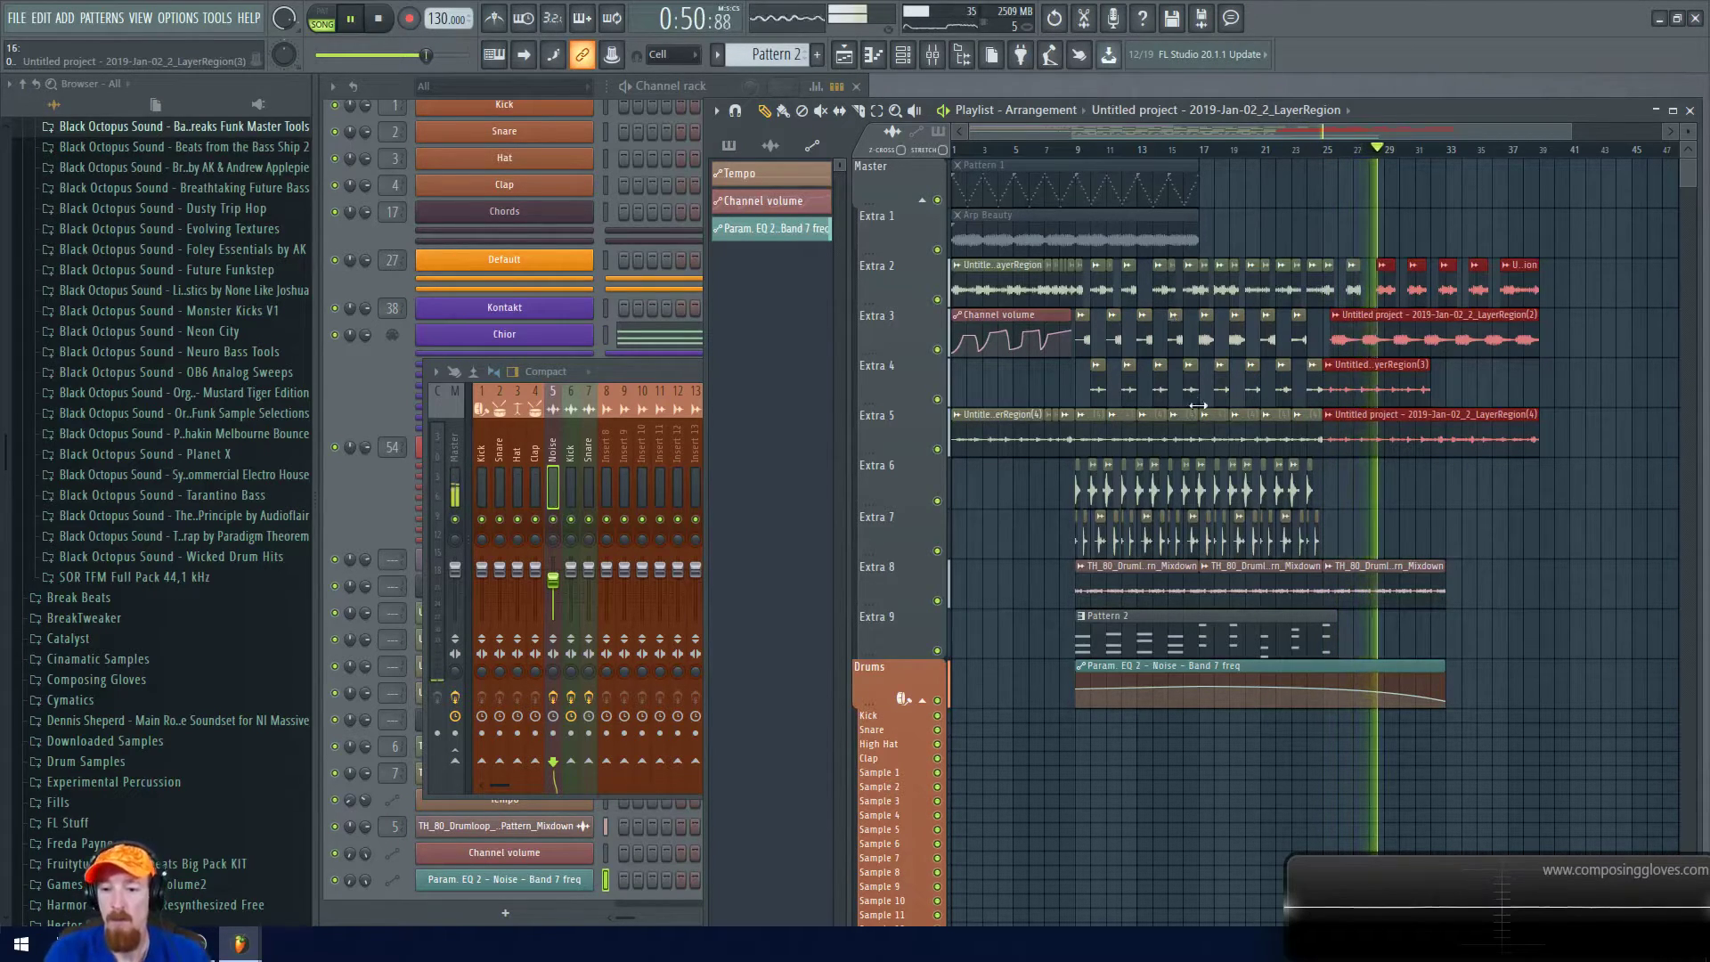
Extend the Param. EQ 2 - Noise - Band 7 freq automation clip to about bar 47 and stop playback
drag(1444, 699, 1616, 700)
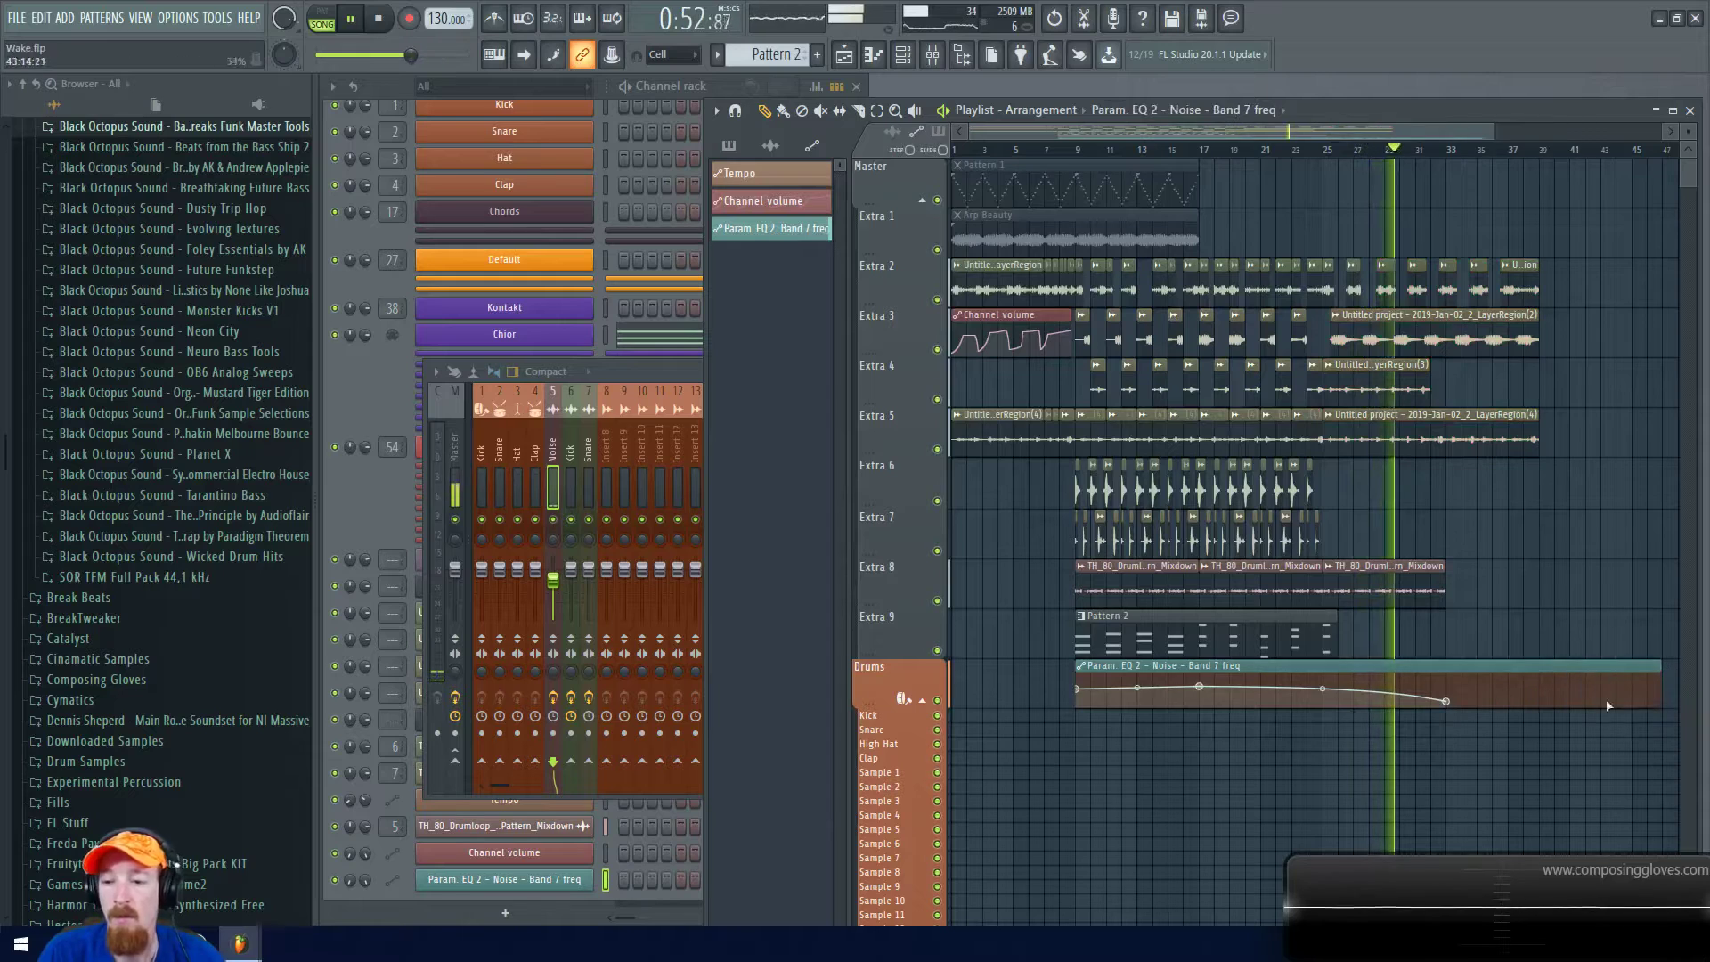
drag(1527, 626, 1222, 617)
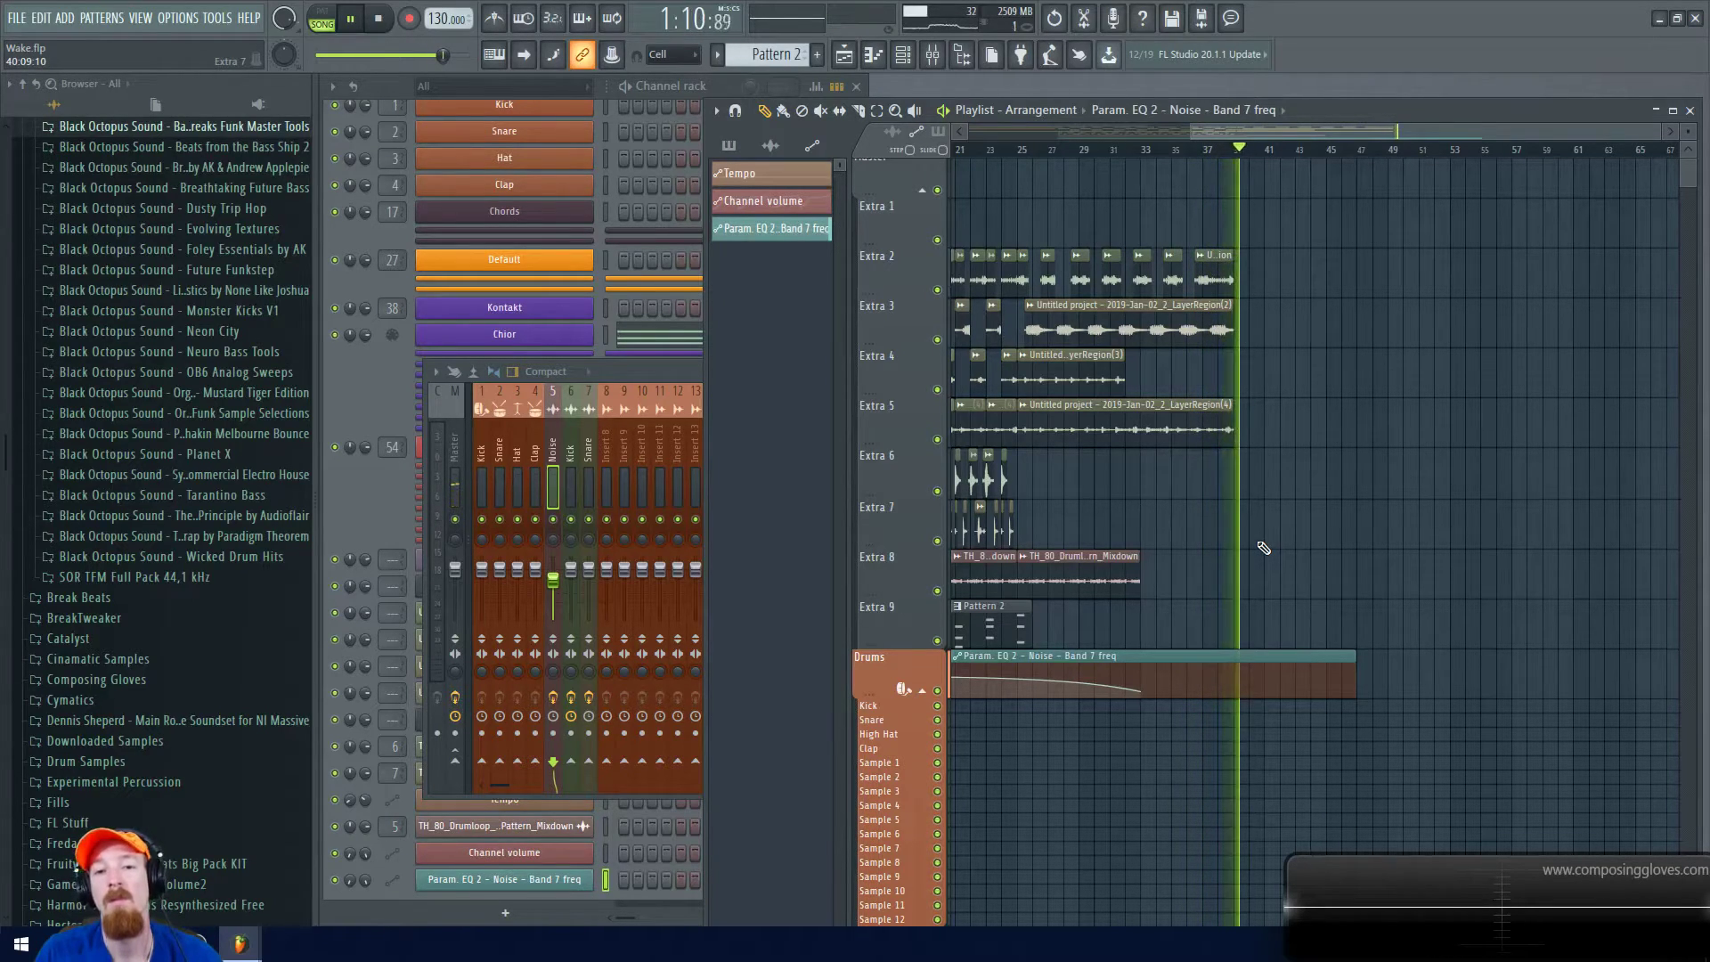
key(space)
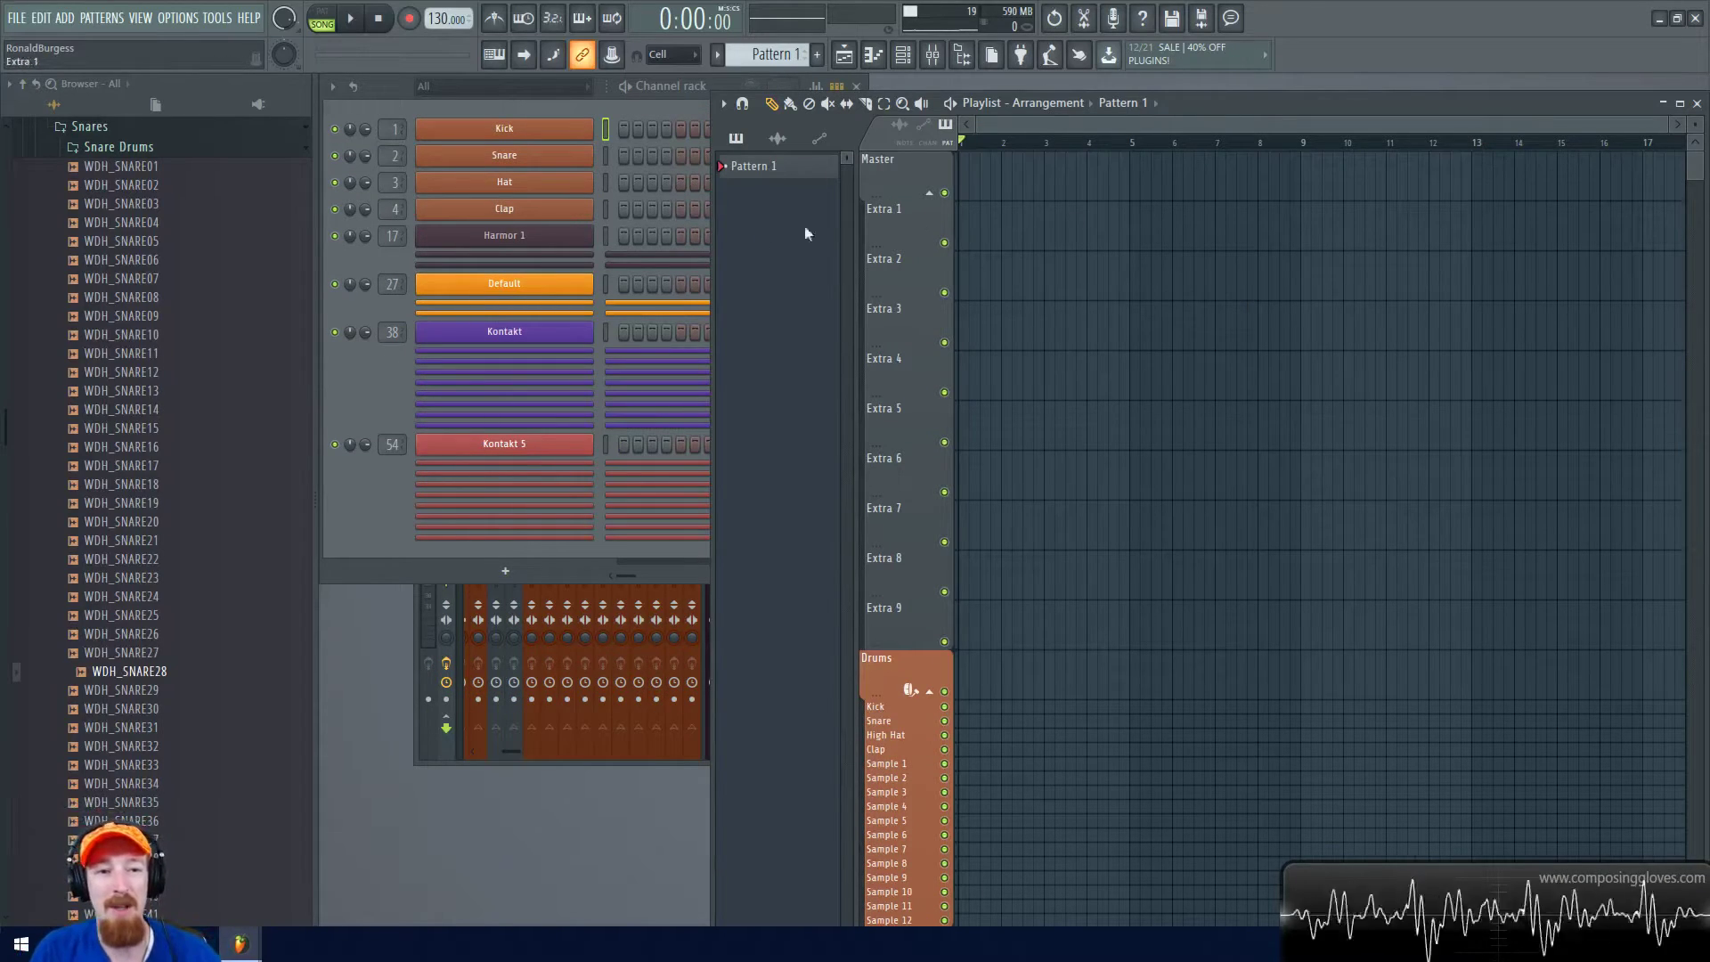
Open the Harmor 1 channel's synth and examine its effects settings
click(398, 382)
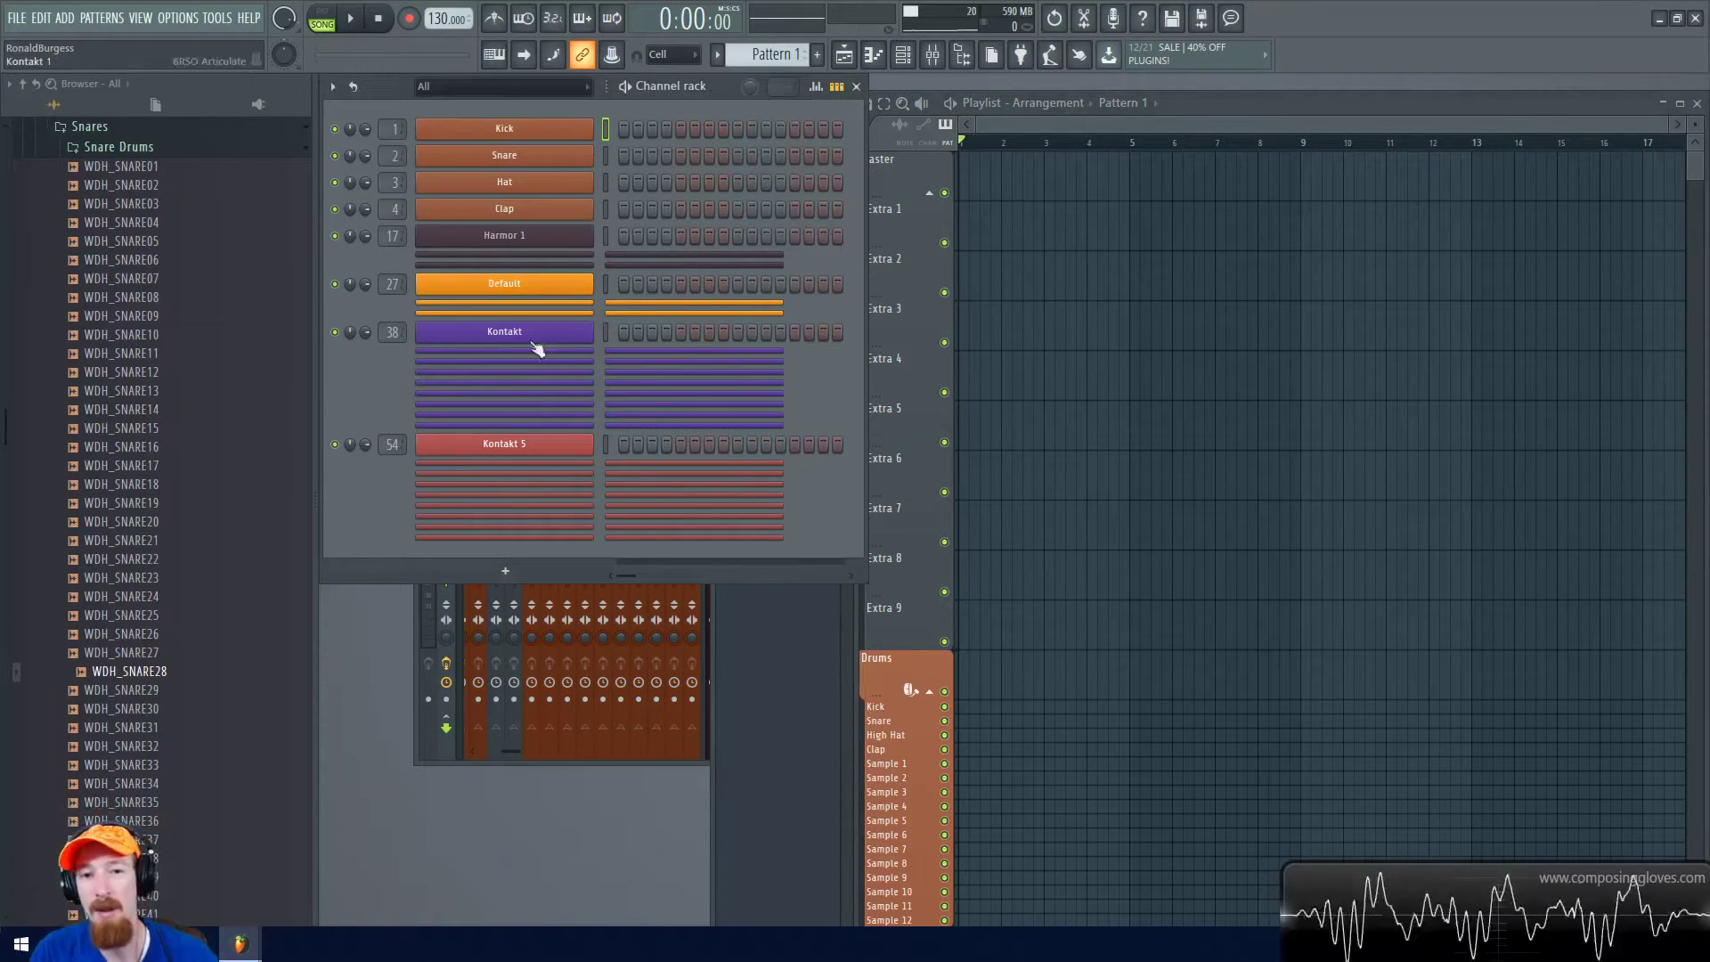
click(564, 236)
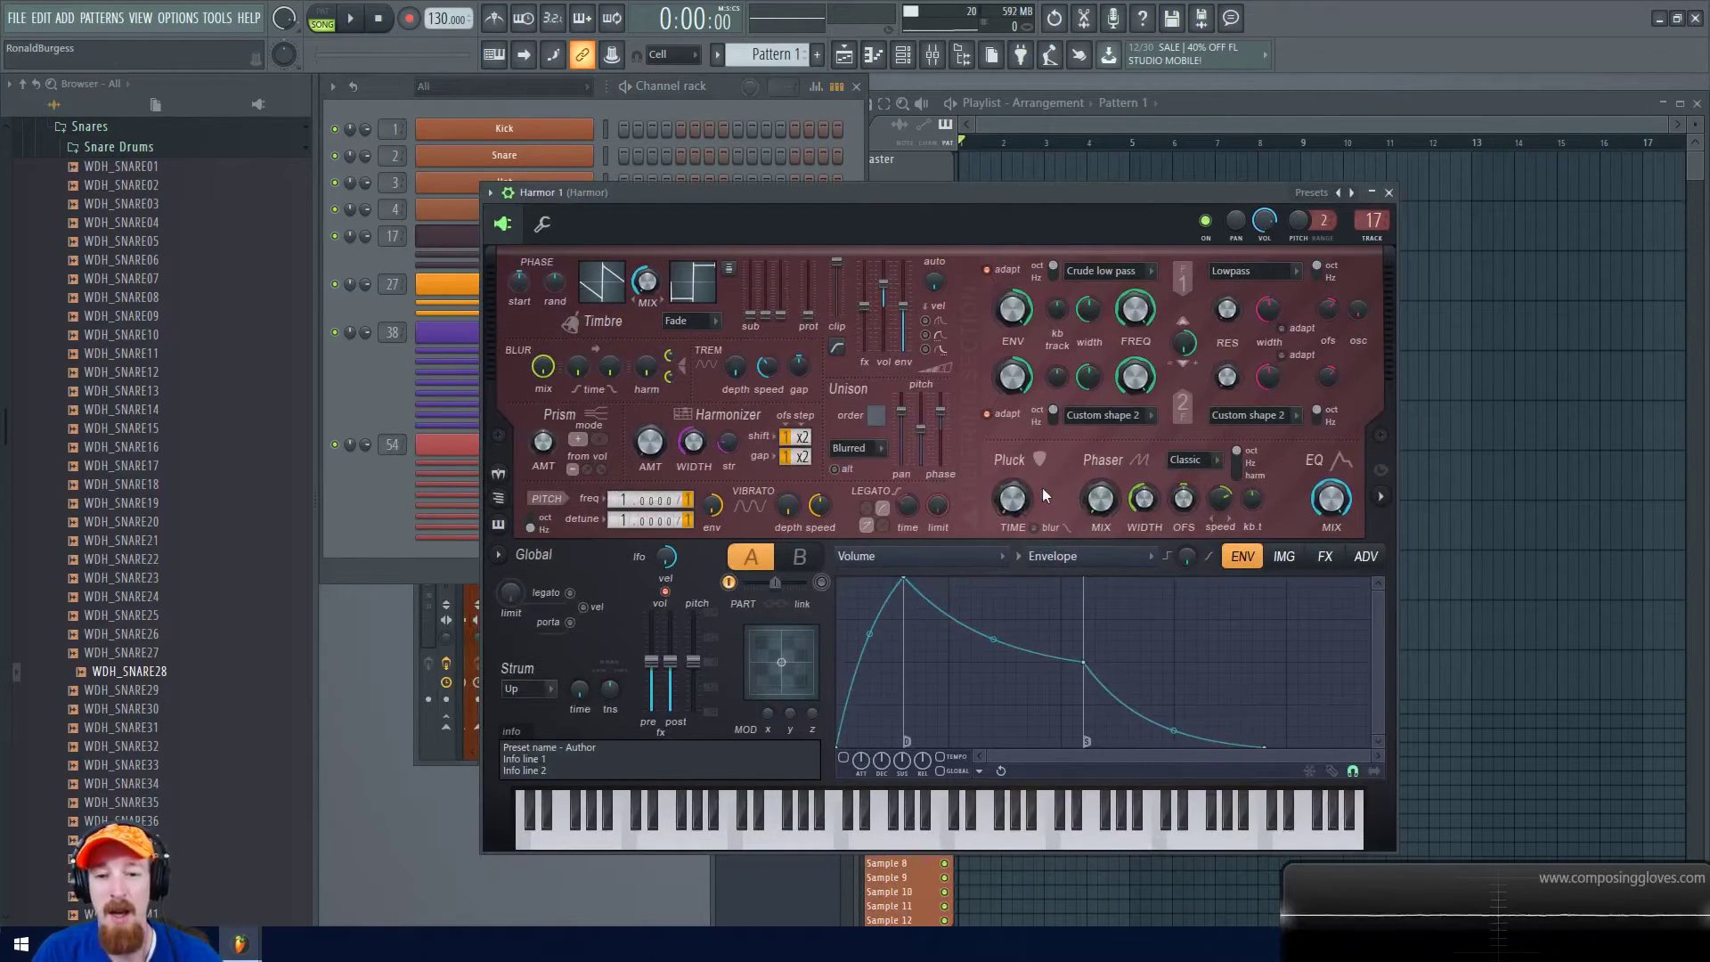
click(1333, 557)
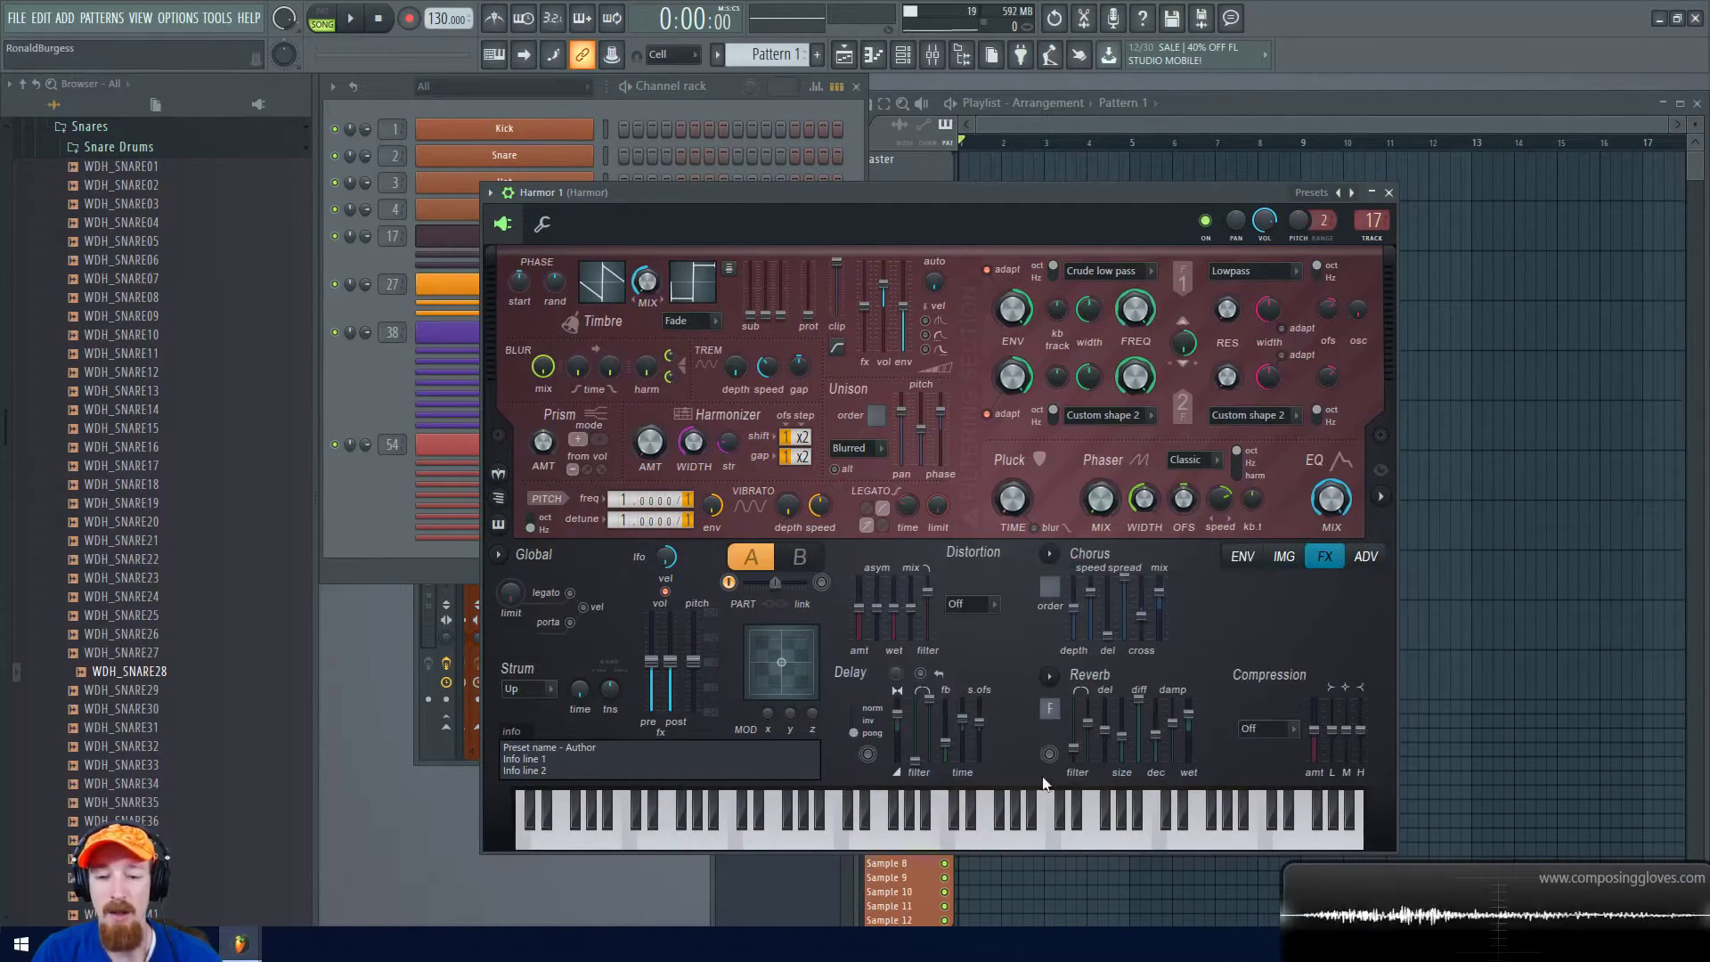
mouse_move(935, 189)
mouse_down()
mouse_move(894, 189)
mouse_move(966, 183)
mouse_up()
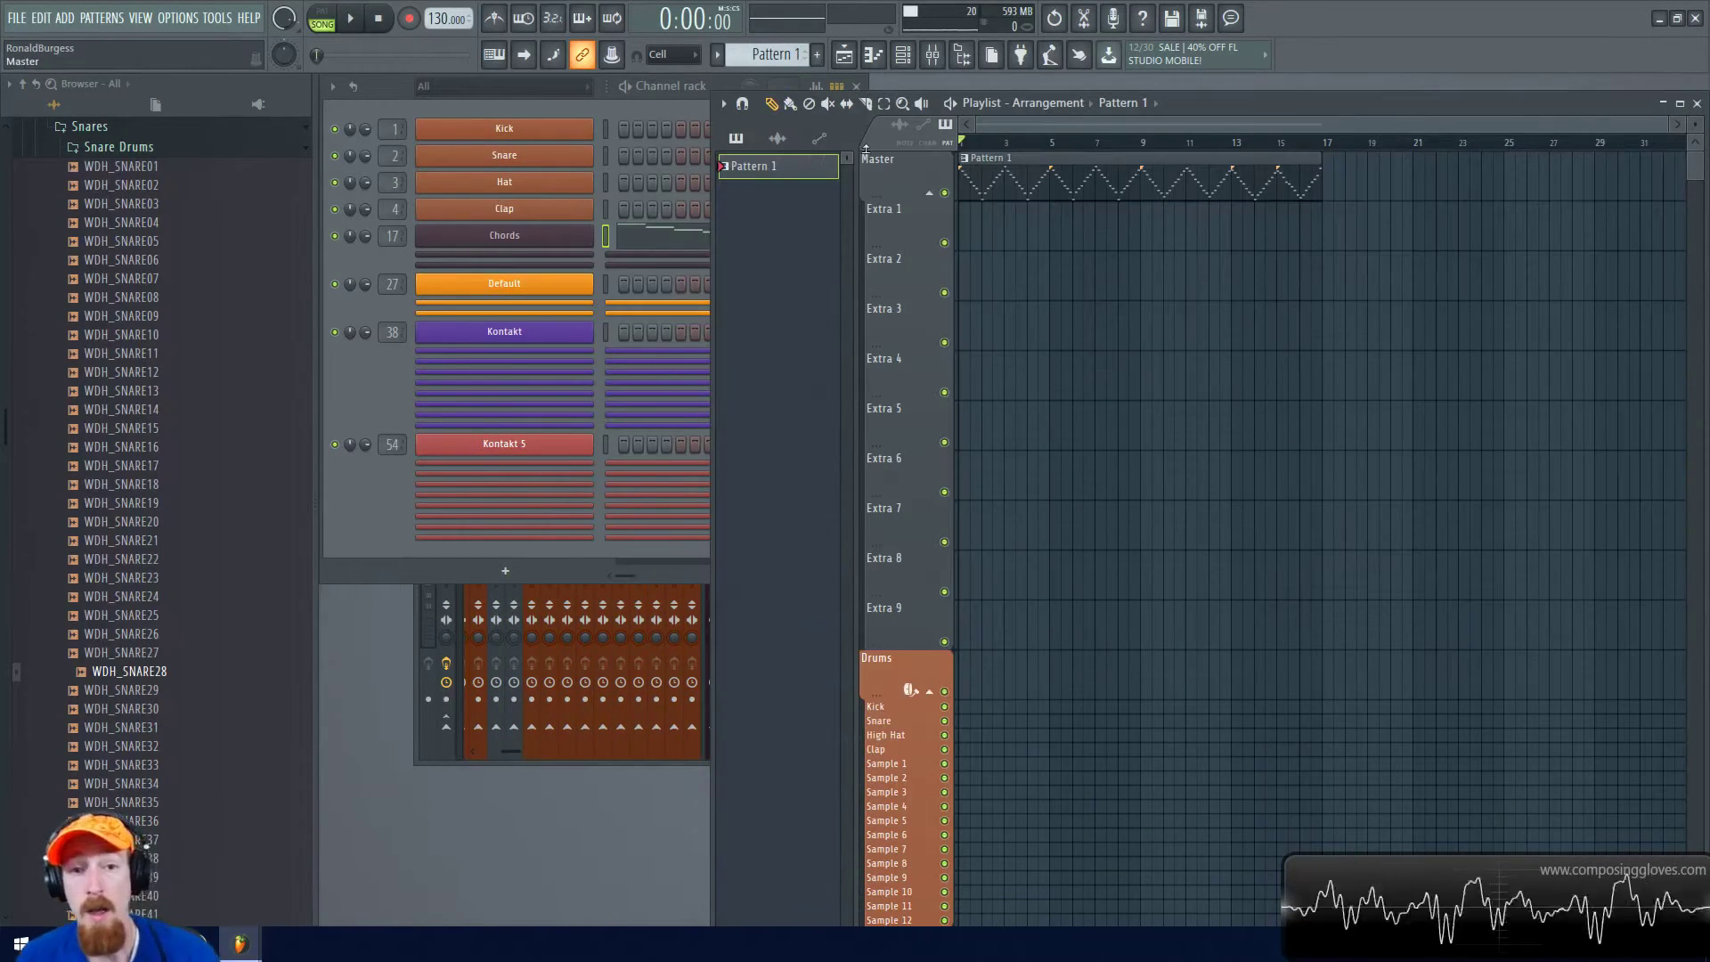
Review the Chords arpeggio notes of Pattern 1 in the piano roll, and return to the playlist
double_click(1067, 155)
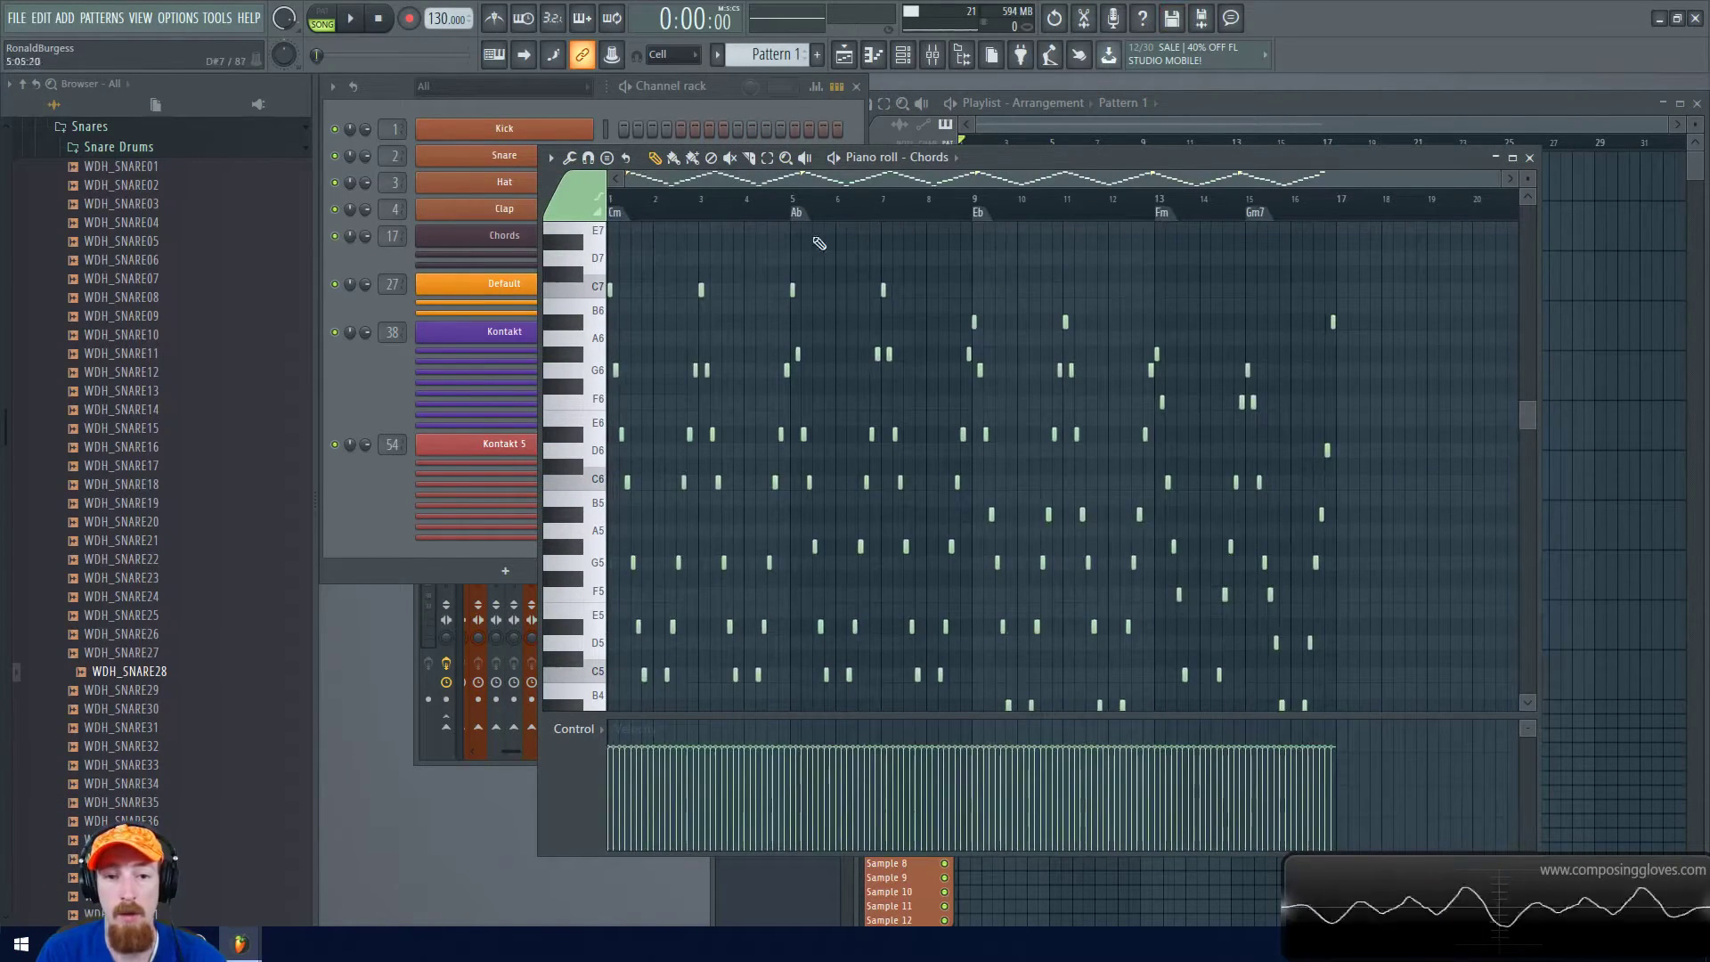
click(1530, 159)
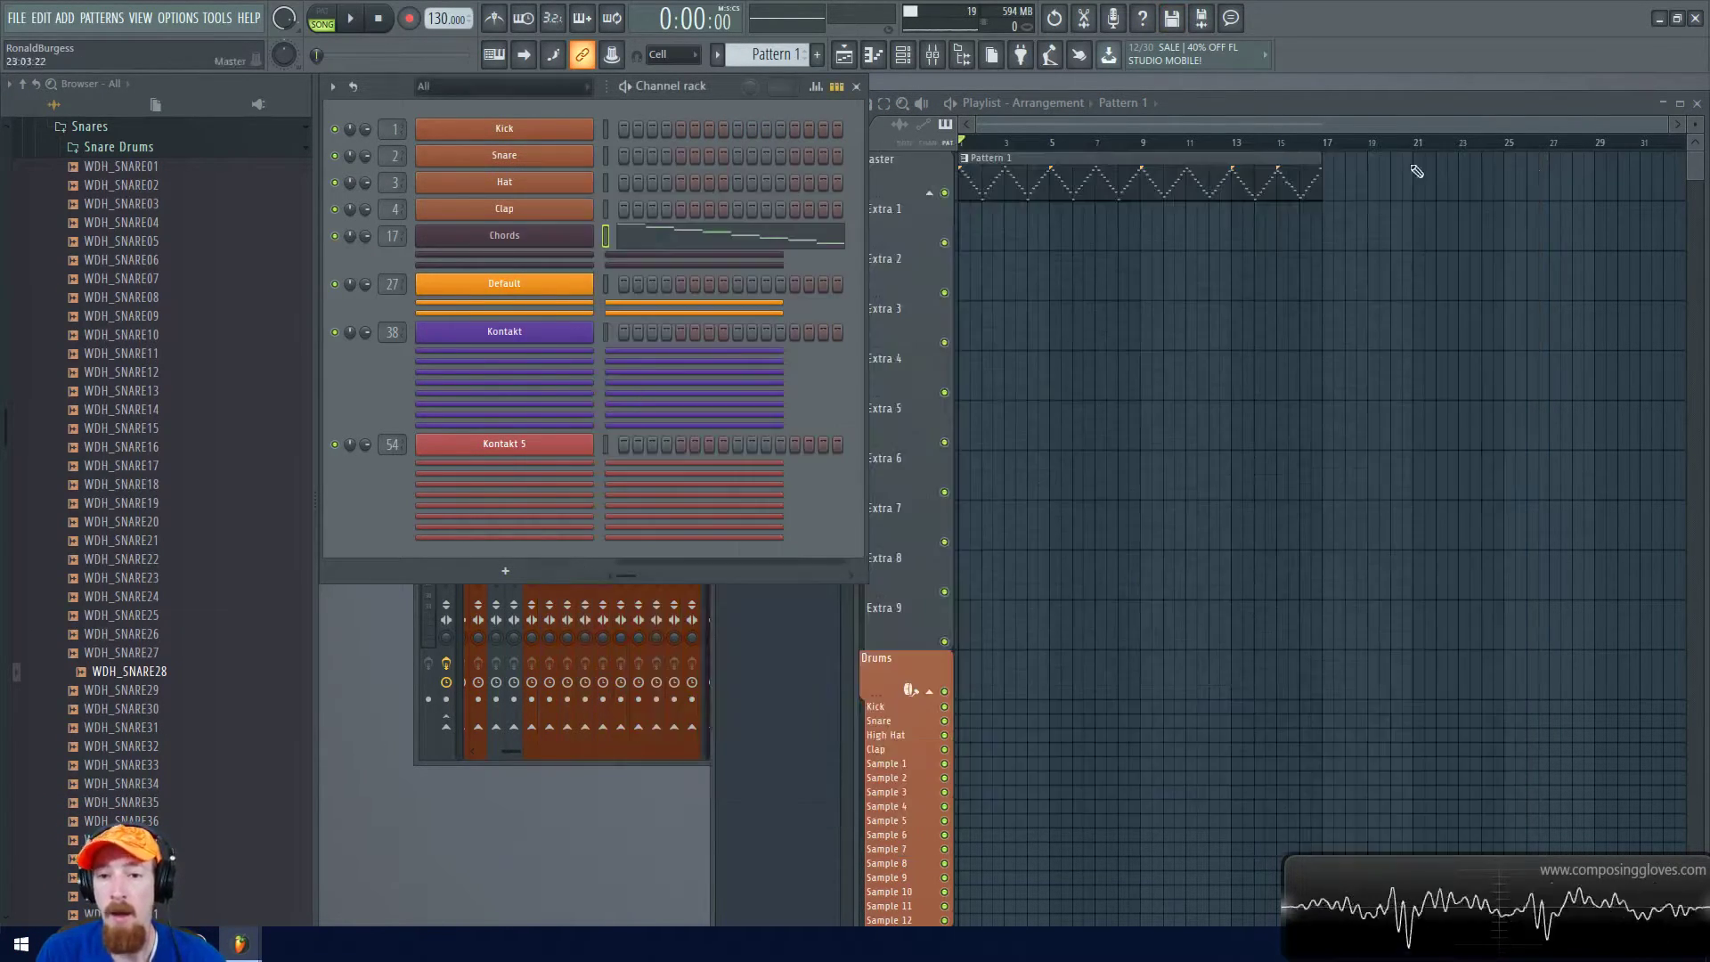
click(1168, 119)
Load Edison on the Master mixer track and arm it to record on play
click(414, 680)
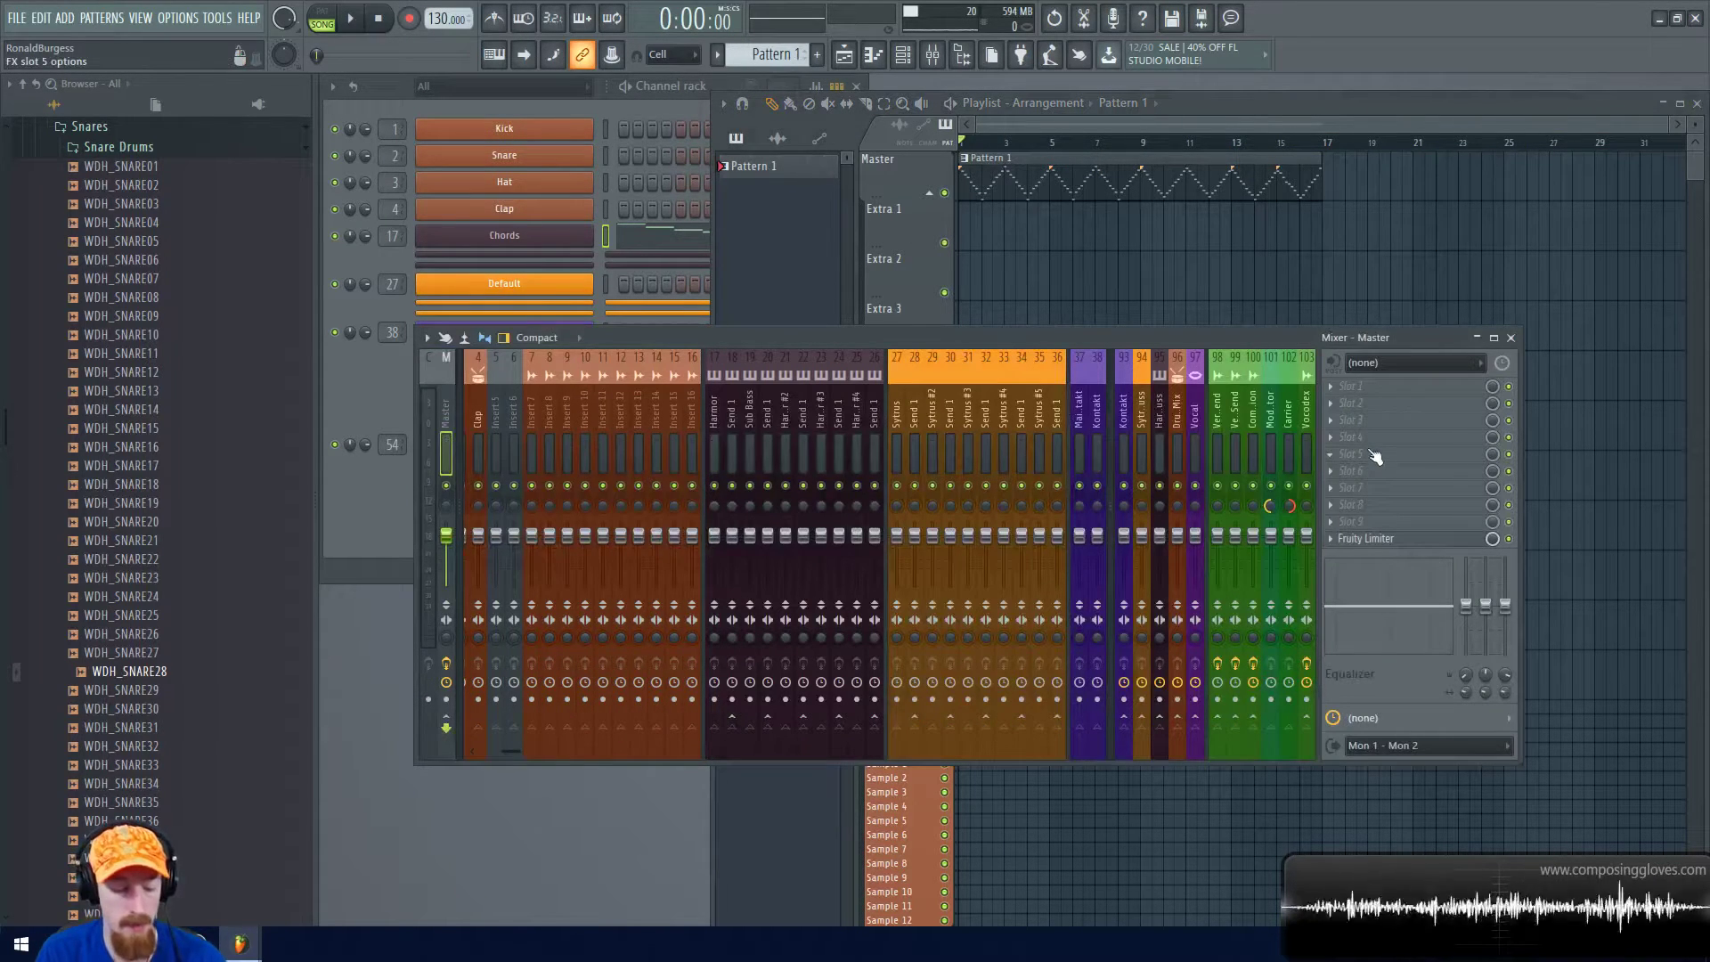
key(ctrl+e)
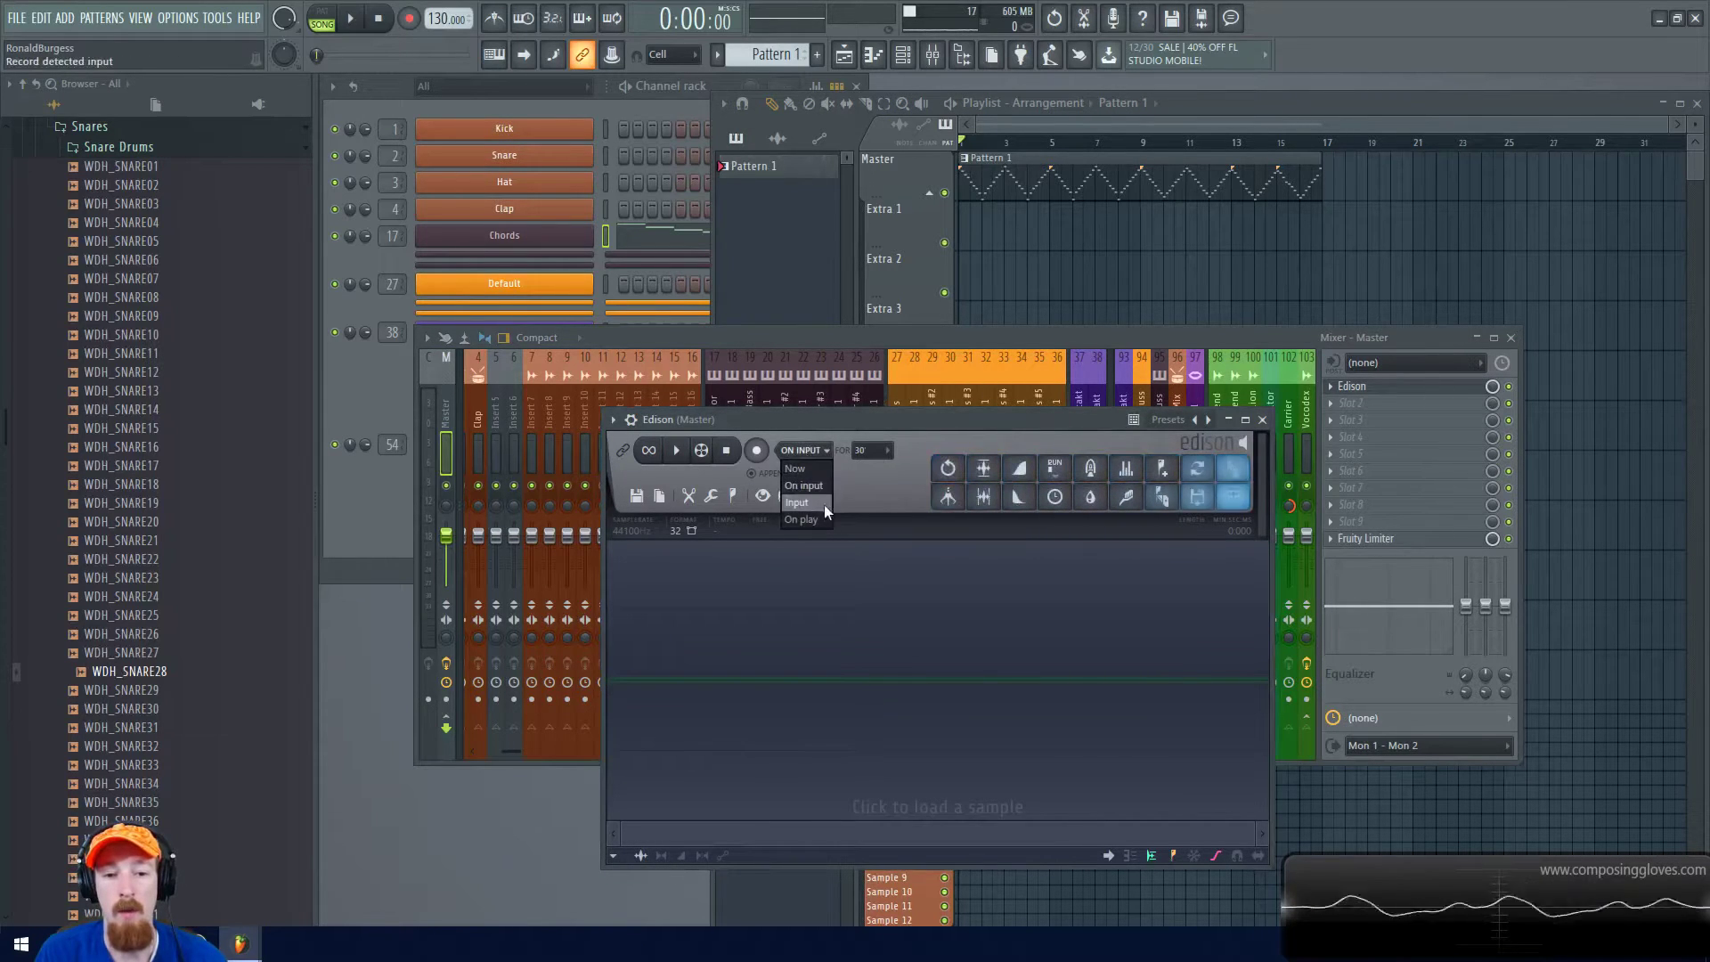
drag(837, 425, 826, 369)
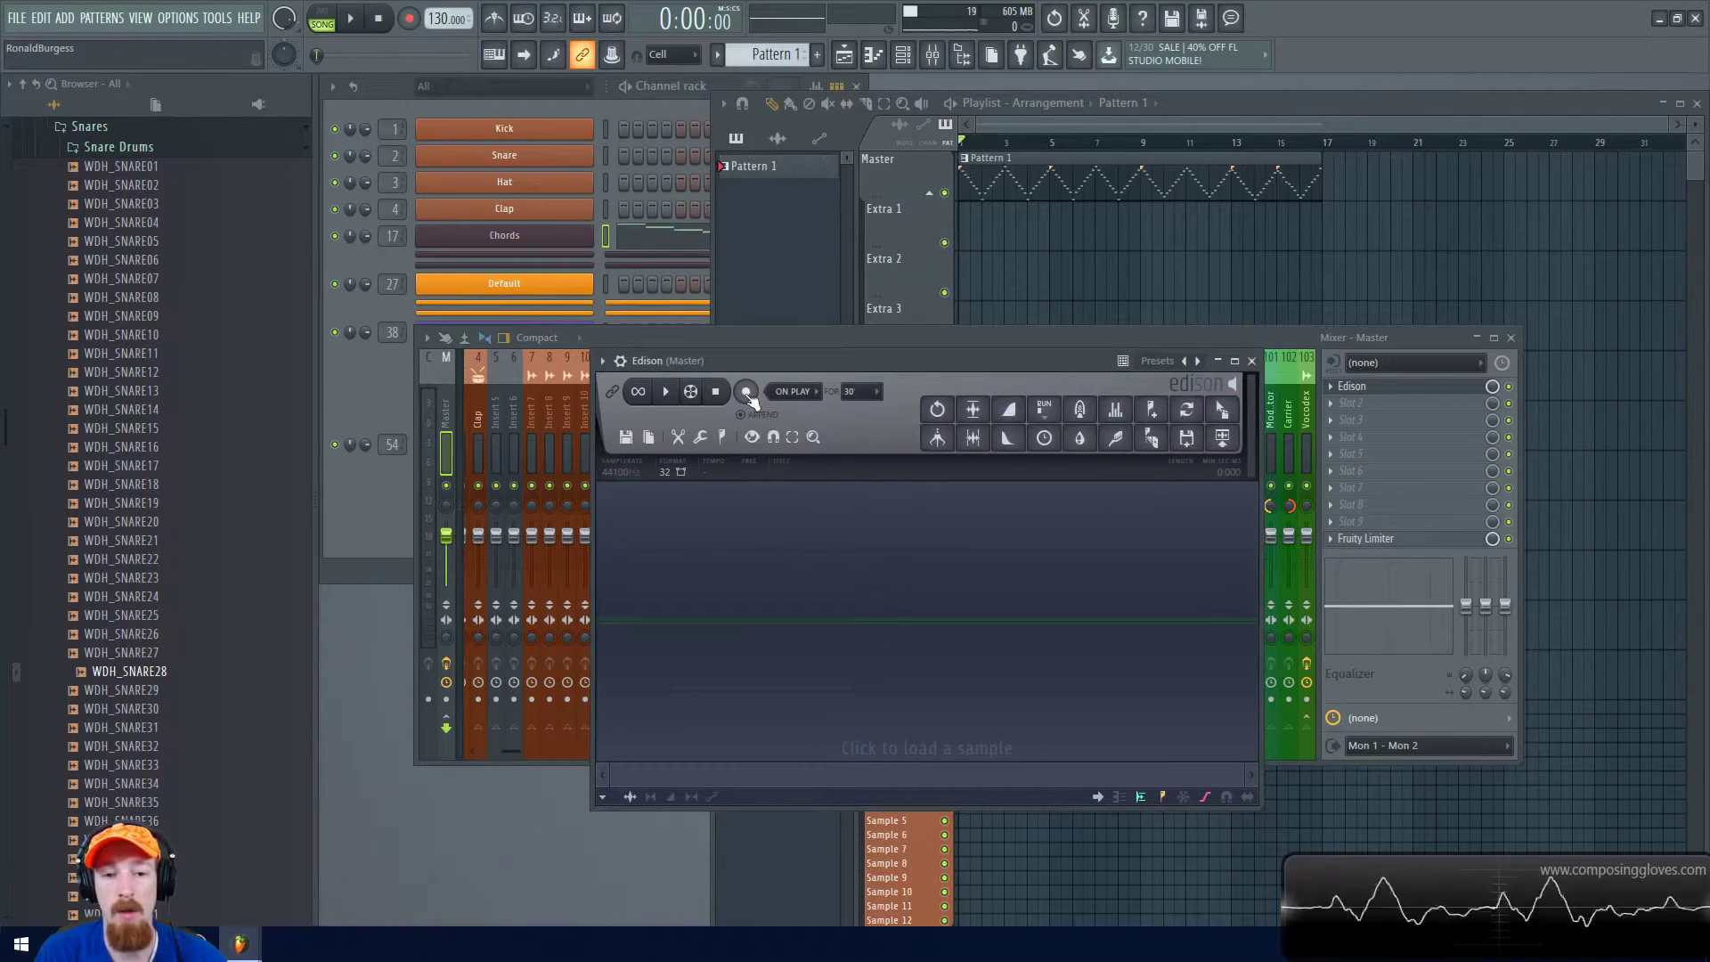
drag(948, 361, 935, 388)
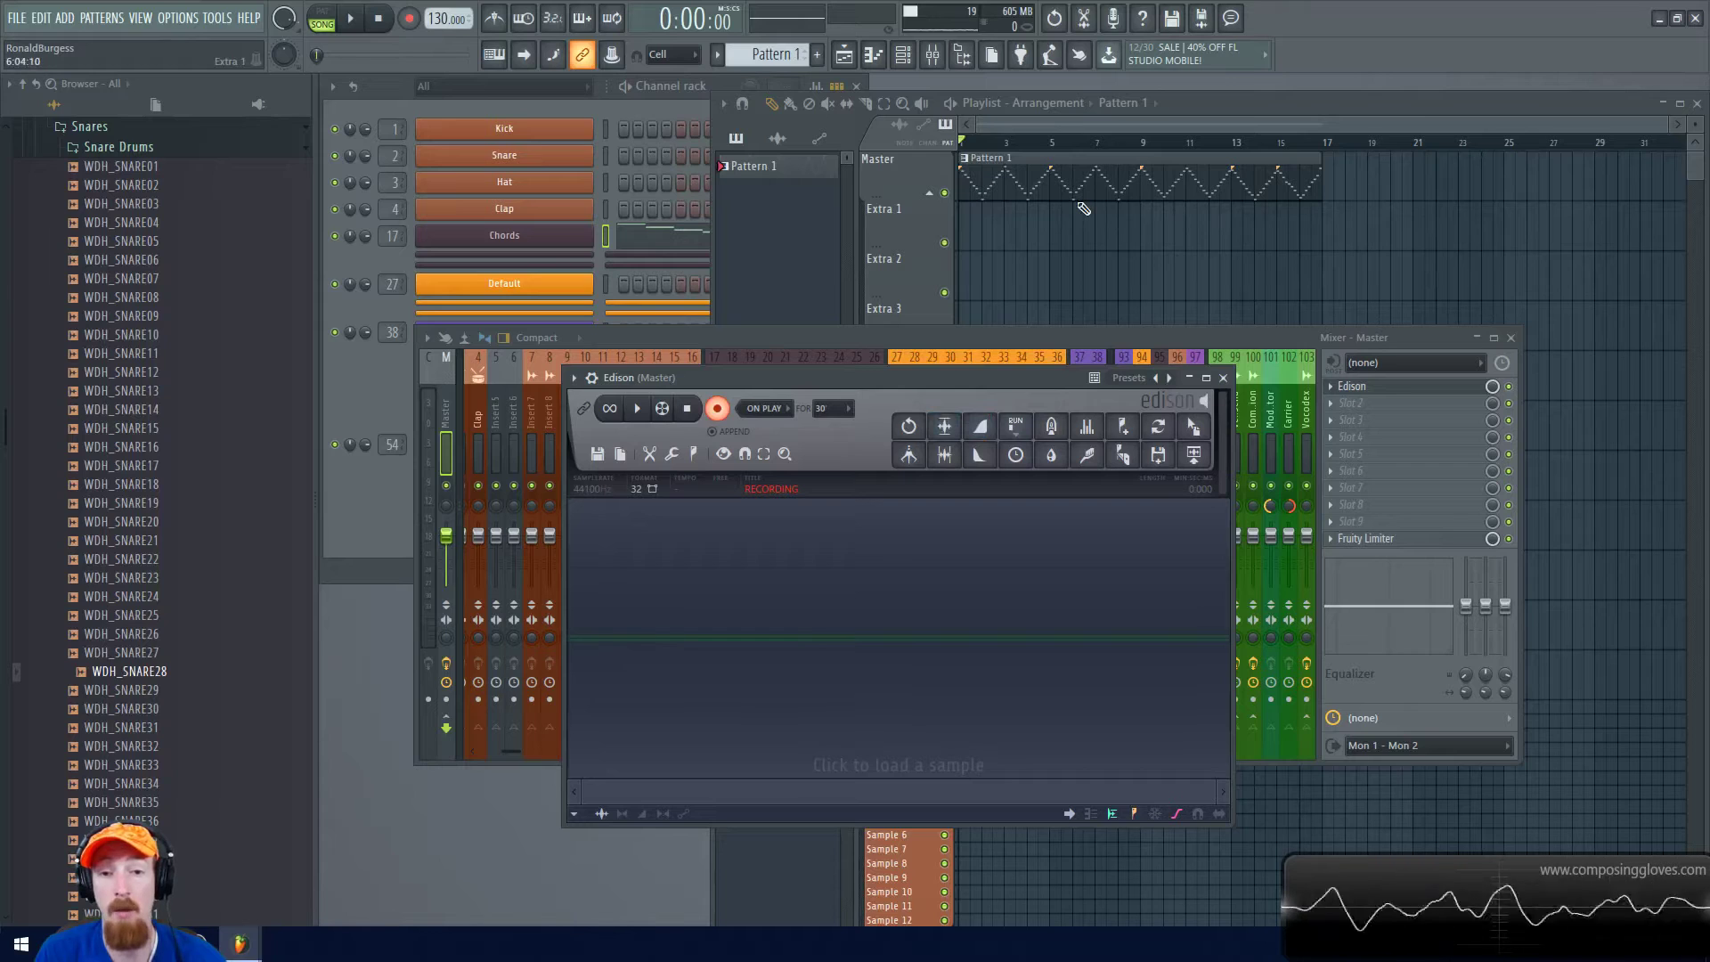
drag(1055, 366, 1044, 373)
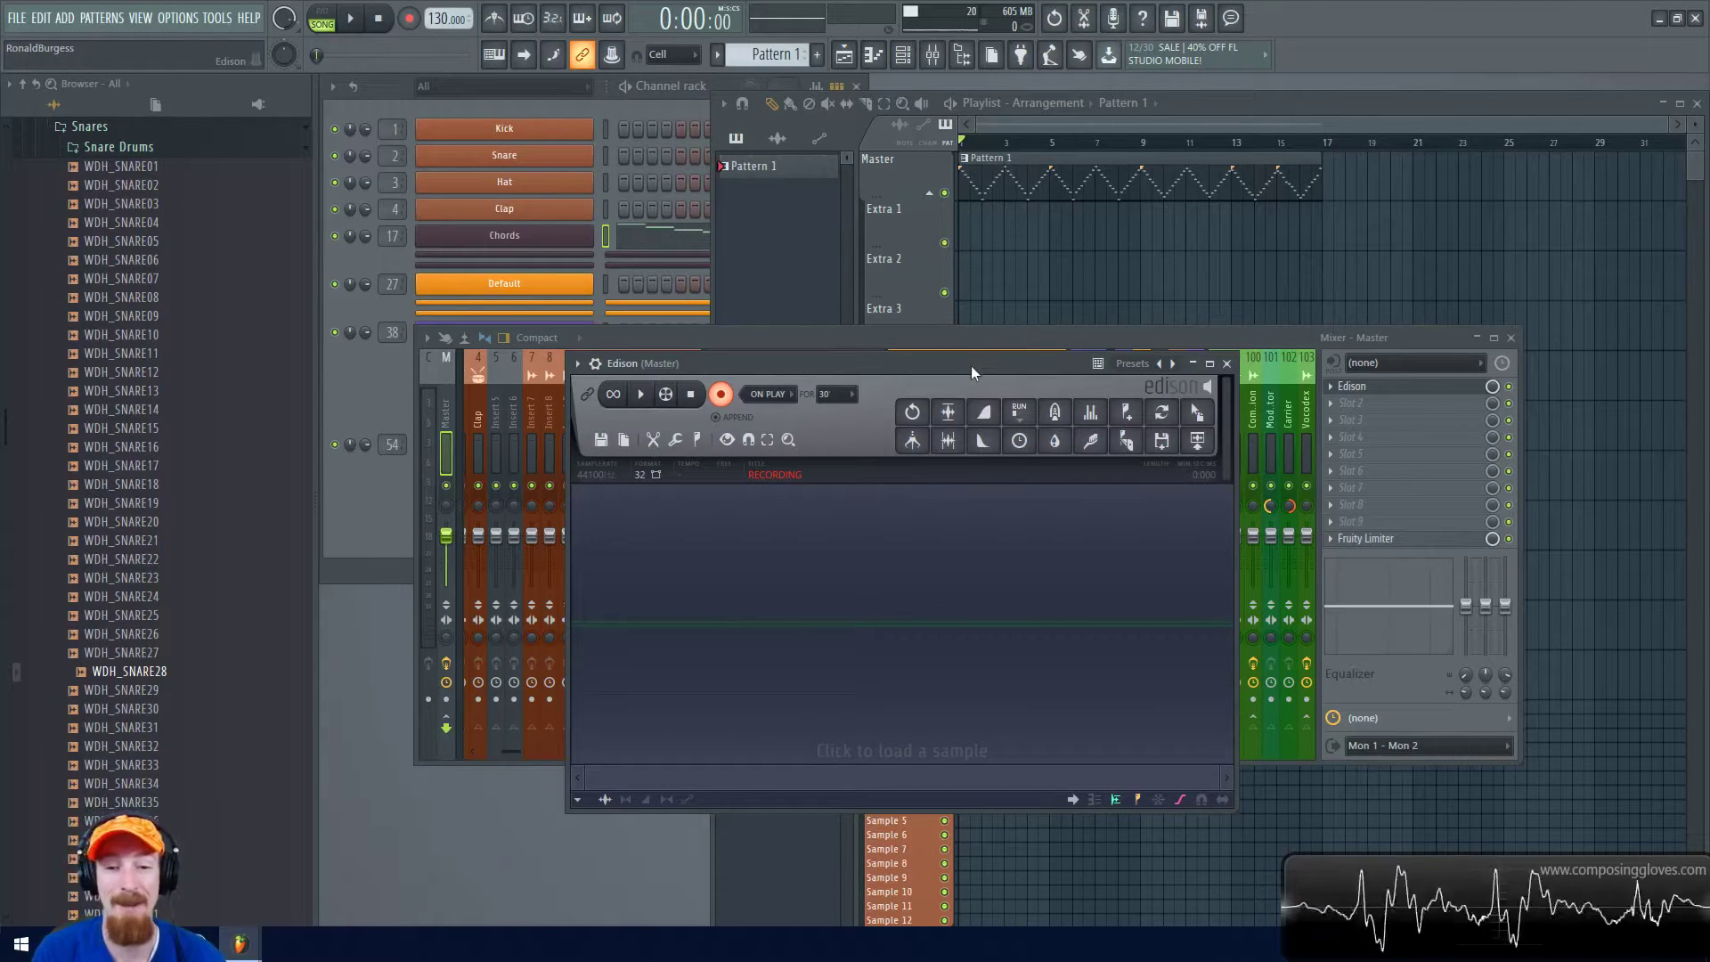
drag(970, 365, 964, 300)
click(700, 329)
click(714, 330)
Record the full Pattern 1 playback into Edison and stop both the song and the recording
click(359, 25)
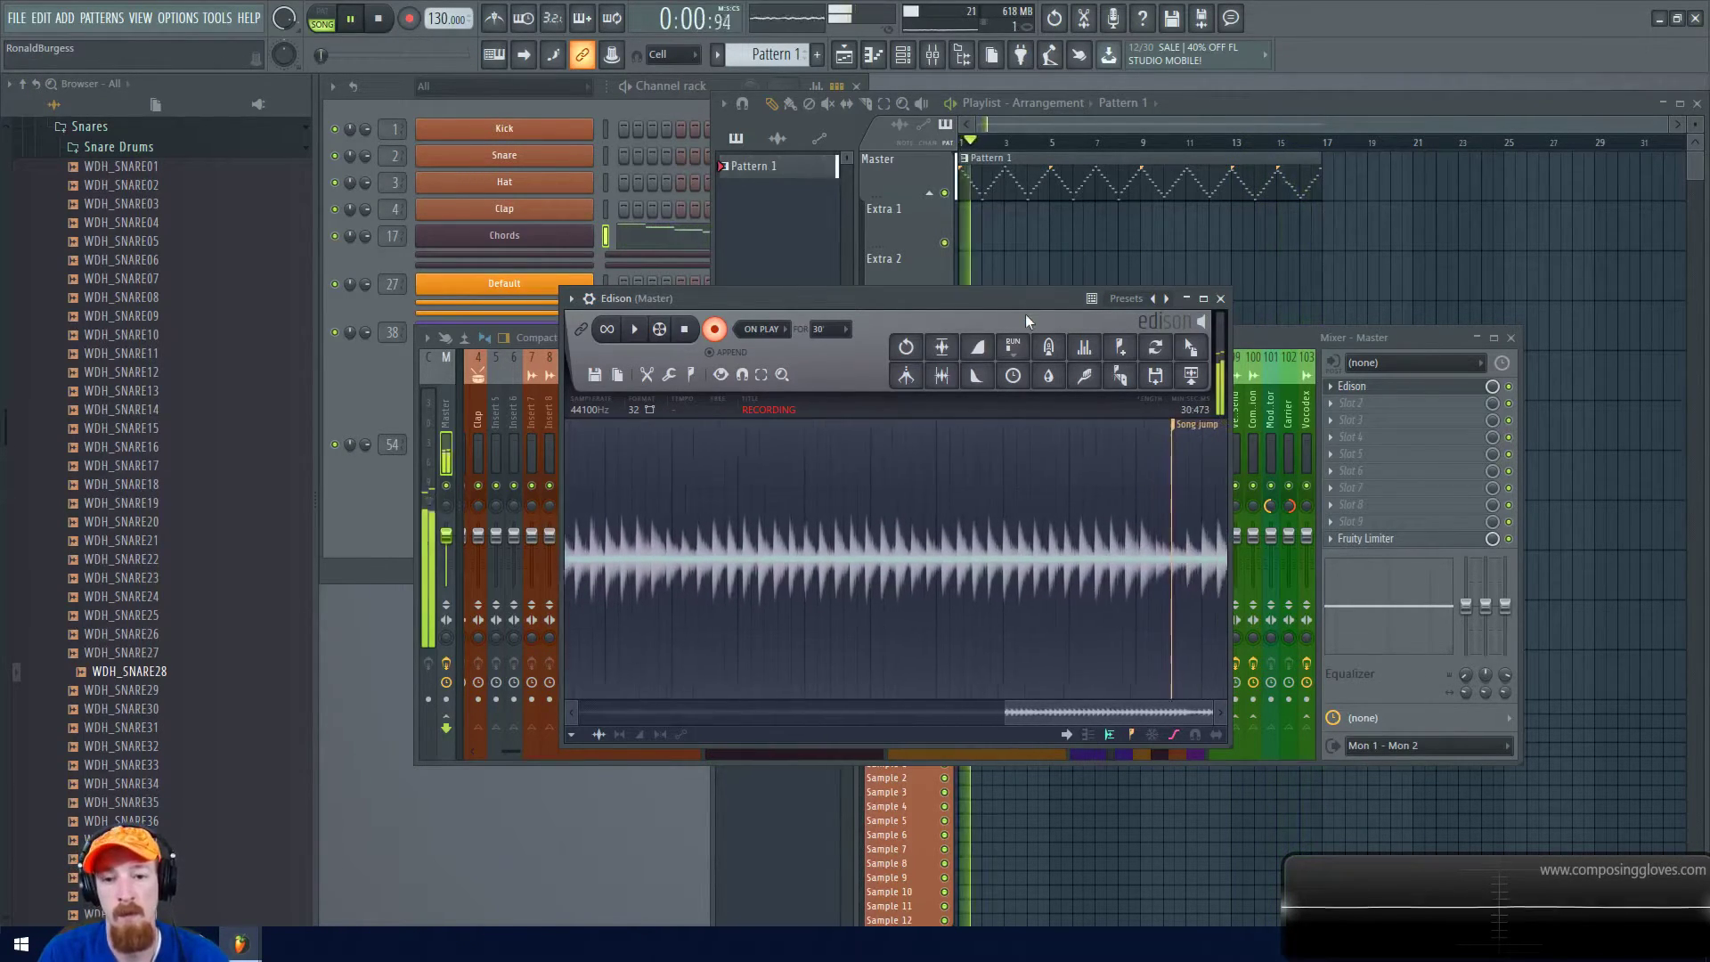
click(386, 27)
click(638, 326)
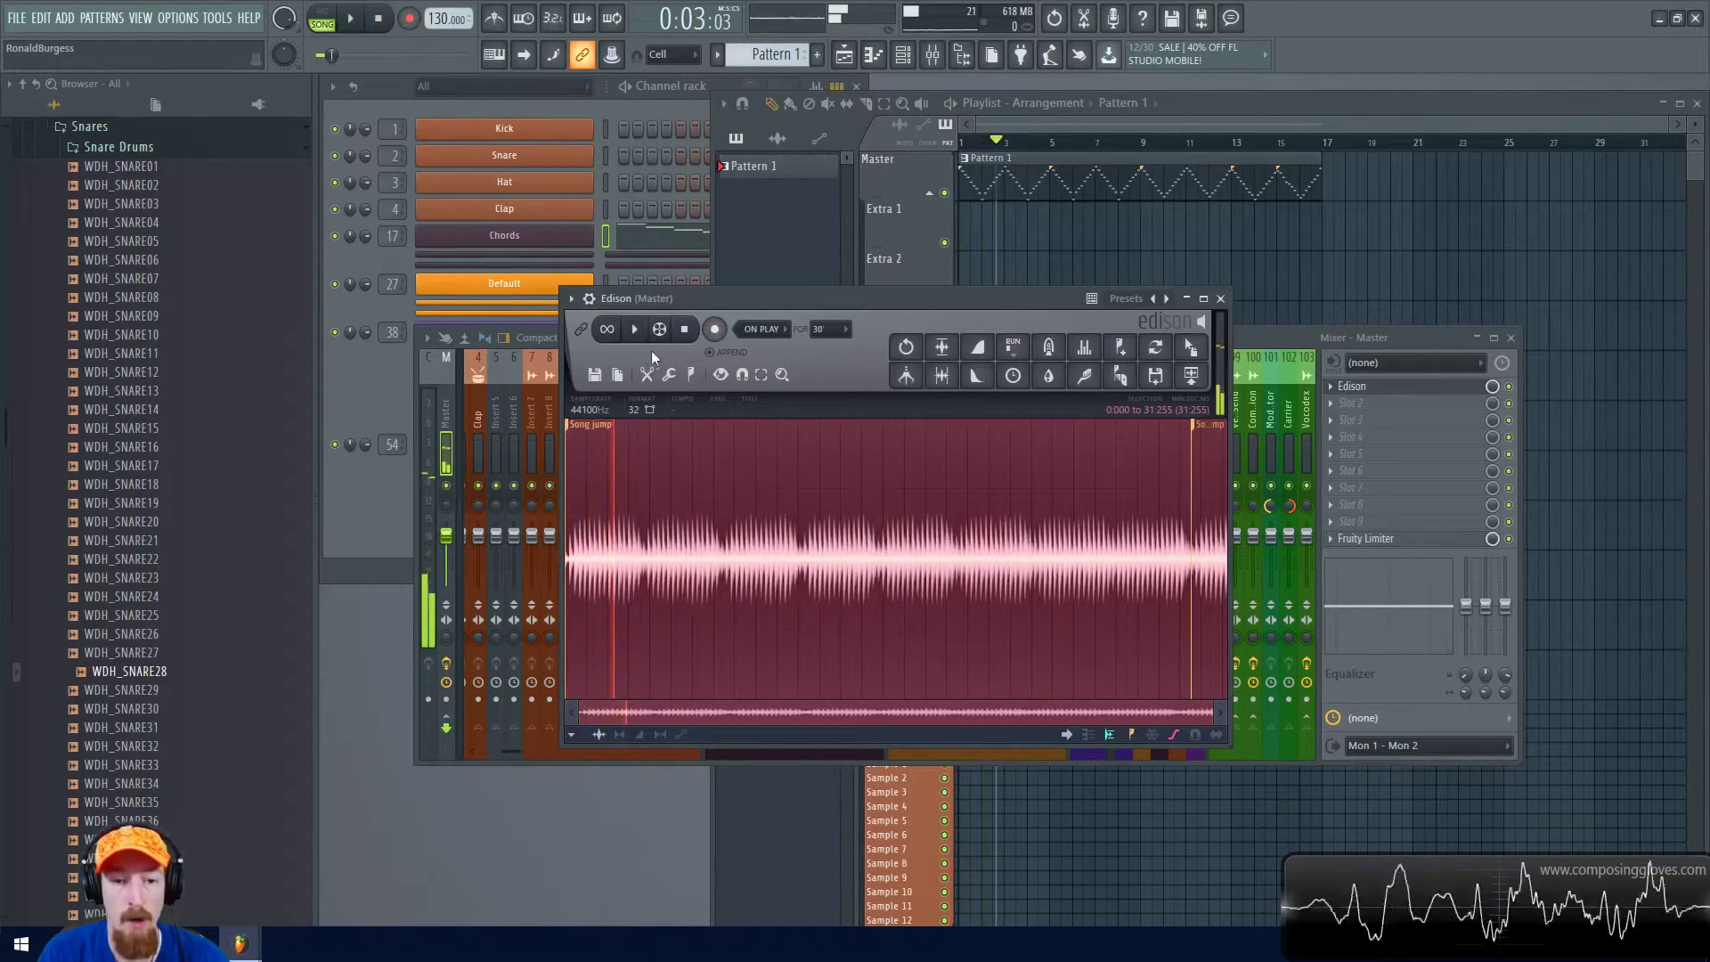
Trim the Edison recording to the region between the song jump markers and place it on playlist track Extra 1 from bar 1
click(584, 424)
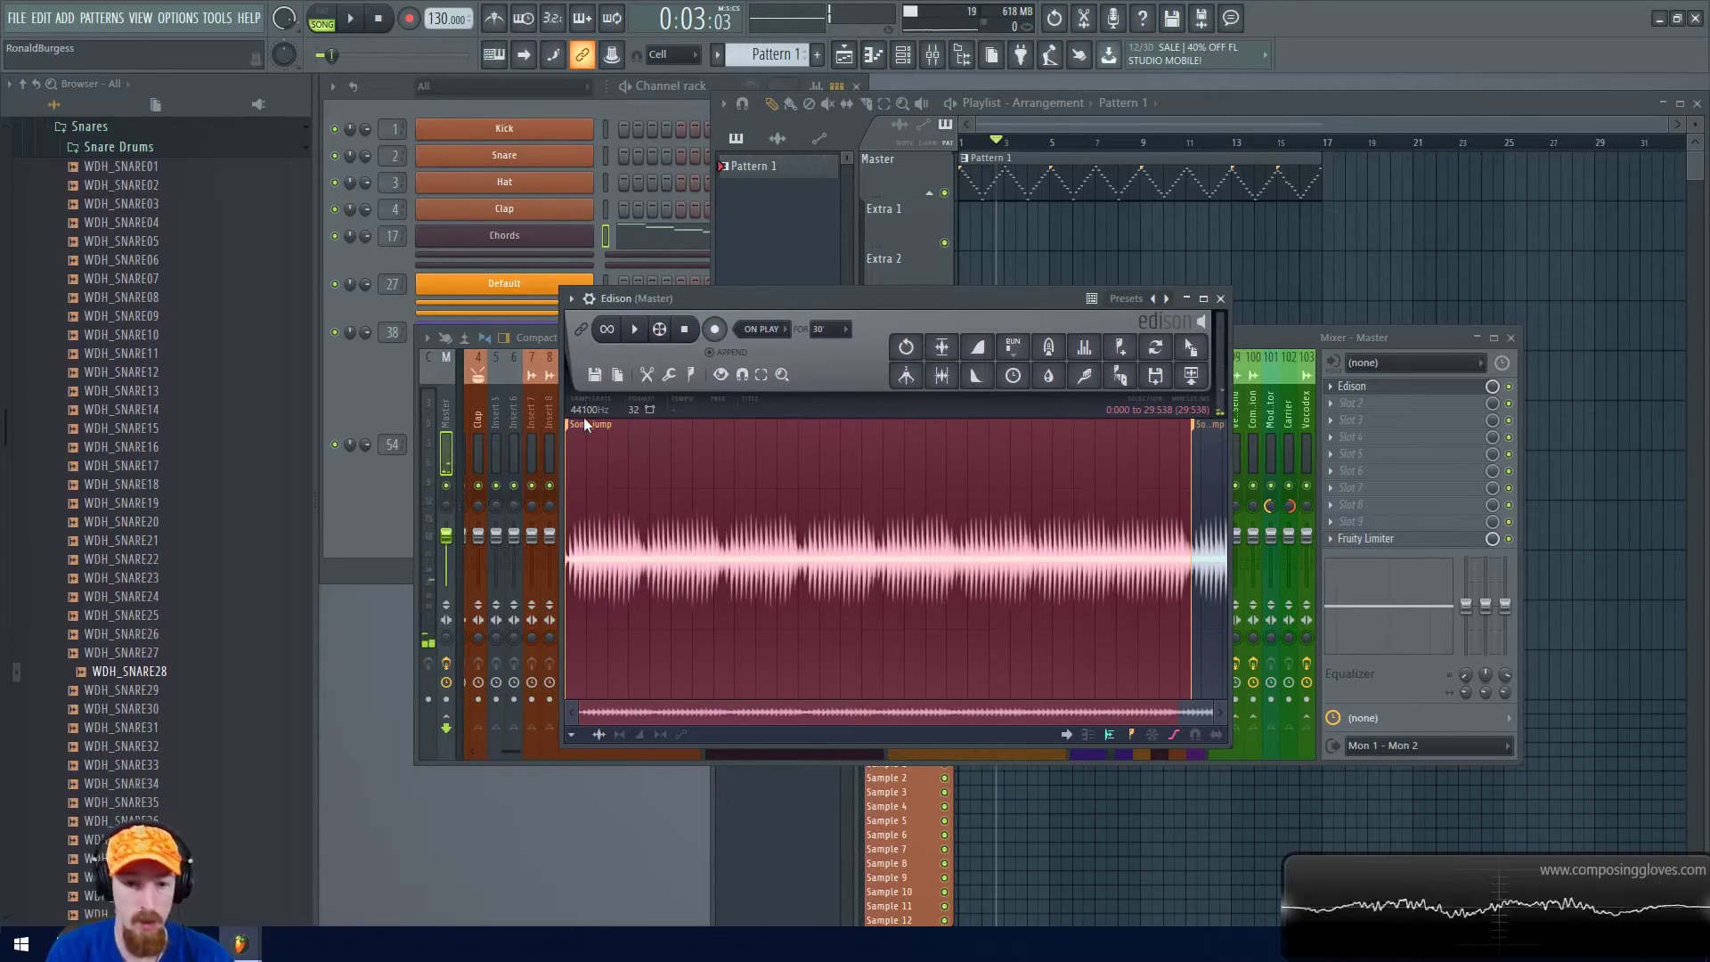
key(Delete)
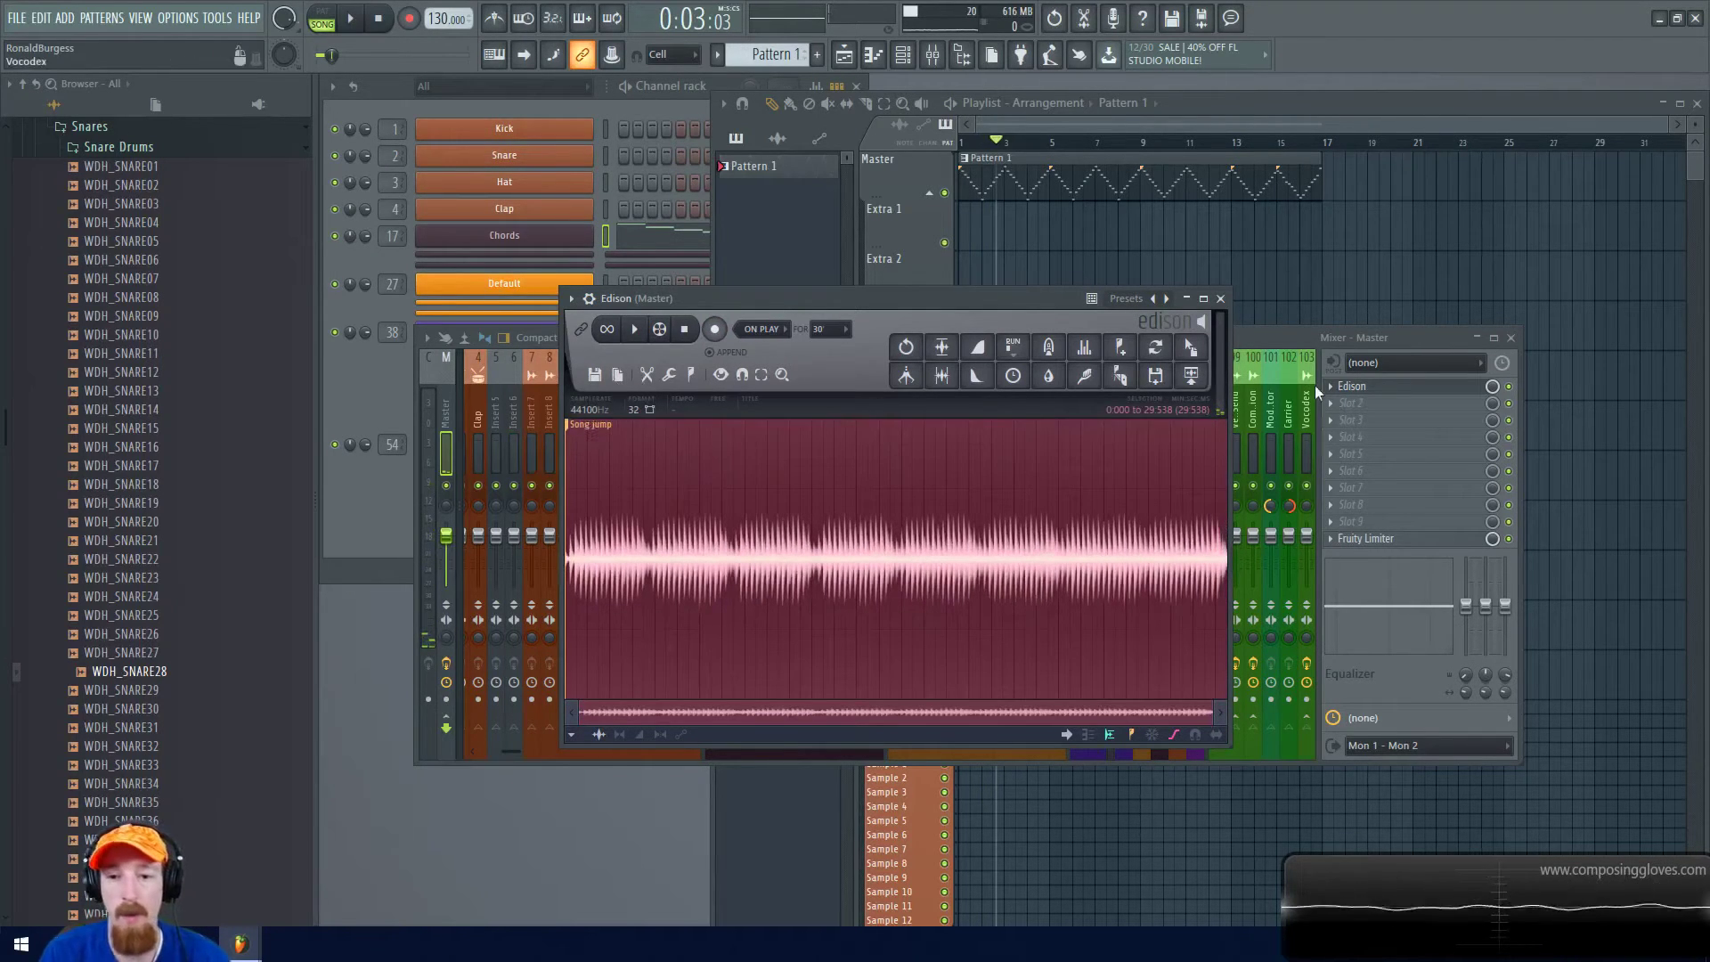
mouse_move(1191, 347)
mouse_down()
mouse_move(1172, 284)
mouse_move(1190, 330)
mouse_up()
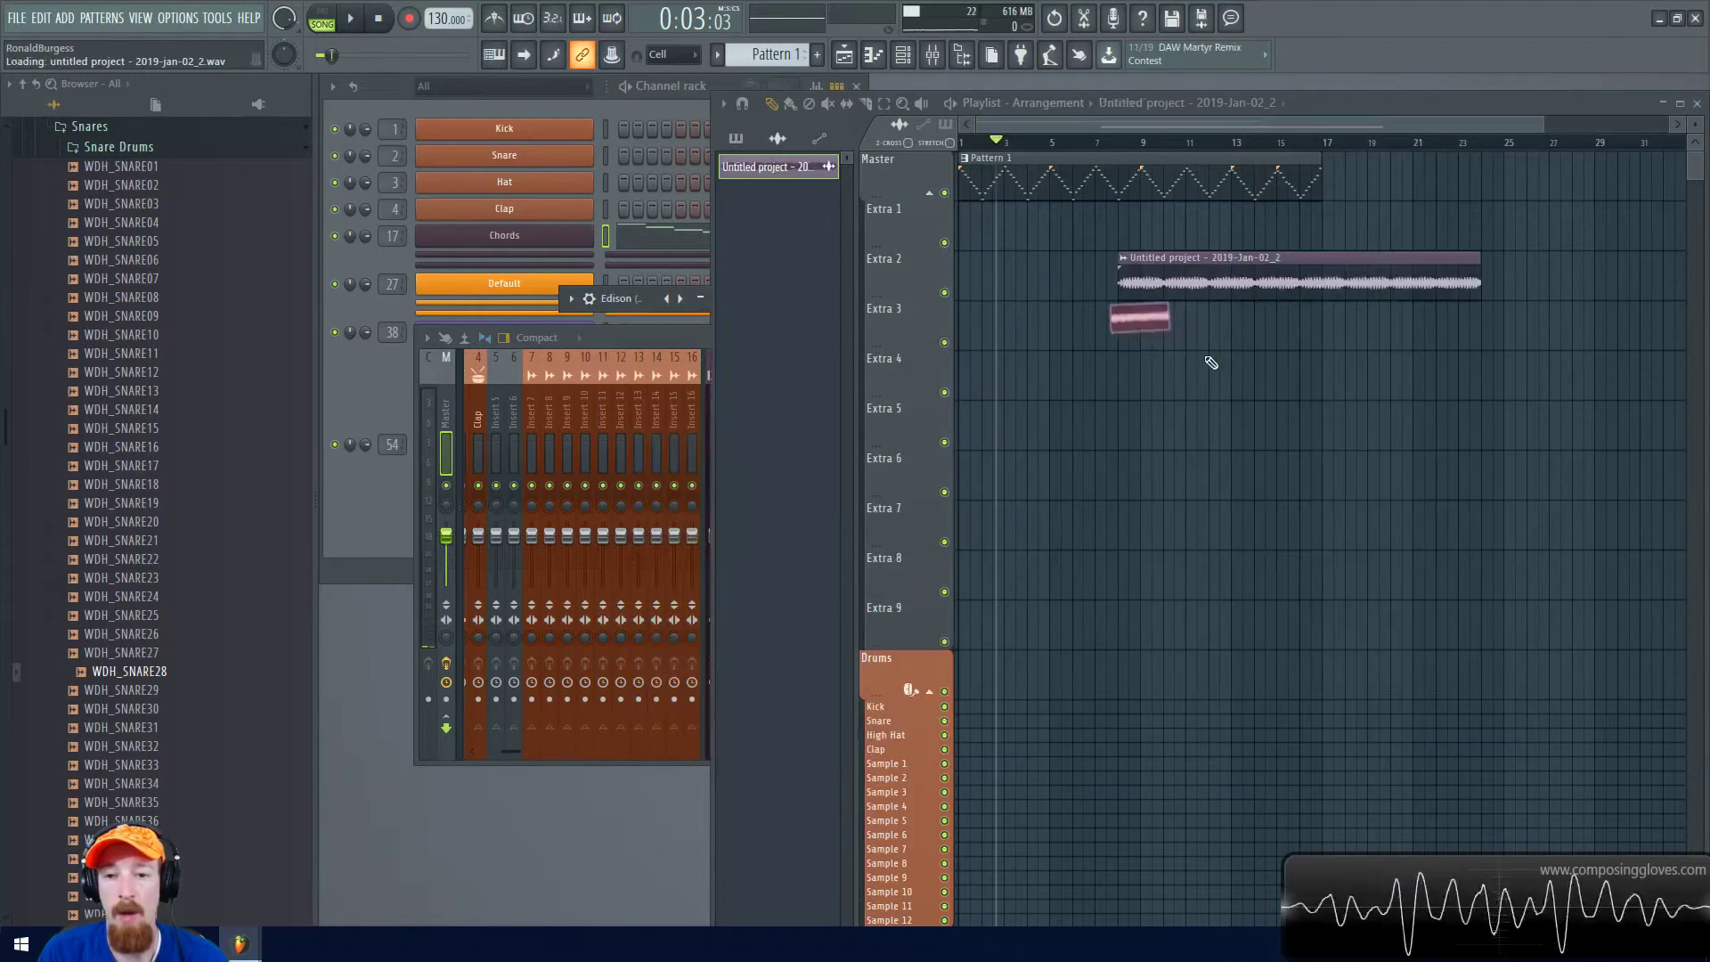
drag(1164, 273, 1006, 221)
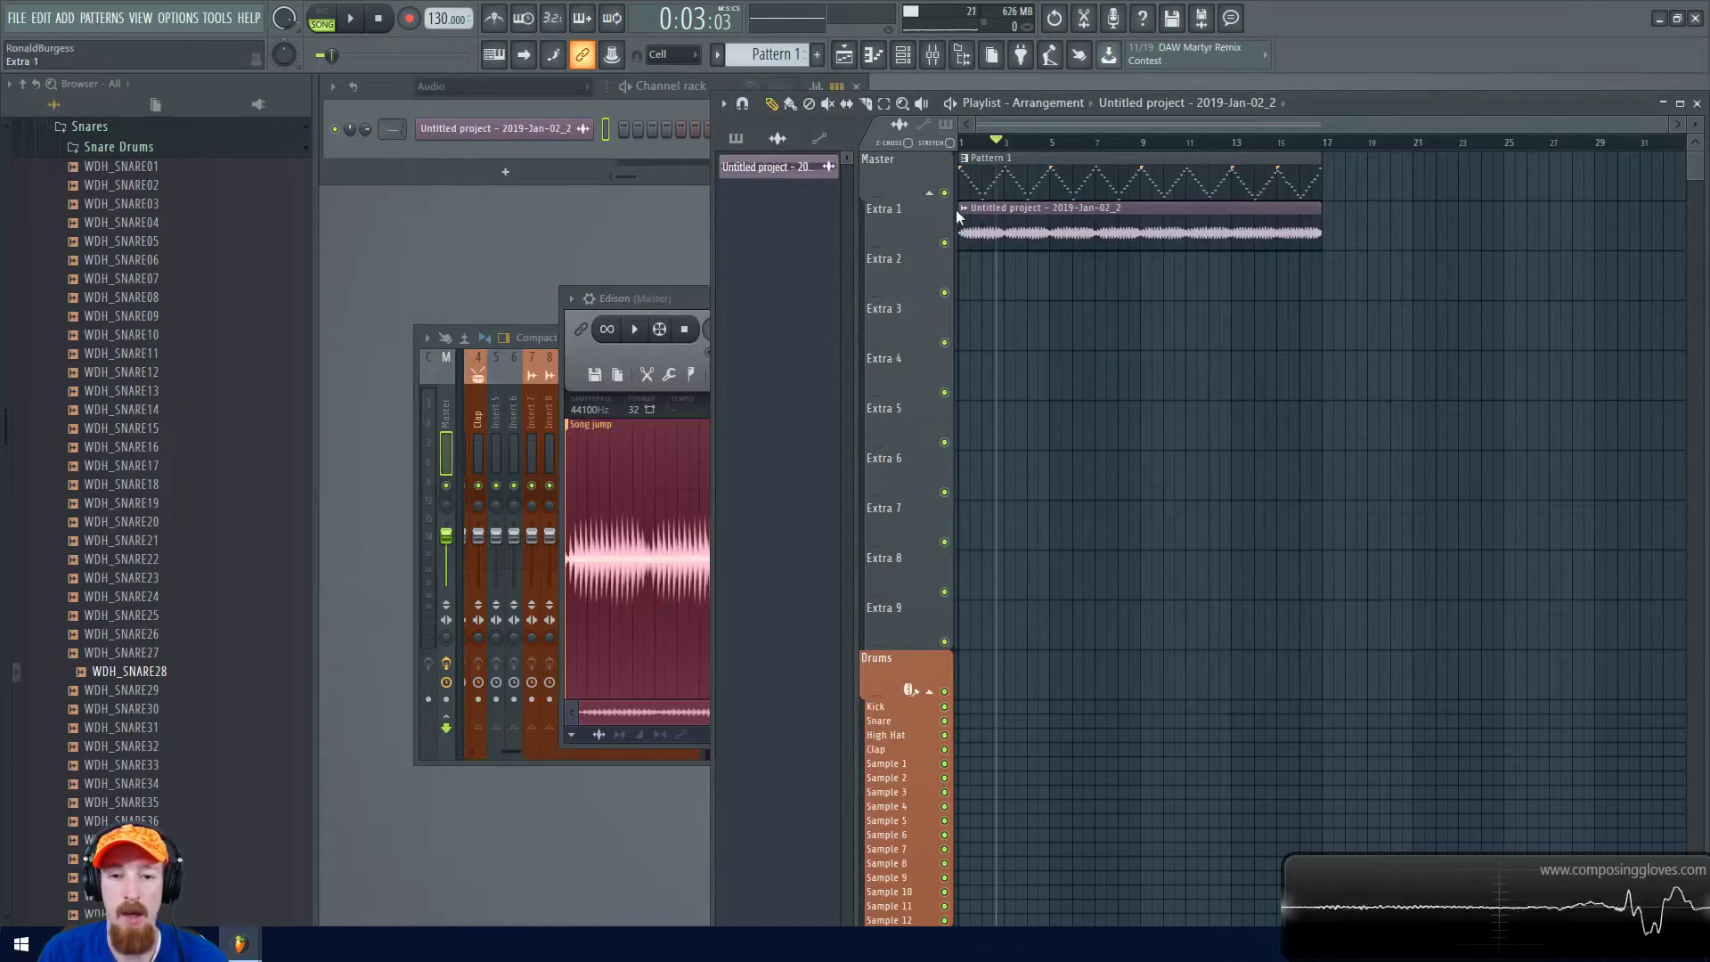
Rename the recorded audio clip as Arp Beauty
key(F2)
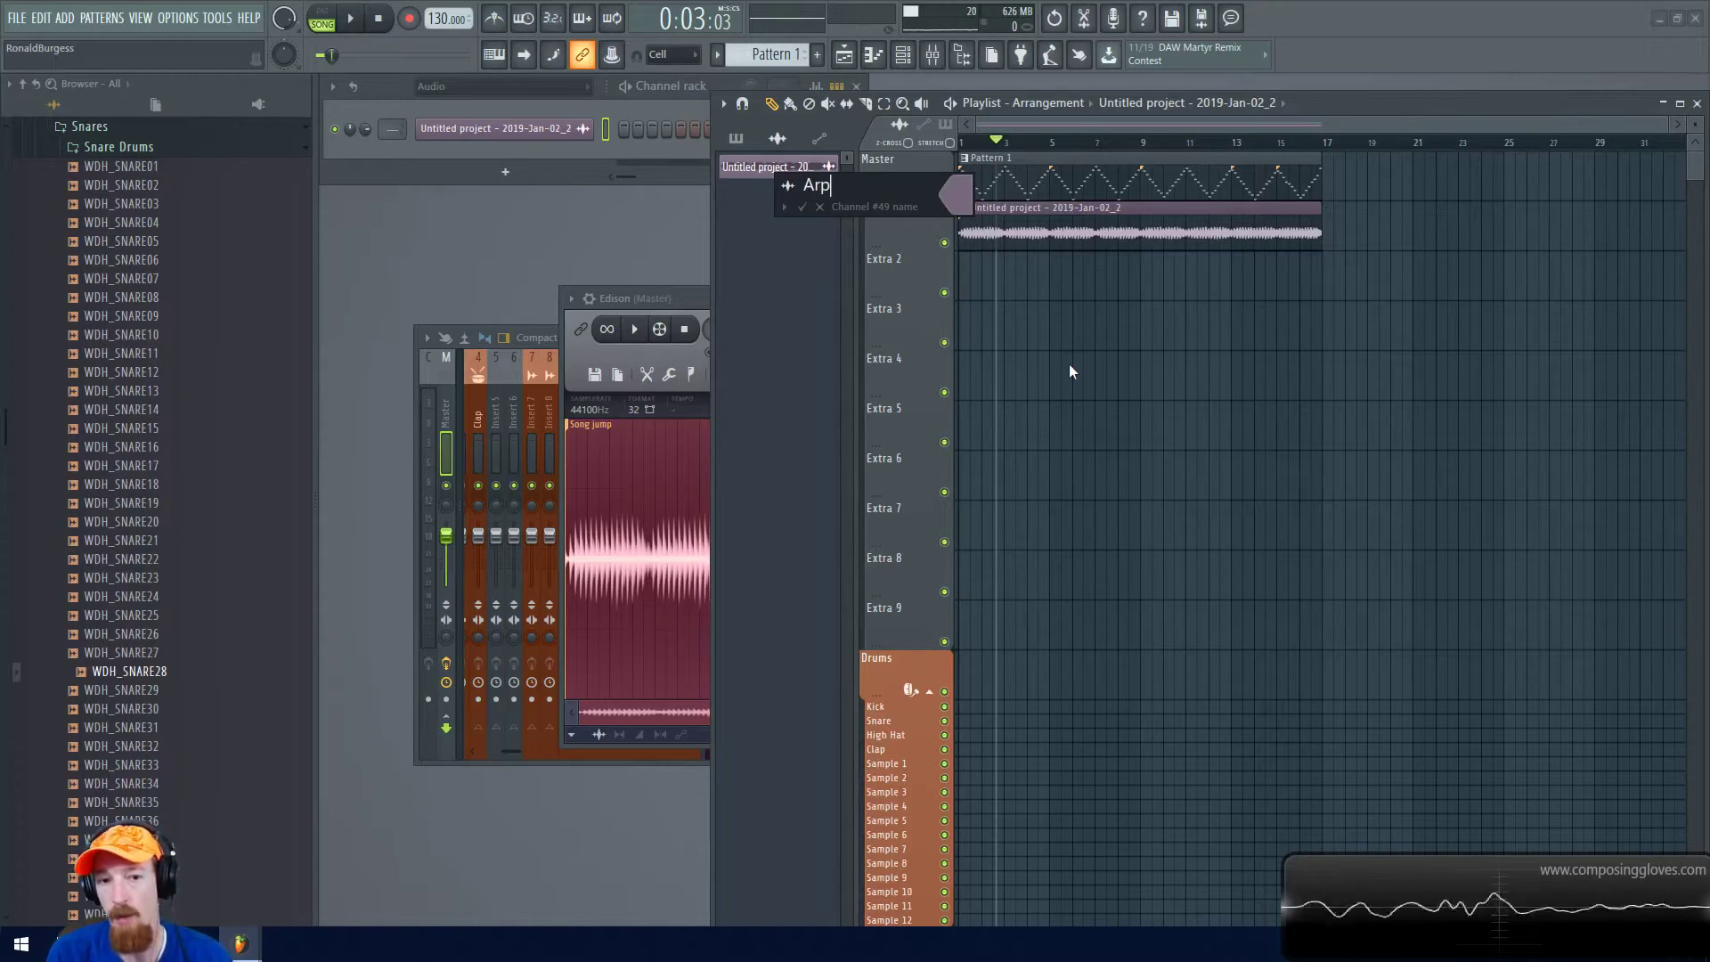
text(Arp Sa)
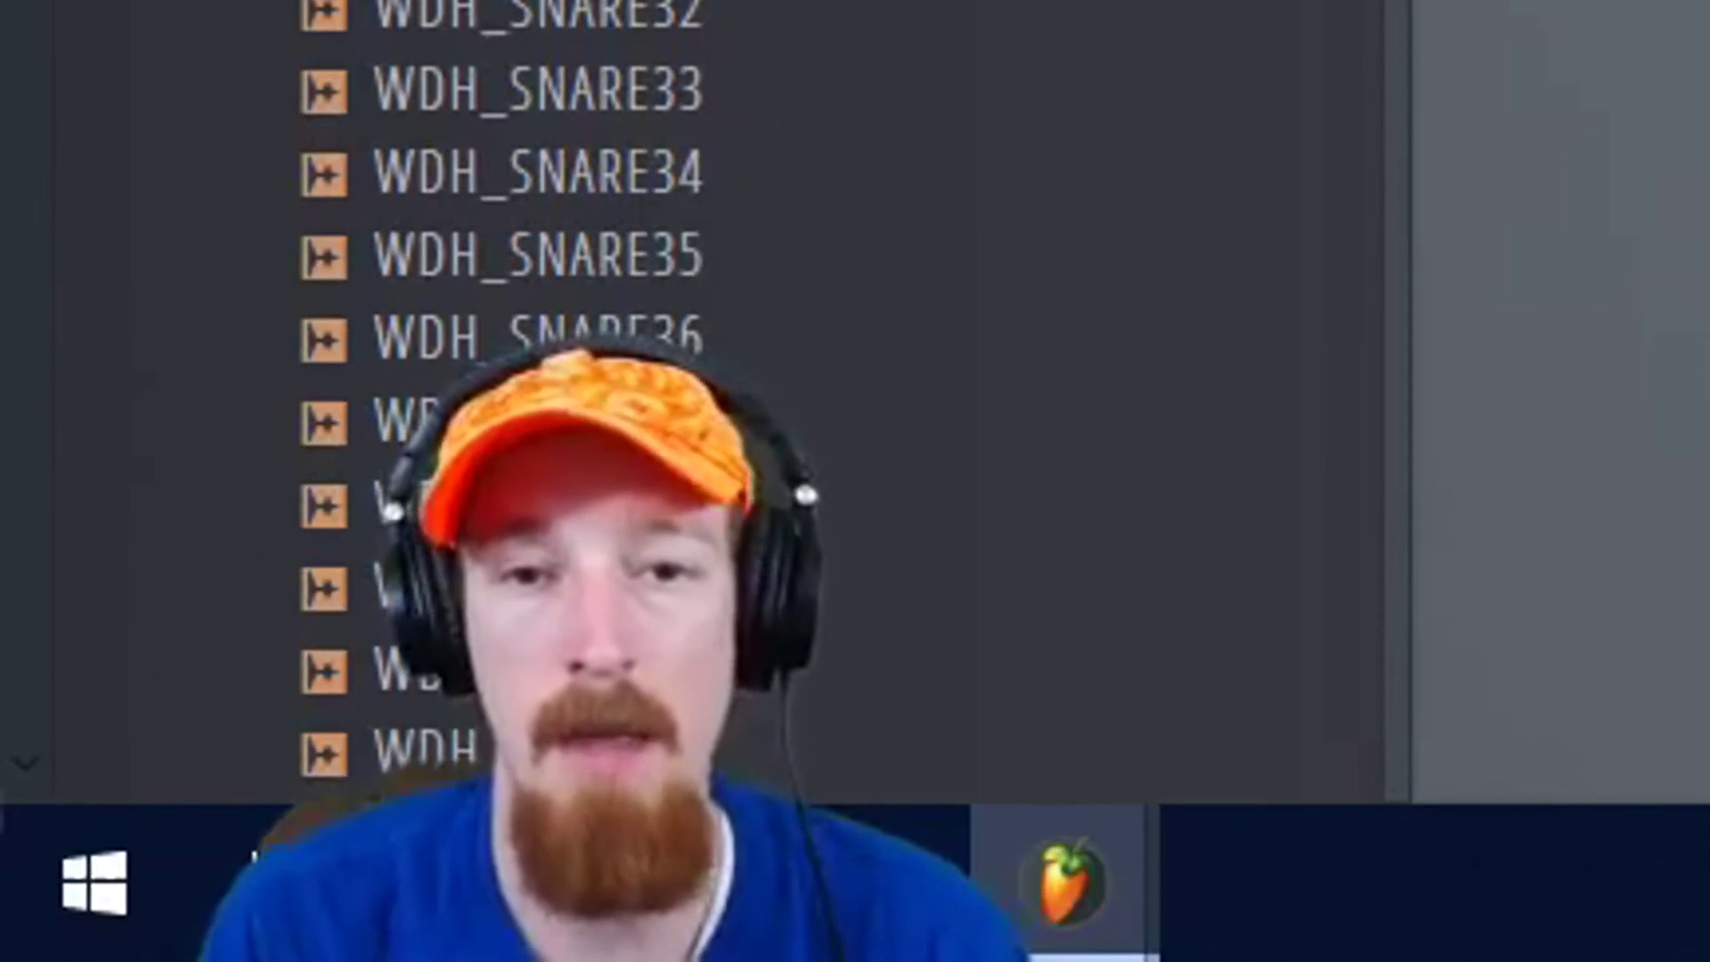
text(auty)
key(Return)
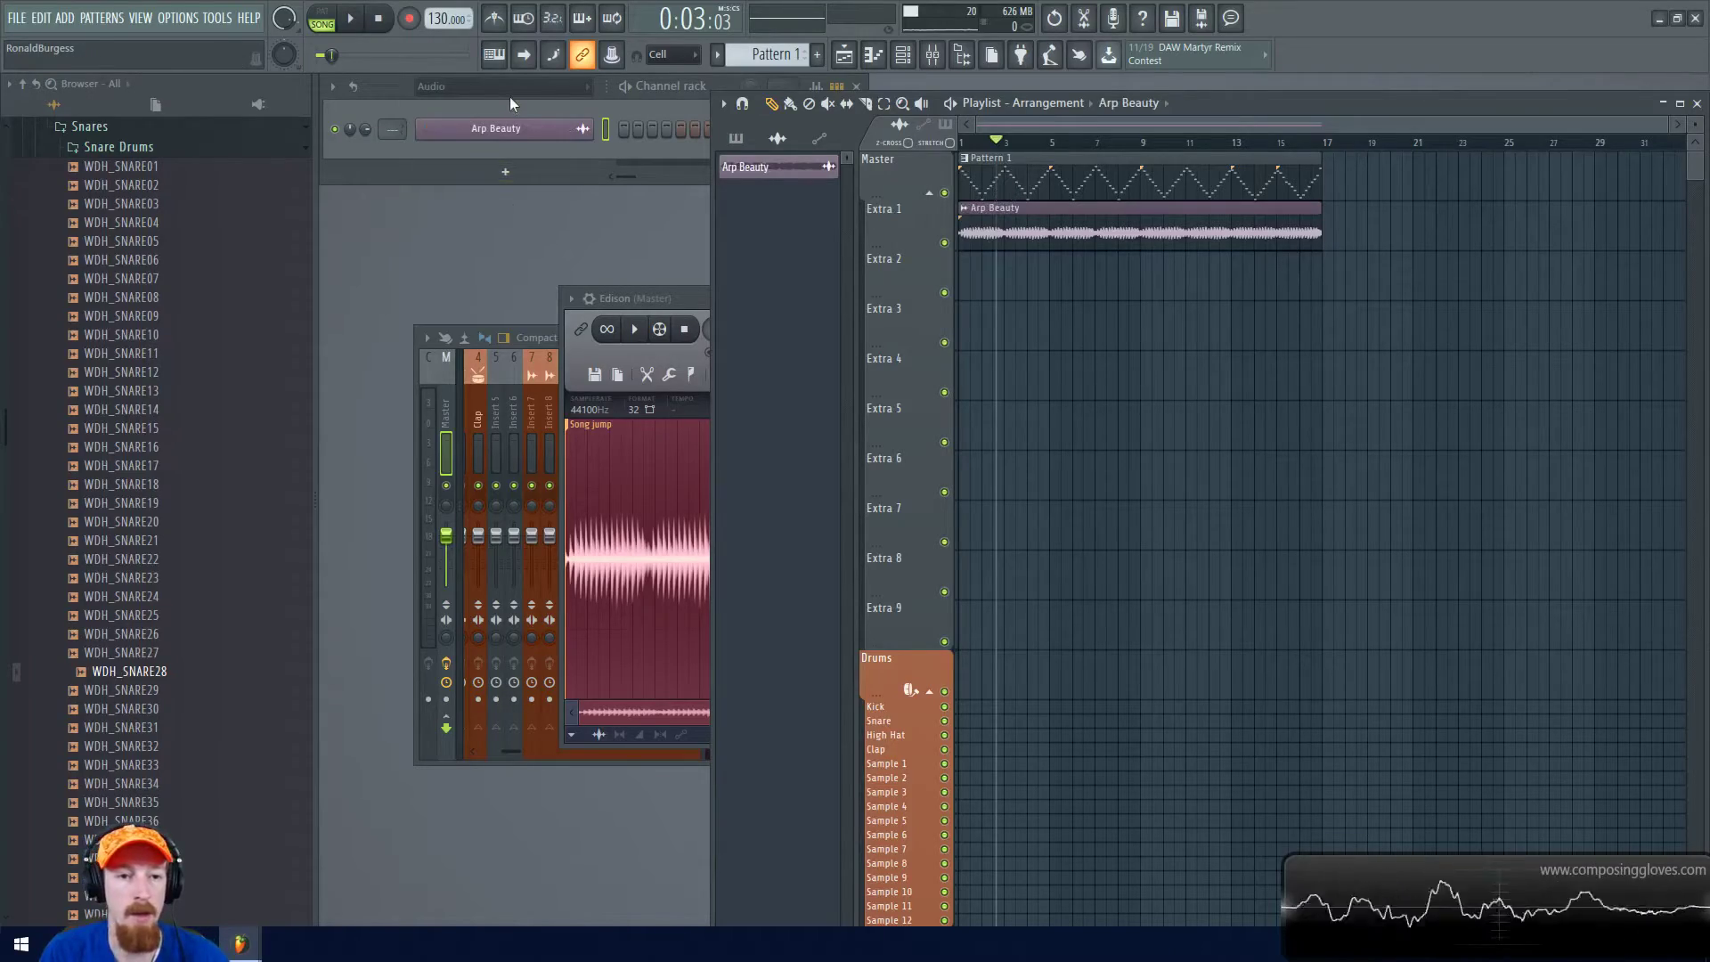
Show all channels in the channel rack and add RegrooverPro [64bit] as a new instrument
click(511, 93)
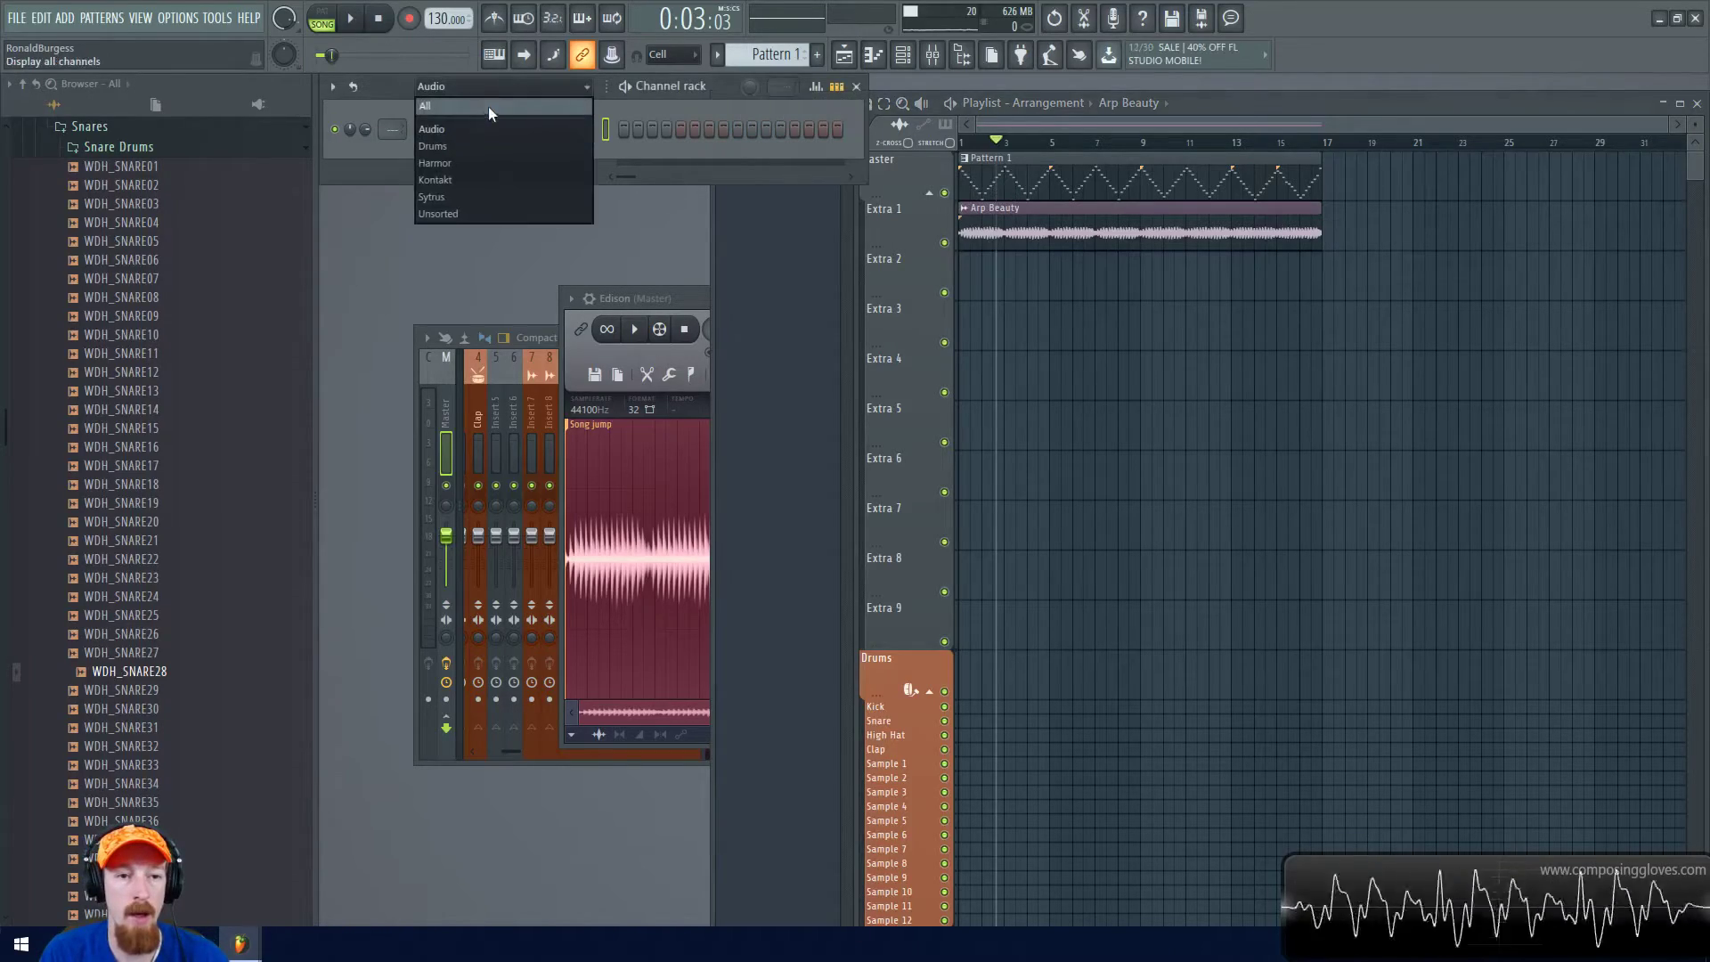
click(488, 105)
key(F8)
text(rerg)
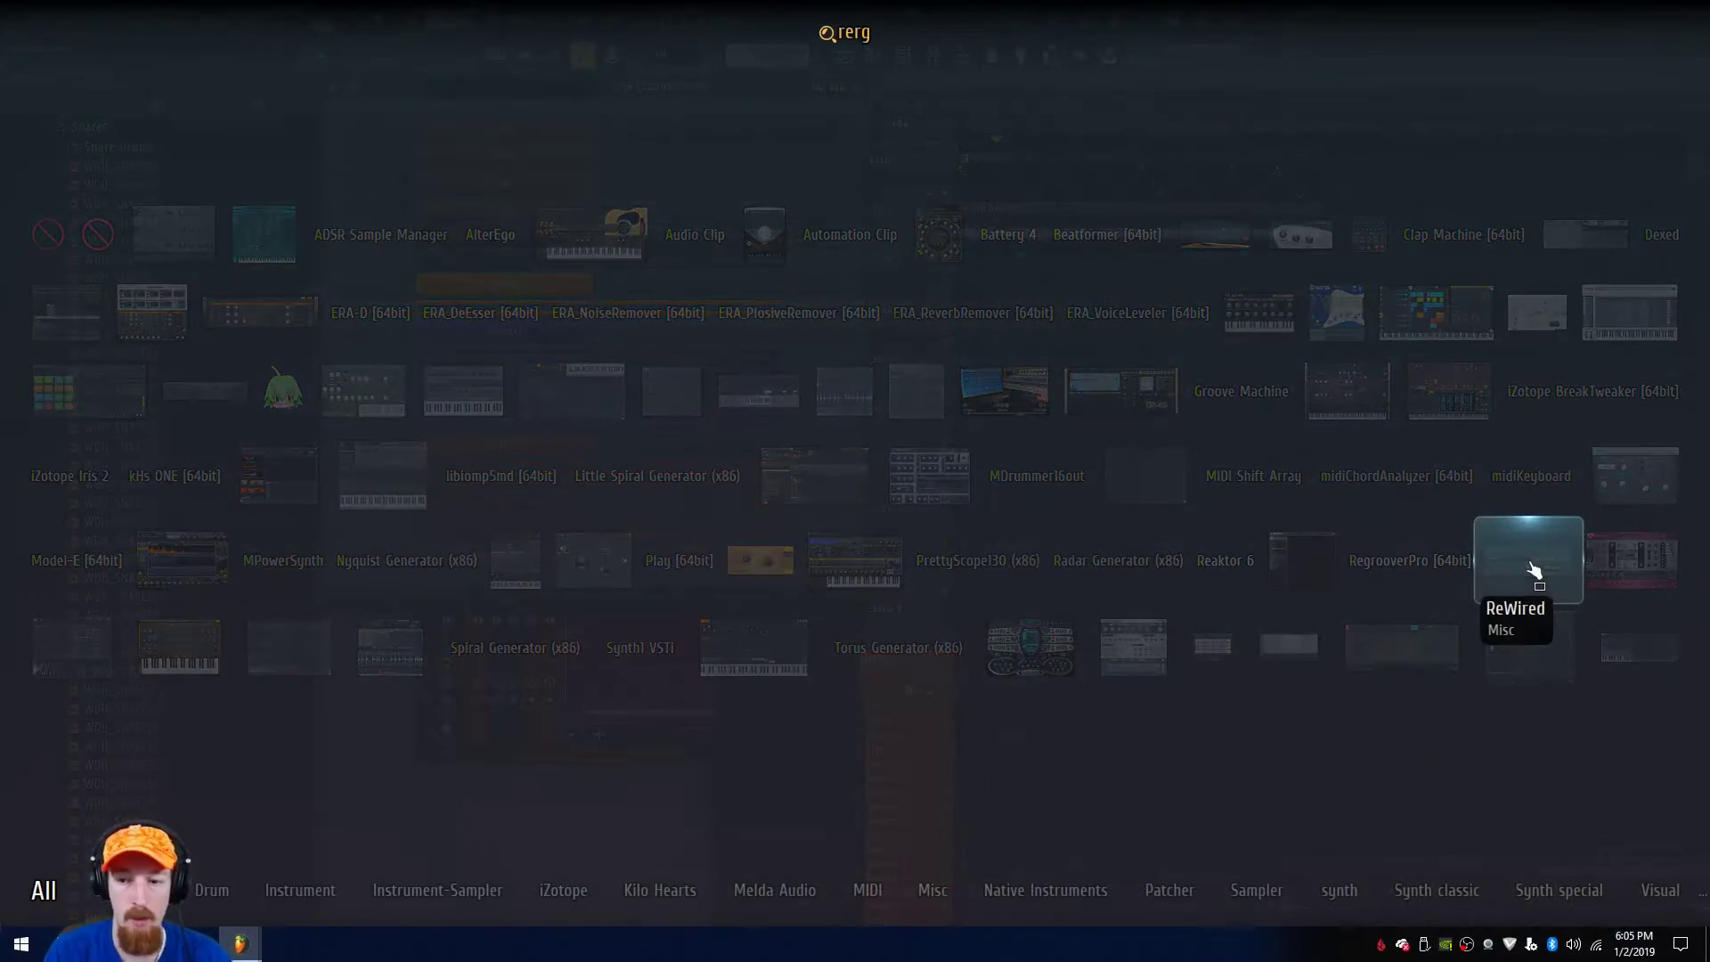
key(BackSpace)
key(BackSpace)
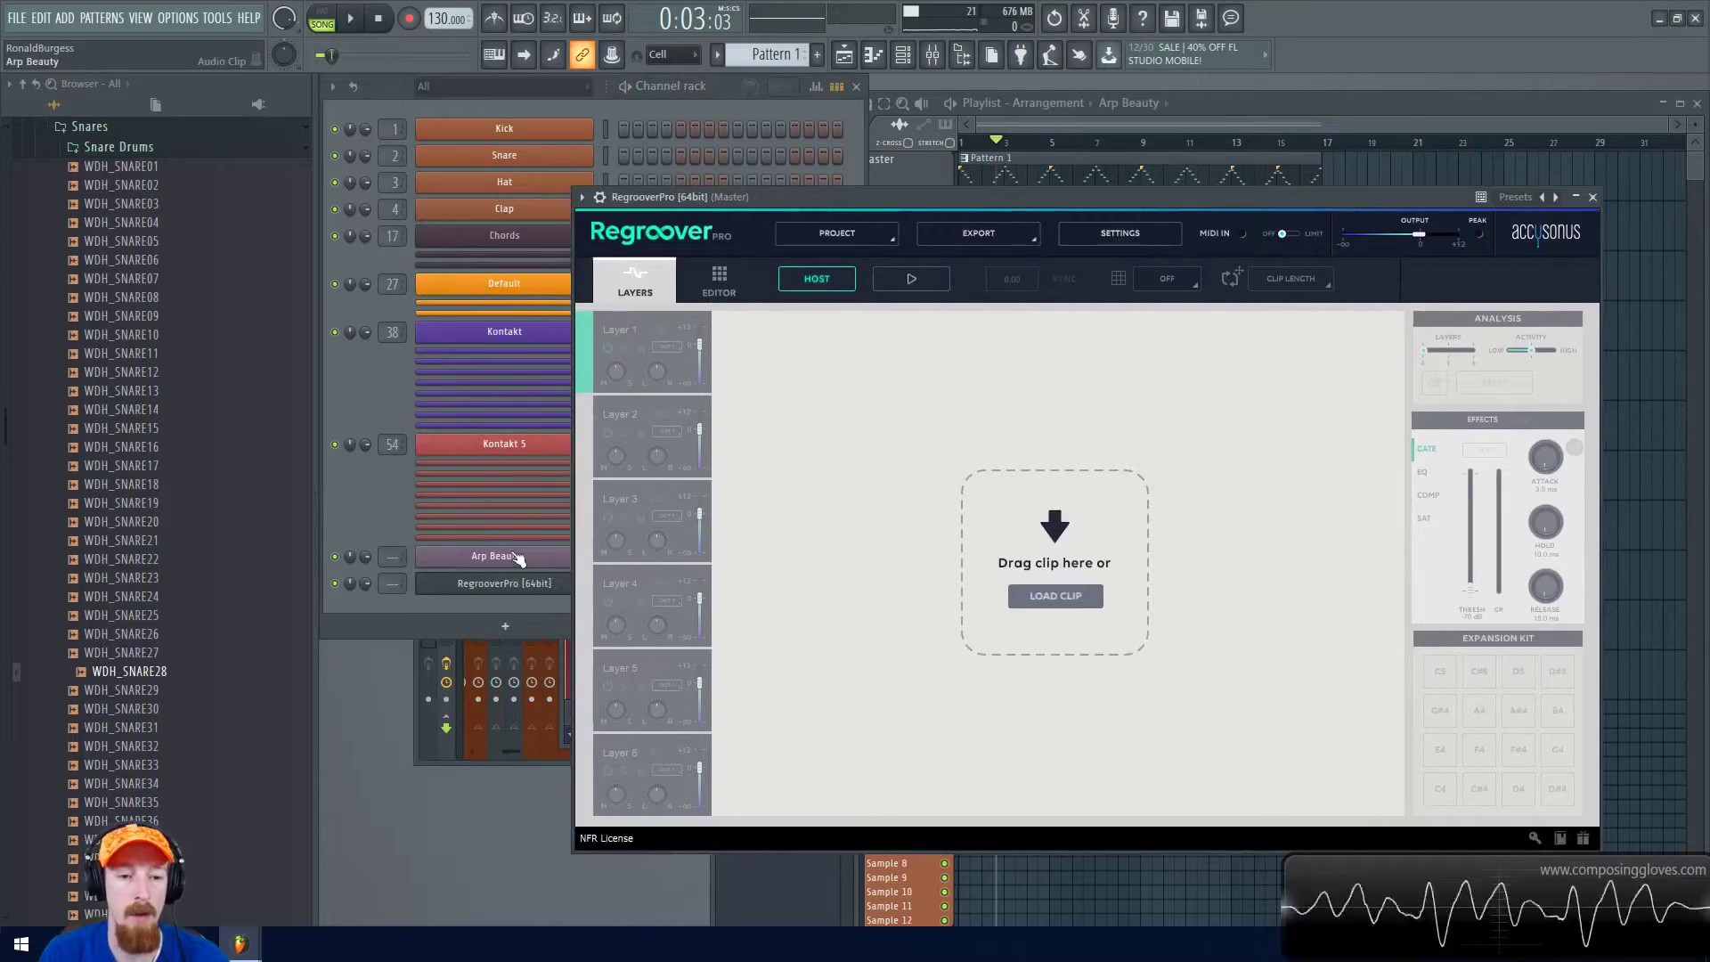
Load the Arp Beauty sample into RegrooverPro for layer analysis and close the clip's channel settings
click(517, 558)
drag(515, 565, 1030, 515)
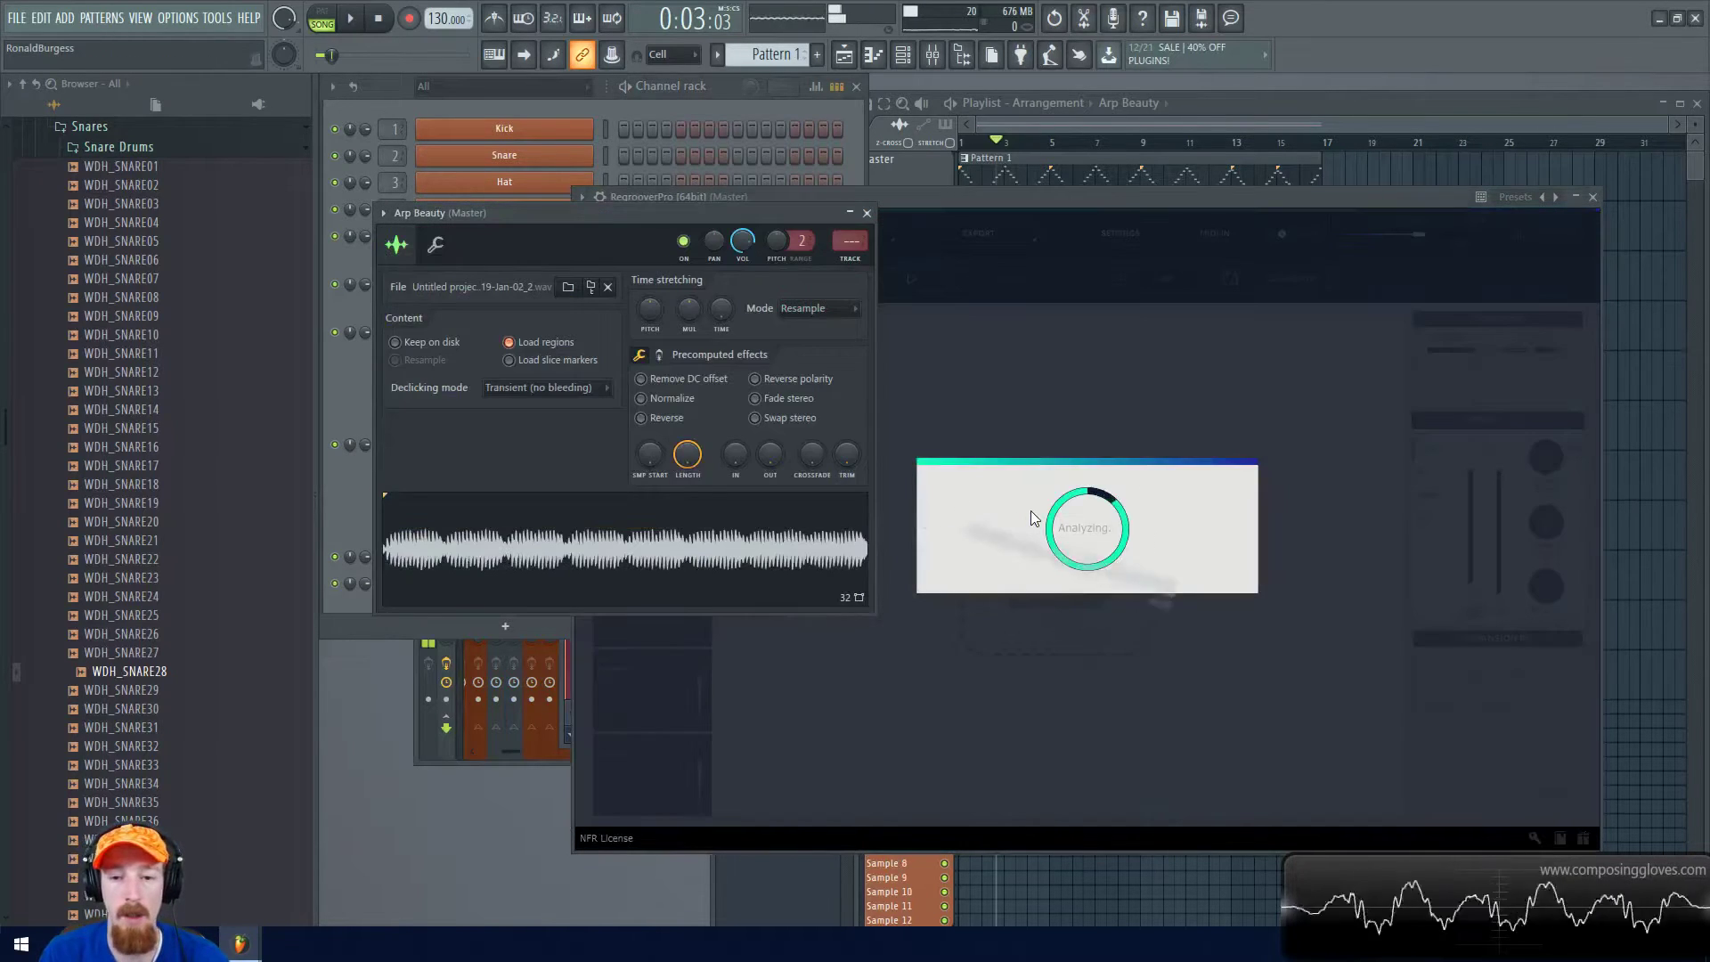
click(378, 19)
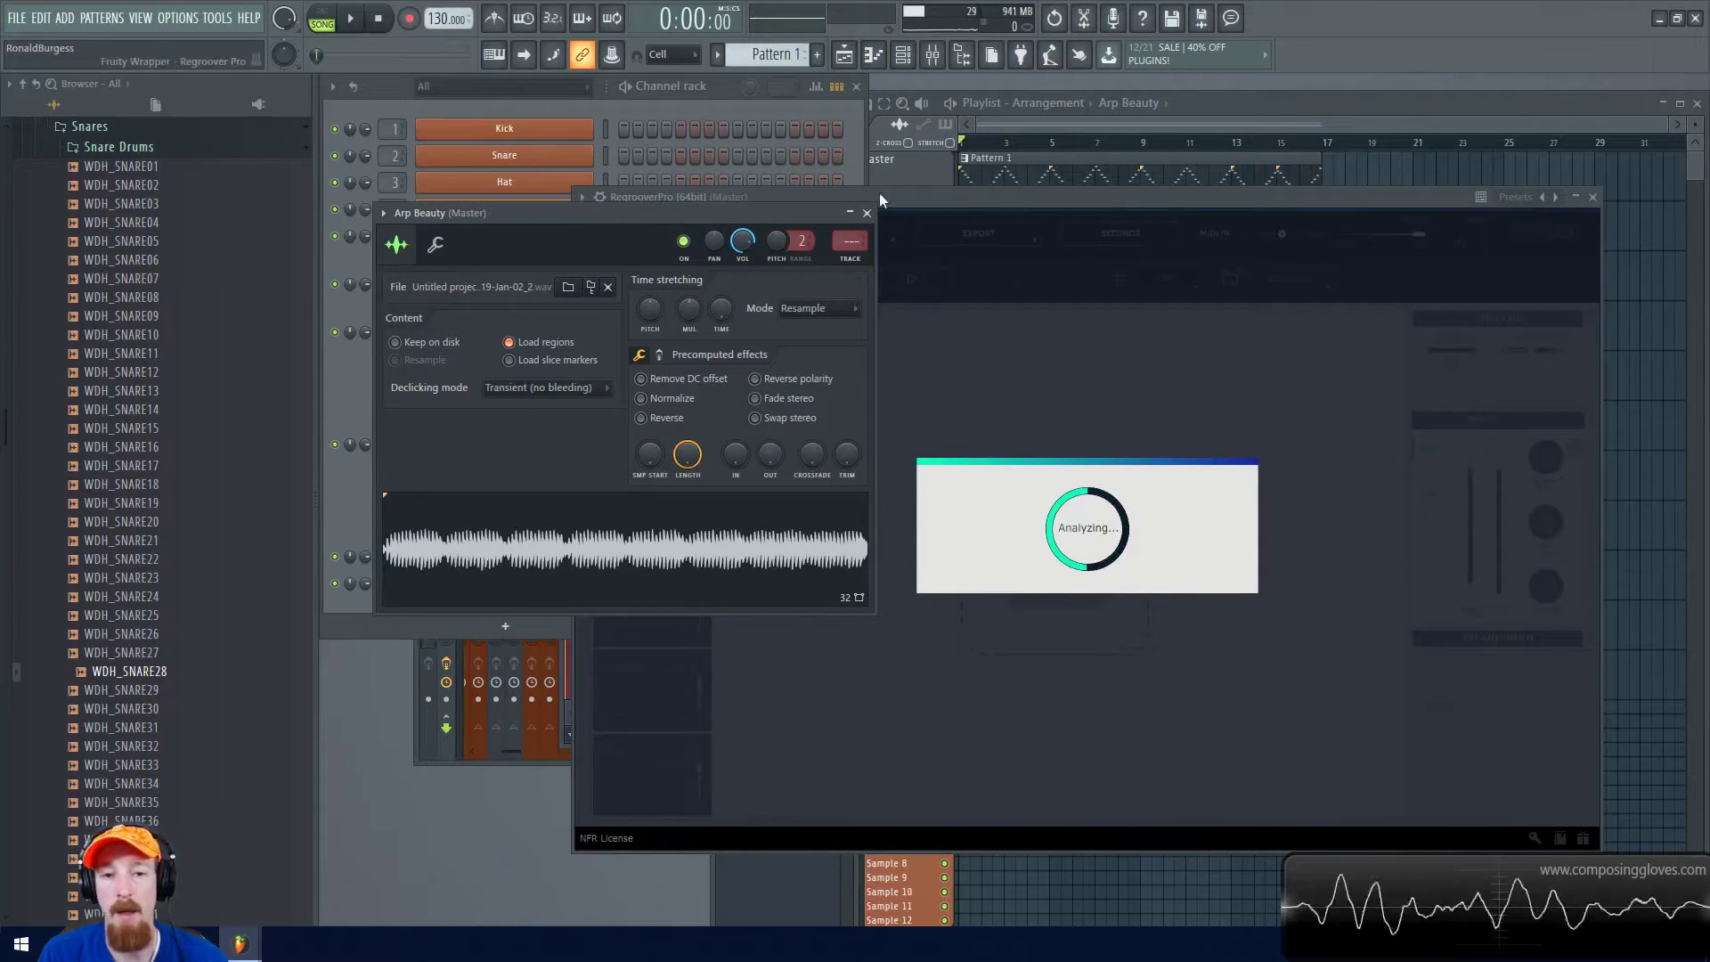
click(867, 213)
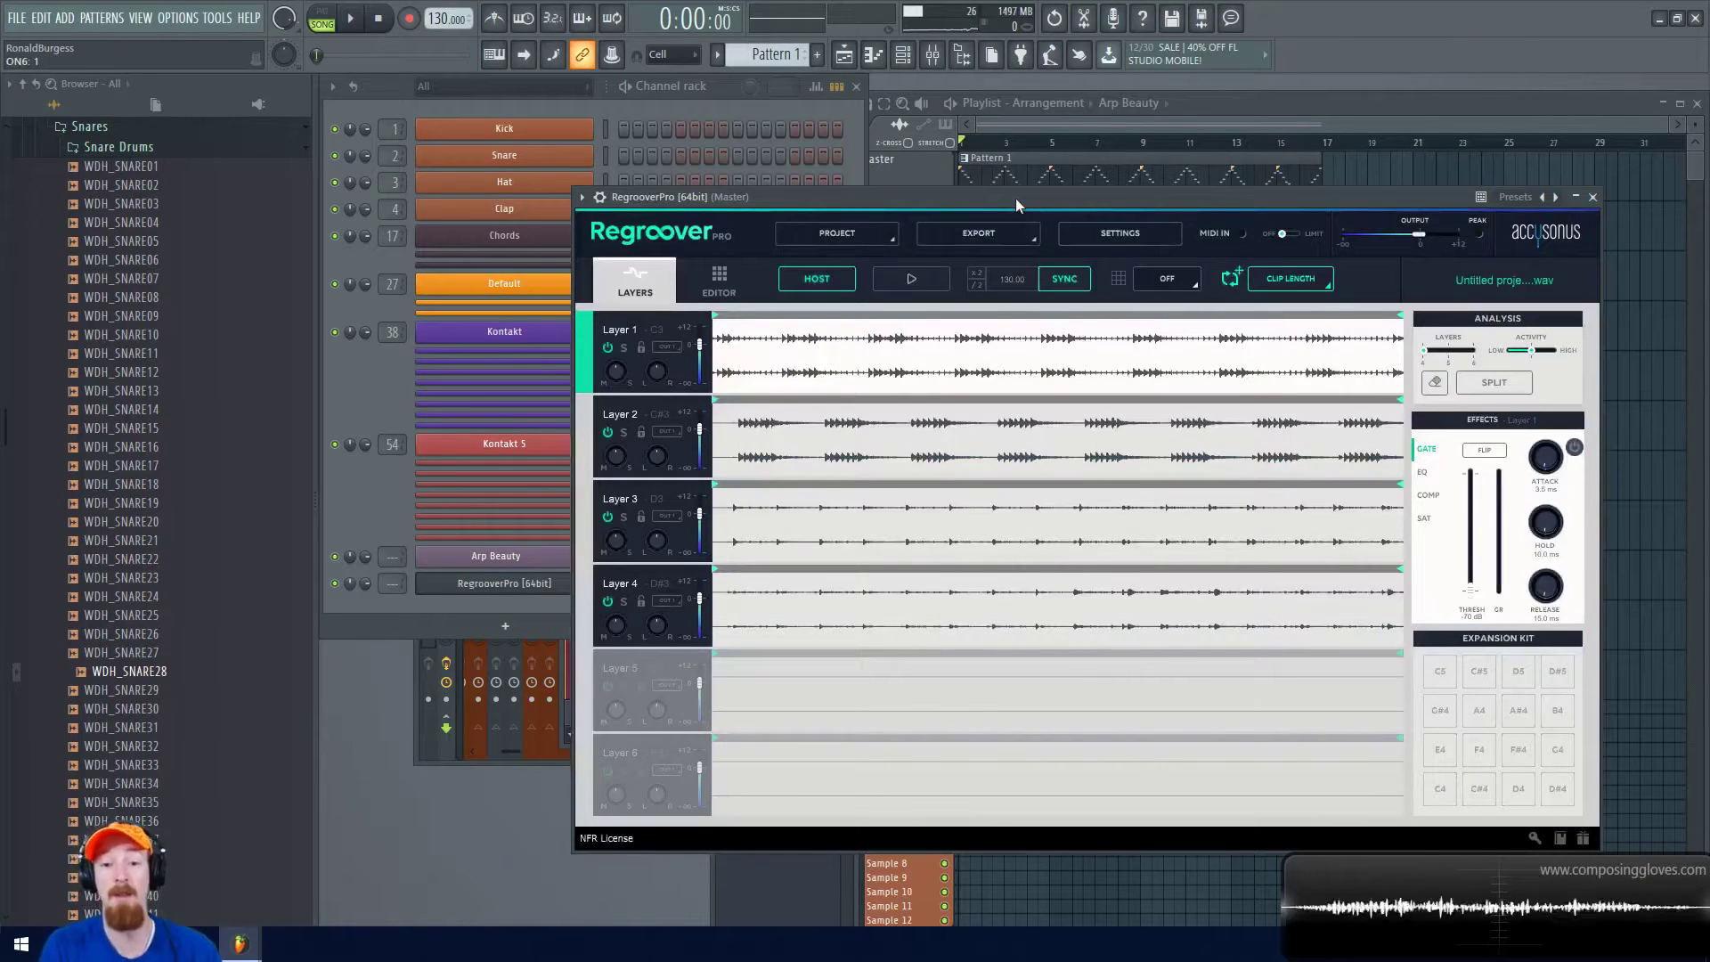
Play back the four separated layers together in RegrooverPro
drag(1015, 198, 955, 157)
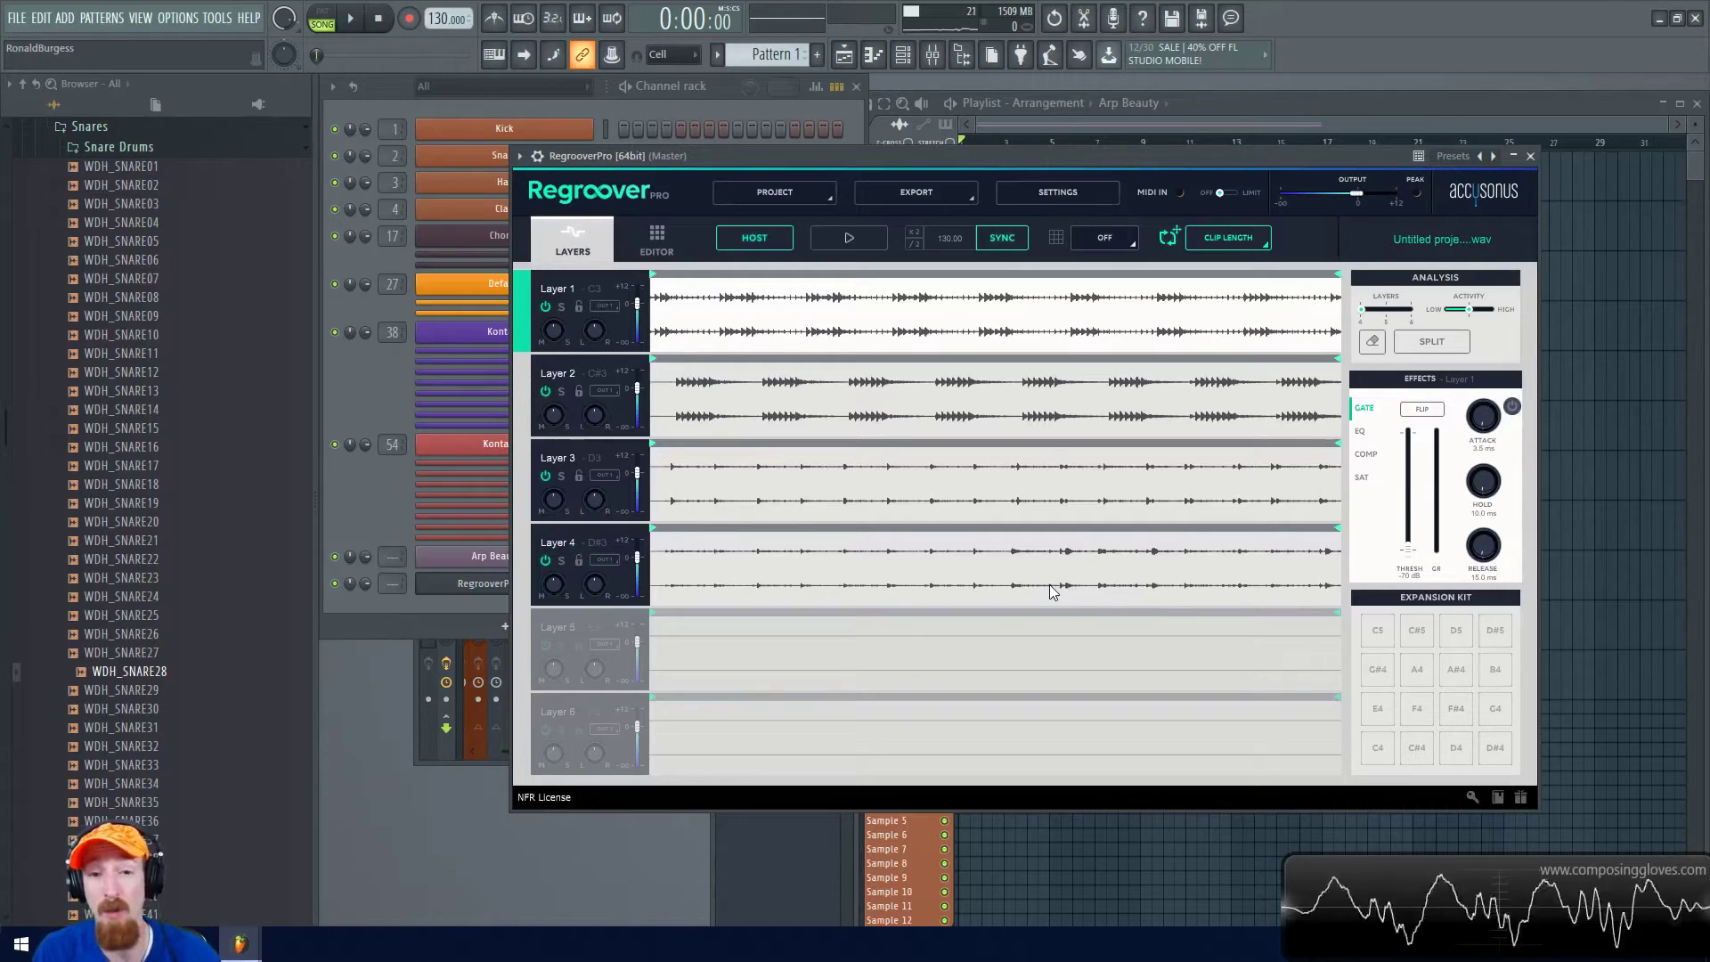
click(857, 240)
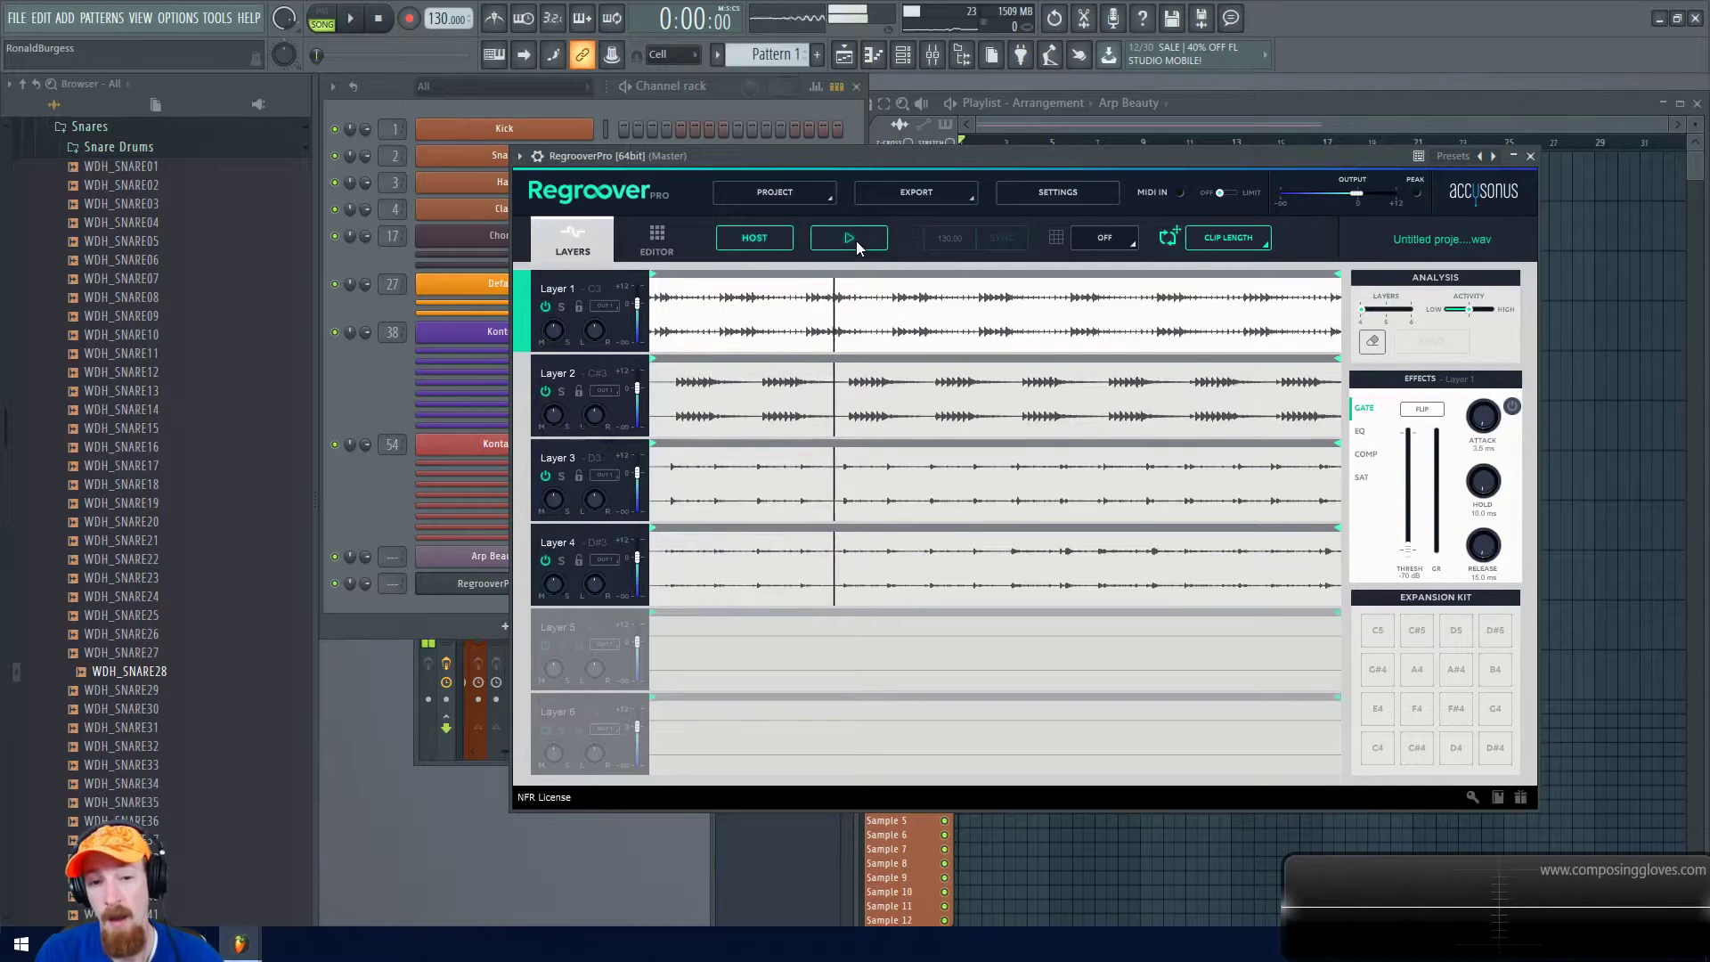
click(853, 239)
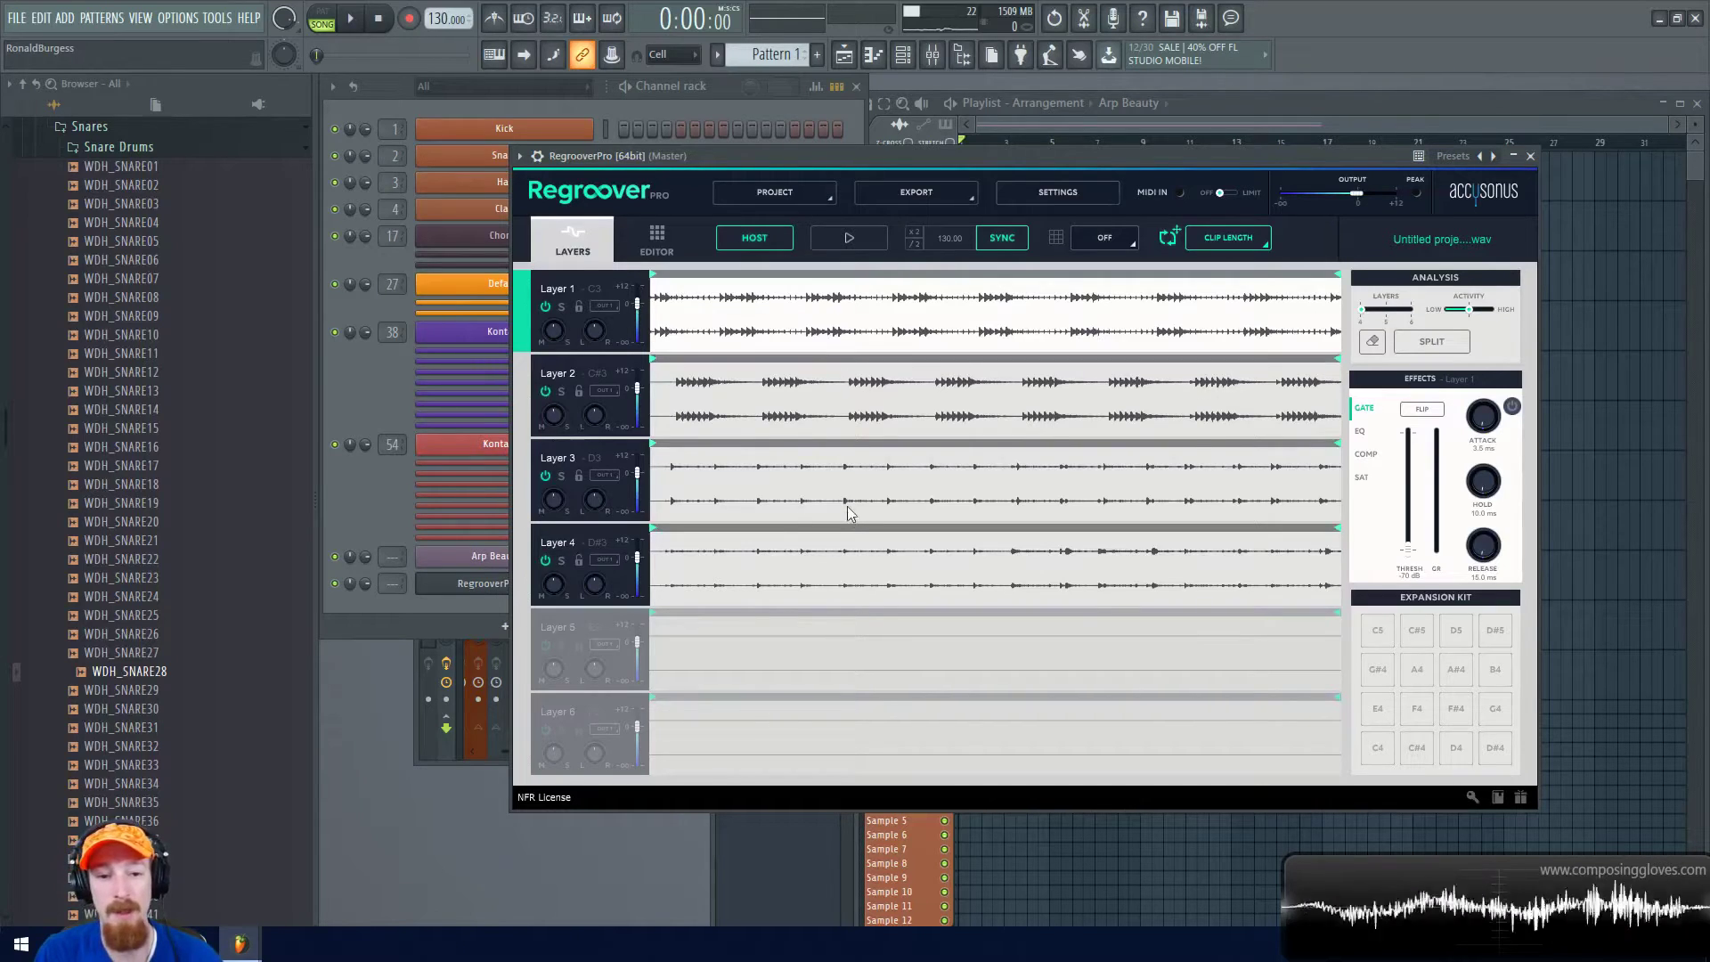
Solo Layer 1 and listen to it on its own
click(561, 306)
click(837, 239)
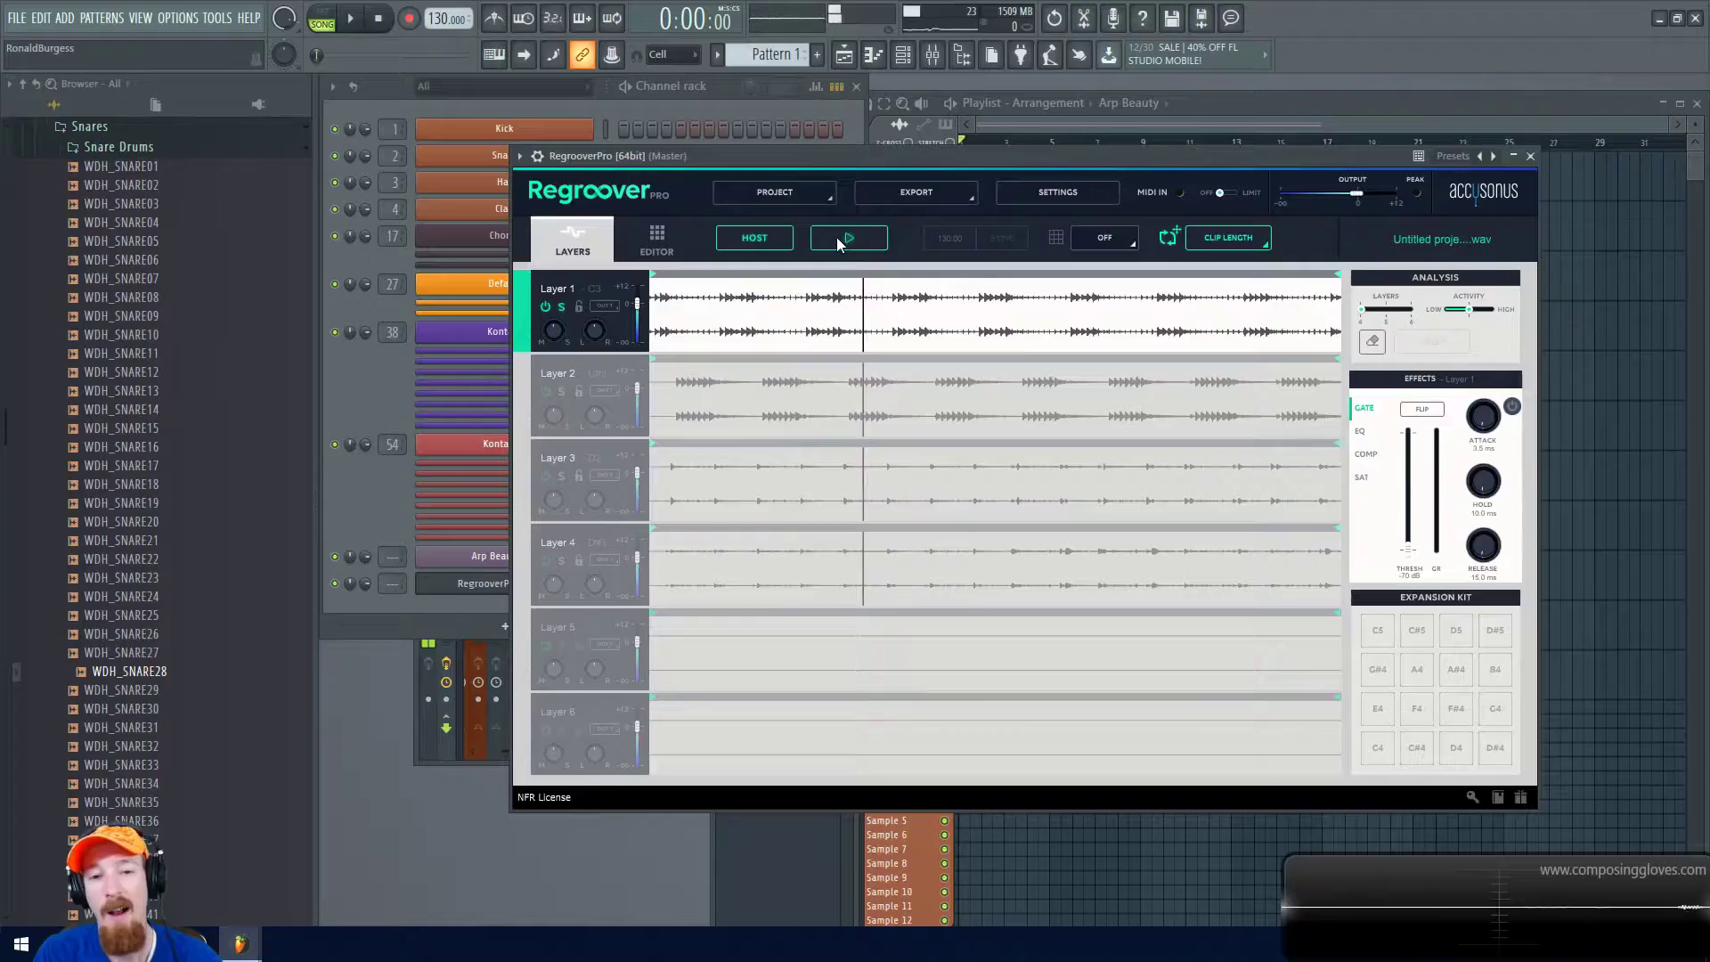
click(837, 237)
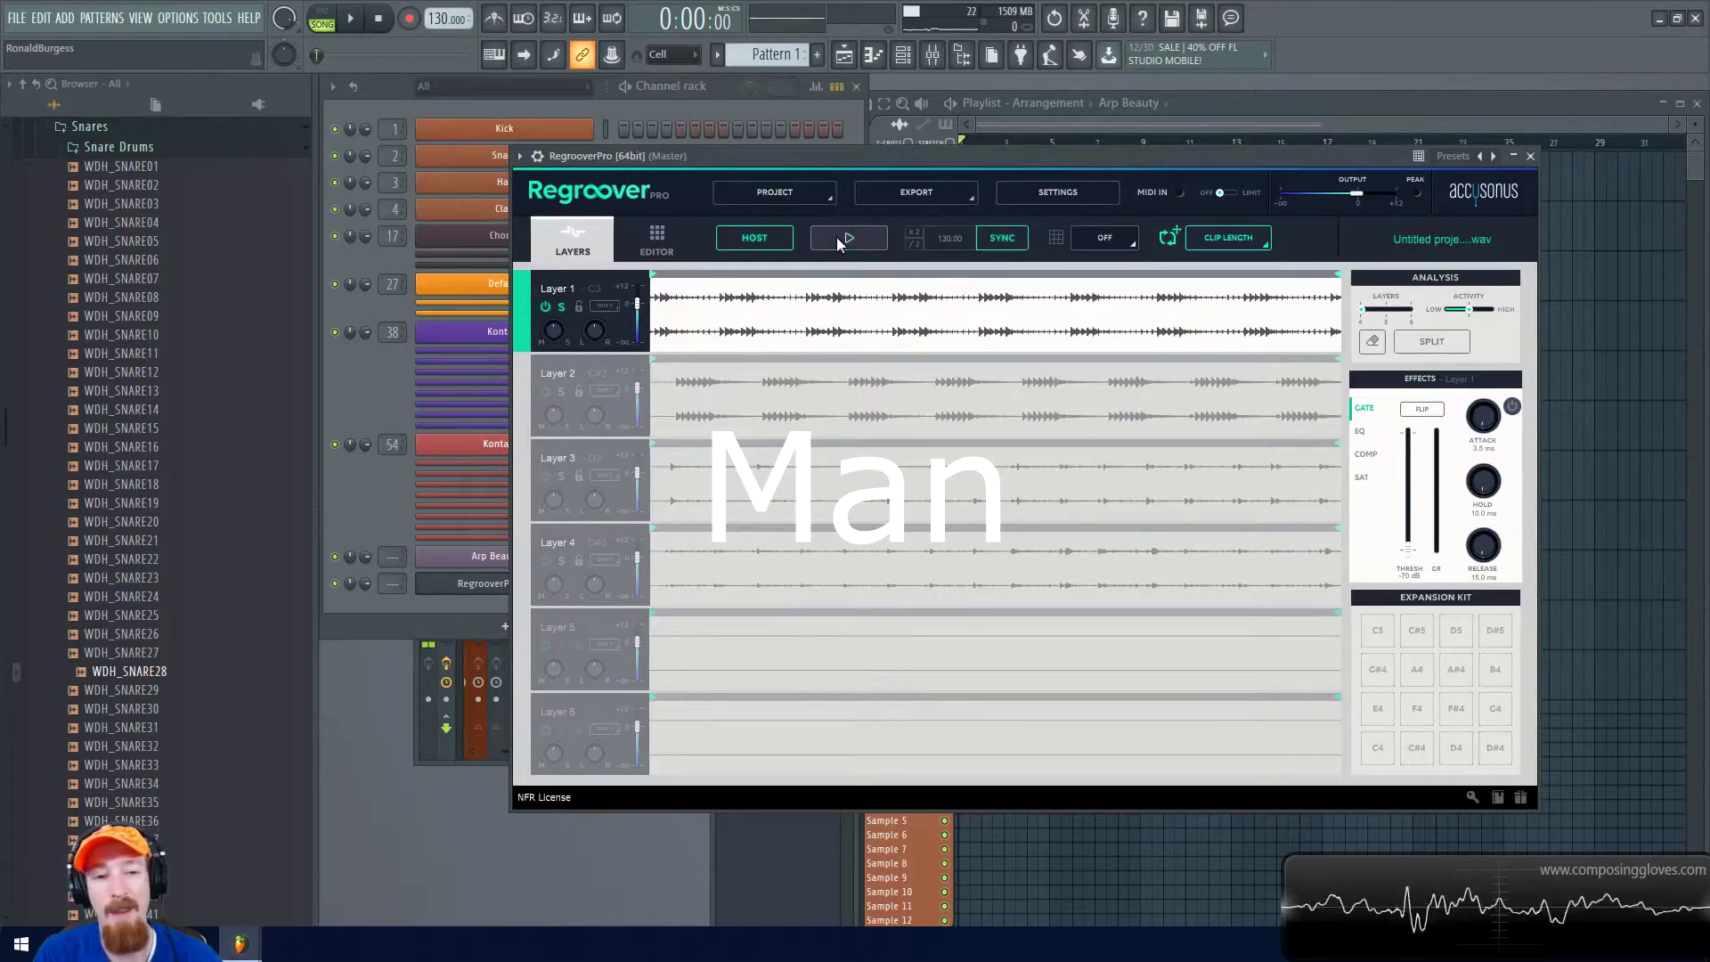
Solo Layer 2 in RegrooverPro and listen to it on its own
click(574, 399)
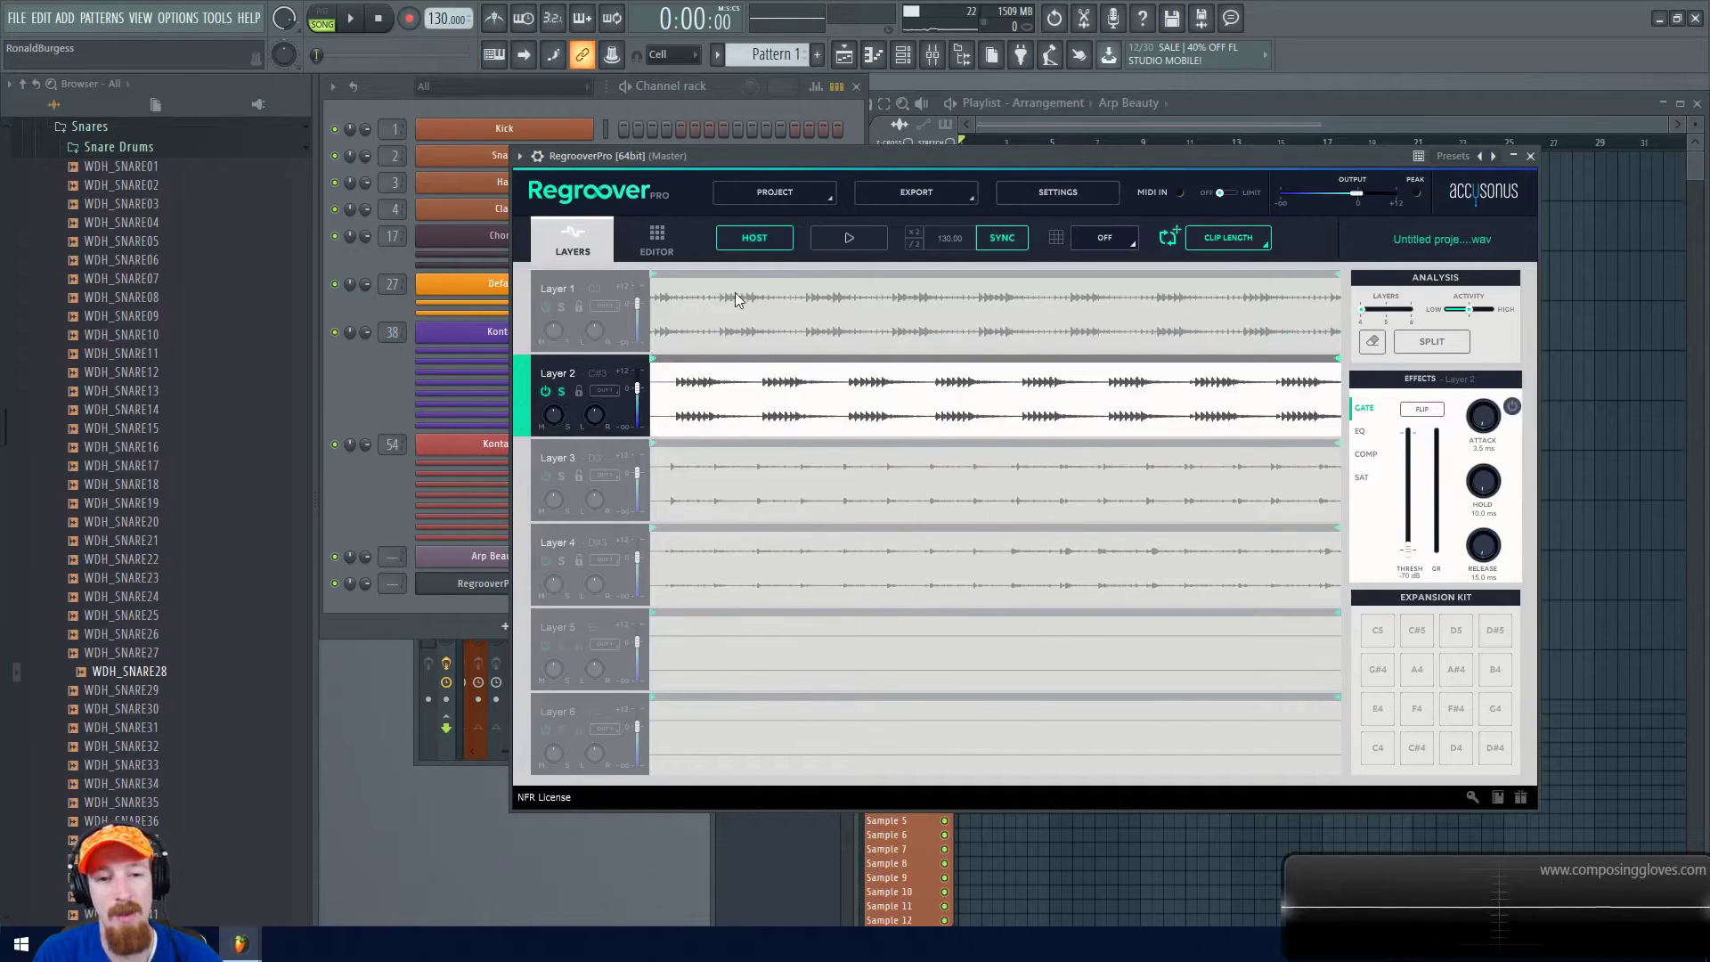
click(858, 238)
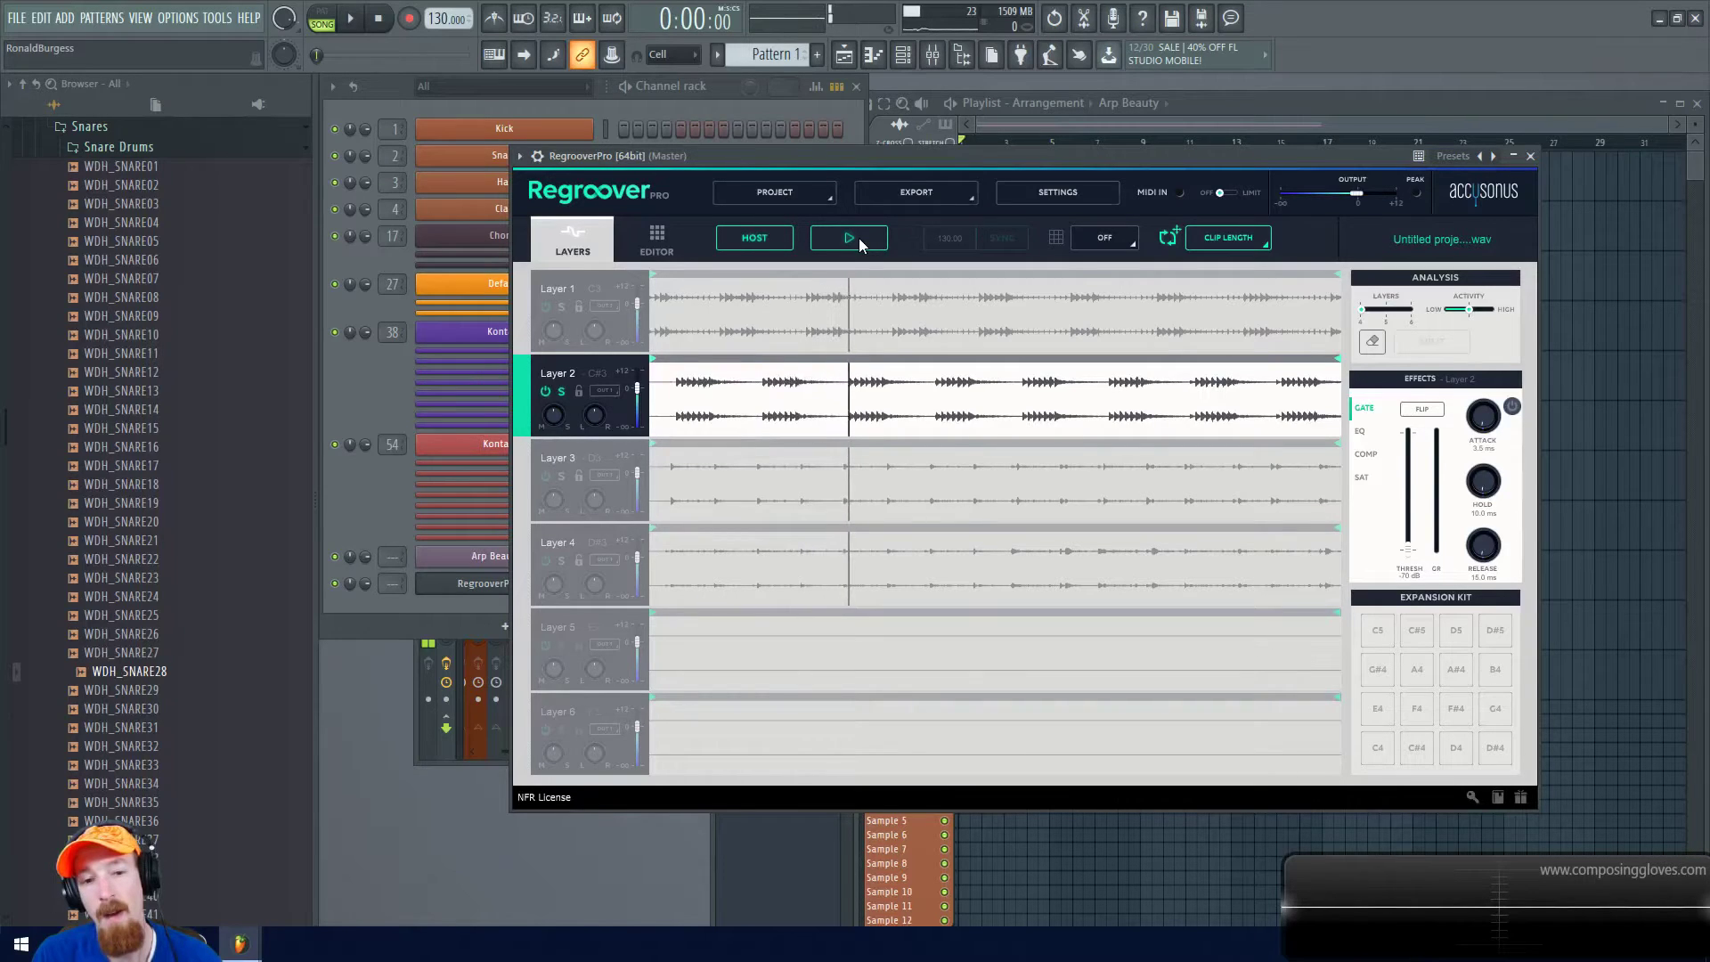
click(858, 237)
Solo Layer 3 and listen to it without the other layers
click(574, 483)
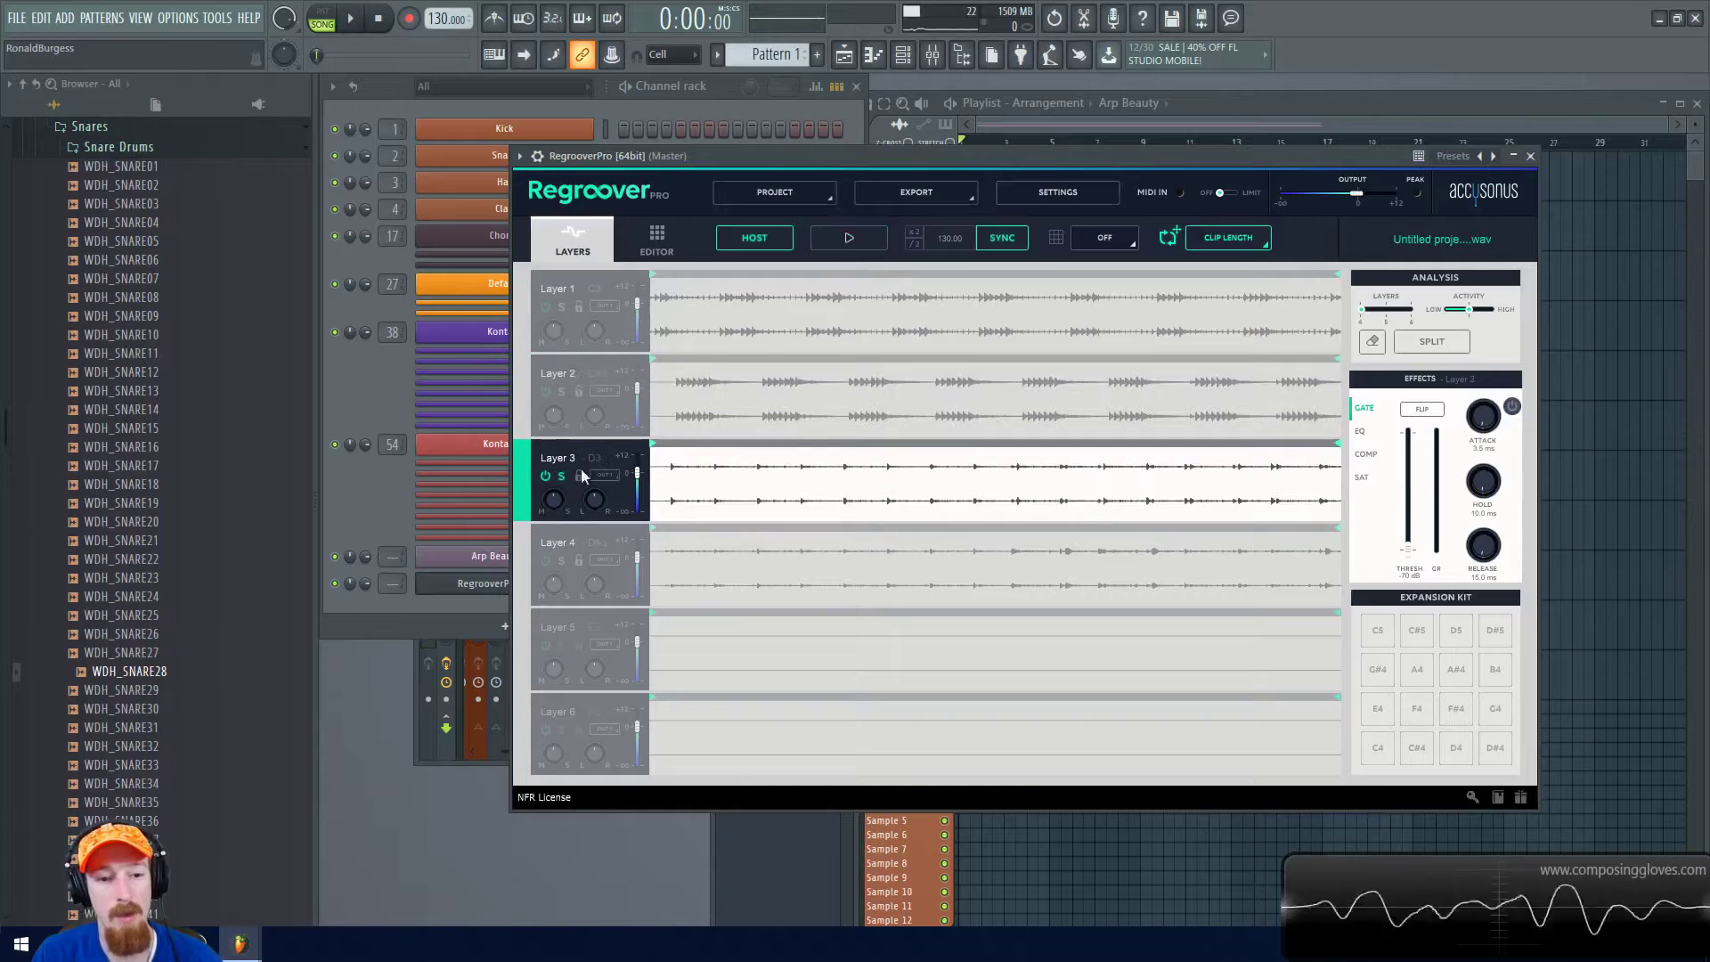
click(856, 237)
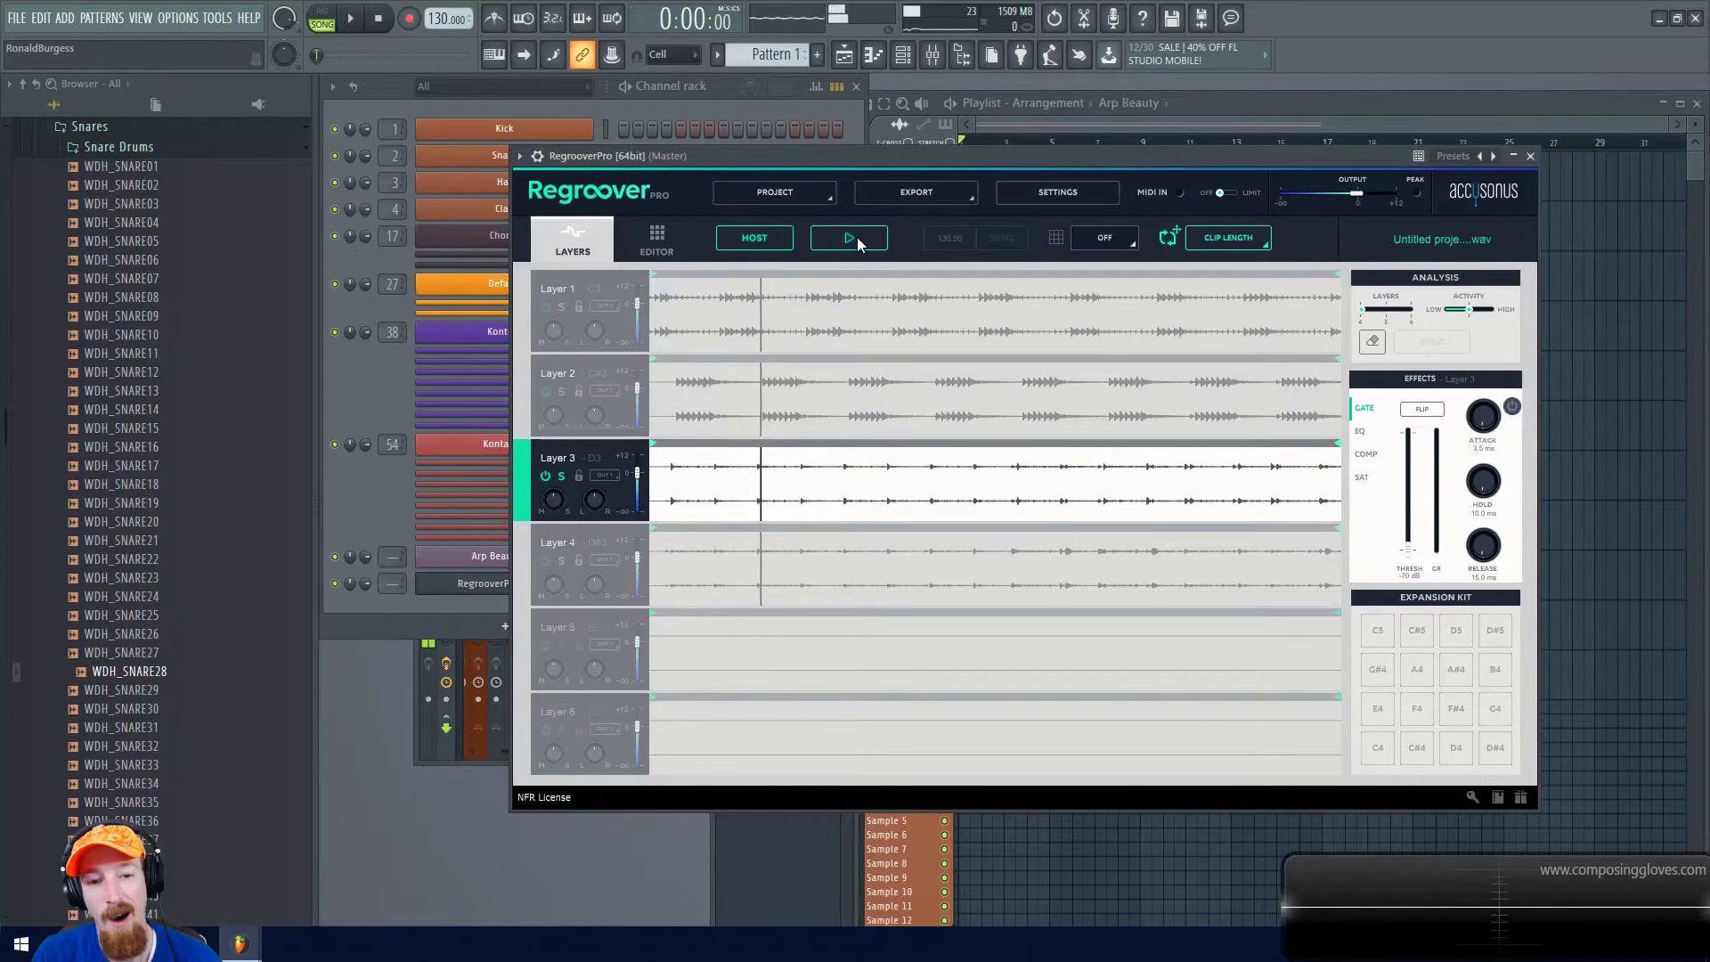
click(857, 237)
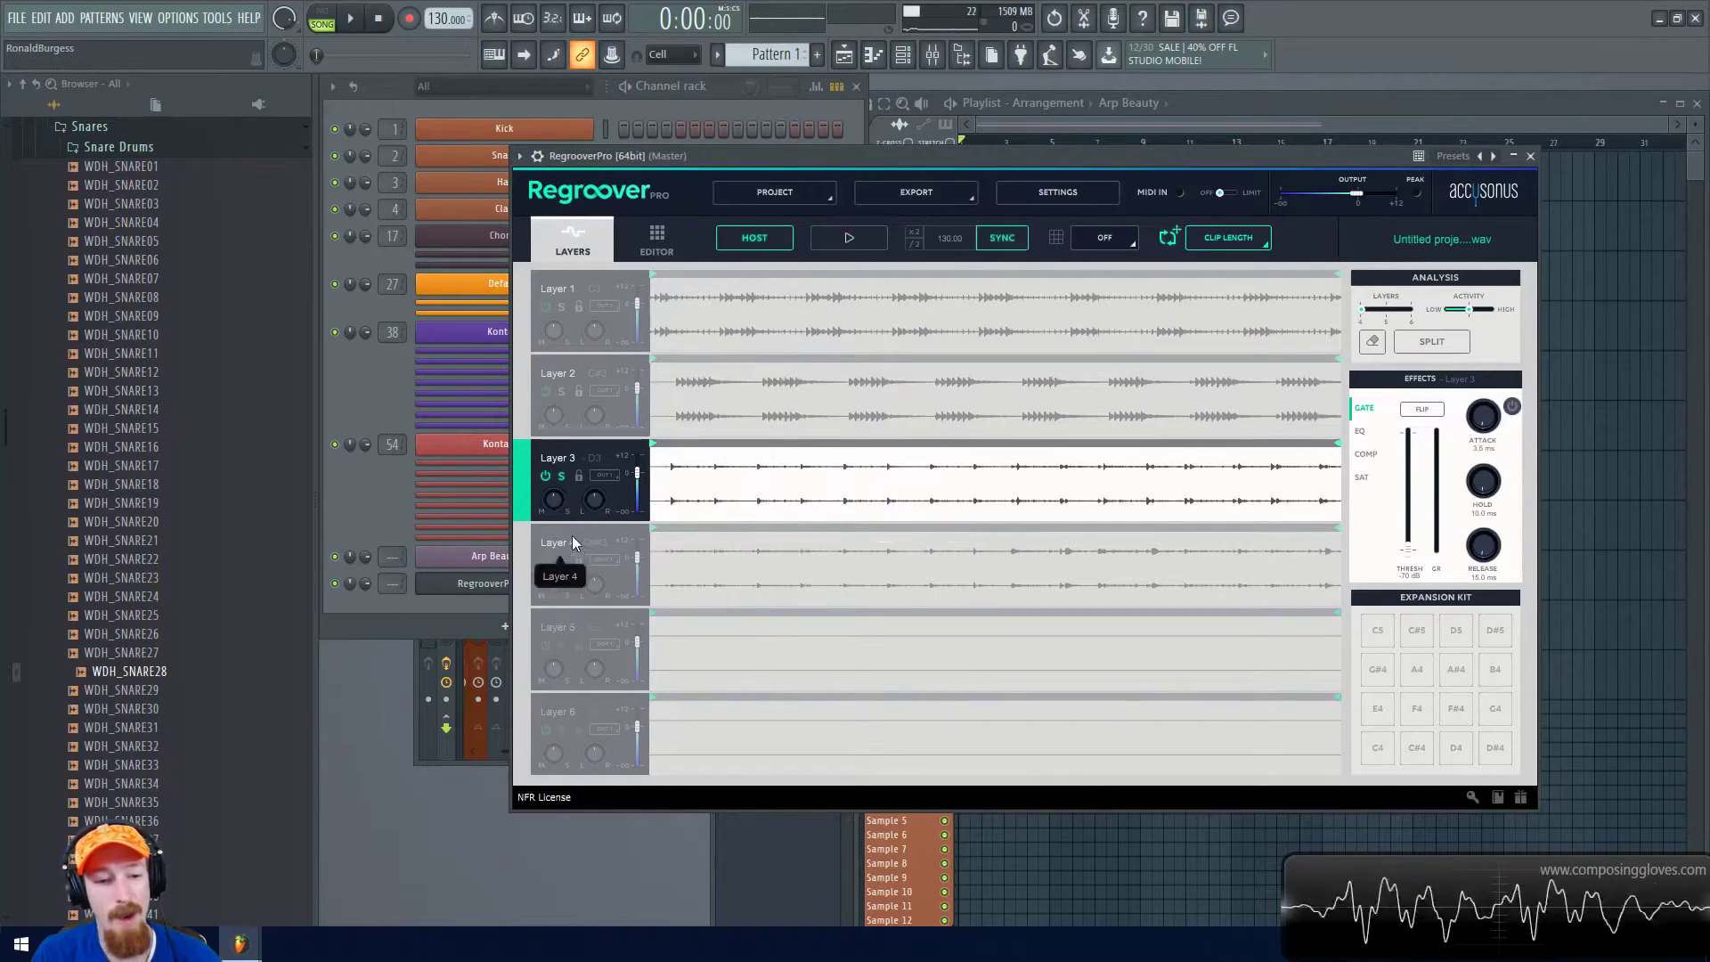
Solo Layer 4 and listen to it alone, then restore playback of all four layers
click(564, 570)
click(869, 239)
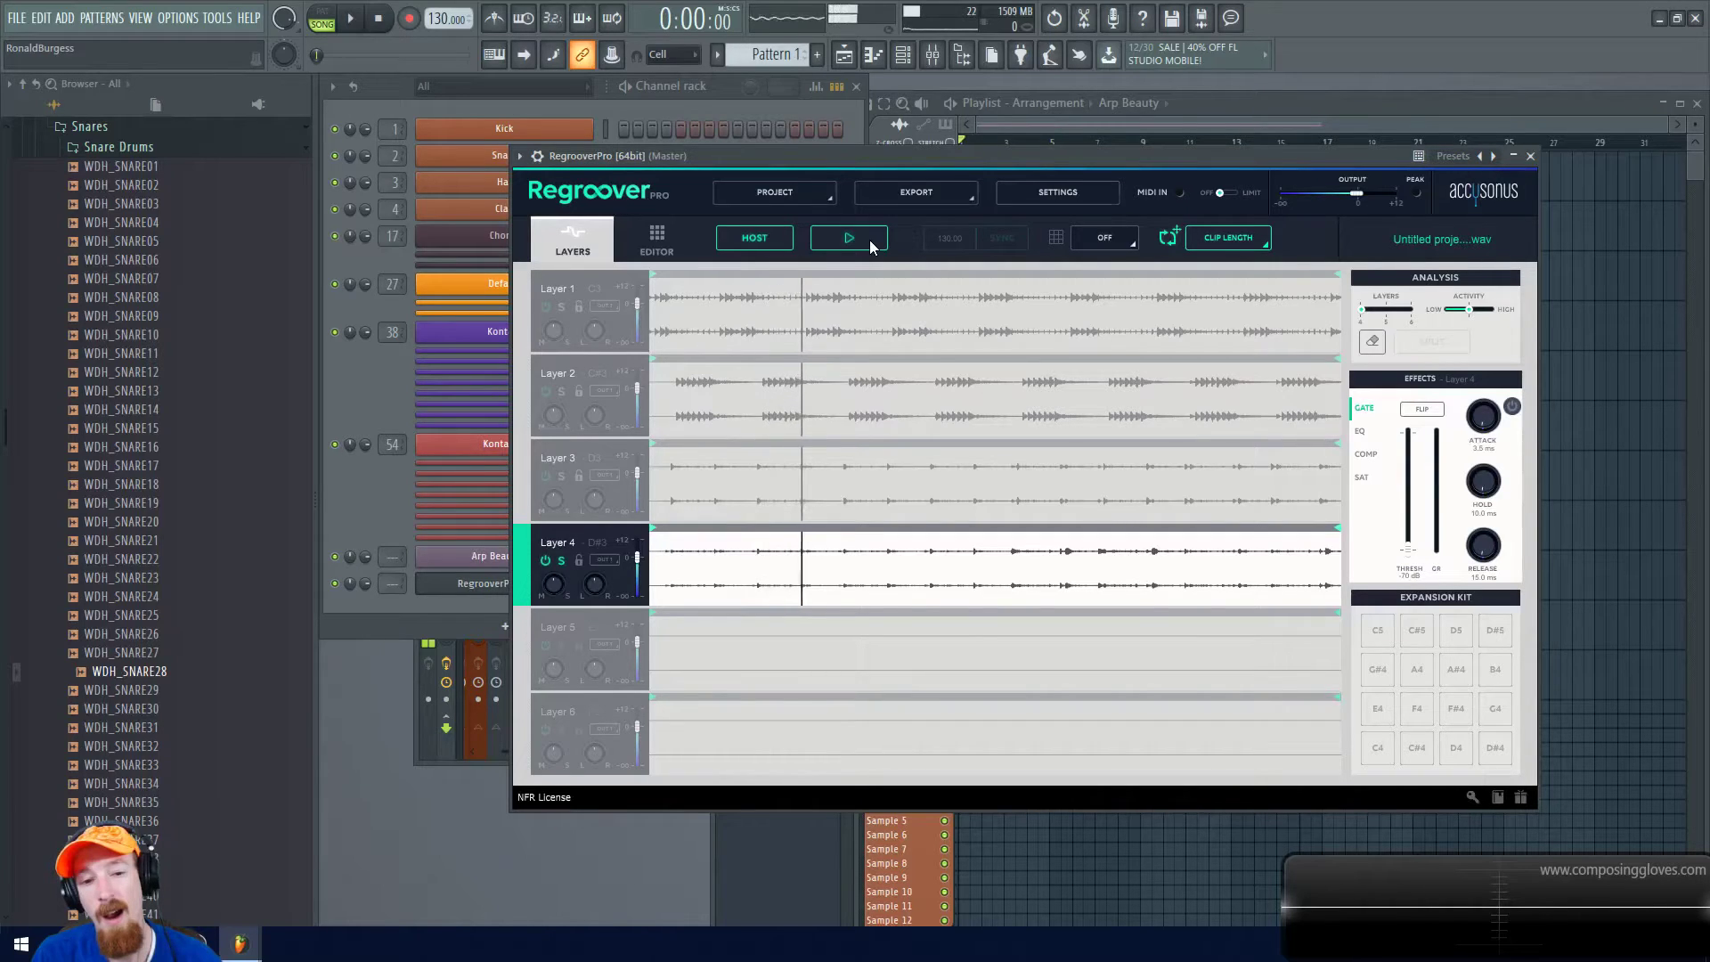
click(869, 239)
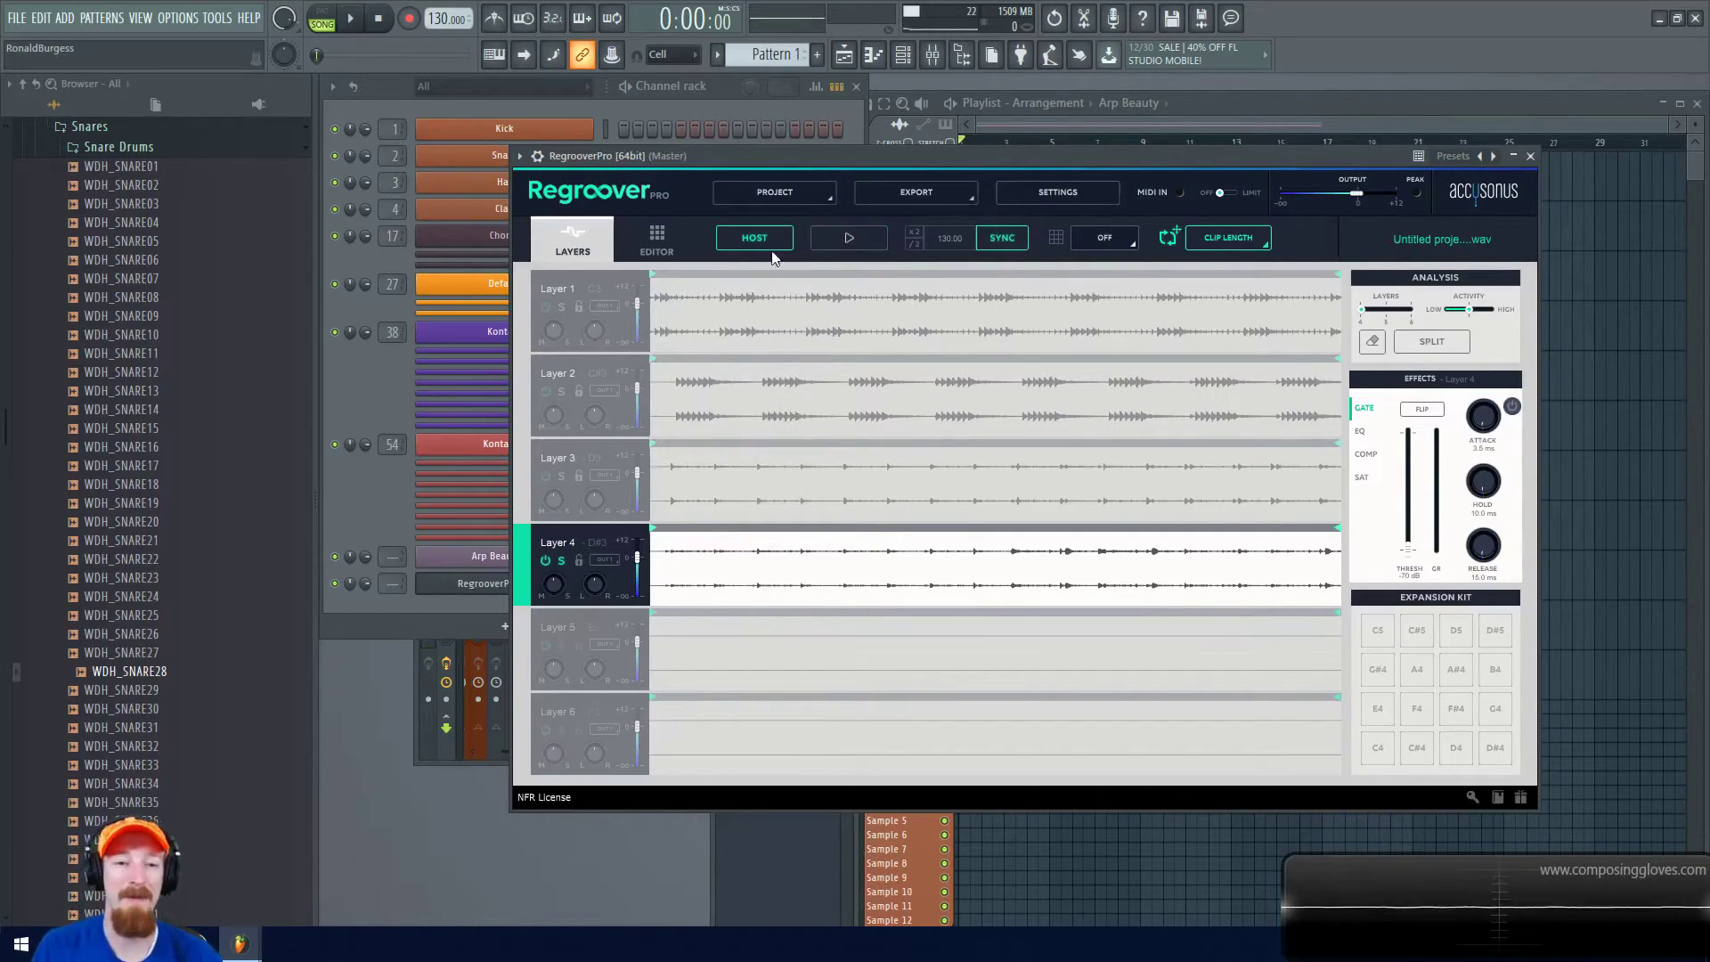
click(562, 561)
Select the full length of Layer 1 and place it as an audio clip at the start of playlist track Extra 2
click(969, 191)
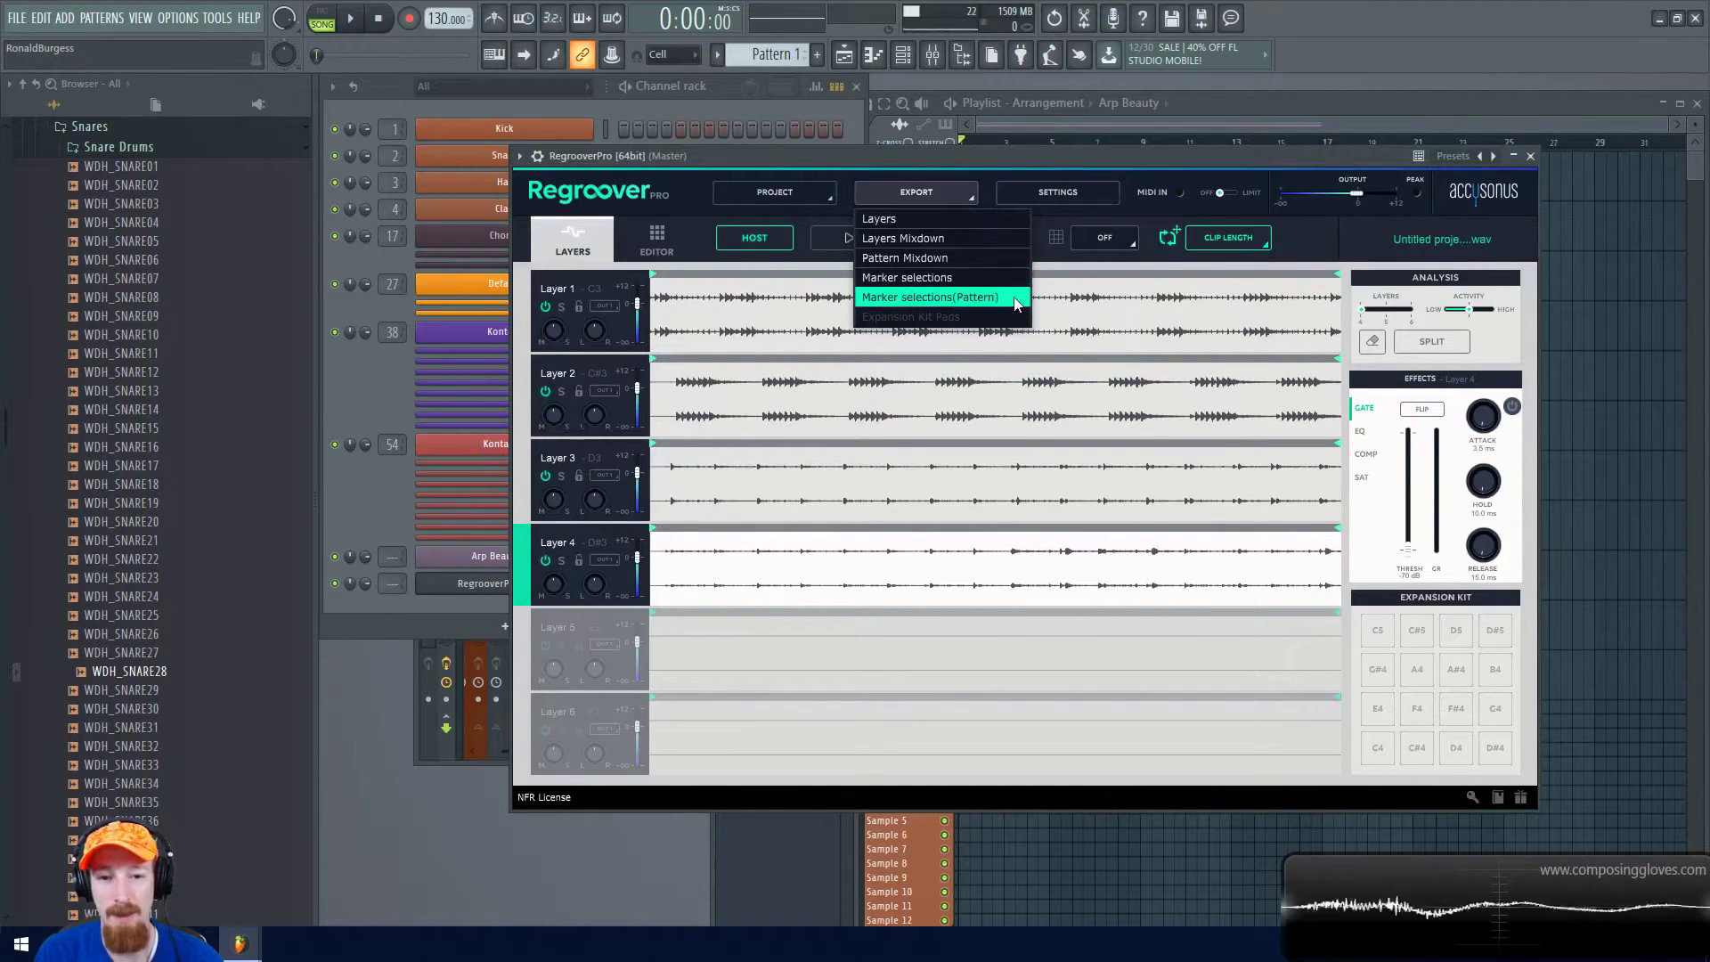
click(1135, 160)
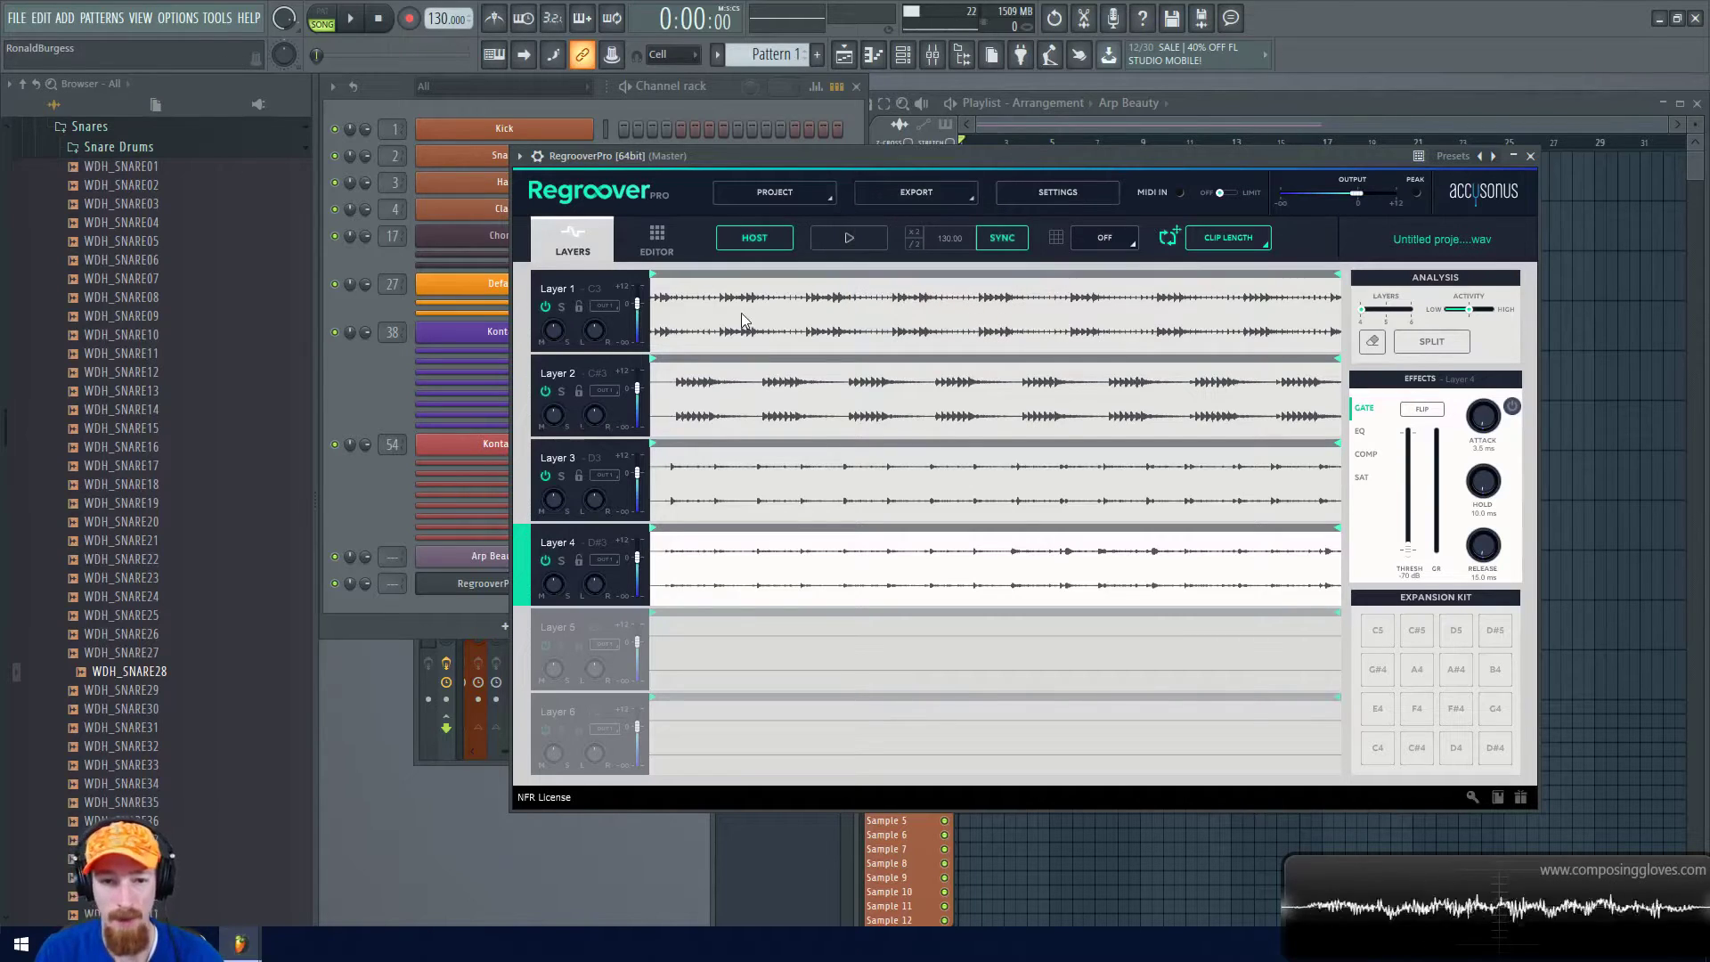
click(677, 328)
drag(669, 328, 656, 326)
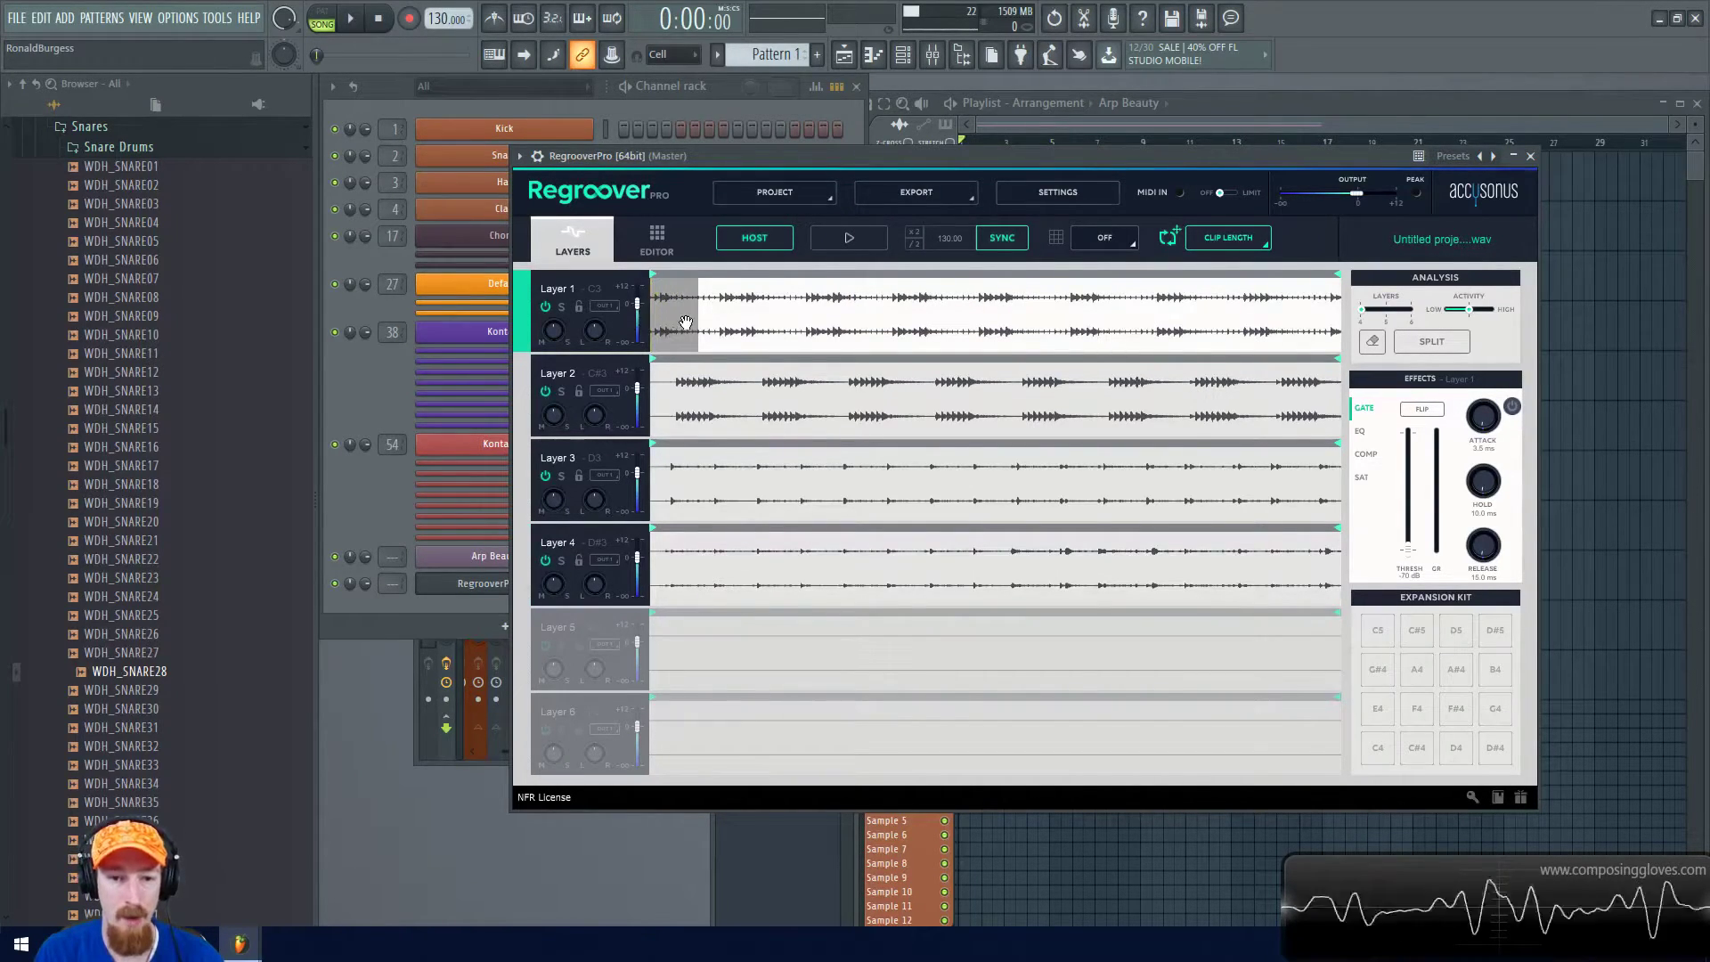
drag(697, 322, 1335, 336)
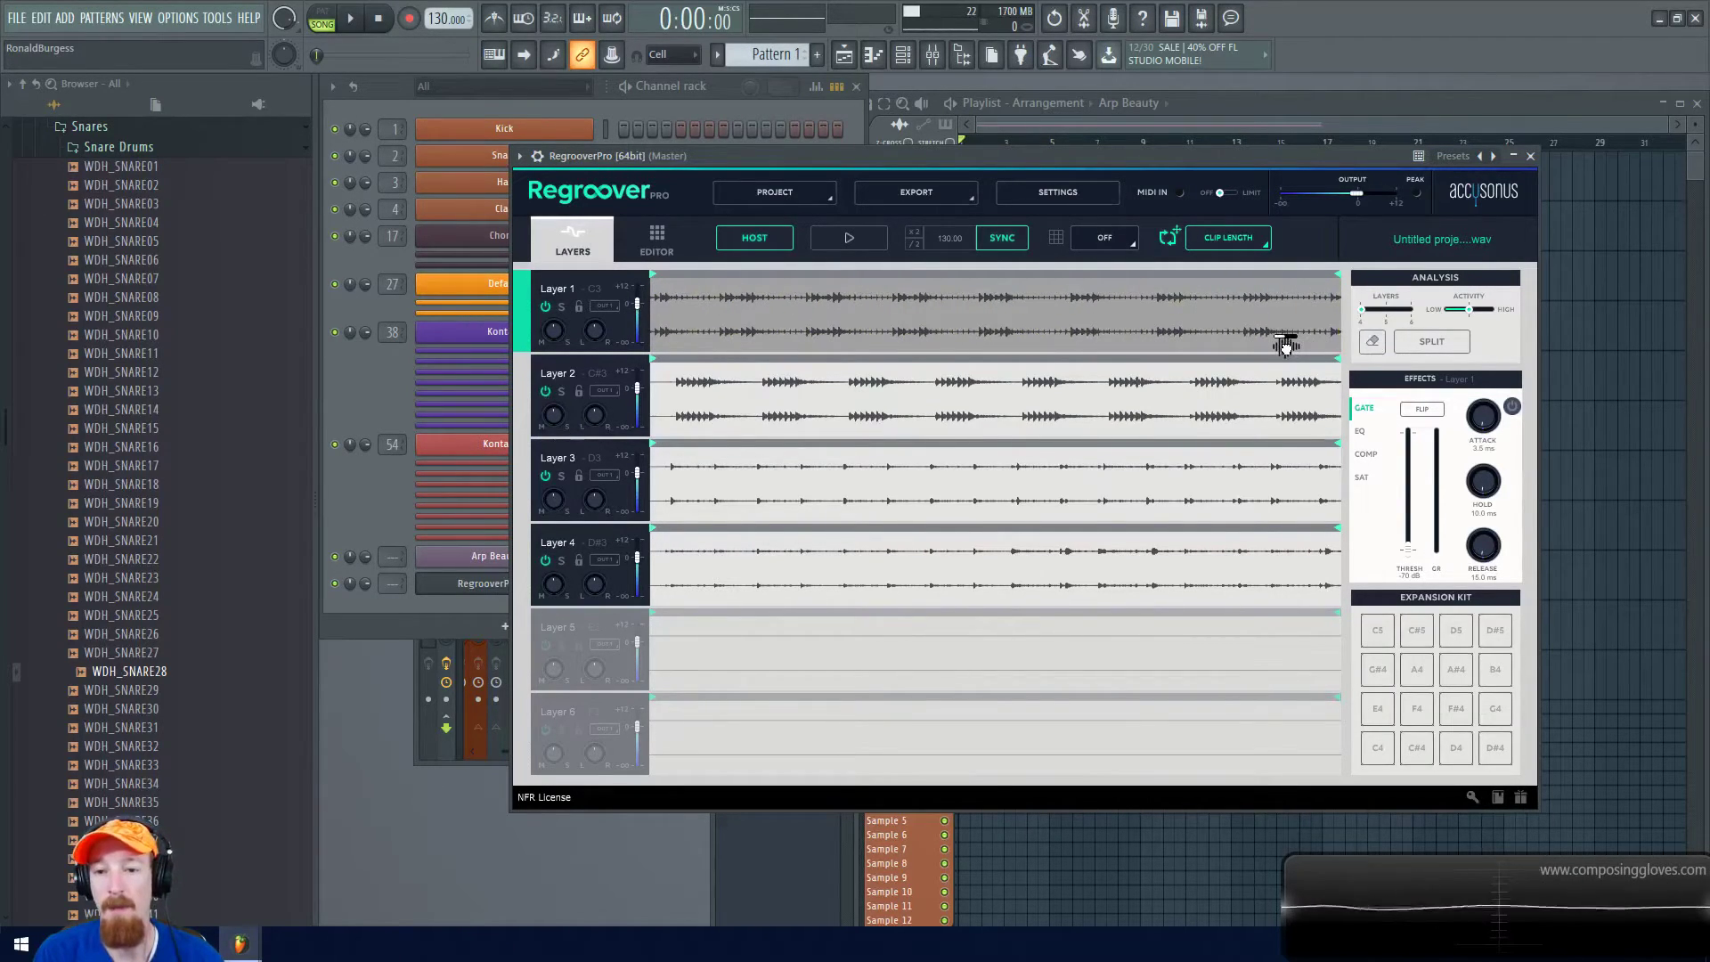
drag(1553, 180, 1023, 276)
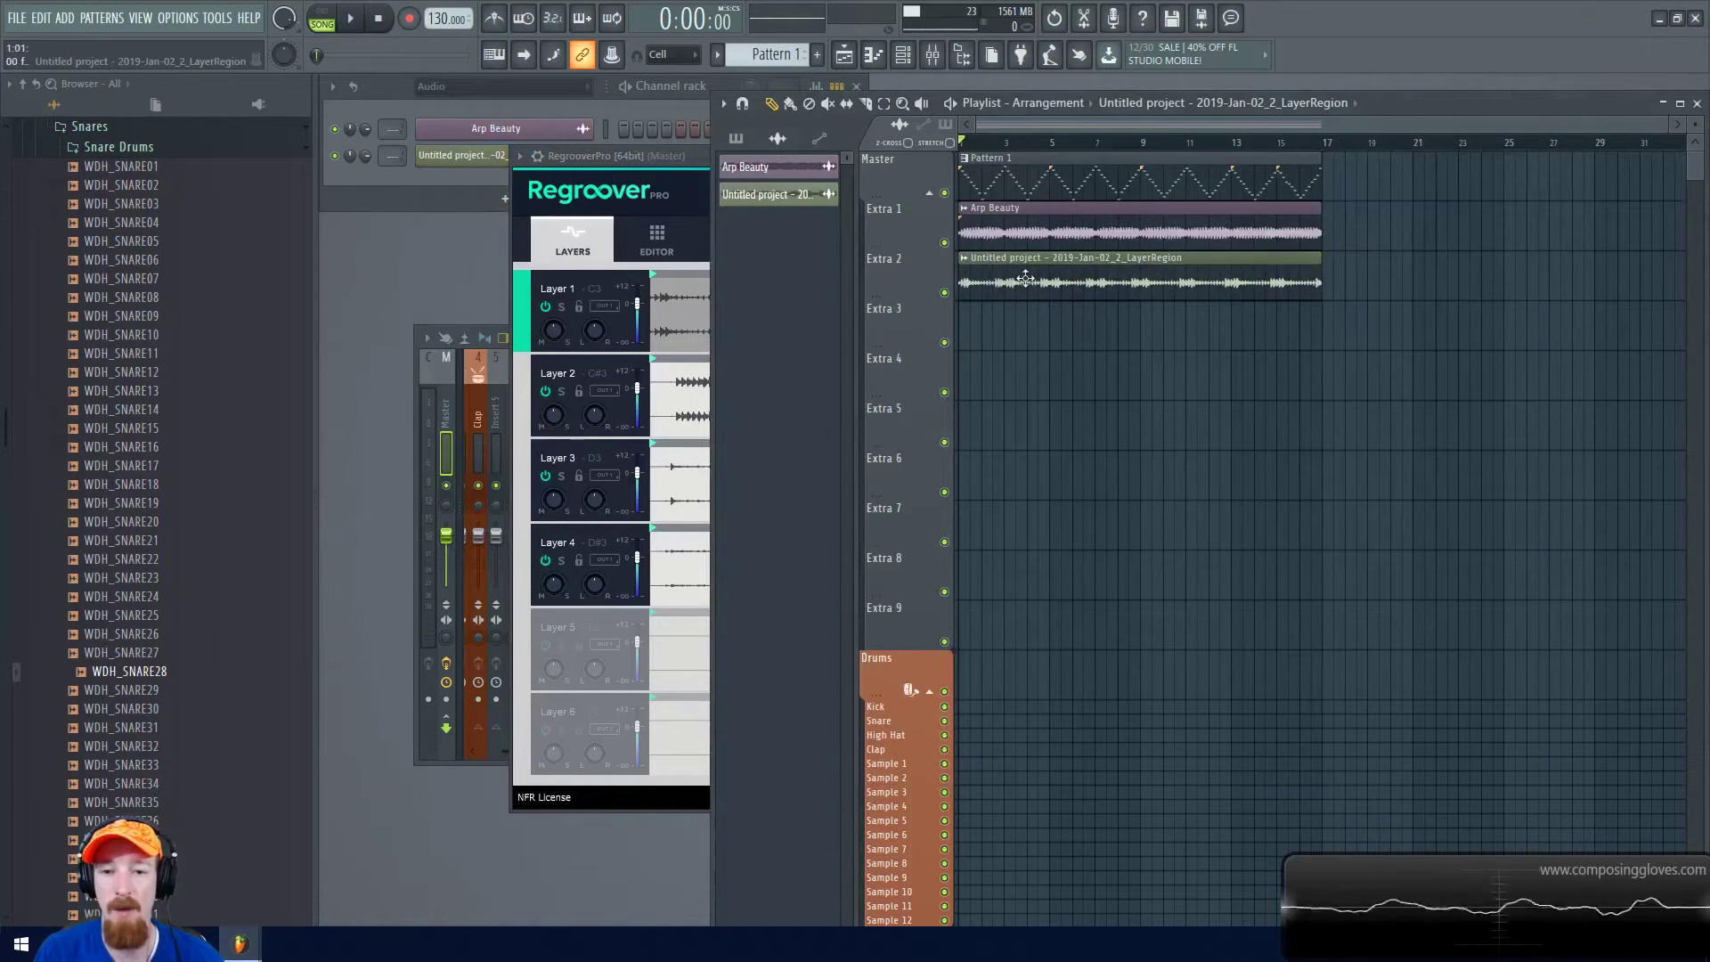
Mute the Pattern 1 and Arp Beauty clips in the playlist and bring RegrooverPro back to the front
click(1067, 190)
click(1073, 227)
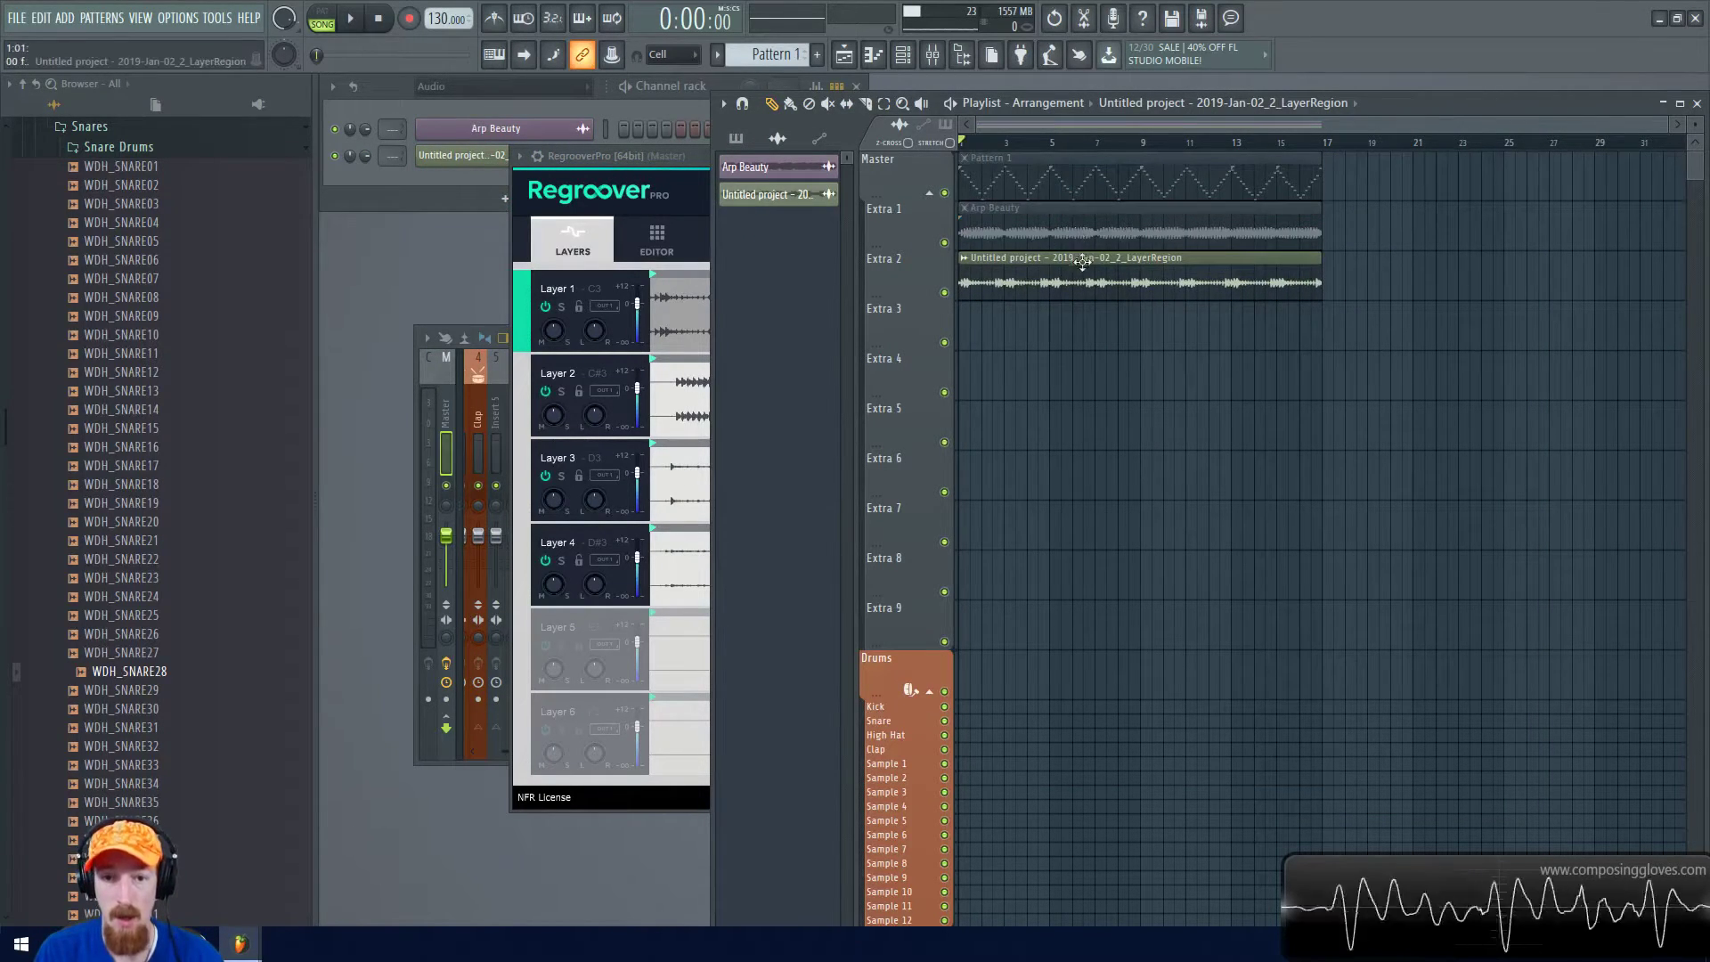
click(701, 222)
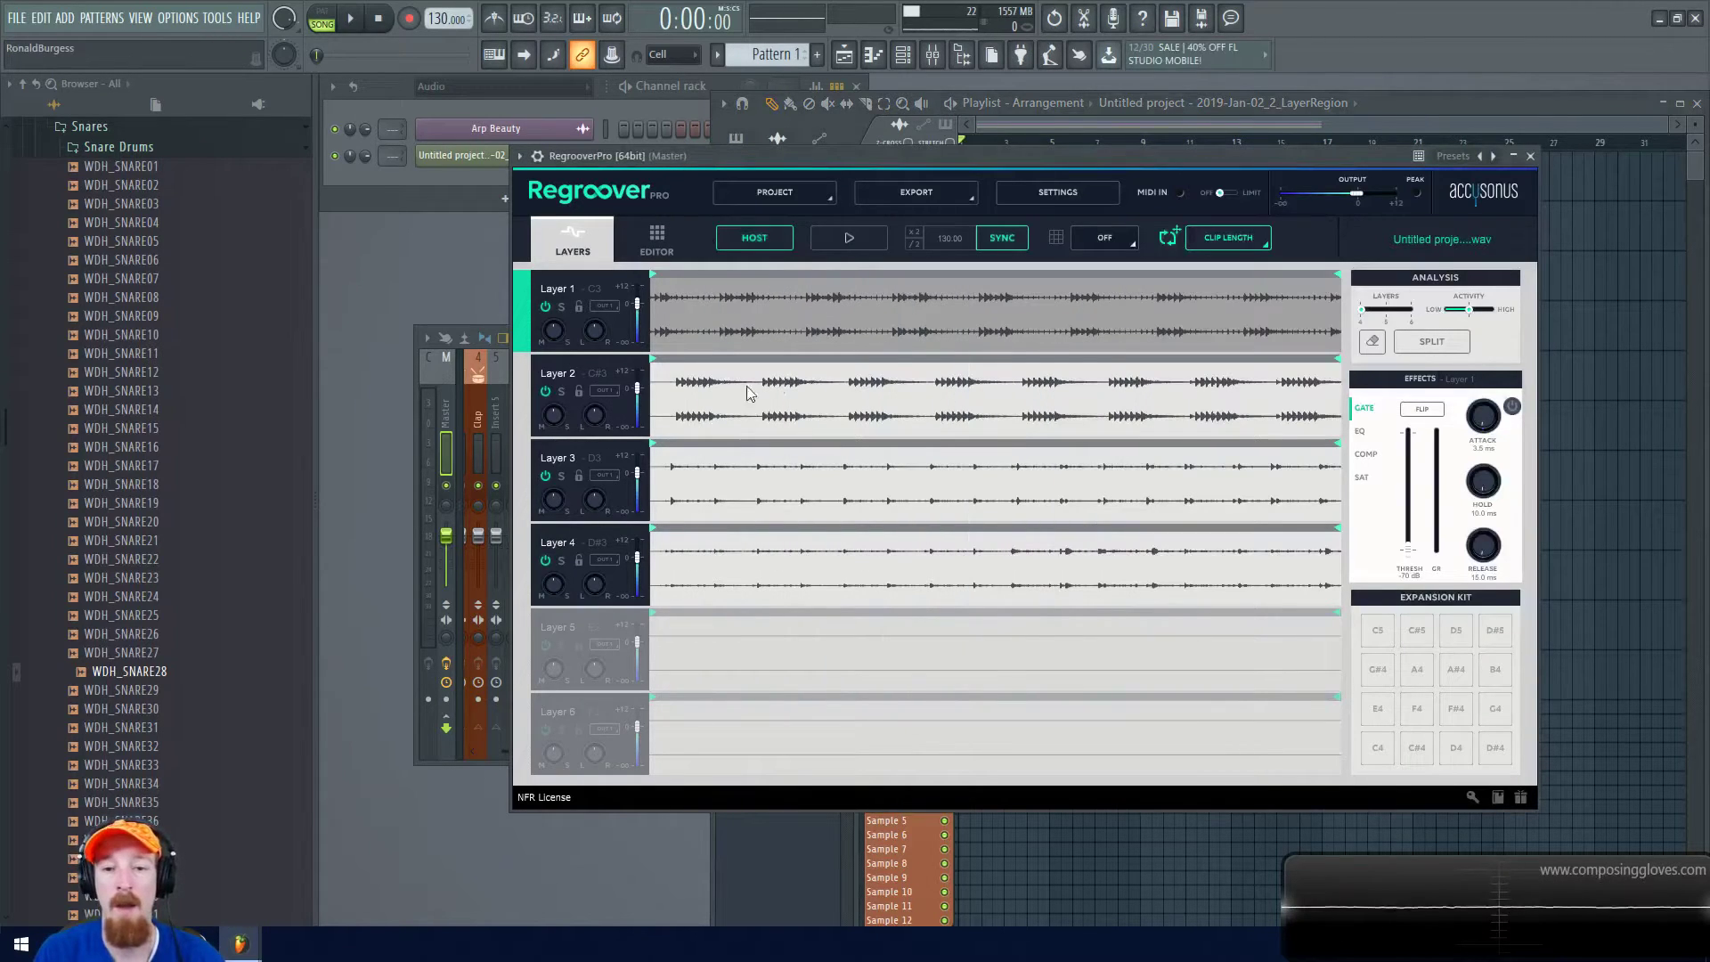
Select all of Layer 2 and place it as an audio clip at the start of track Extra 3
click(775, 390)
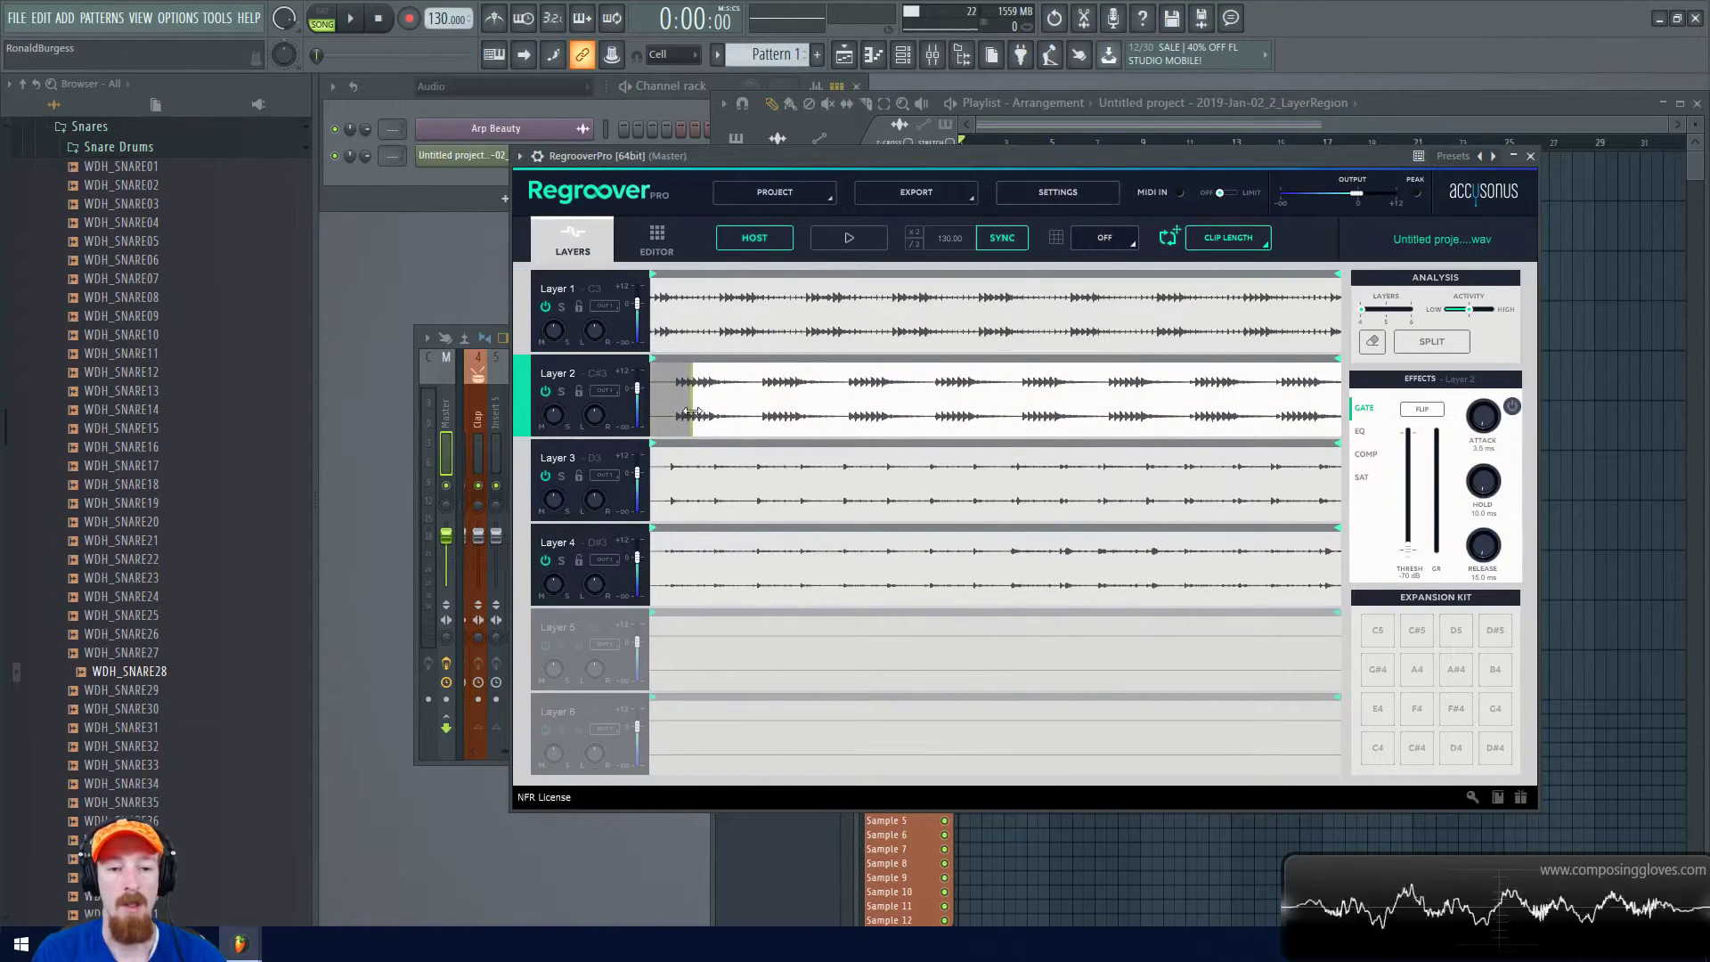
drag(692, 414, 1350, 436)
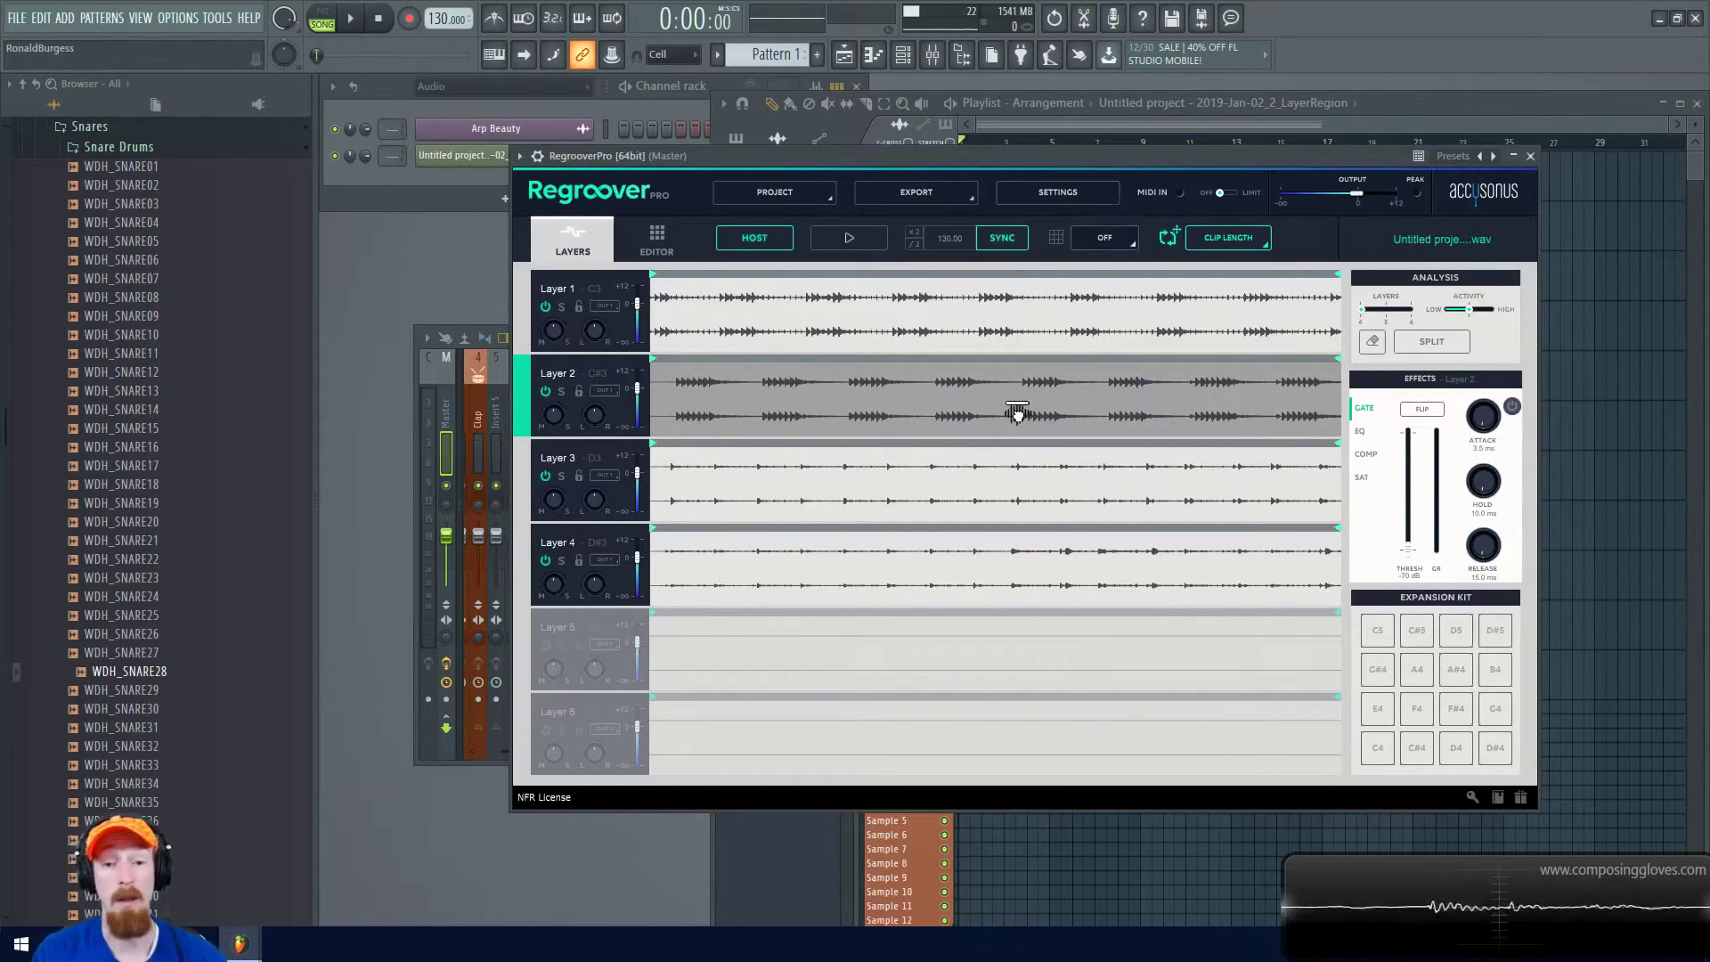
drag(1602, 263, 1604, 267)
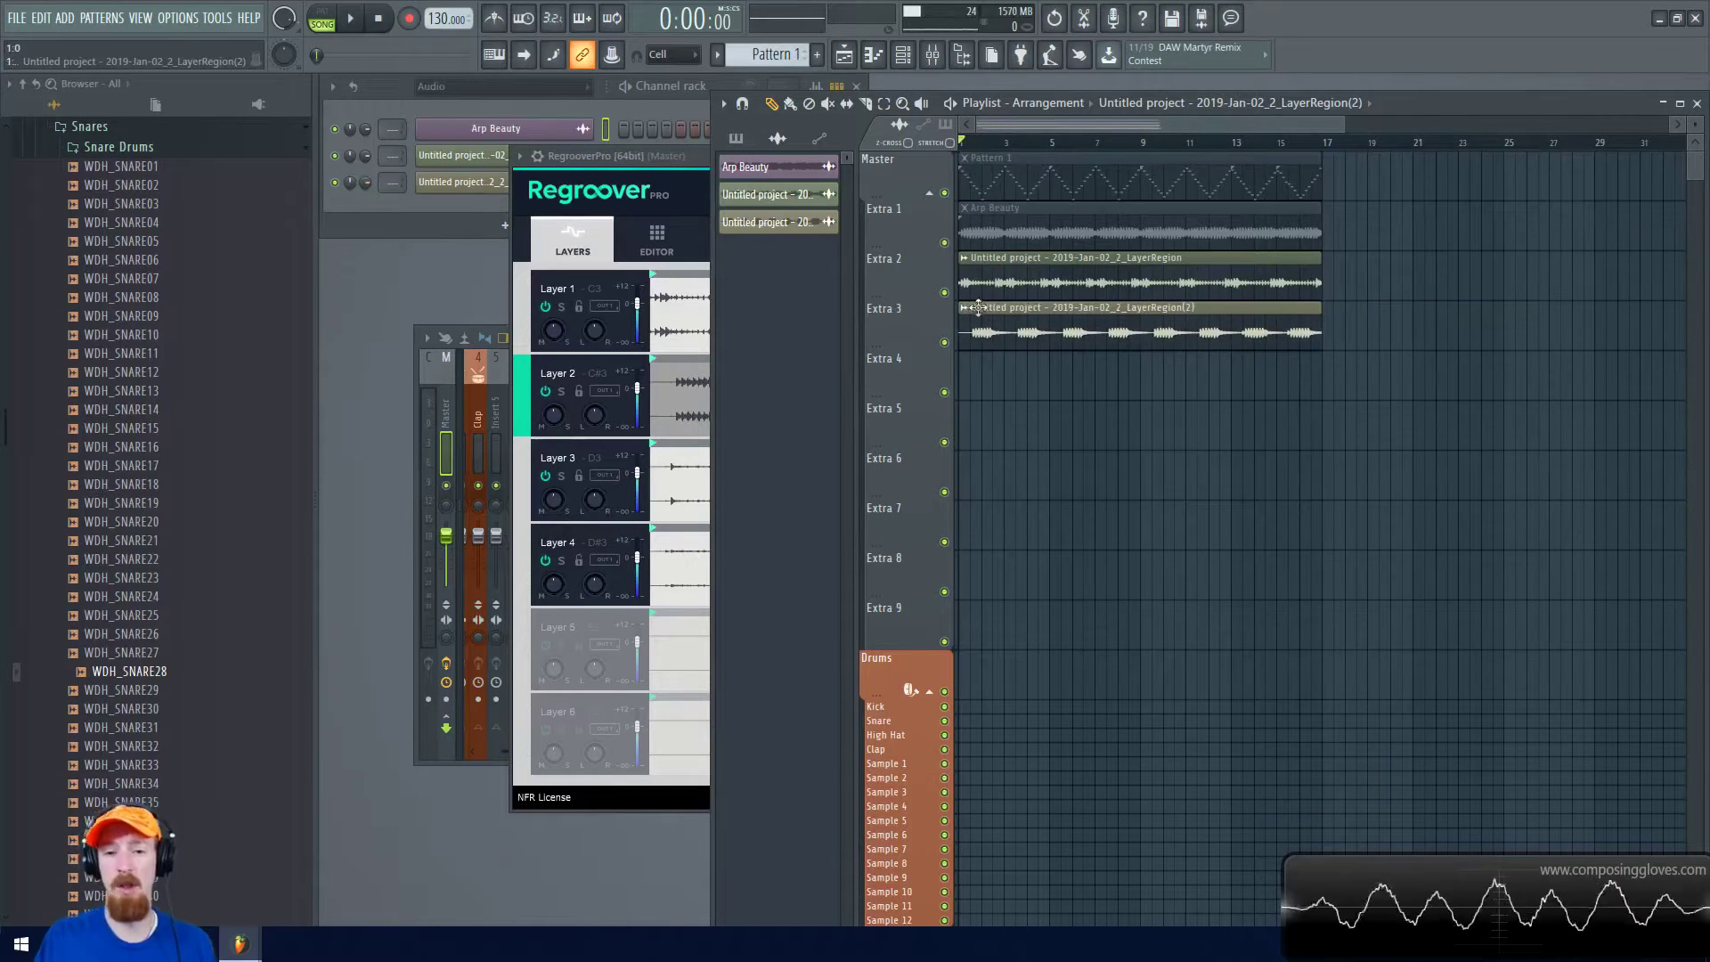
Return to RegrooverPro, select all of Layer 3 and place it at the start of track Extra 4
click(705, 162)
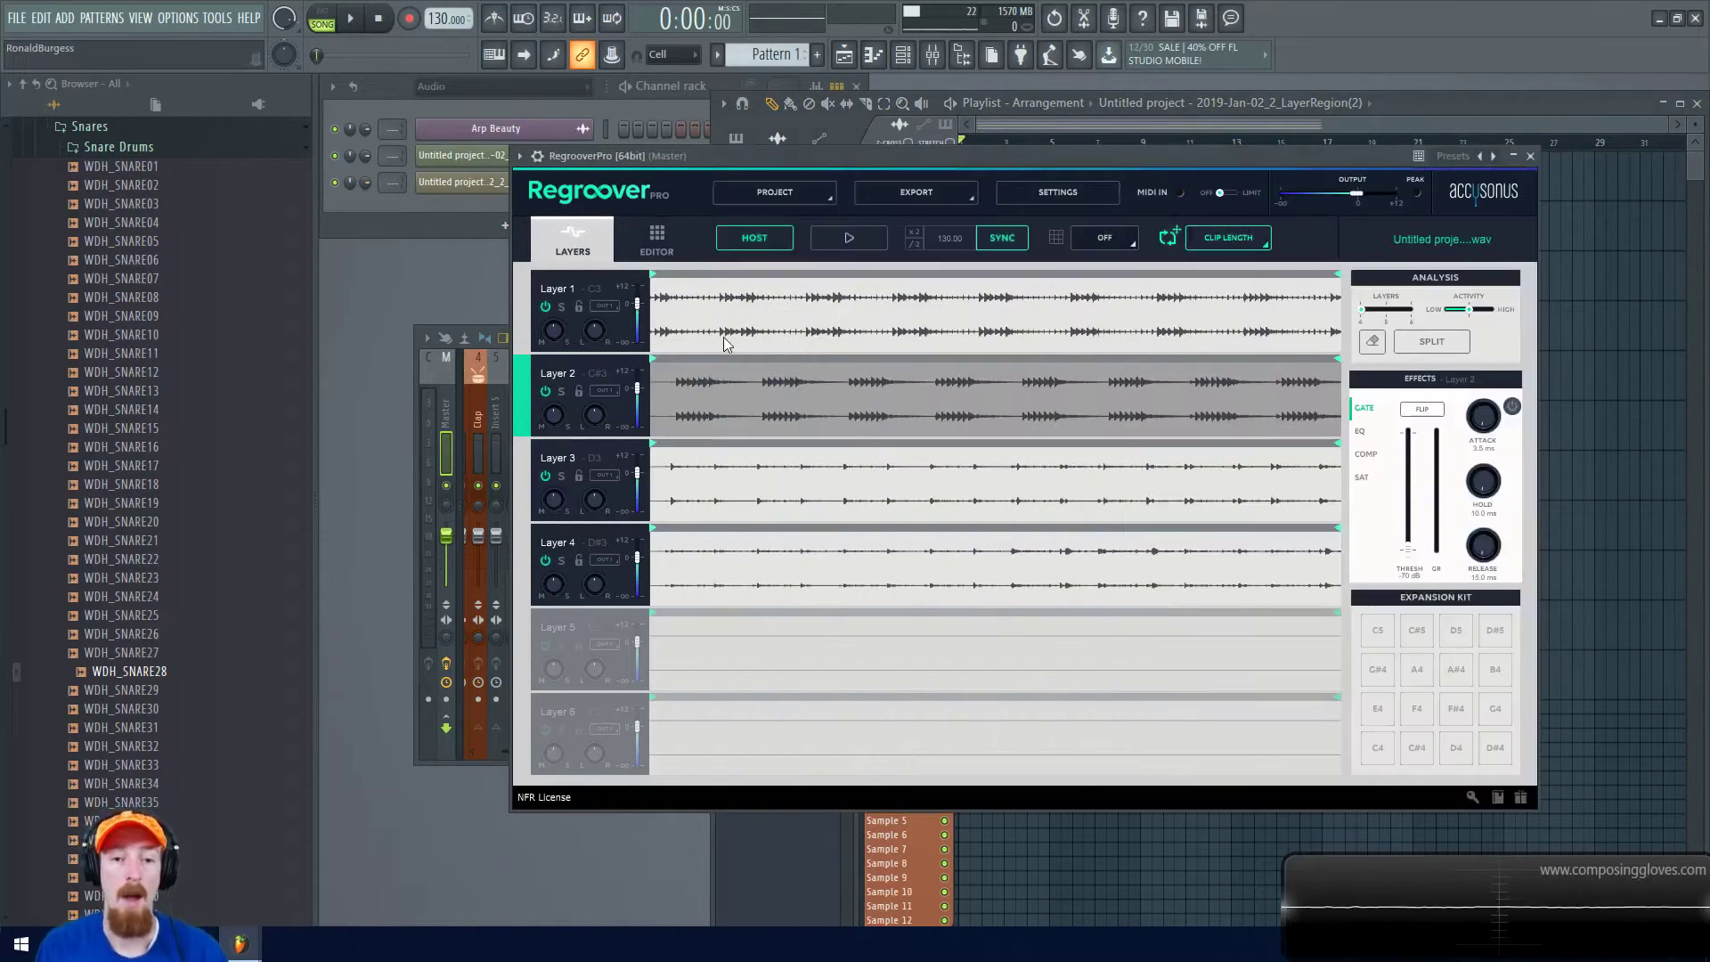
click(688, 488)
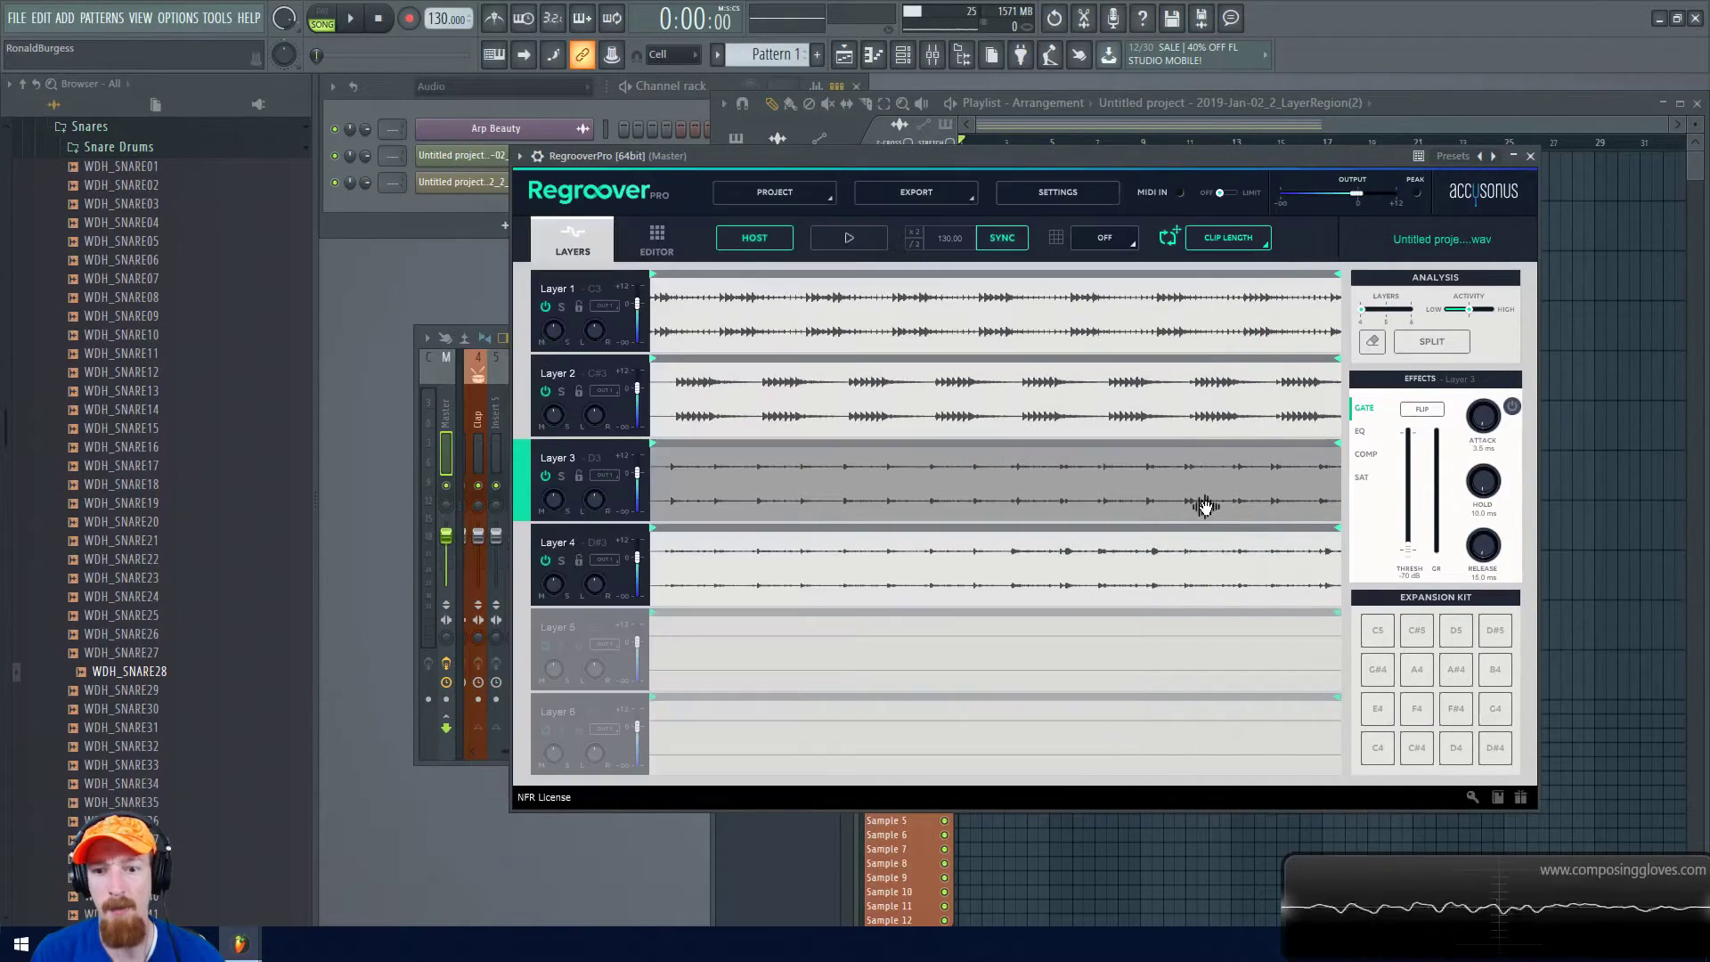
drag(1554, 374, 966, 365)
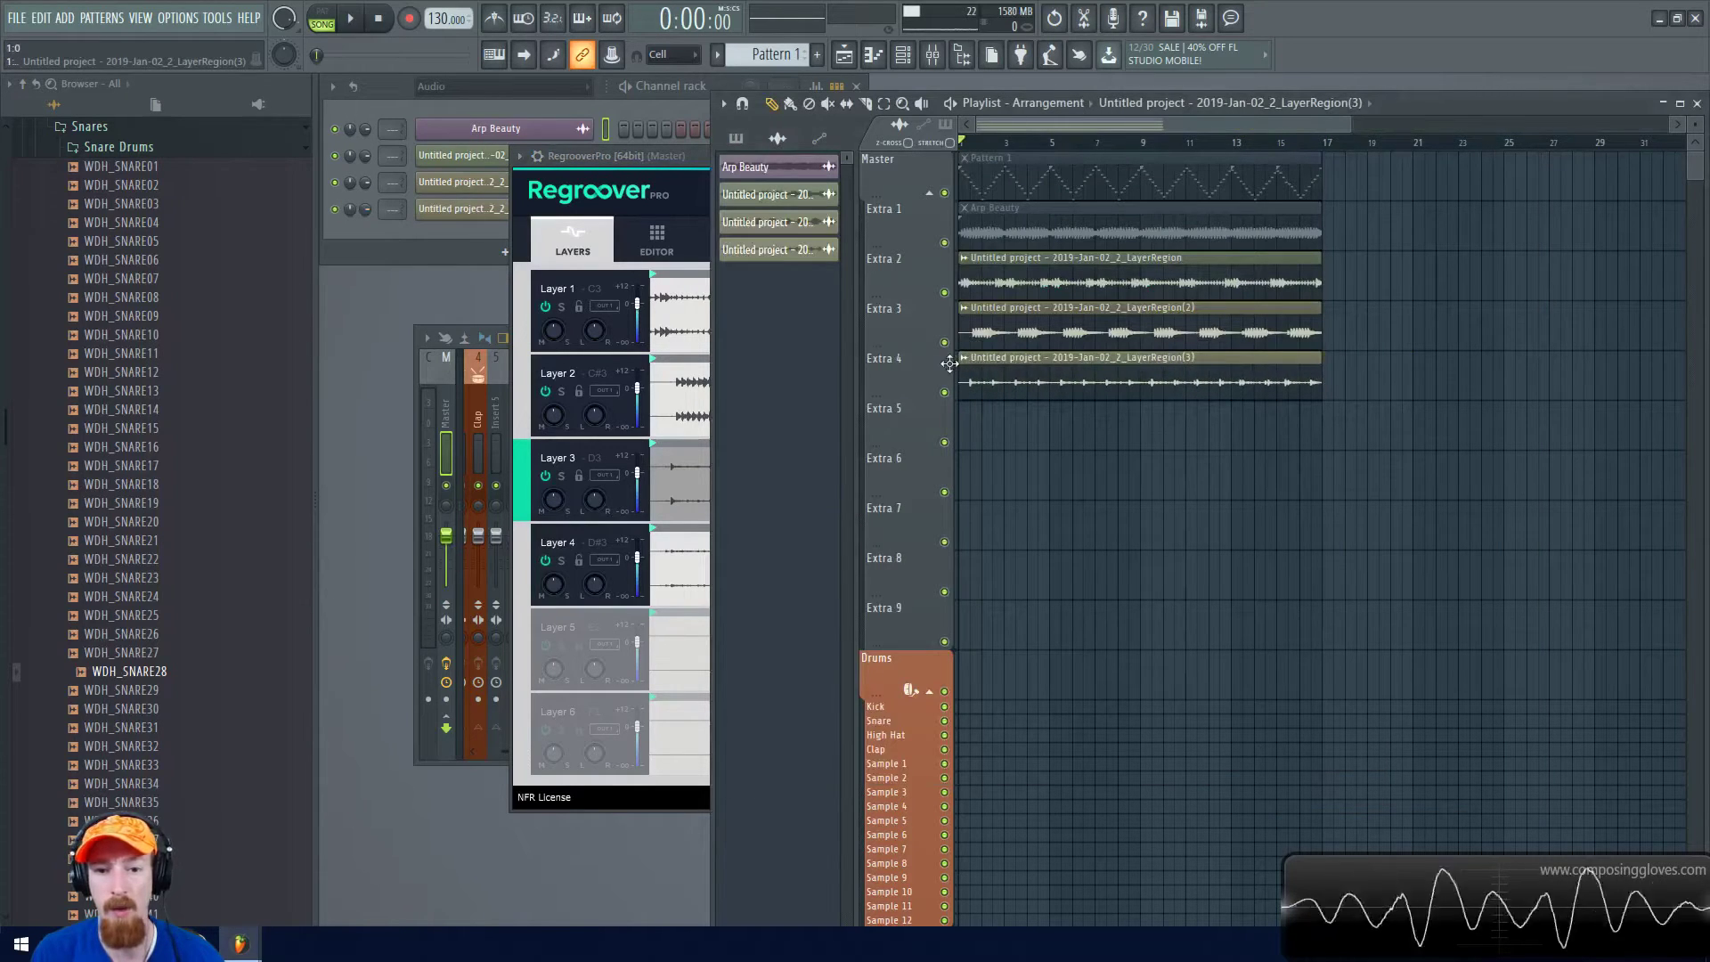
Return to RegrooverPro, select all of Layer 4 and place it at the start of track Extra 5
click(698, 201)
click(689, 580)
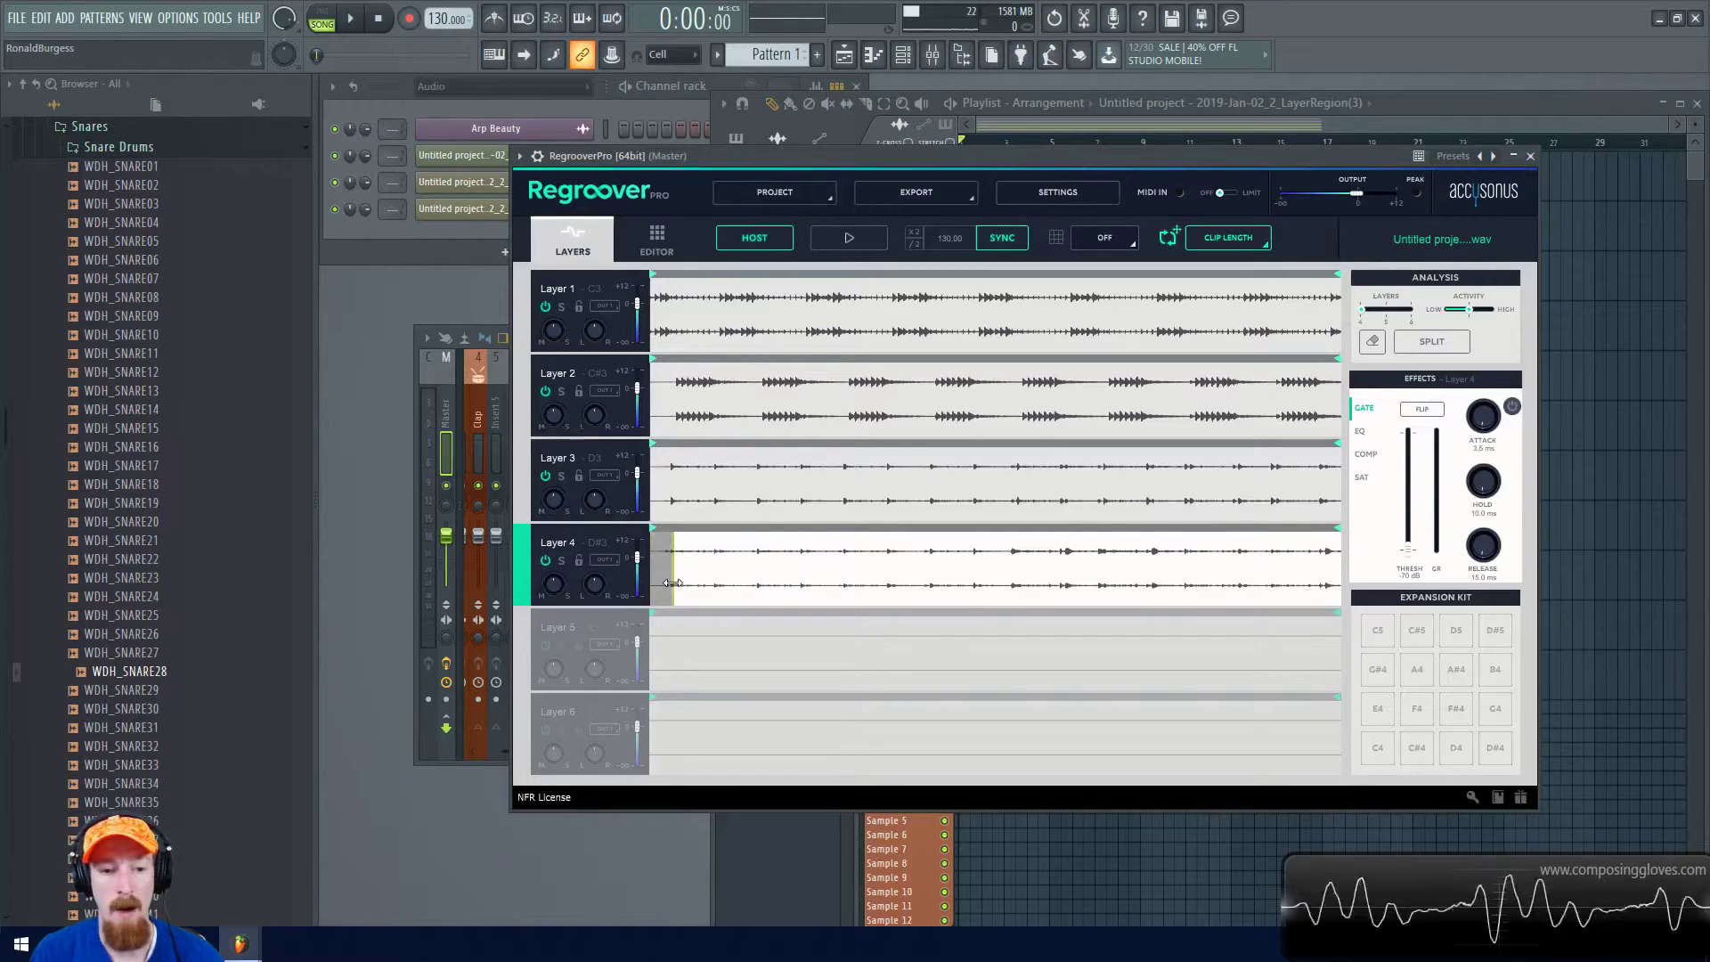
drag(673, 582, 1109, 623)
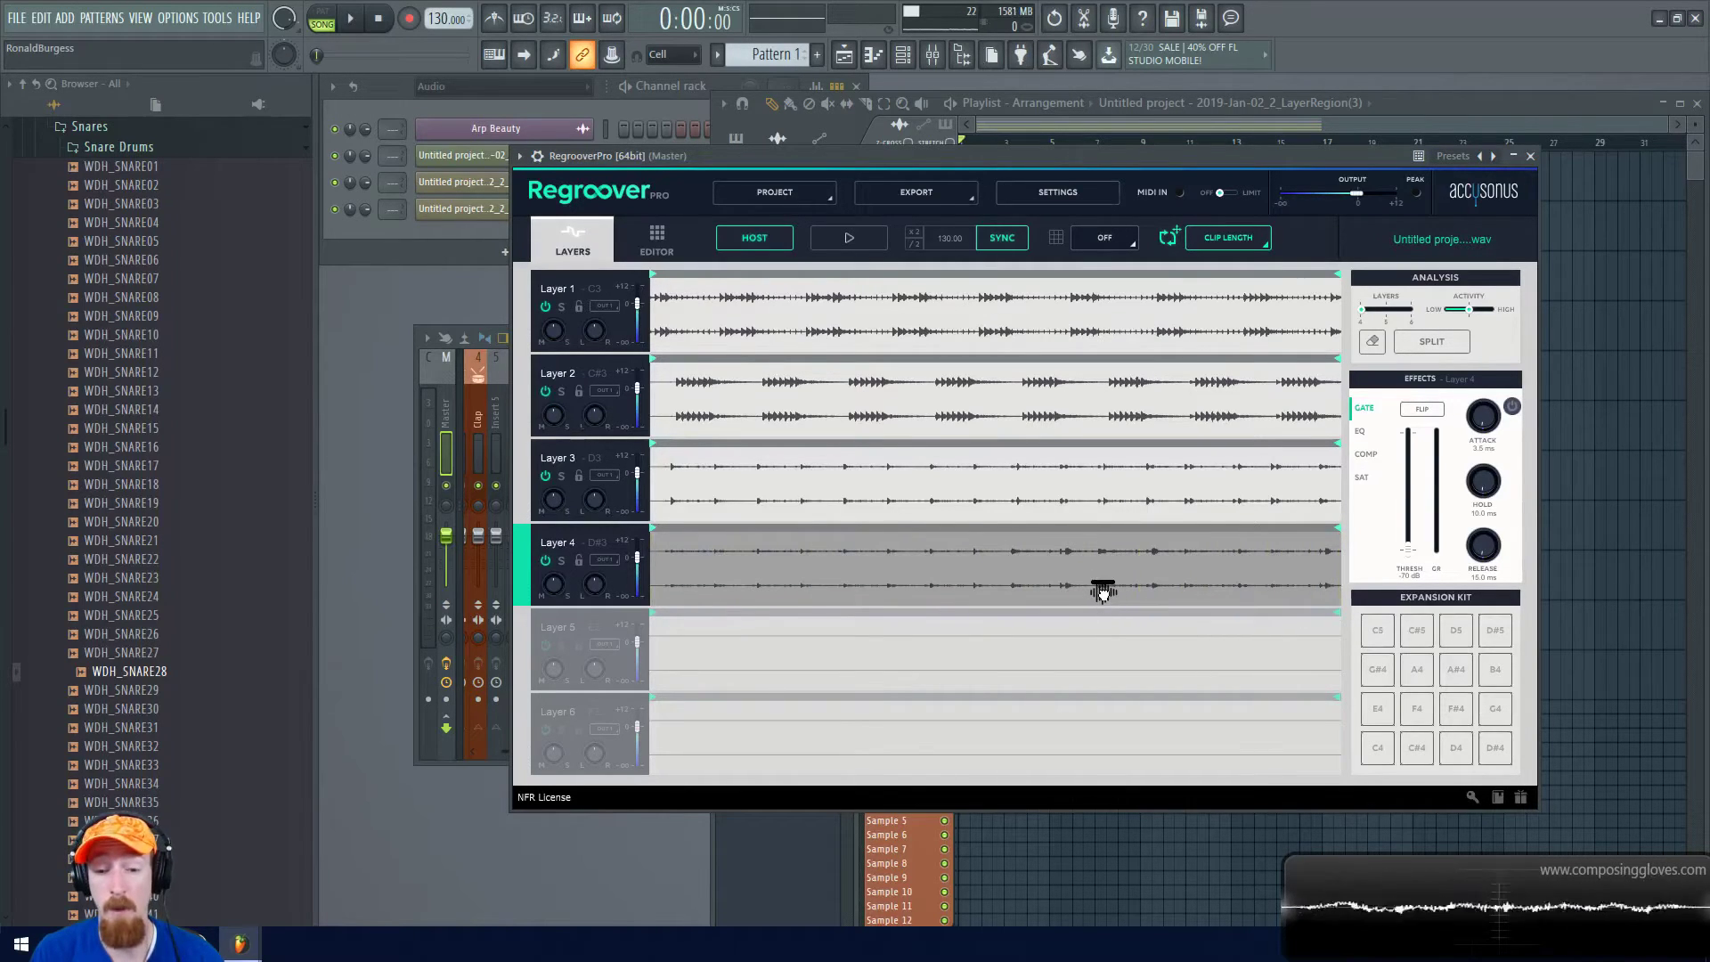
drag(1103, 592, 969, 436)
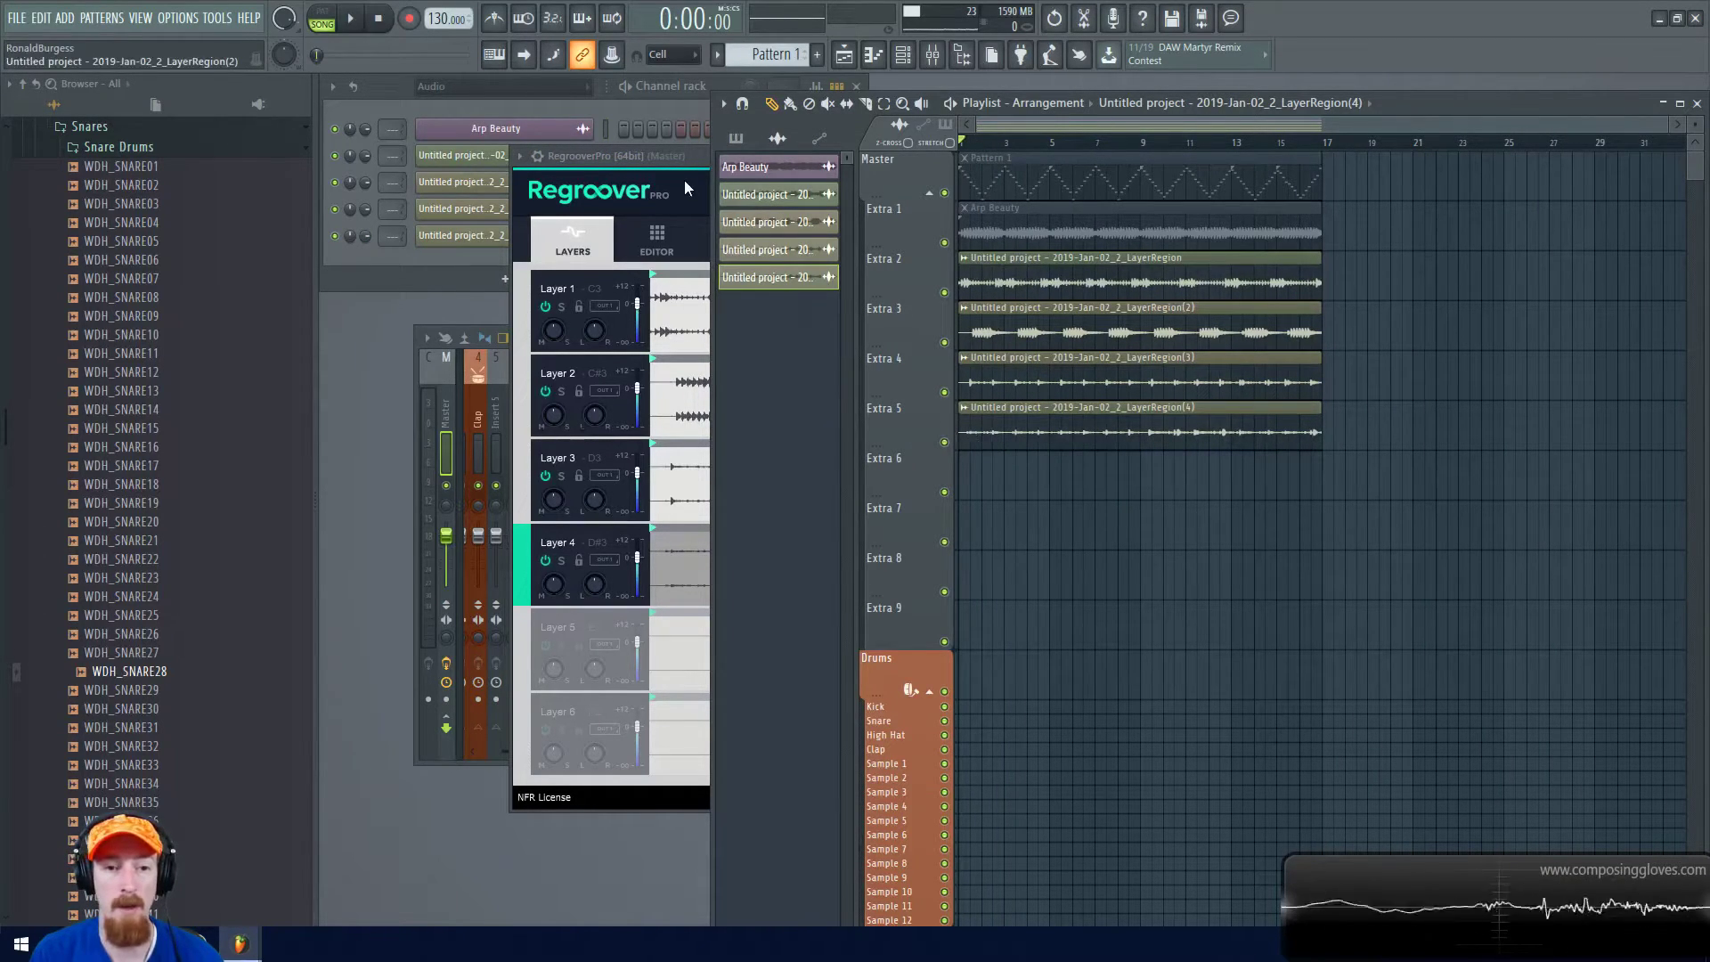
Close the RegrooverPro window and bring the channel rack to the front
click(703, 164)
click(1531, 157)
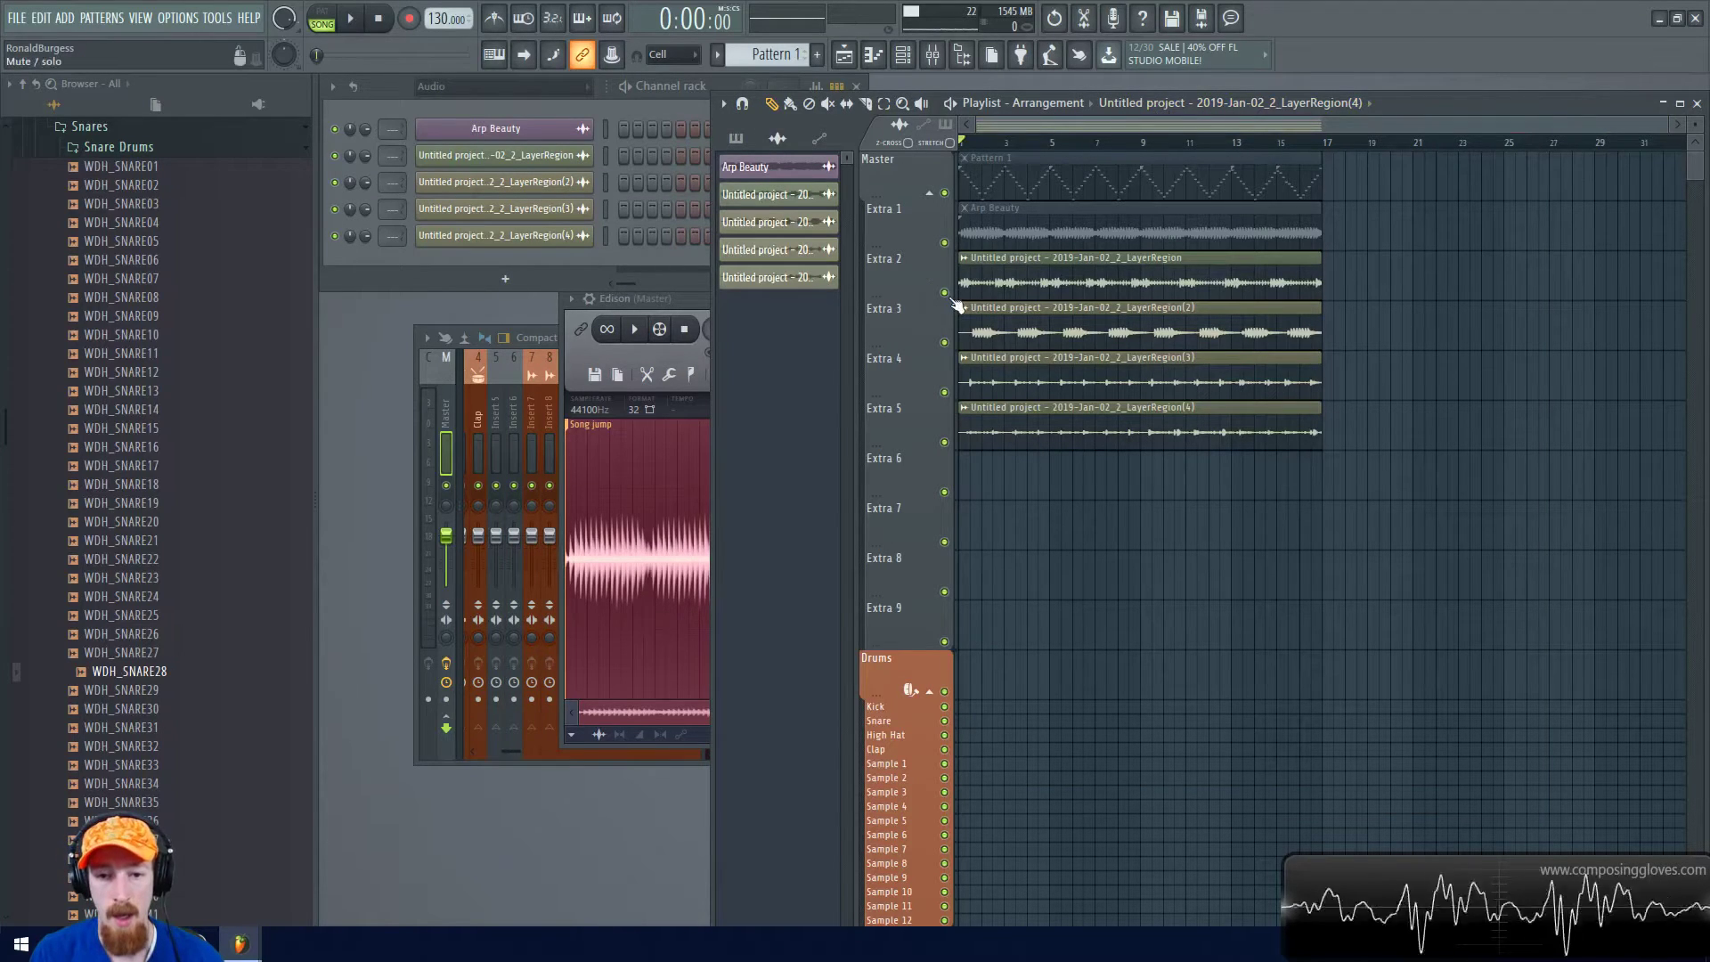
click(561, 253)
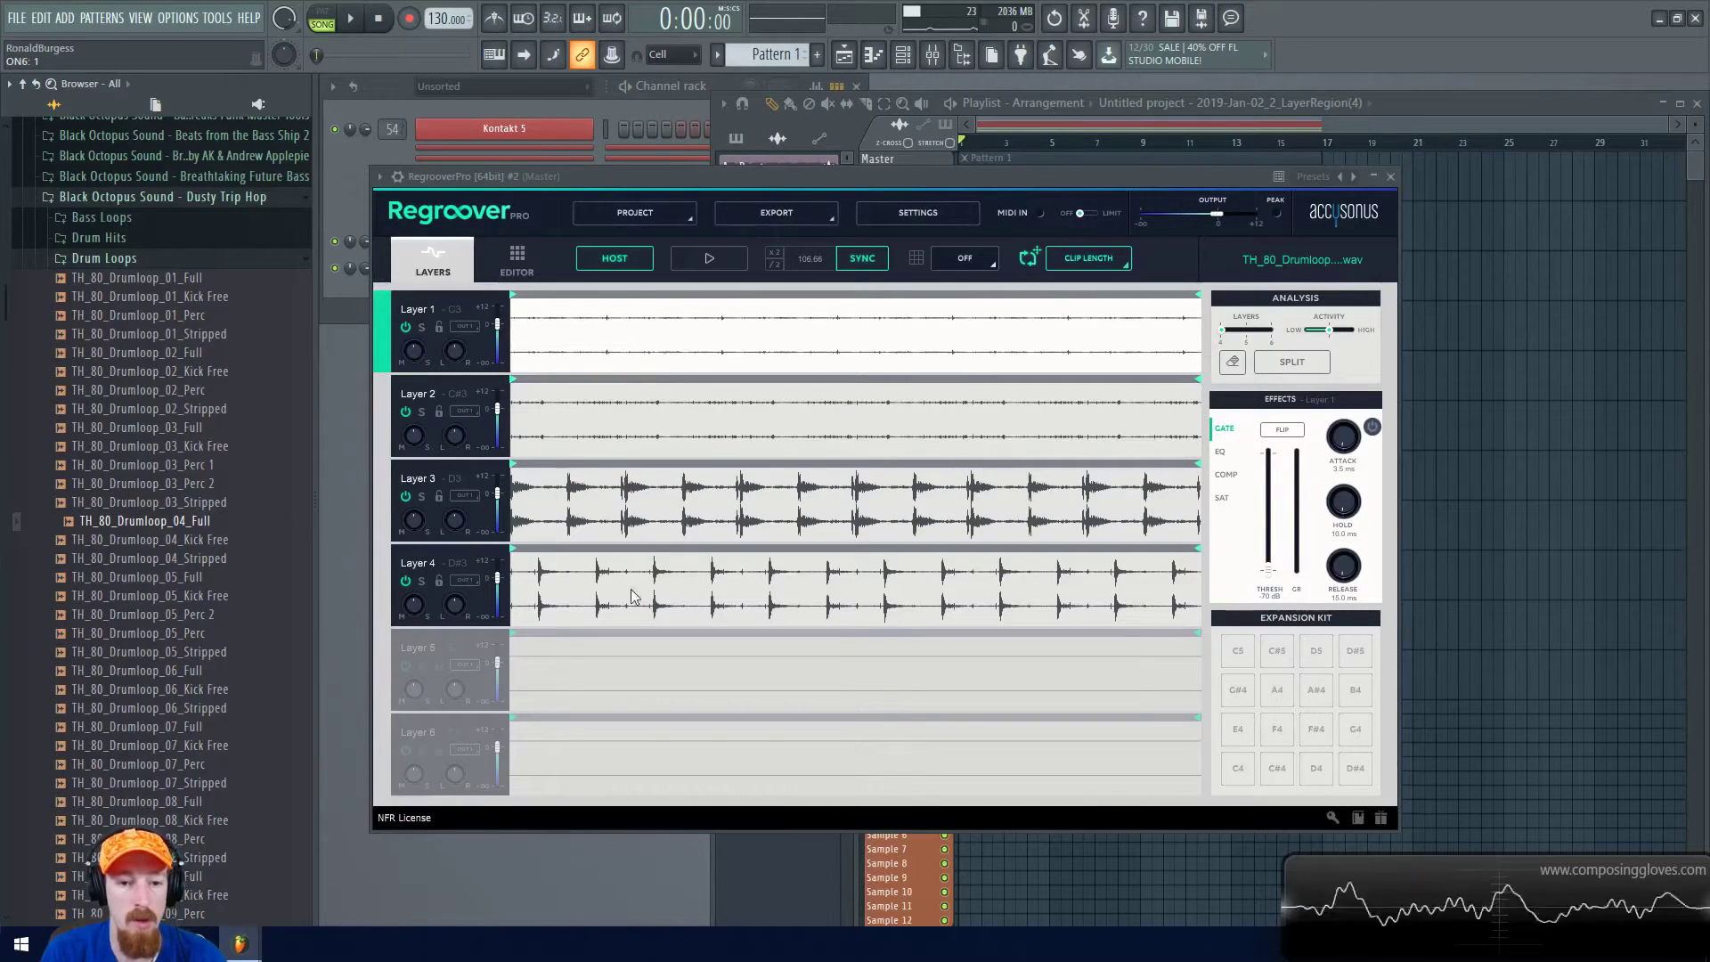
Play the separated drum loop in RegrooverPro #2, soloing Layer 2 and Layer 1 in turn, then re-enable all layers and stop playback
click(420, 419)
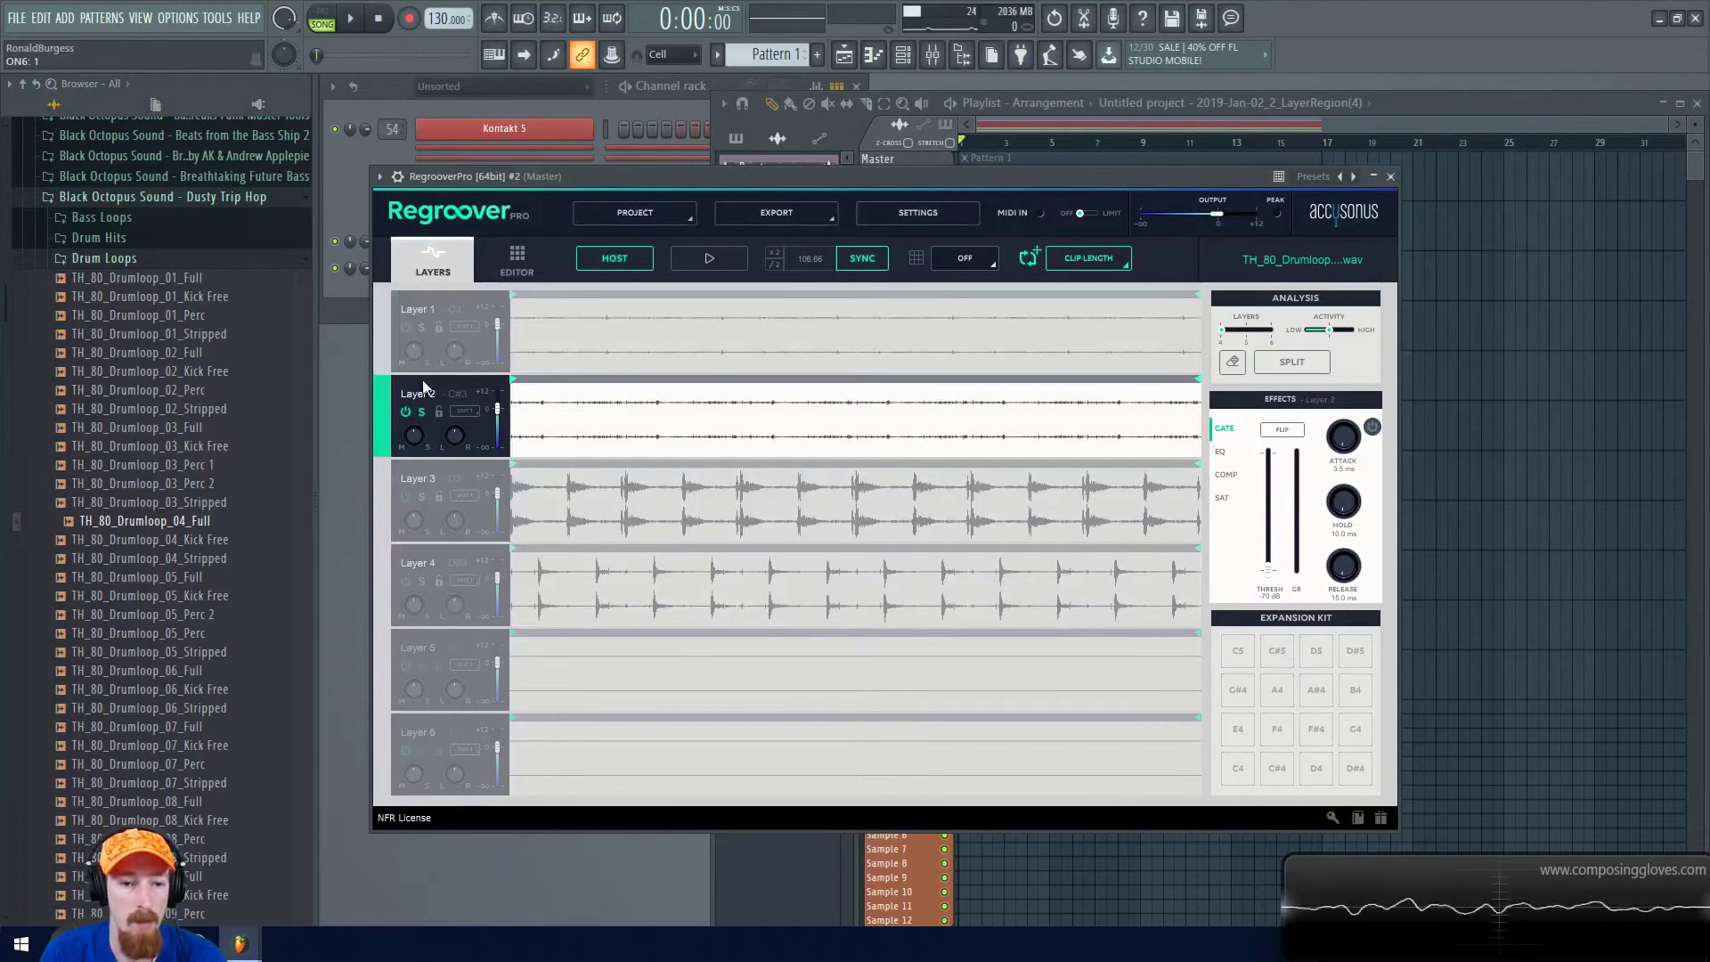
click(415, 413)
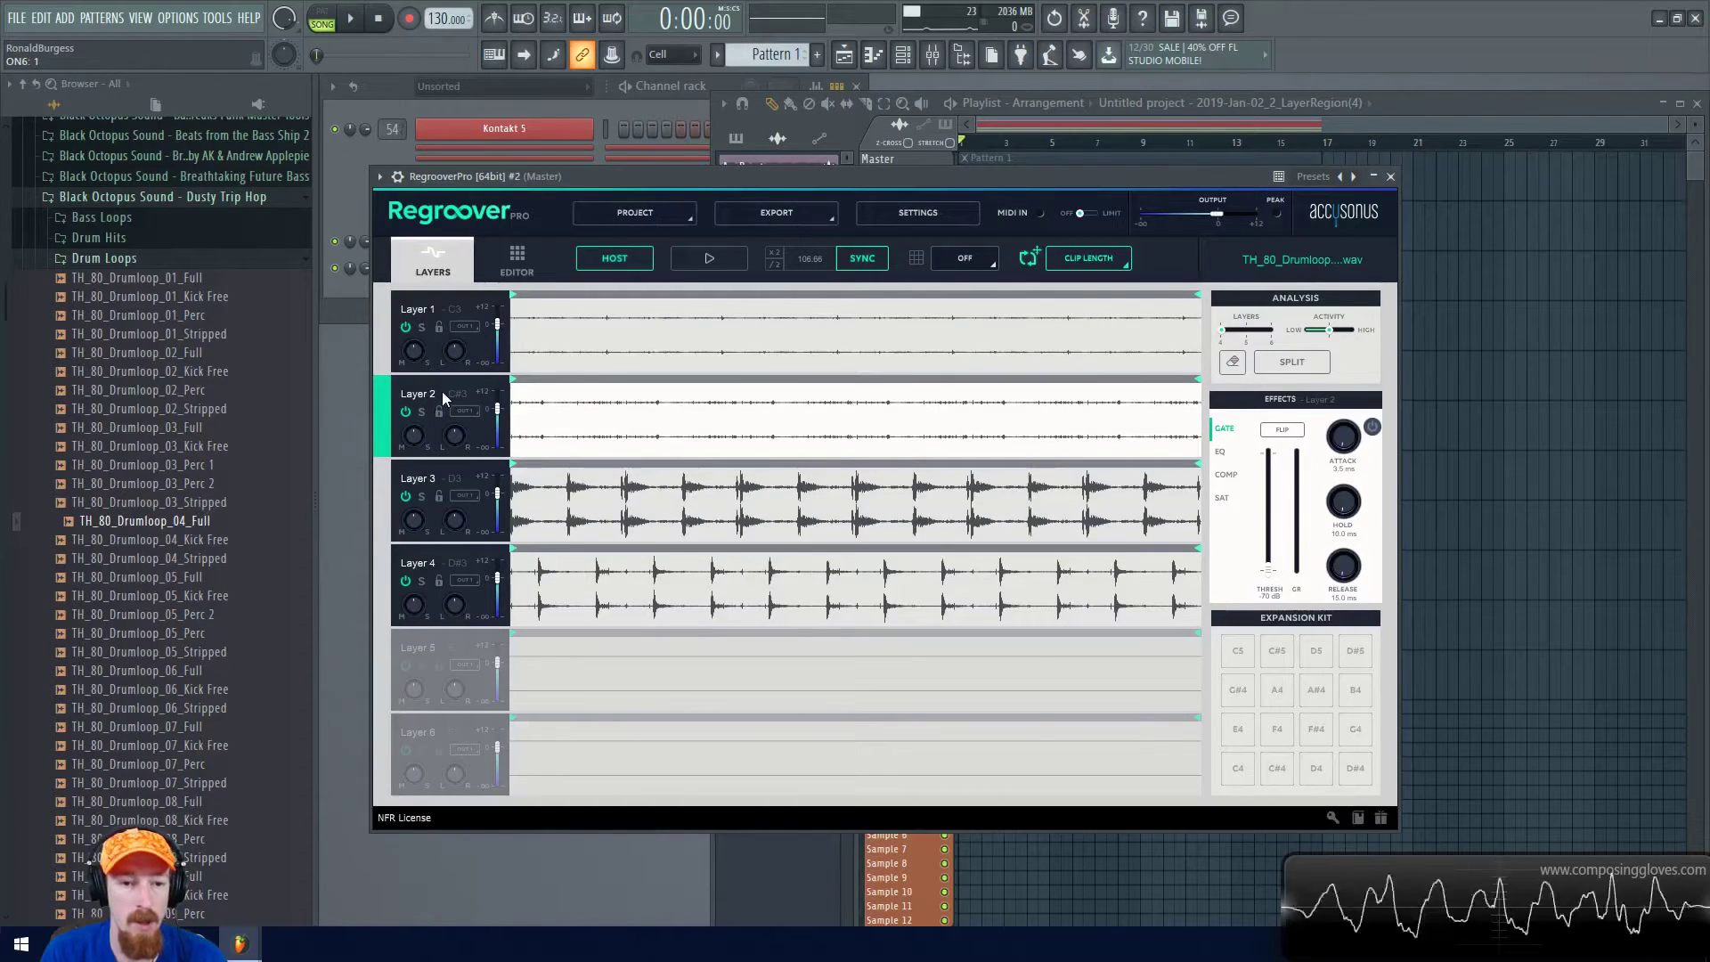
click(669, 266)
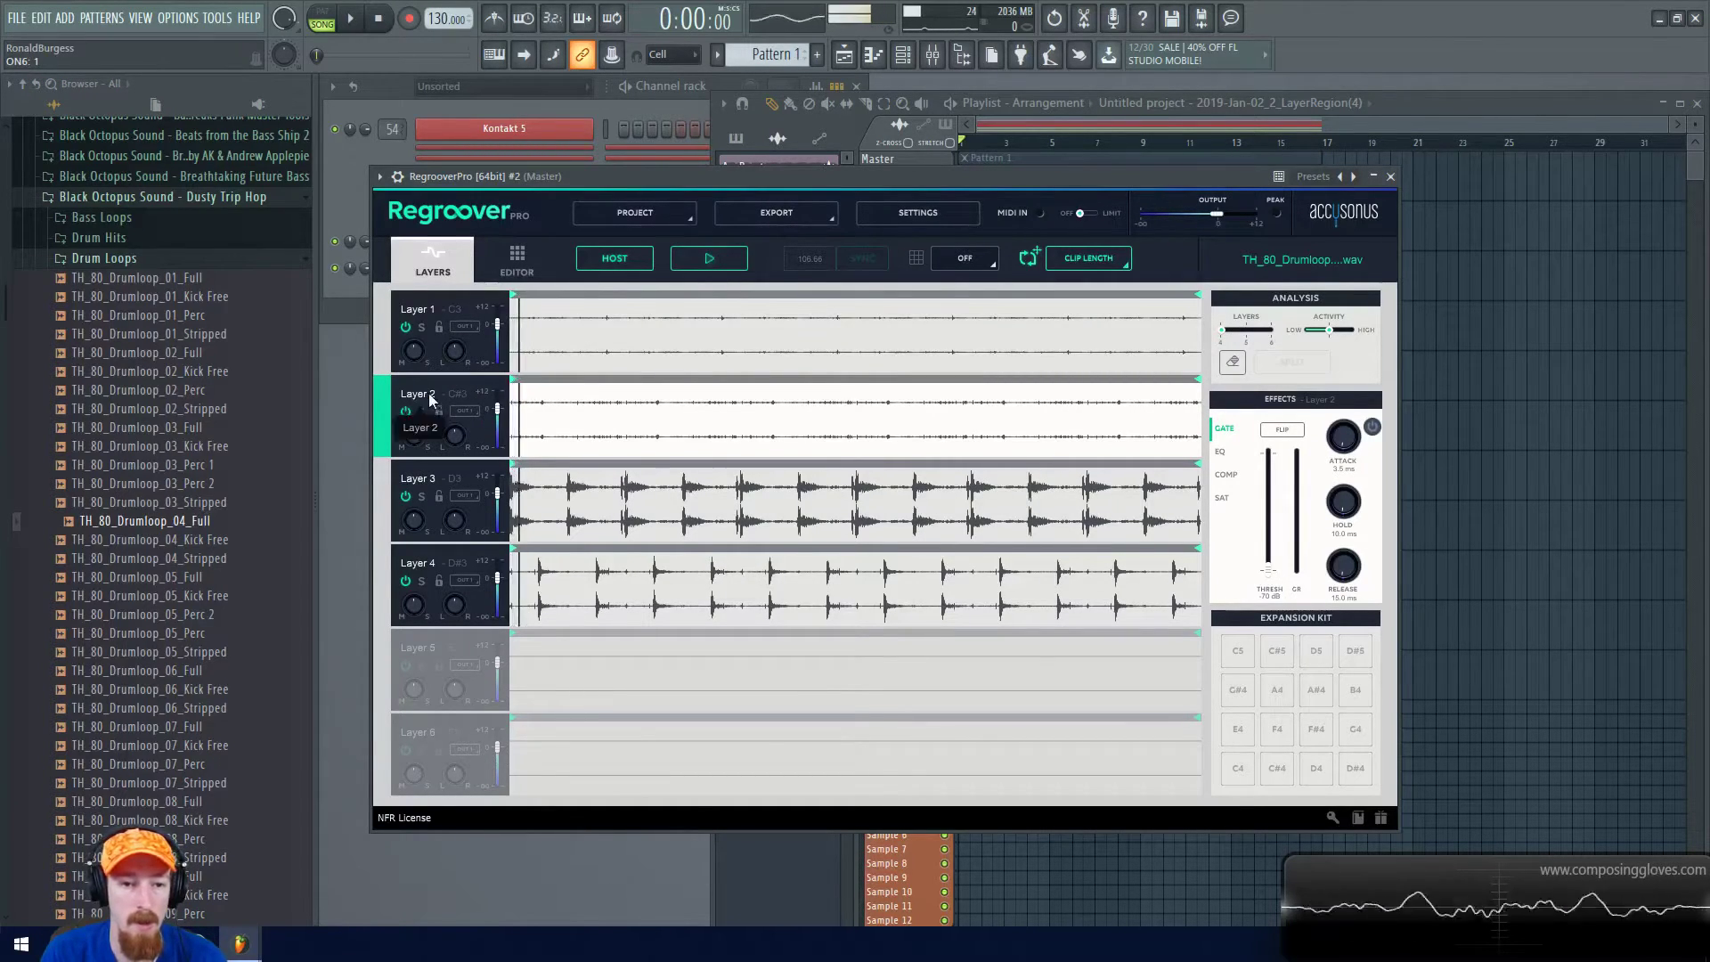
click(420, 413)
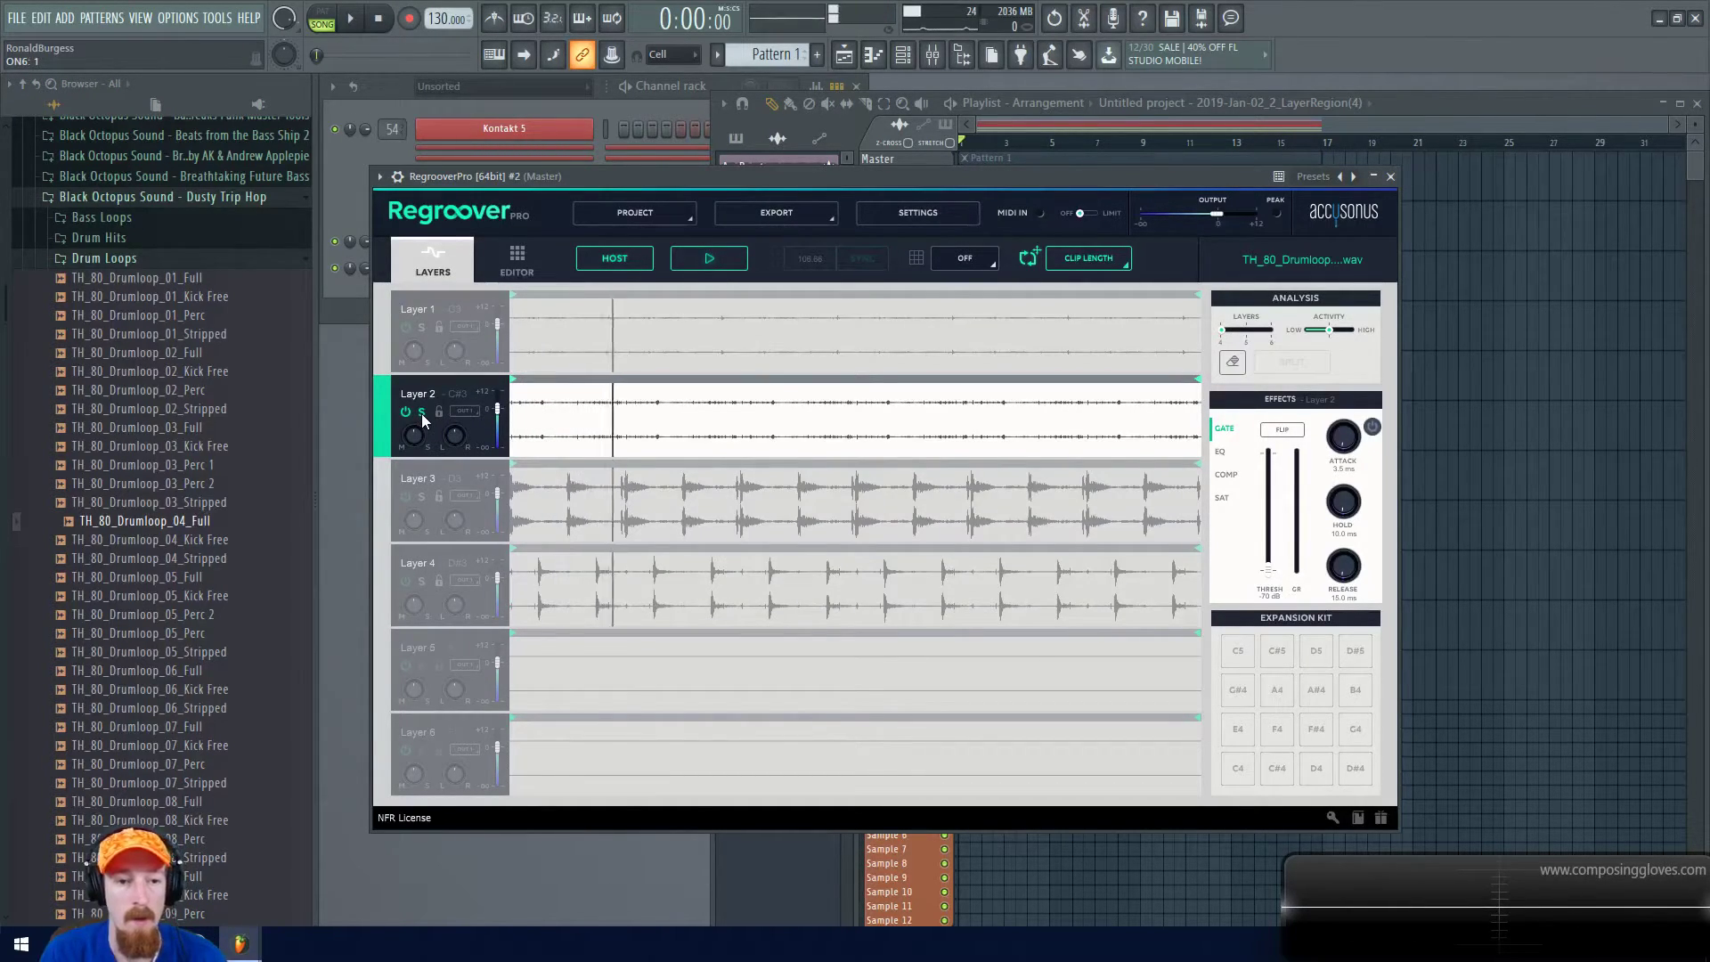
click(419, 327)
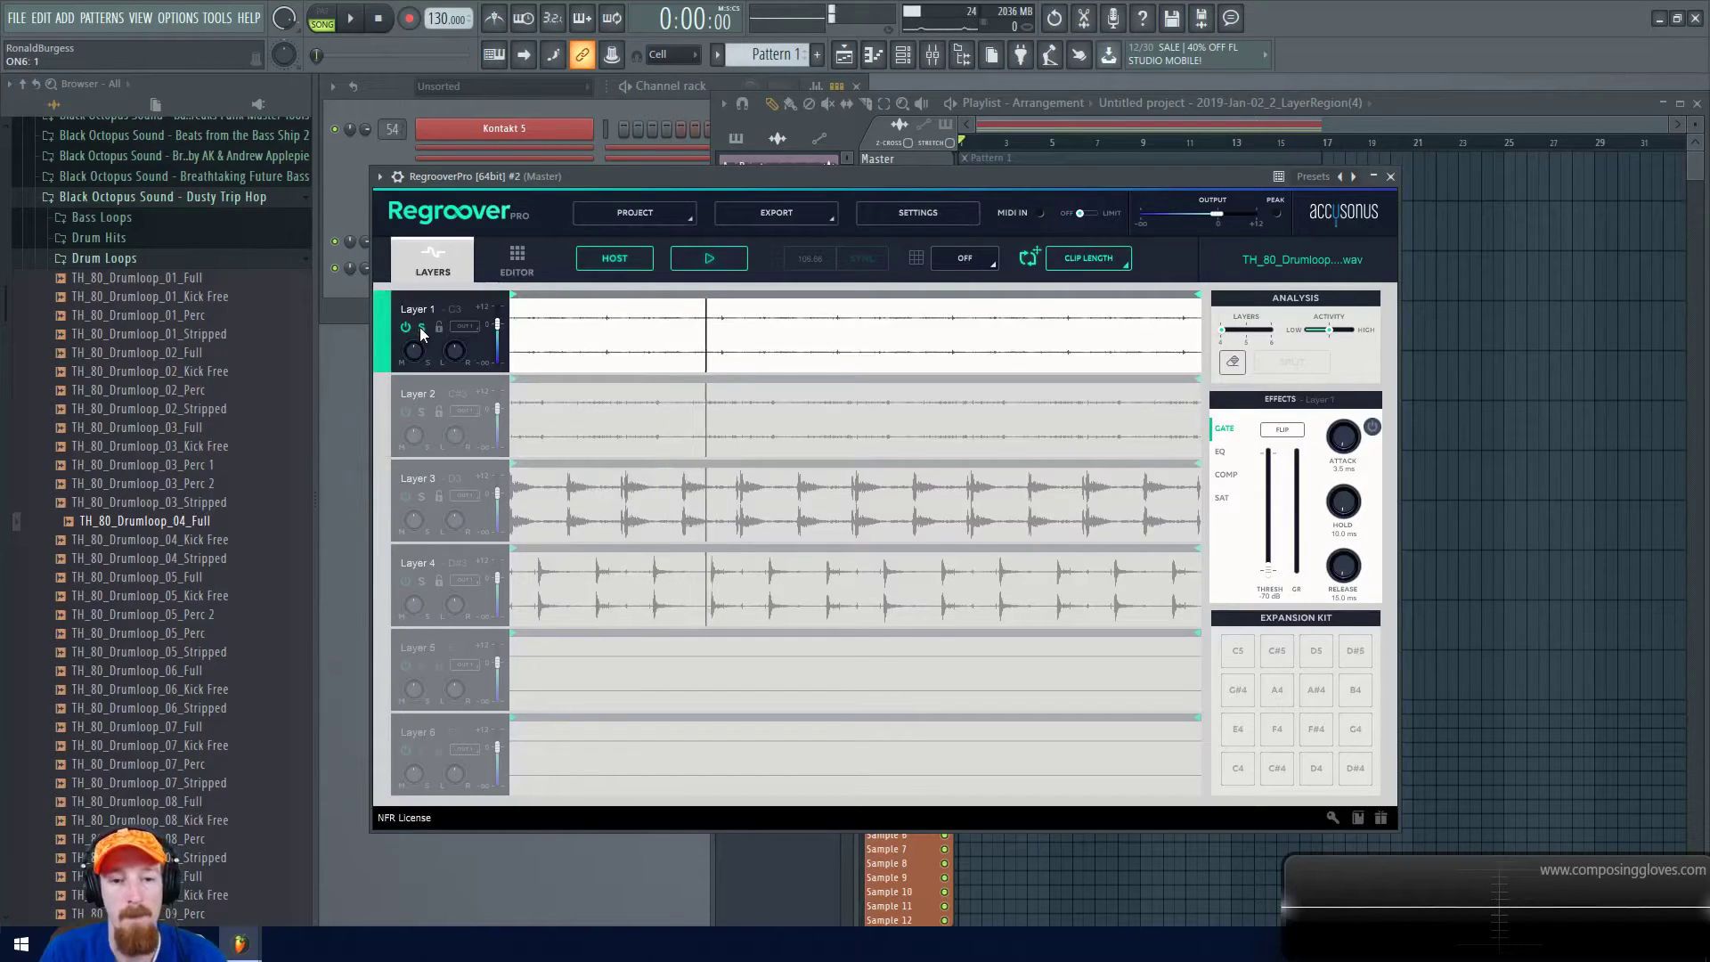
click(420, 328)
click(596, 264)
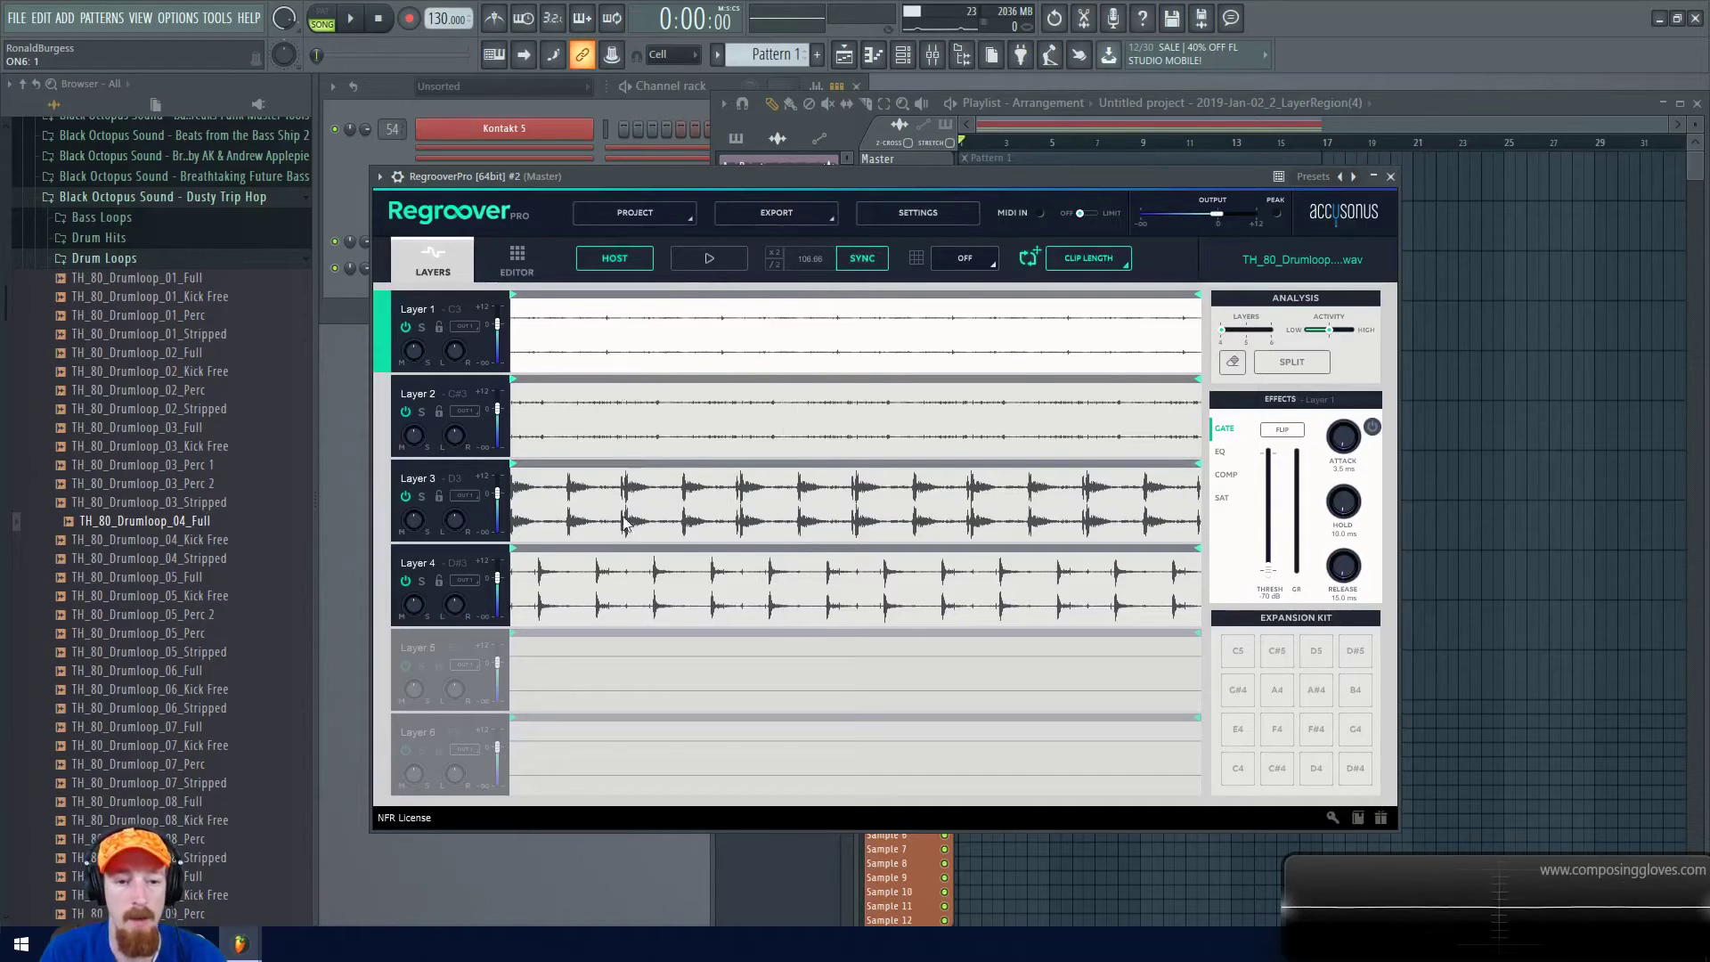
Switch off Layer 1 and Layer 2 of the drum loop and listen to Layers 3 and 4 together
click(406, 412)
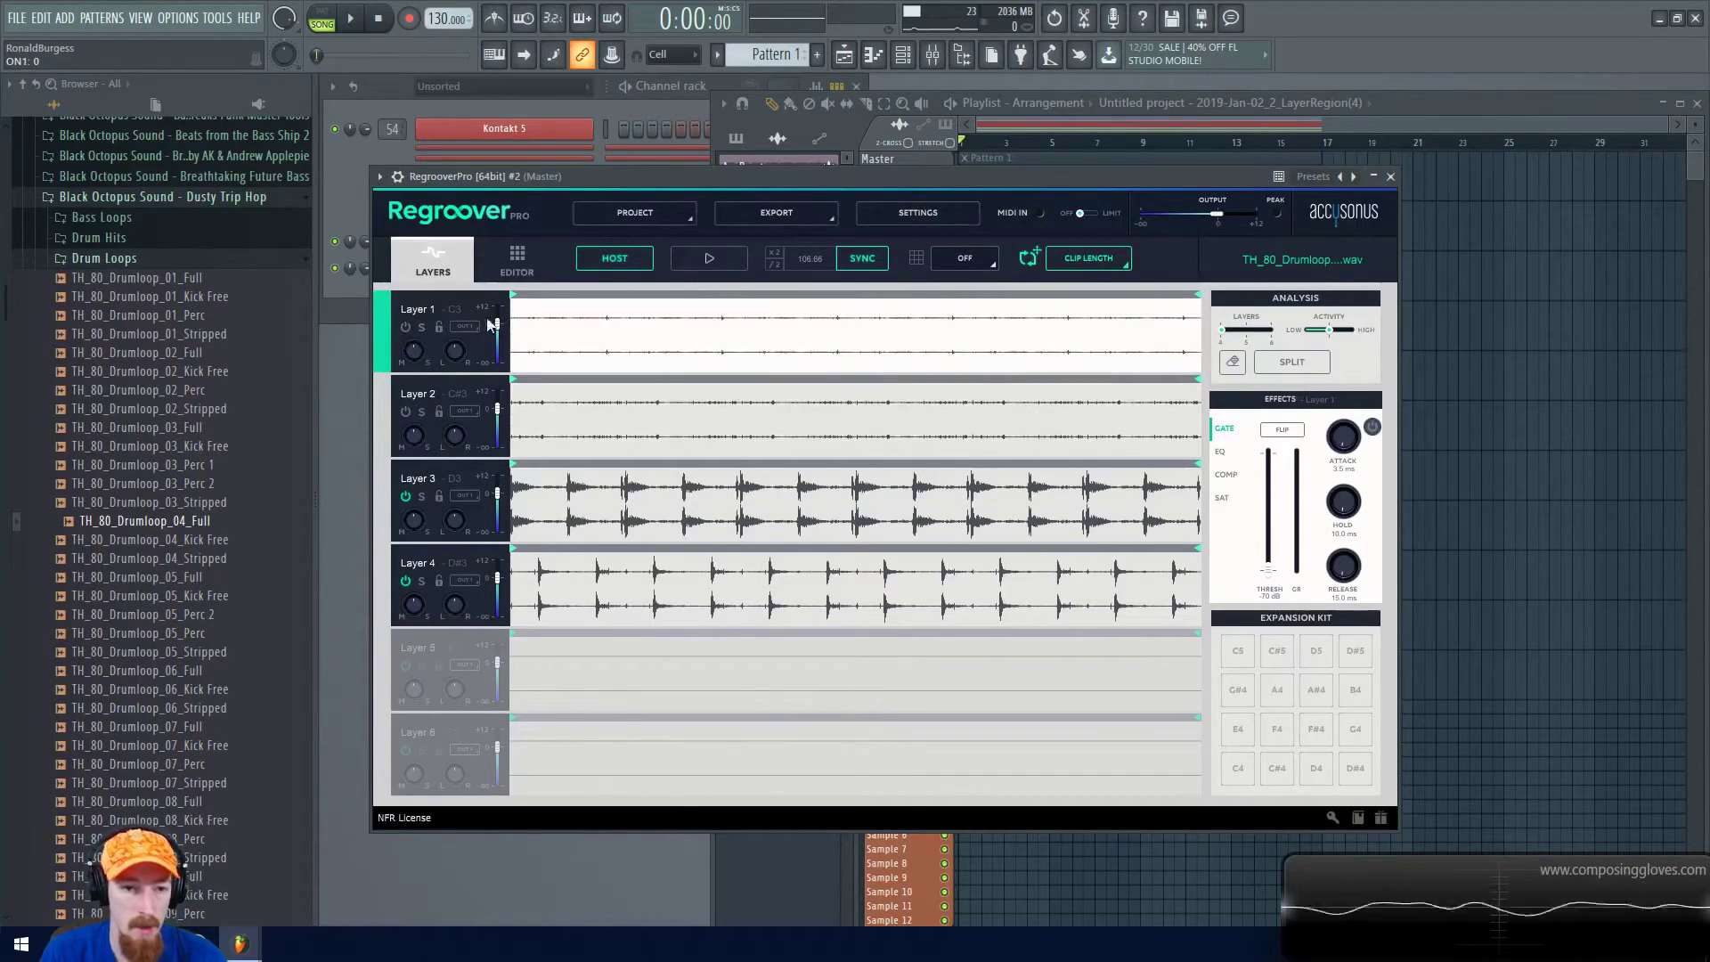
click(709, 261)
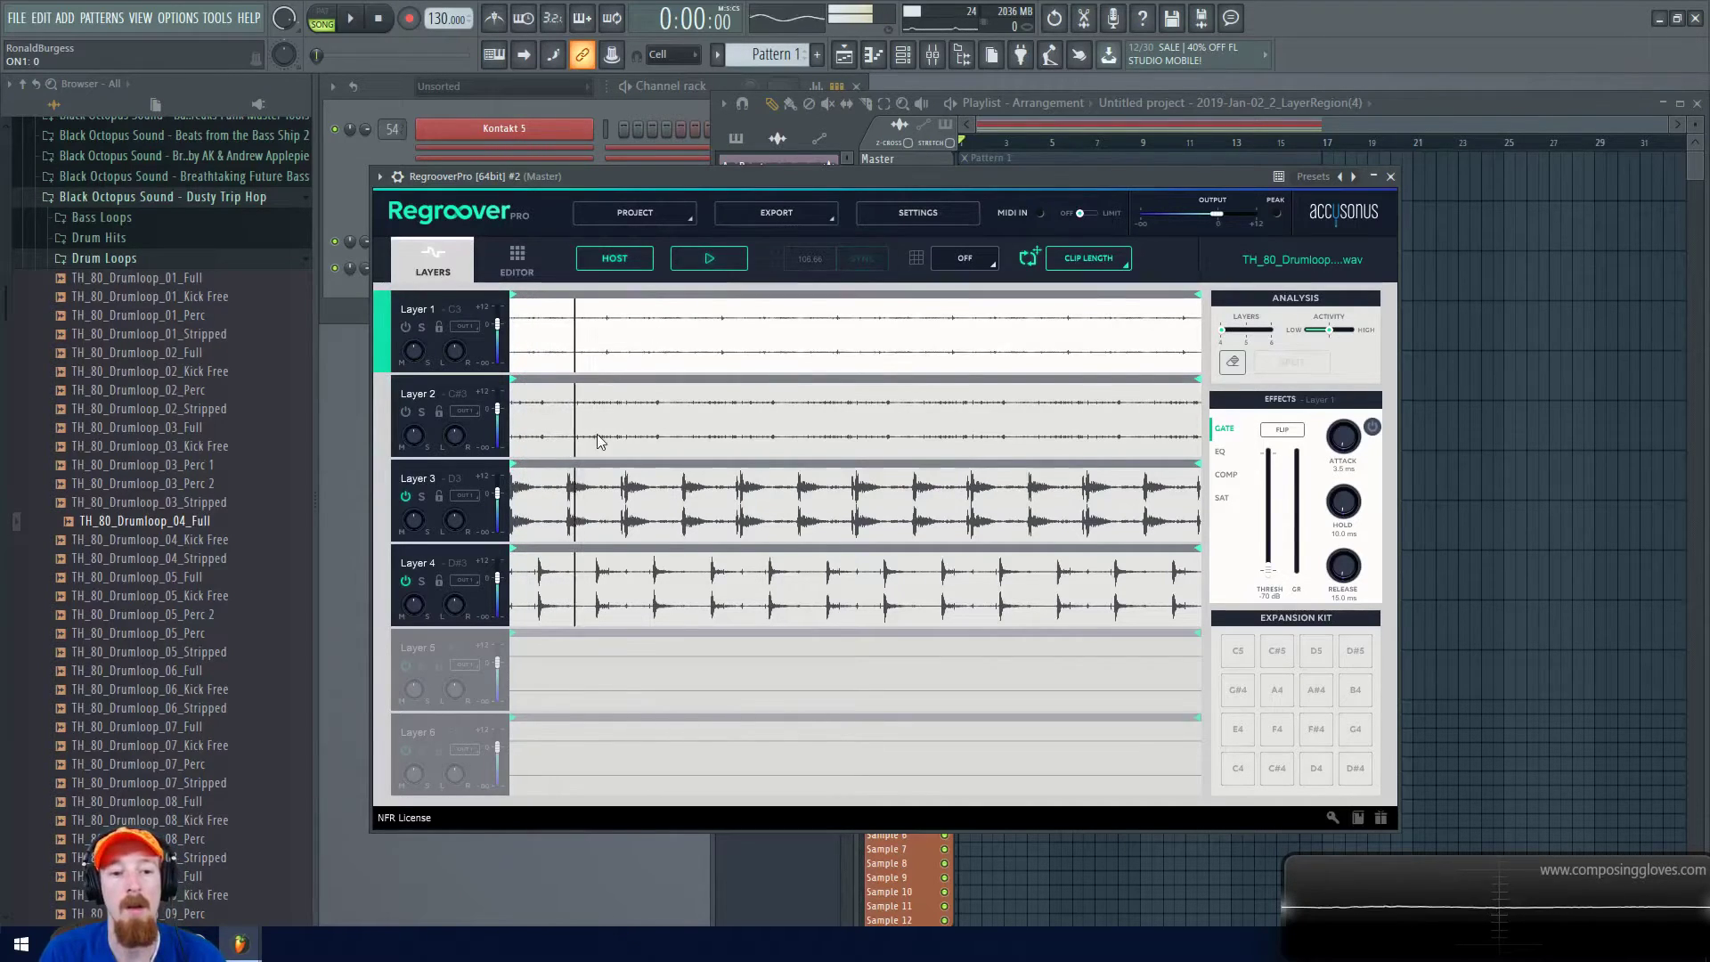
click(719, 260)
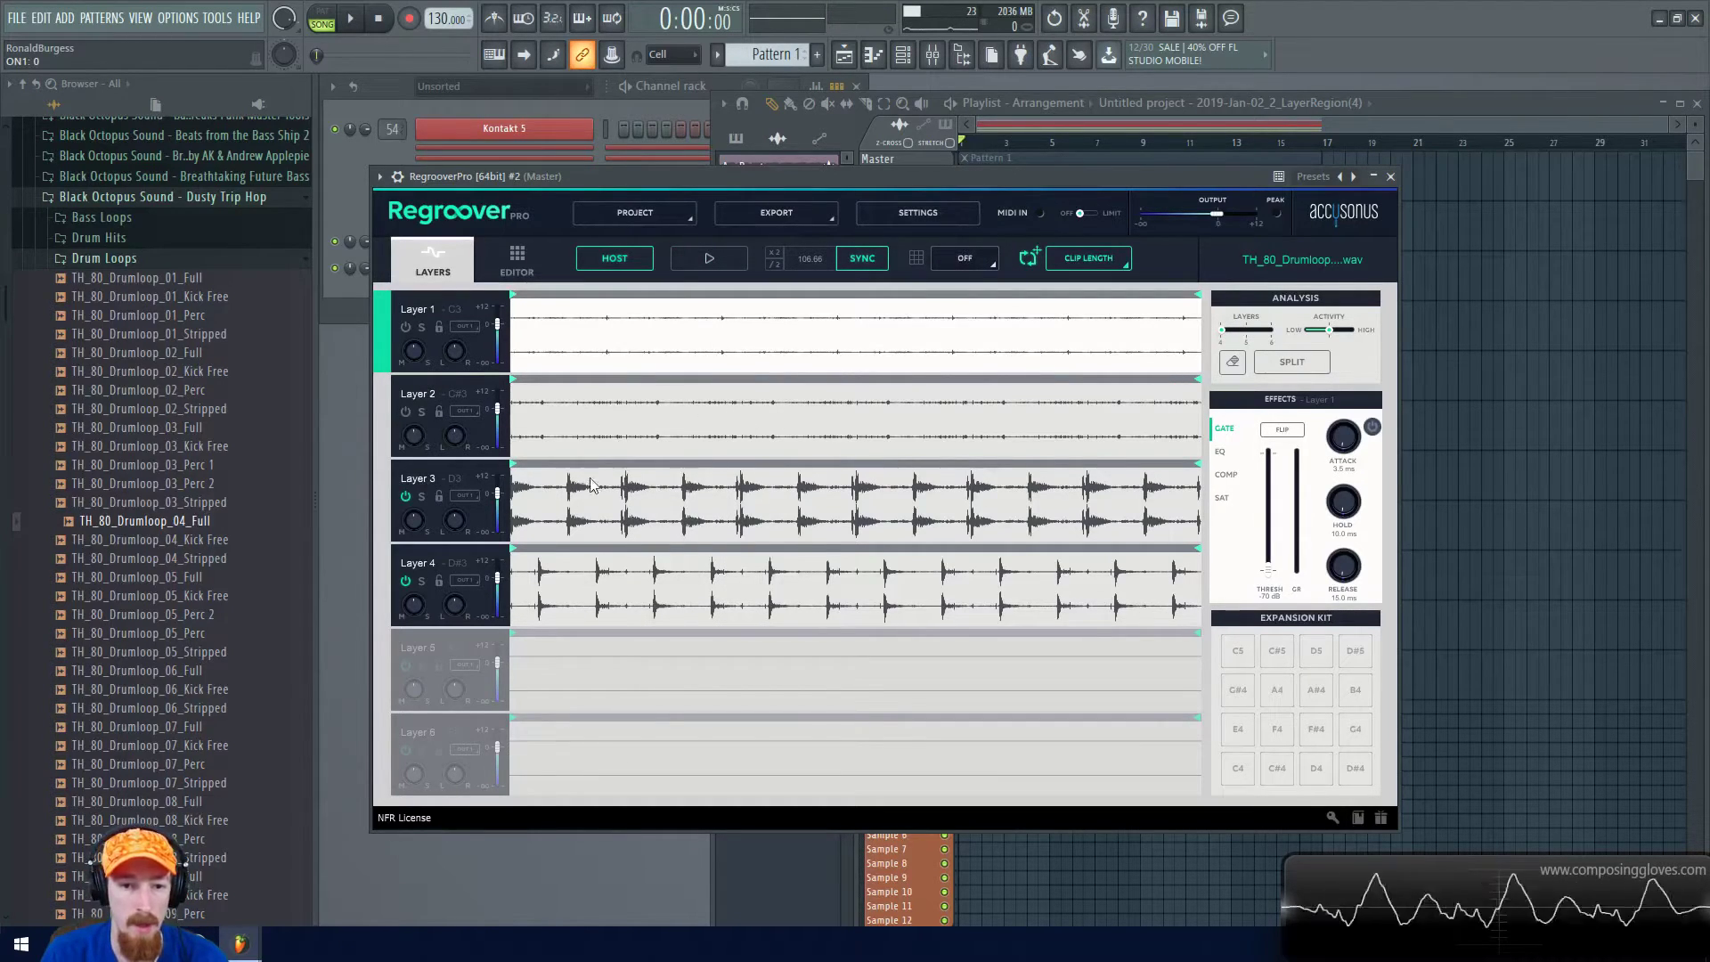
Place all of the drum loop's Layer 3 at the start of track Extra 6 and all of Layer 4 at the start of Extra 7
click(524, 531)
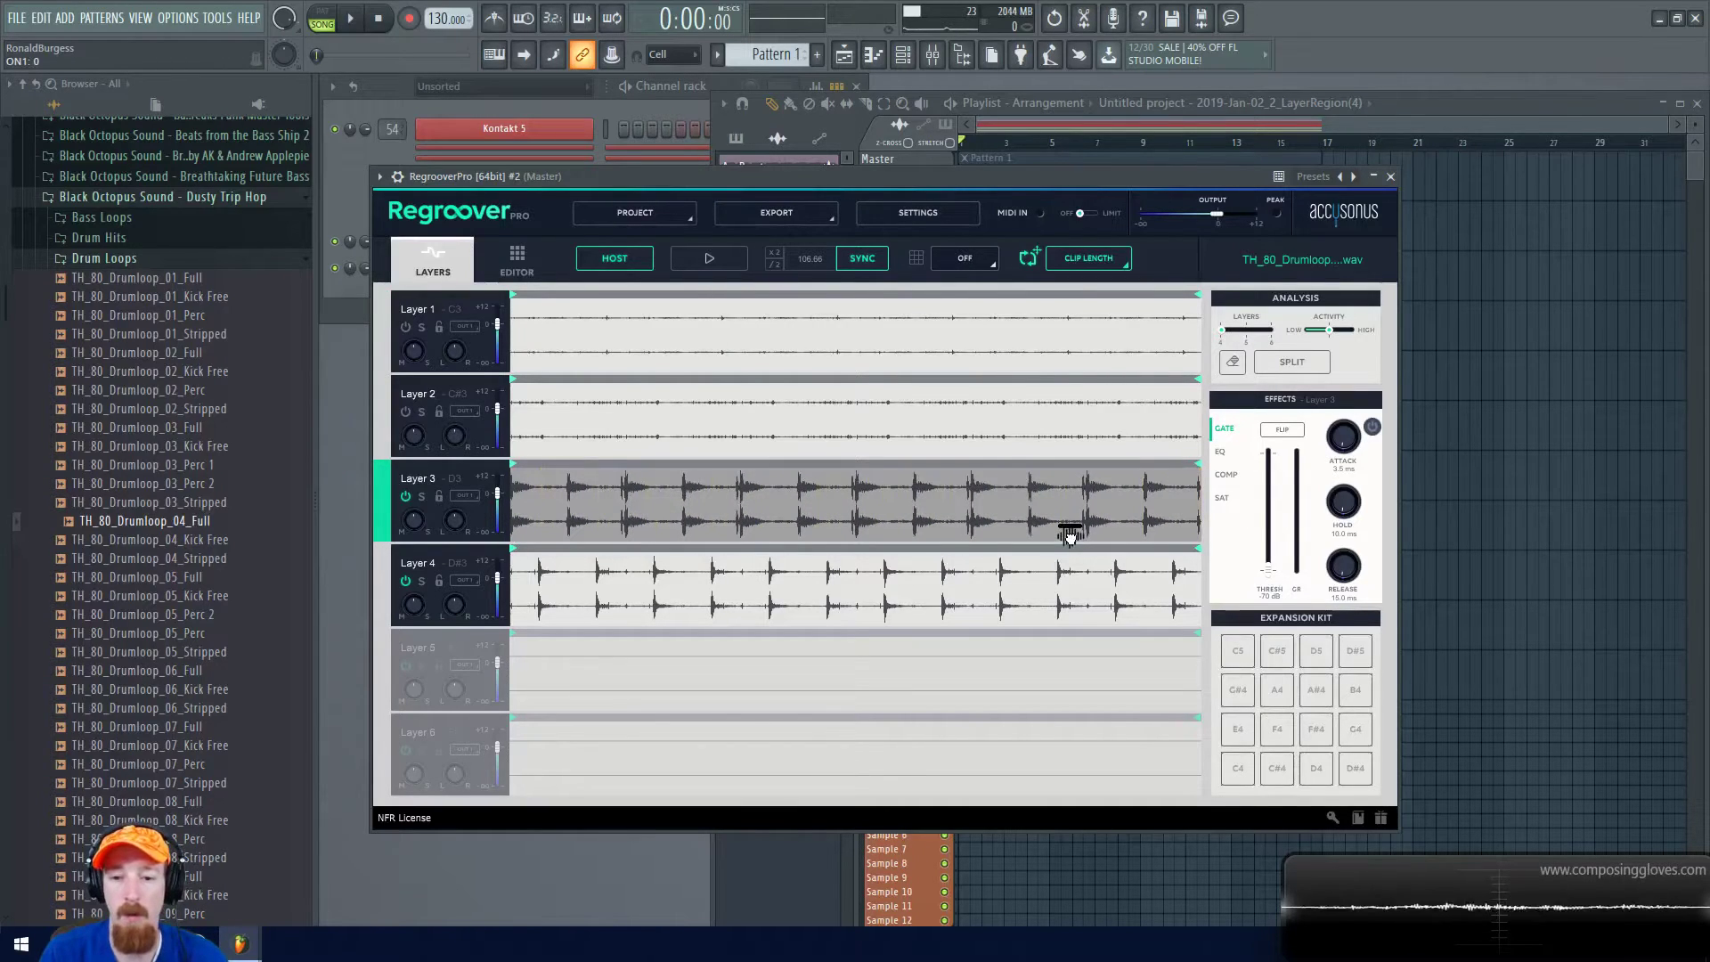
drag(1499, 224, 943, 490)
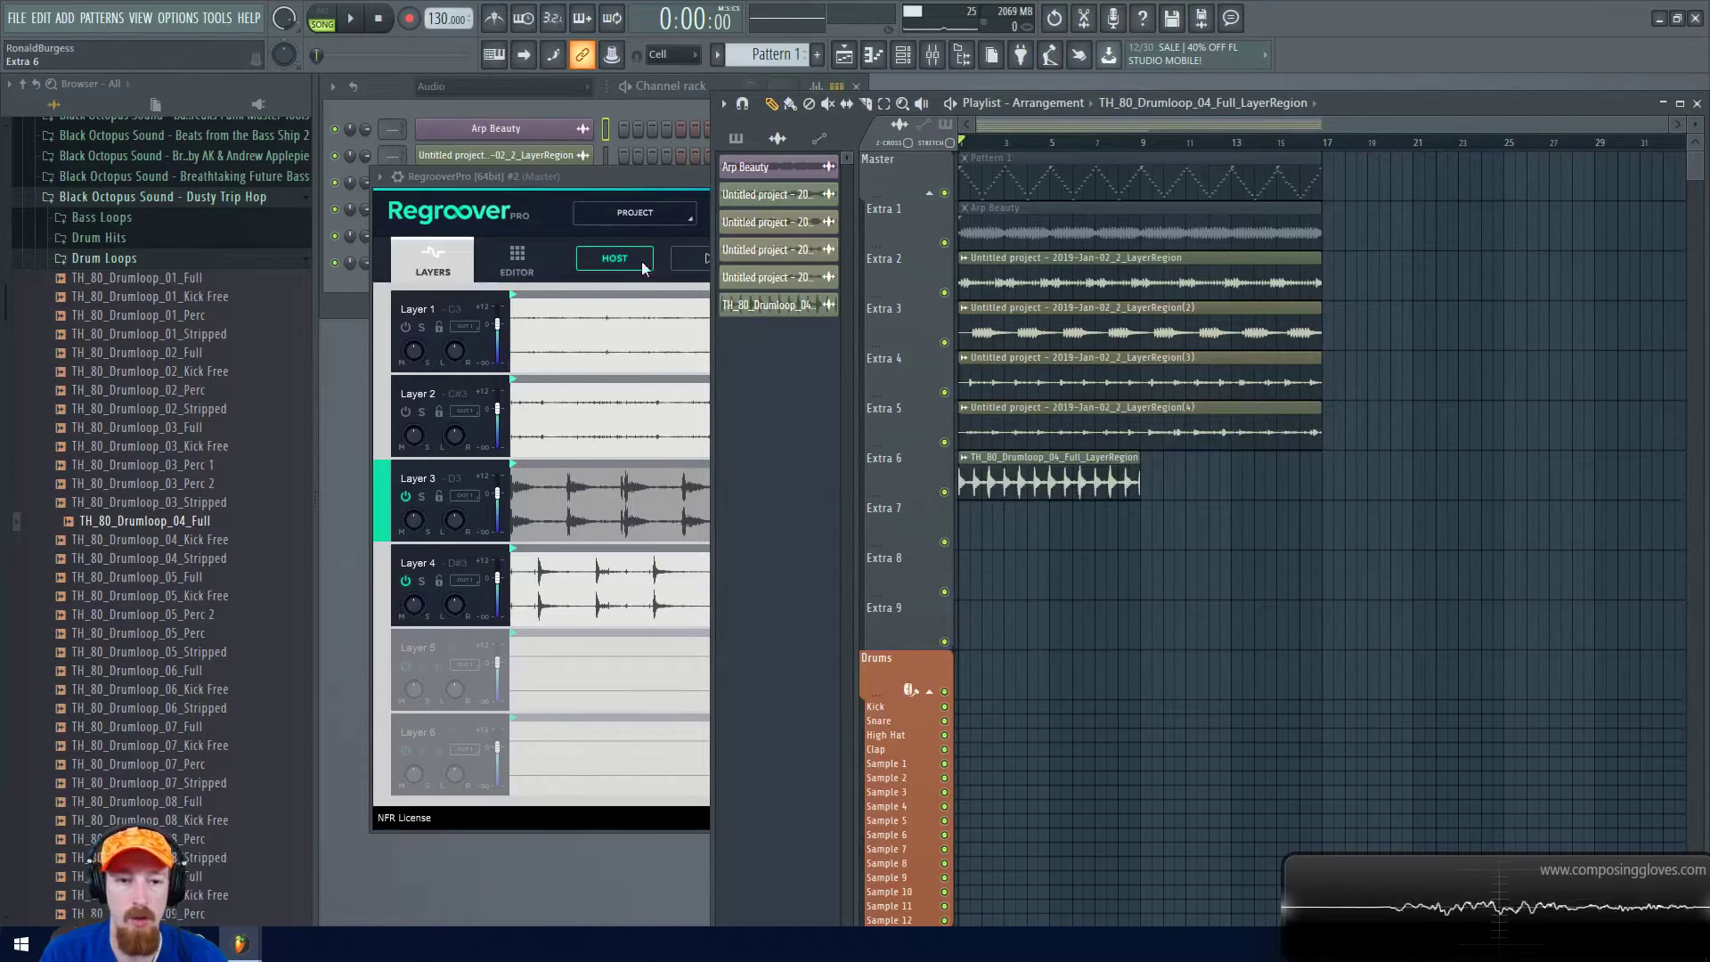
click(625, 179)
click(529, 608)
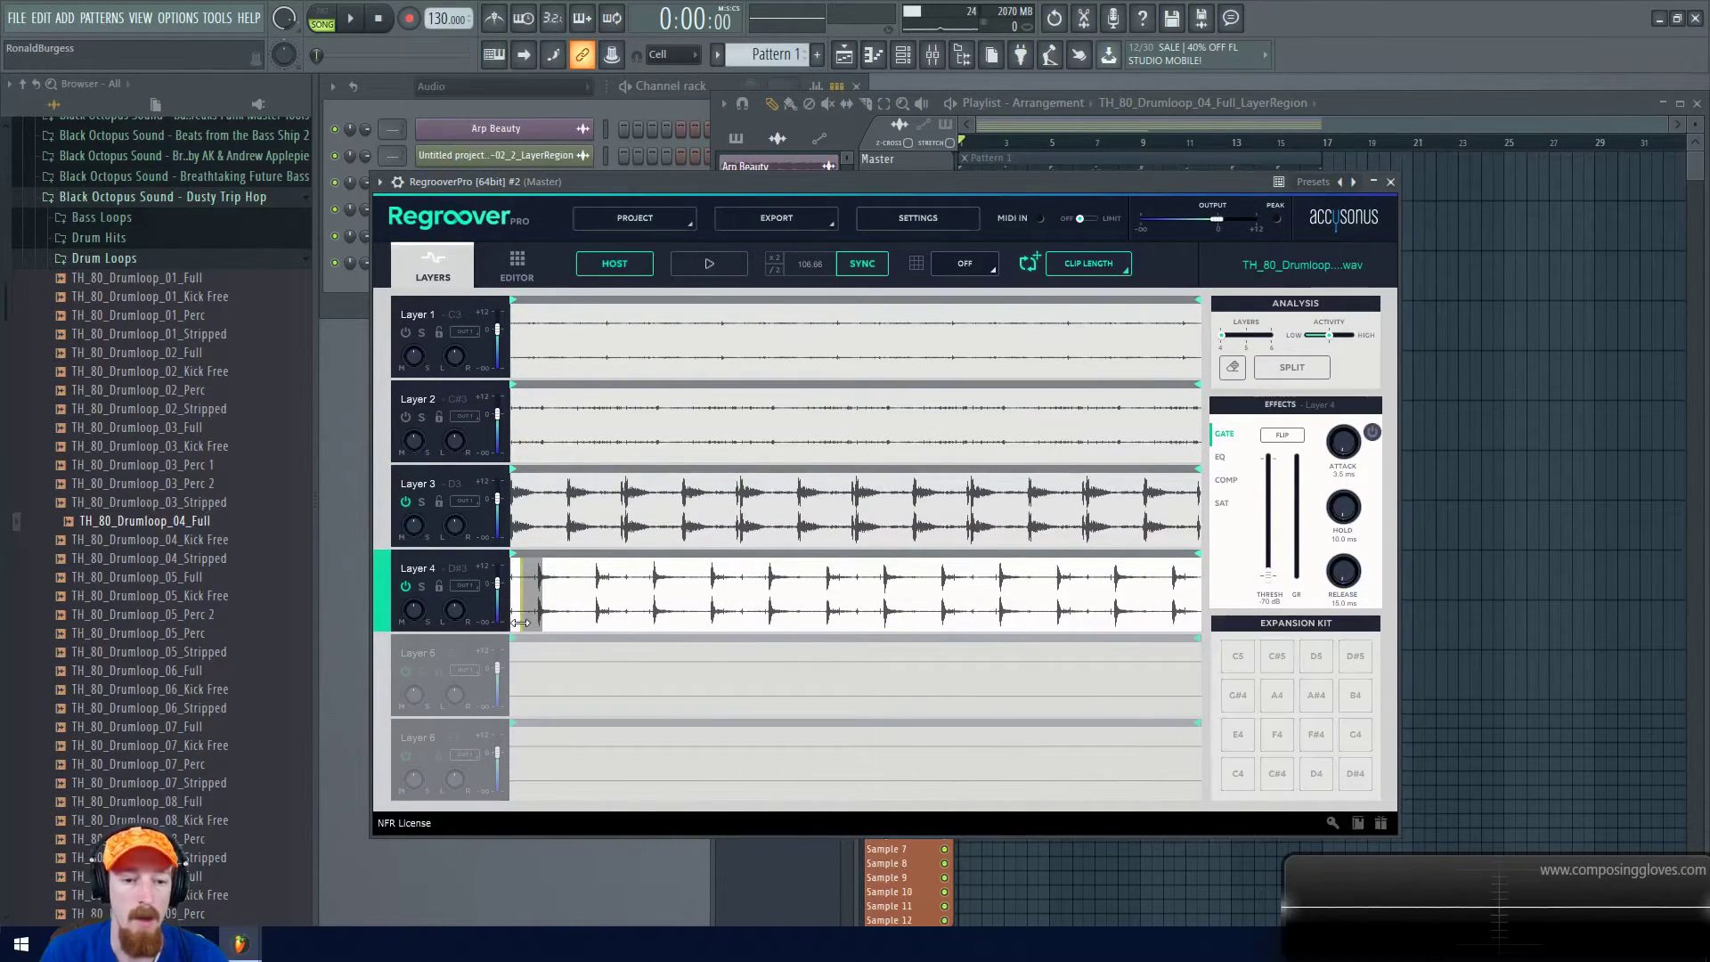
drag(540, 607, 1186, 672)
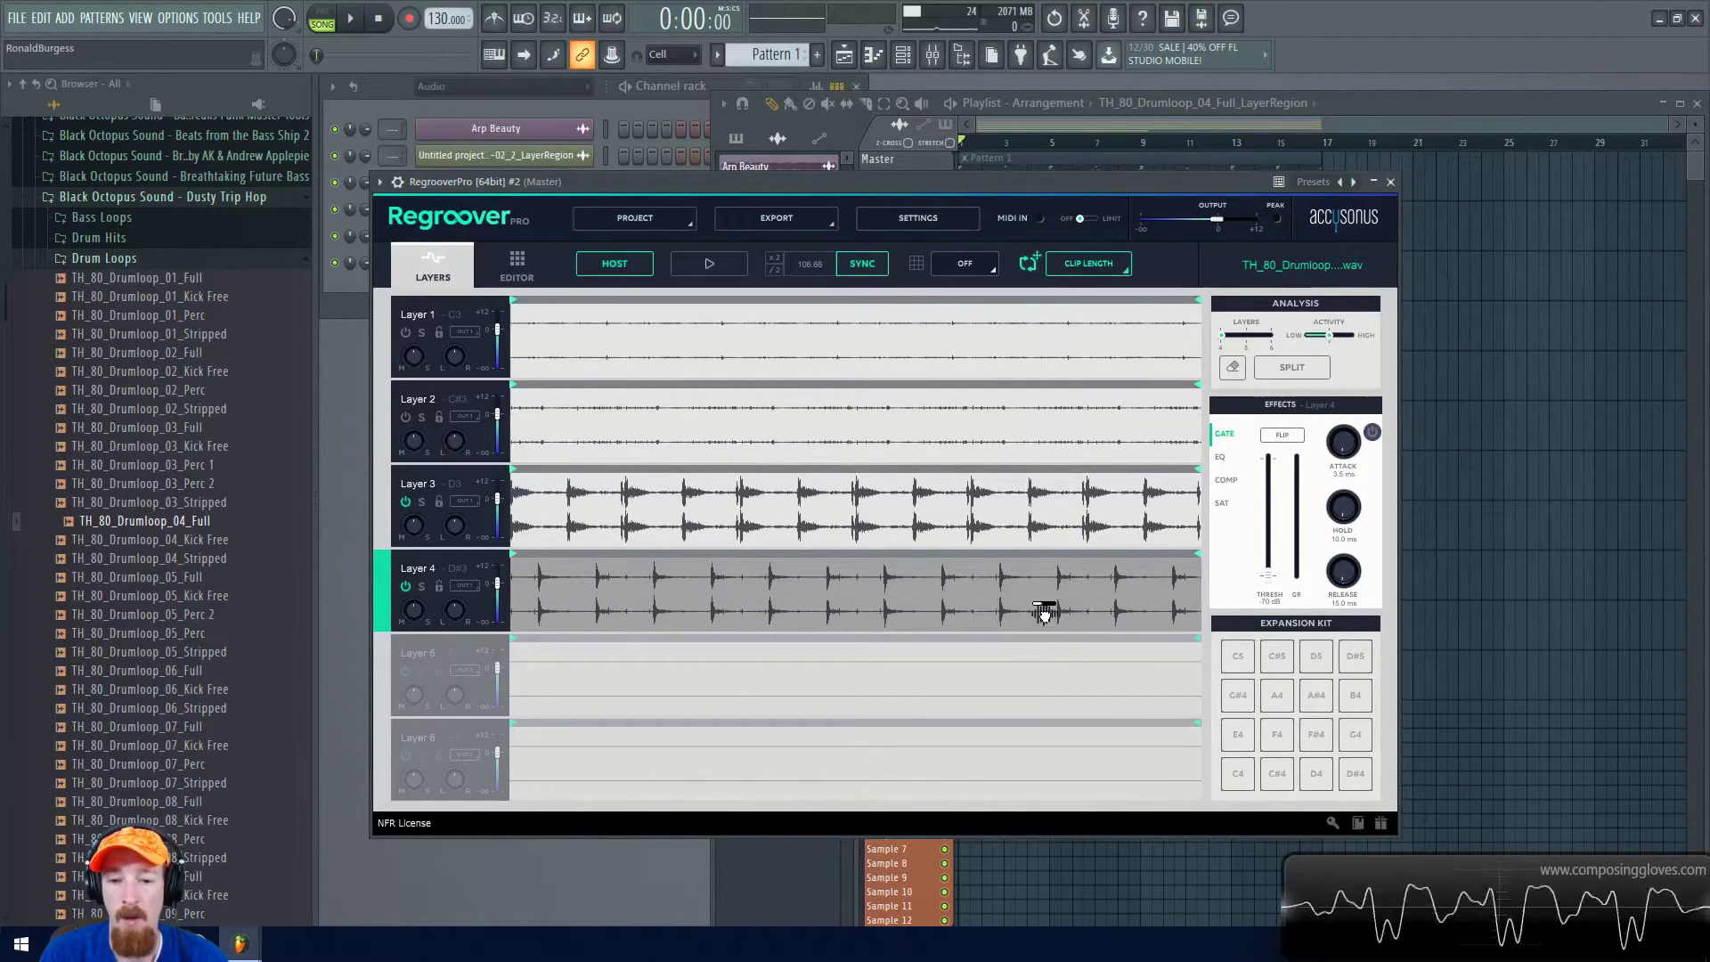
drag(1421, 579, 945, 534)
Return to RegrooverPro #2, solo Layer 1 and Layer 2 of the drum loop in turn and listen to each
click(618, 186)
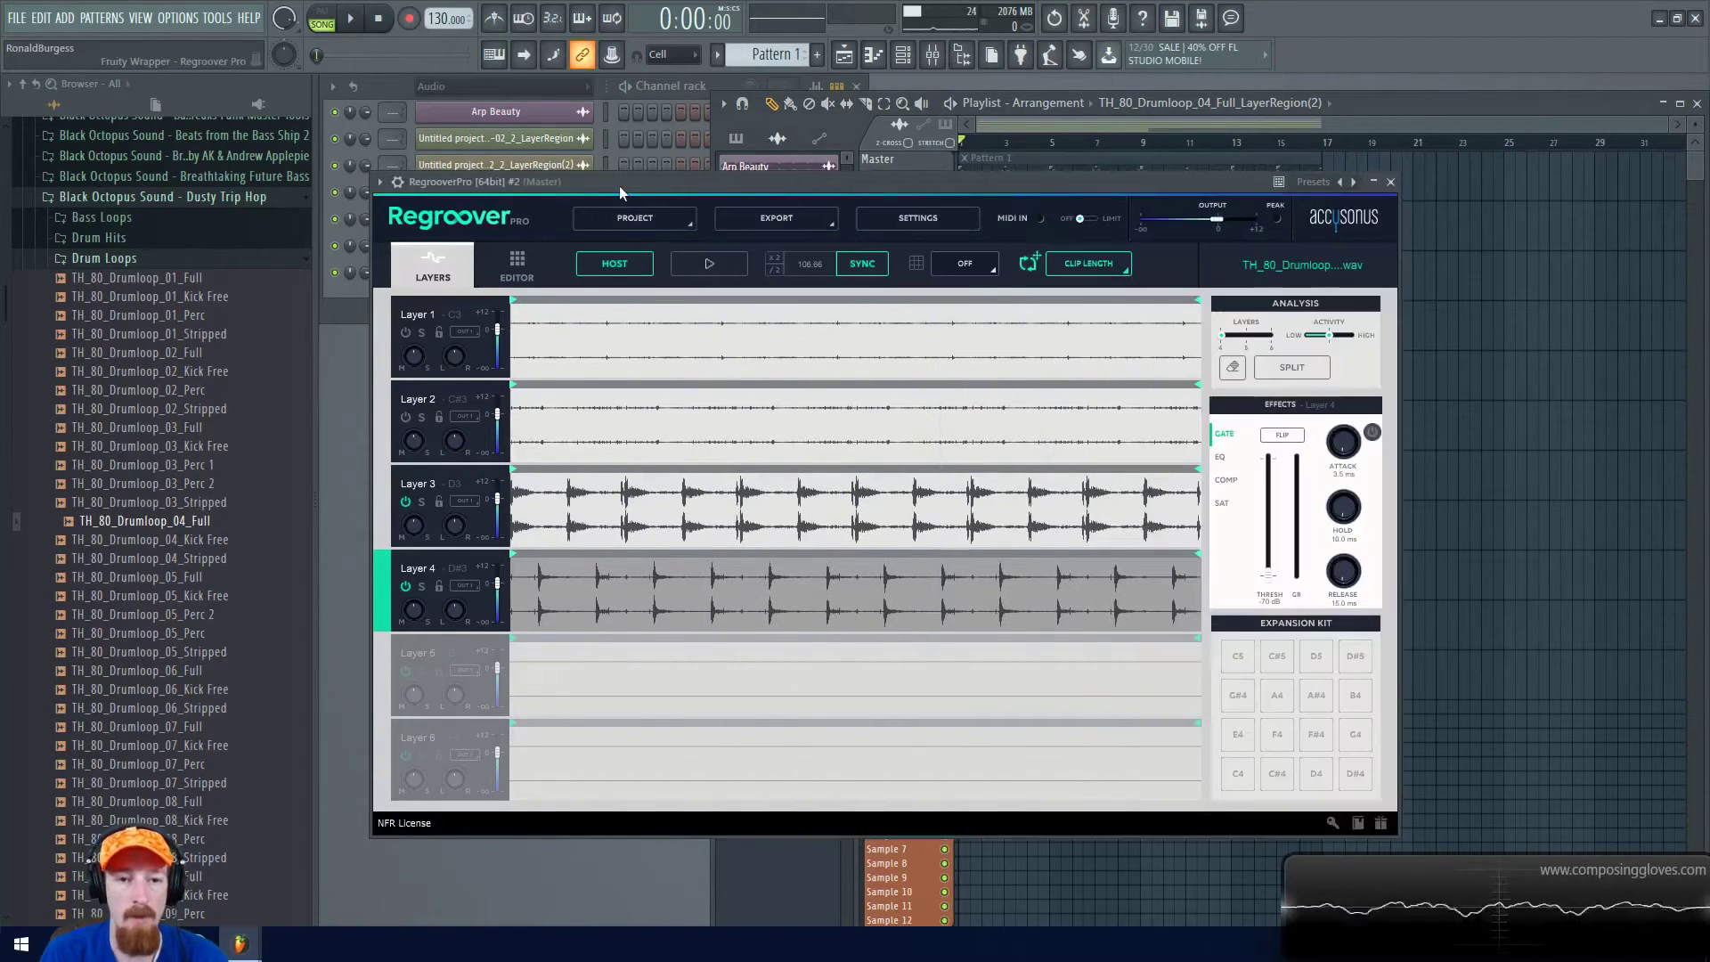
click(539, 423)
click(421, 417)
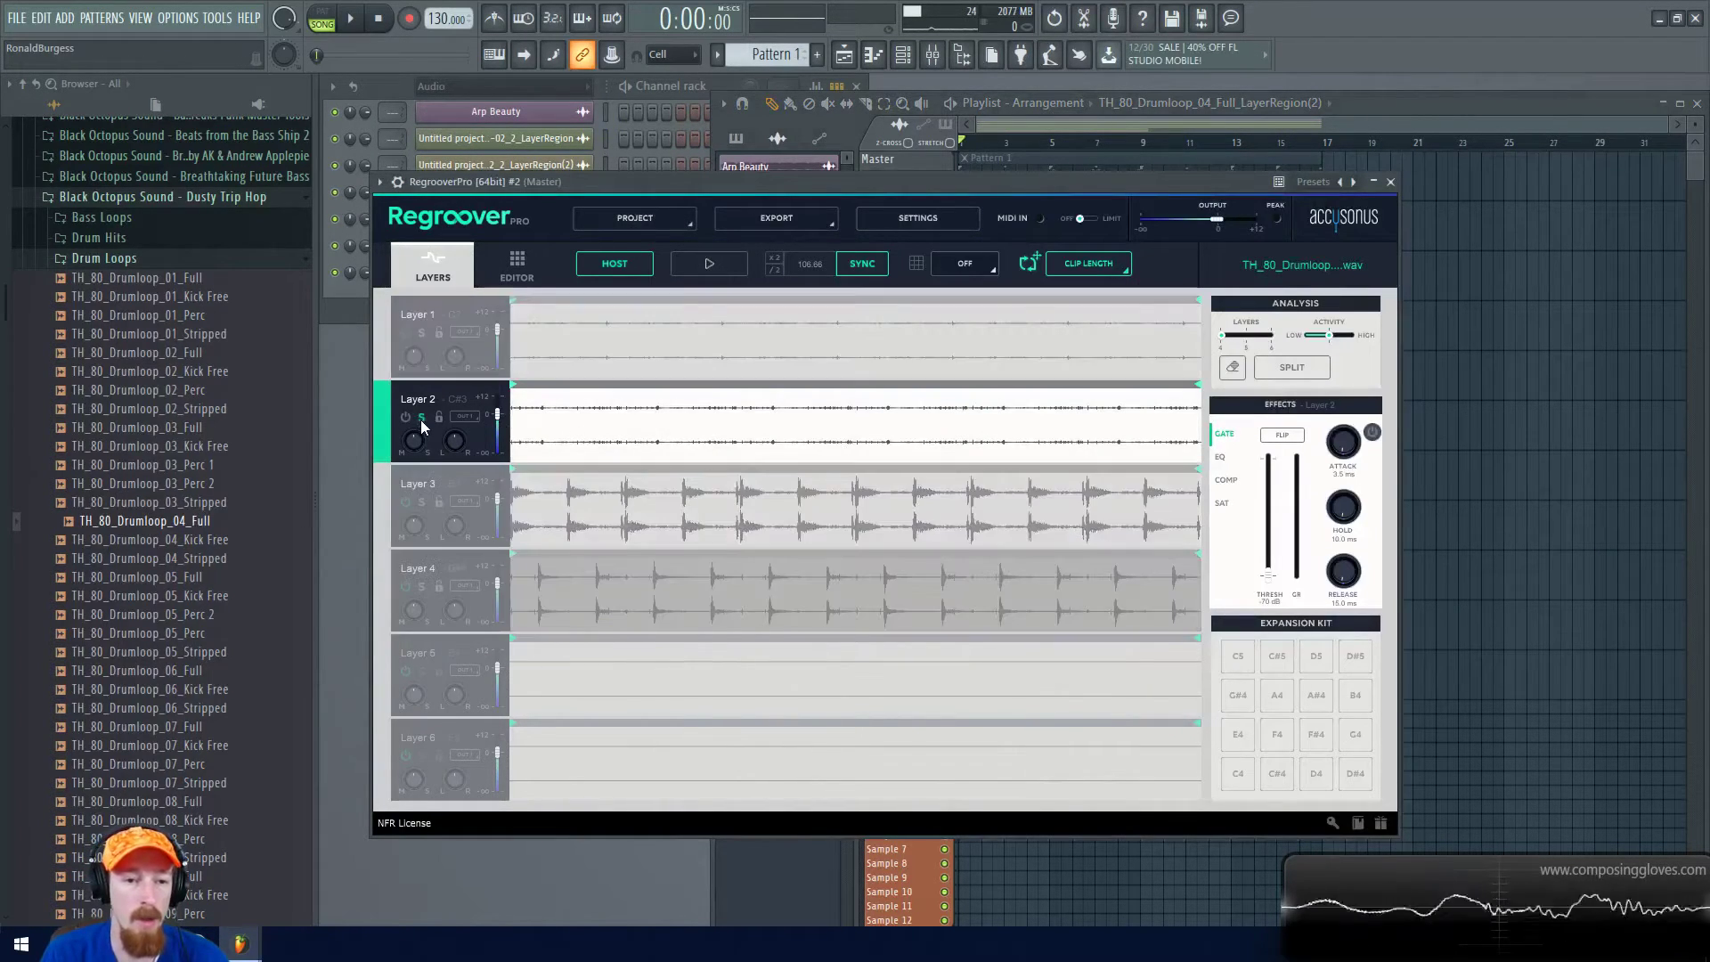
click(422, 333)
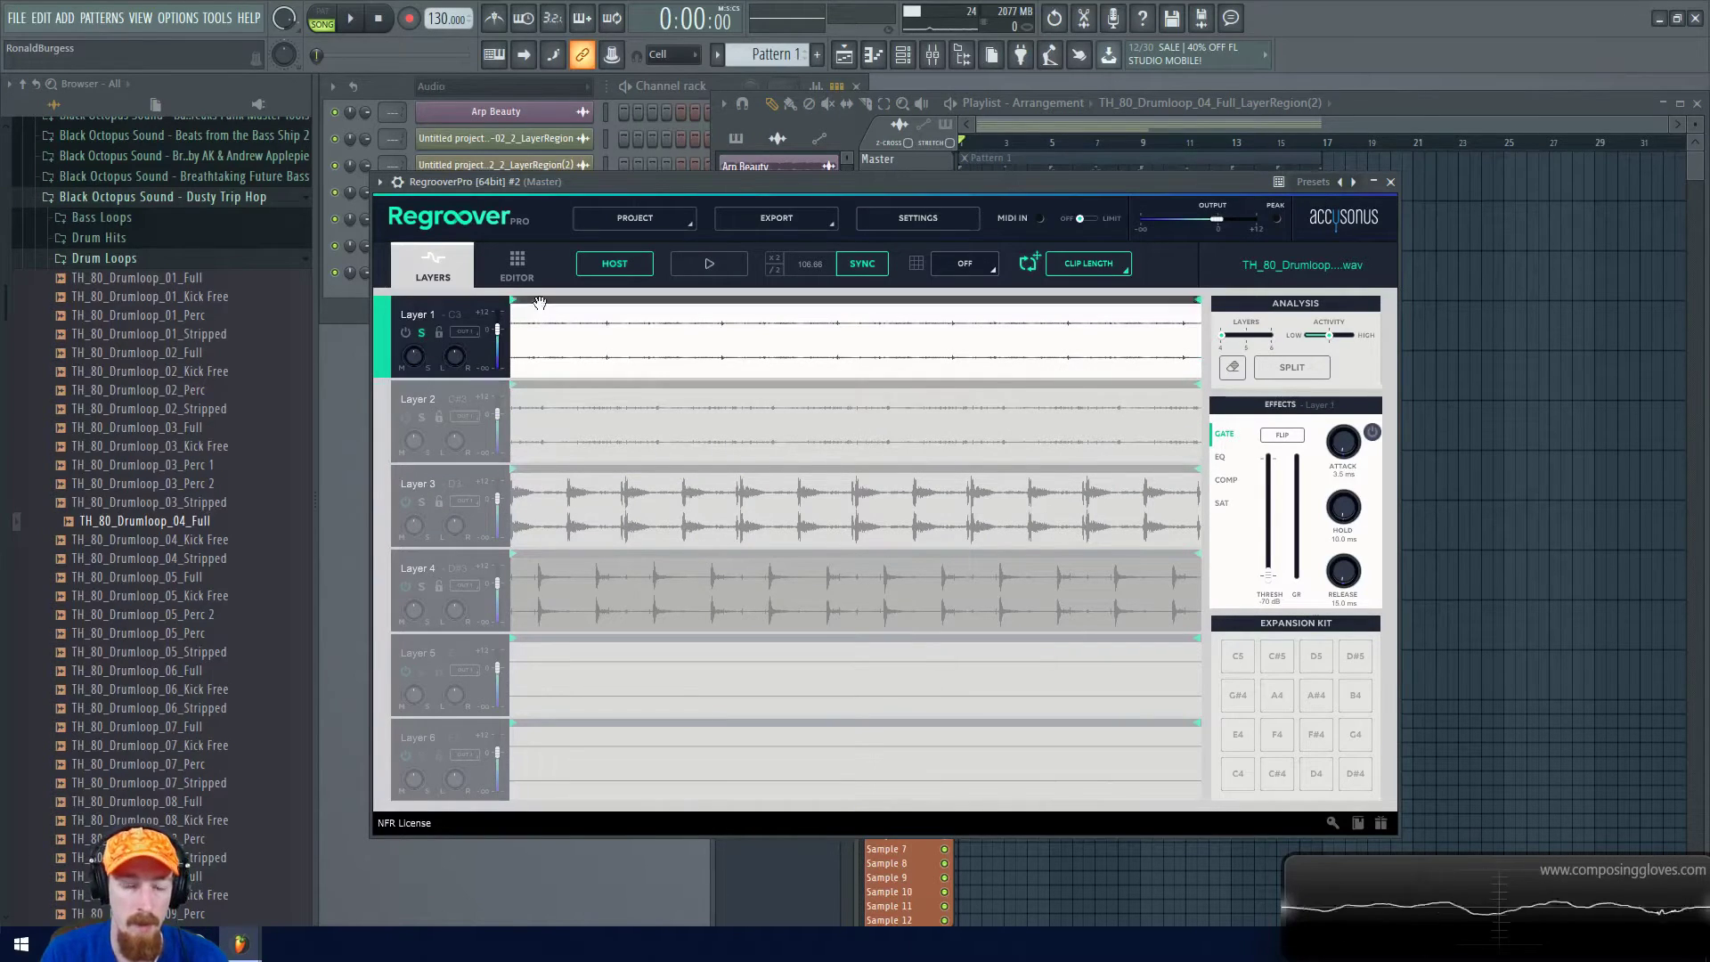
click(710, 263)
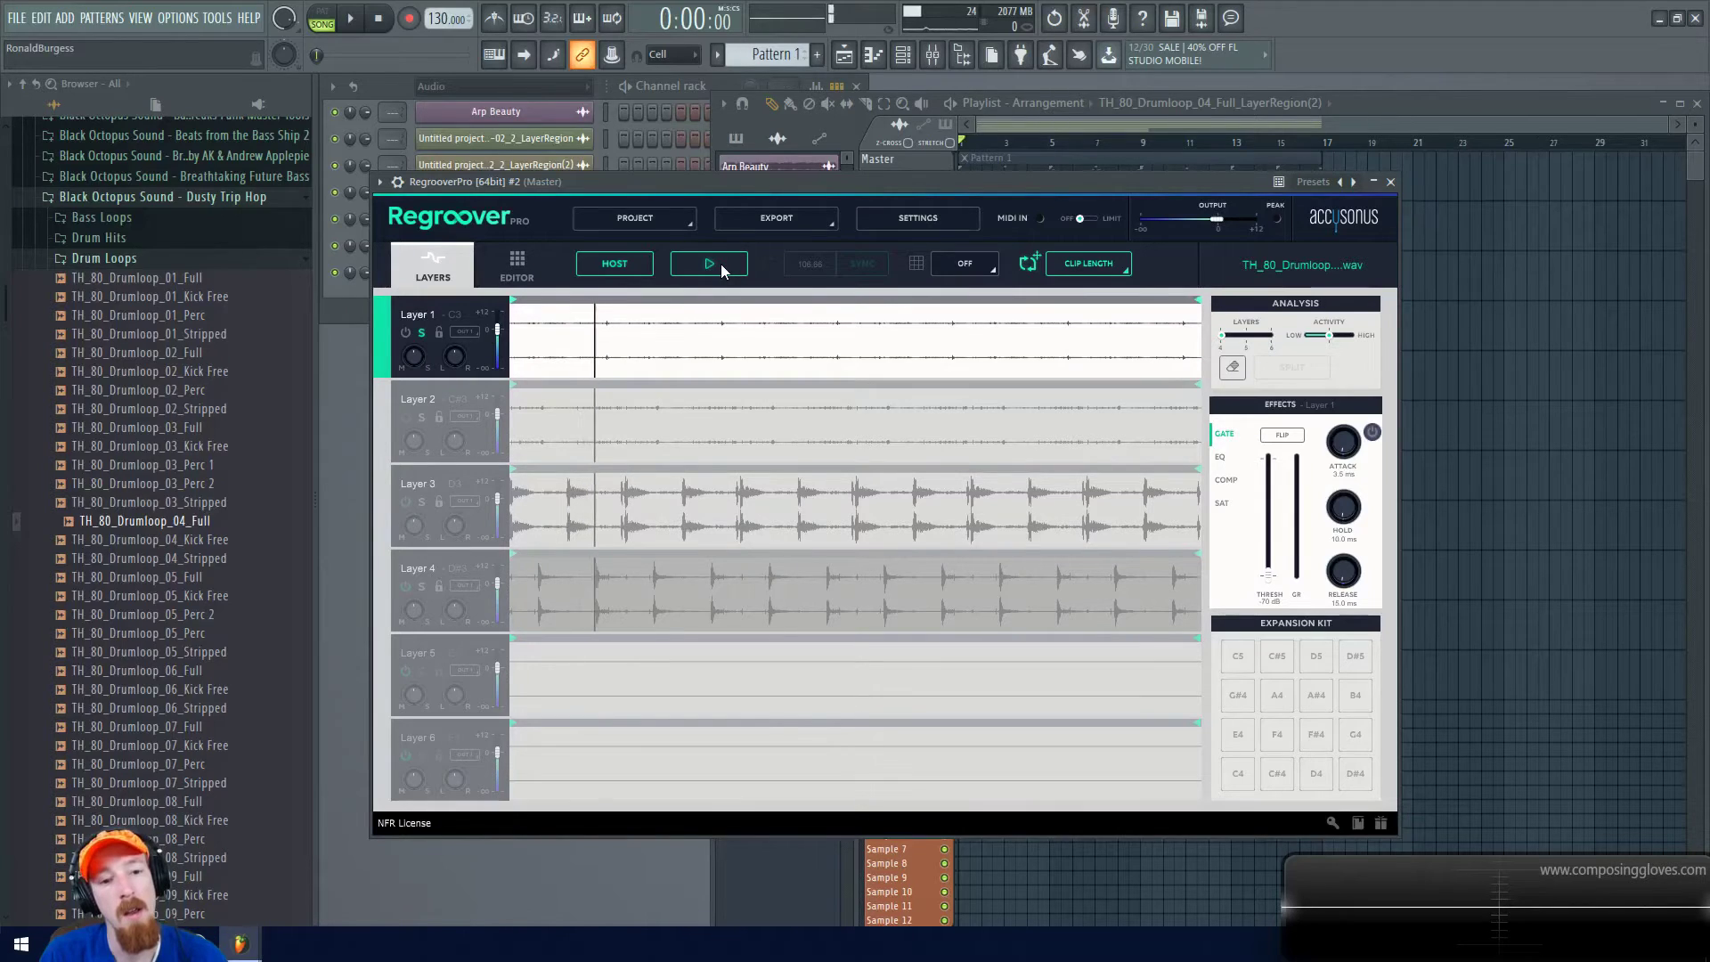
click(719, 264)
click(420, 425)
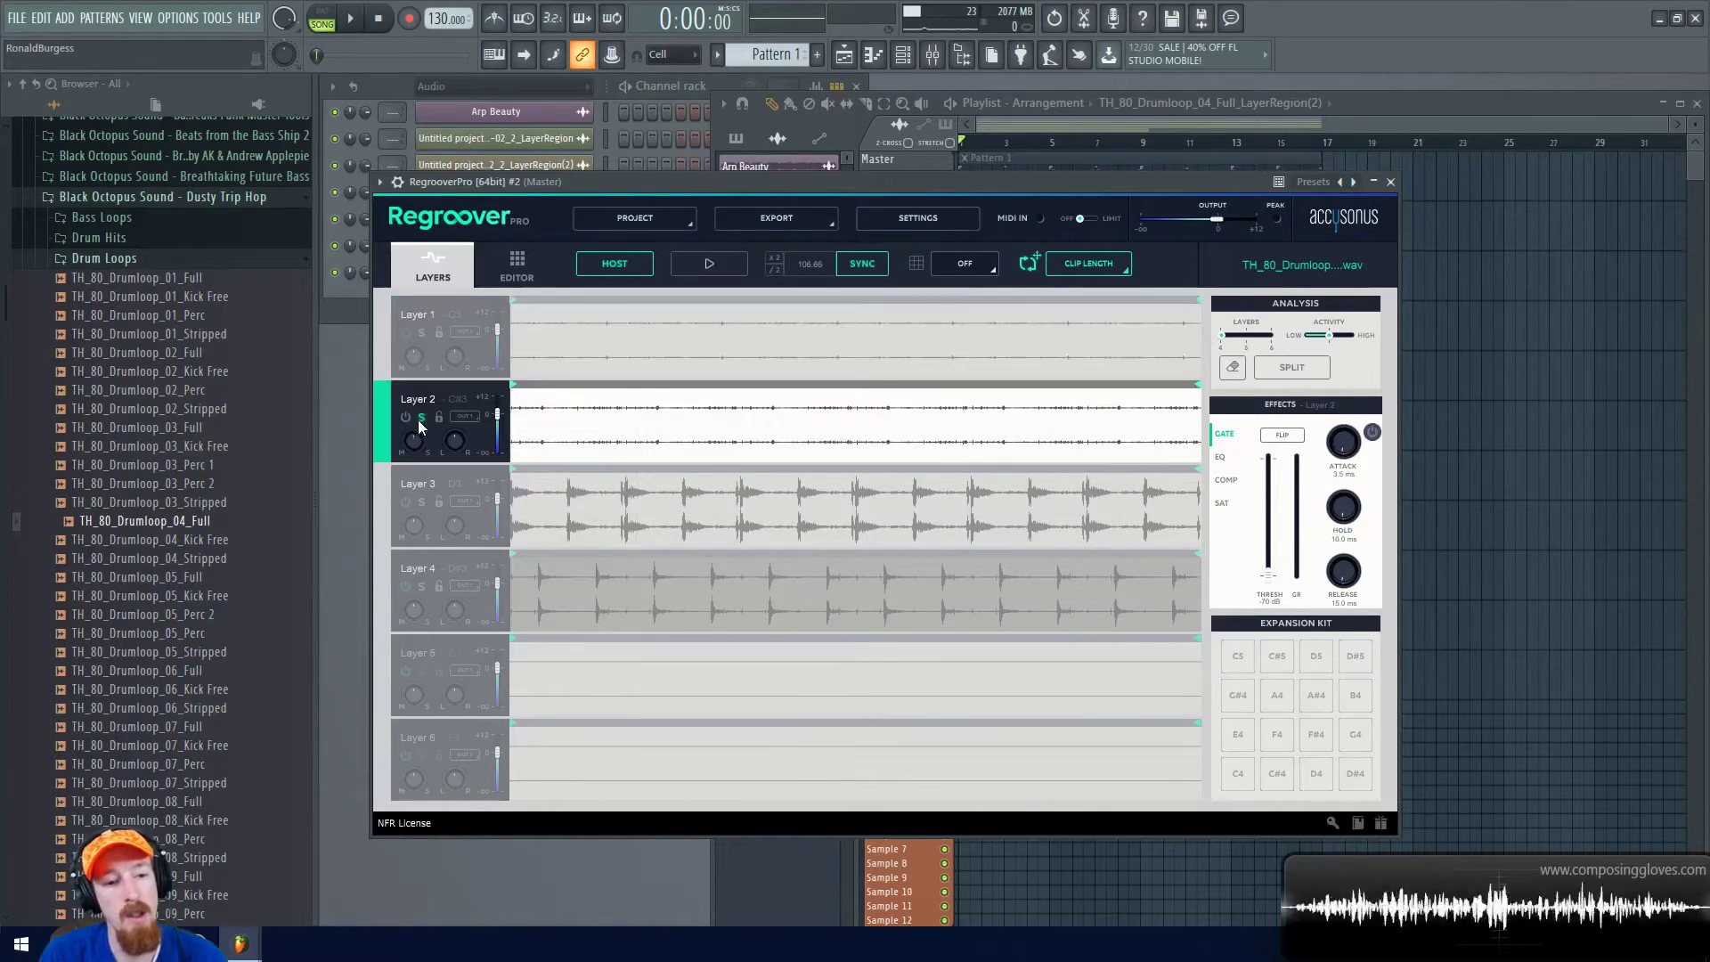
click(710, 264)
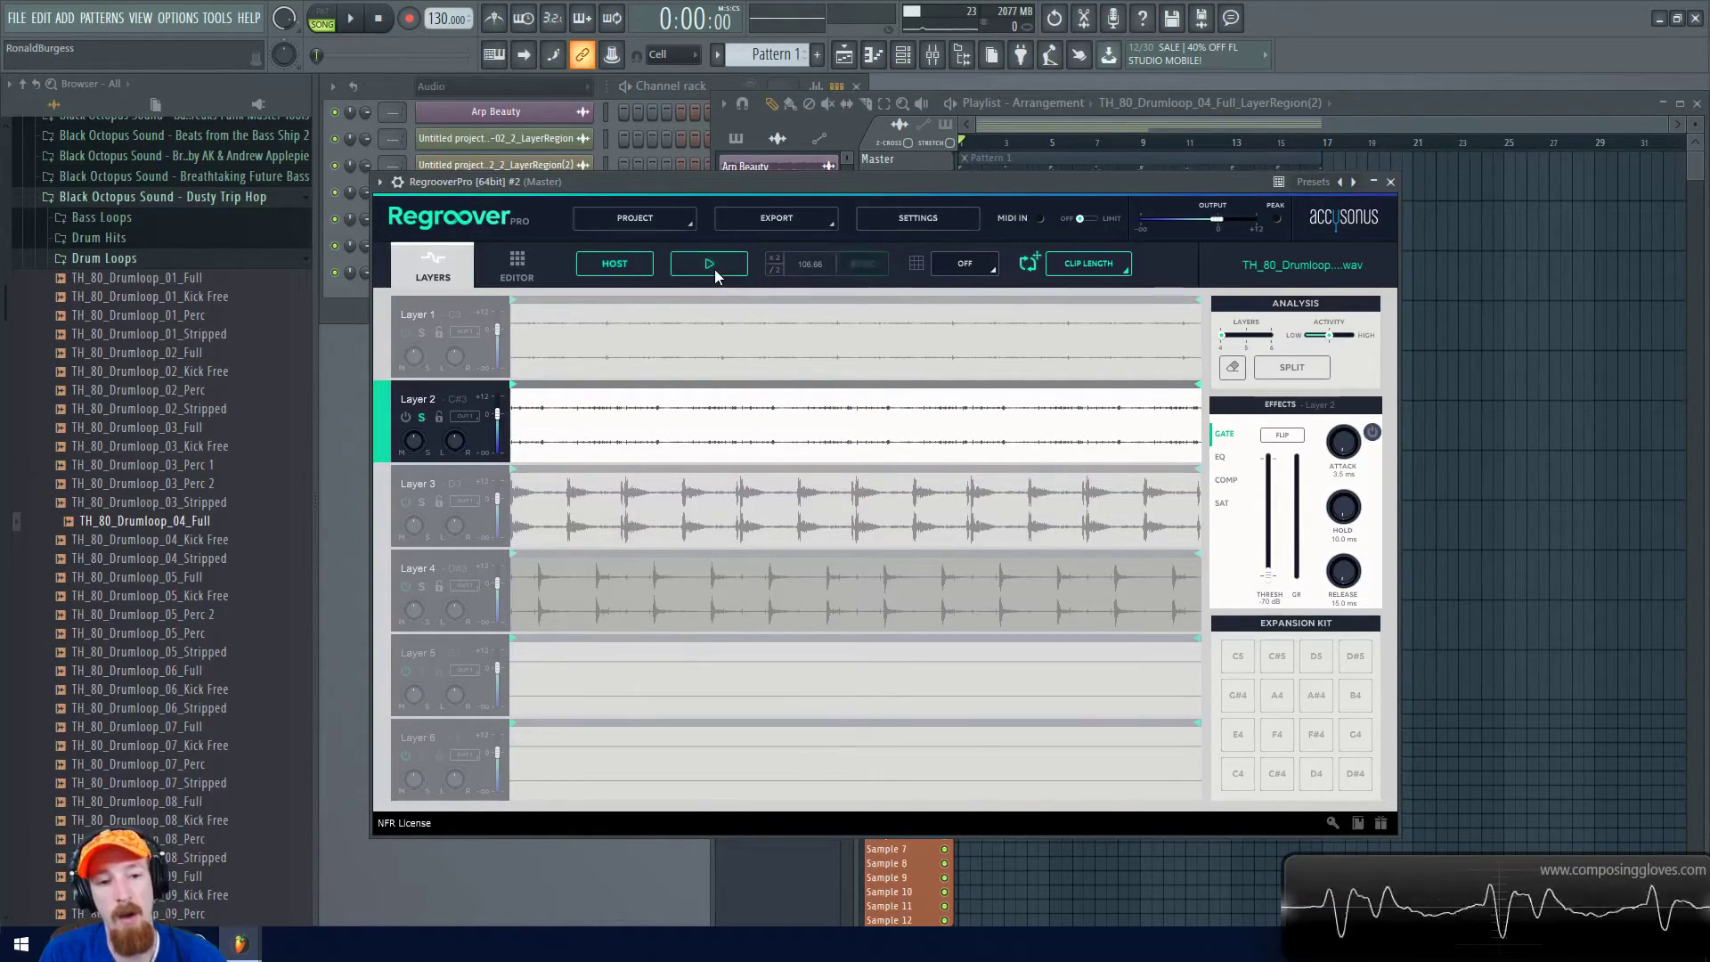
click(714, 269)
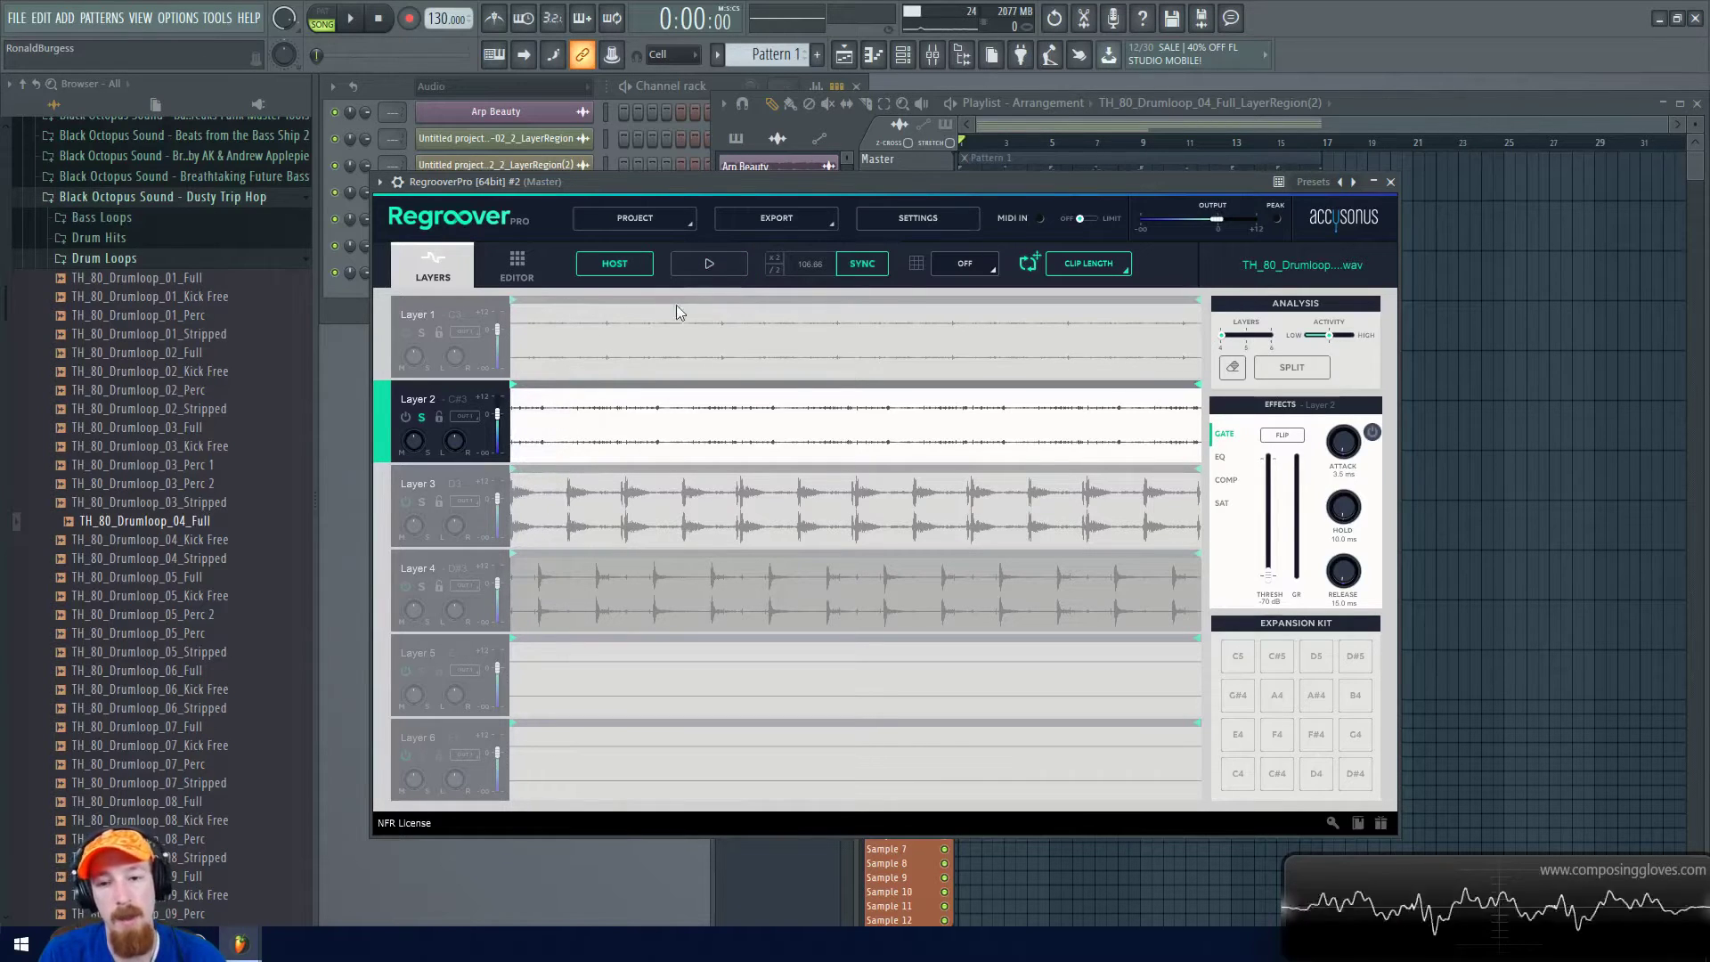
Bring the playlist to the front and solo tracks Extra 6 and Extra 7 with the two drum layers
click(1233, 147)
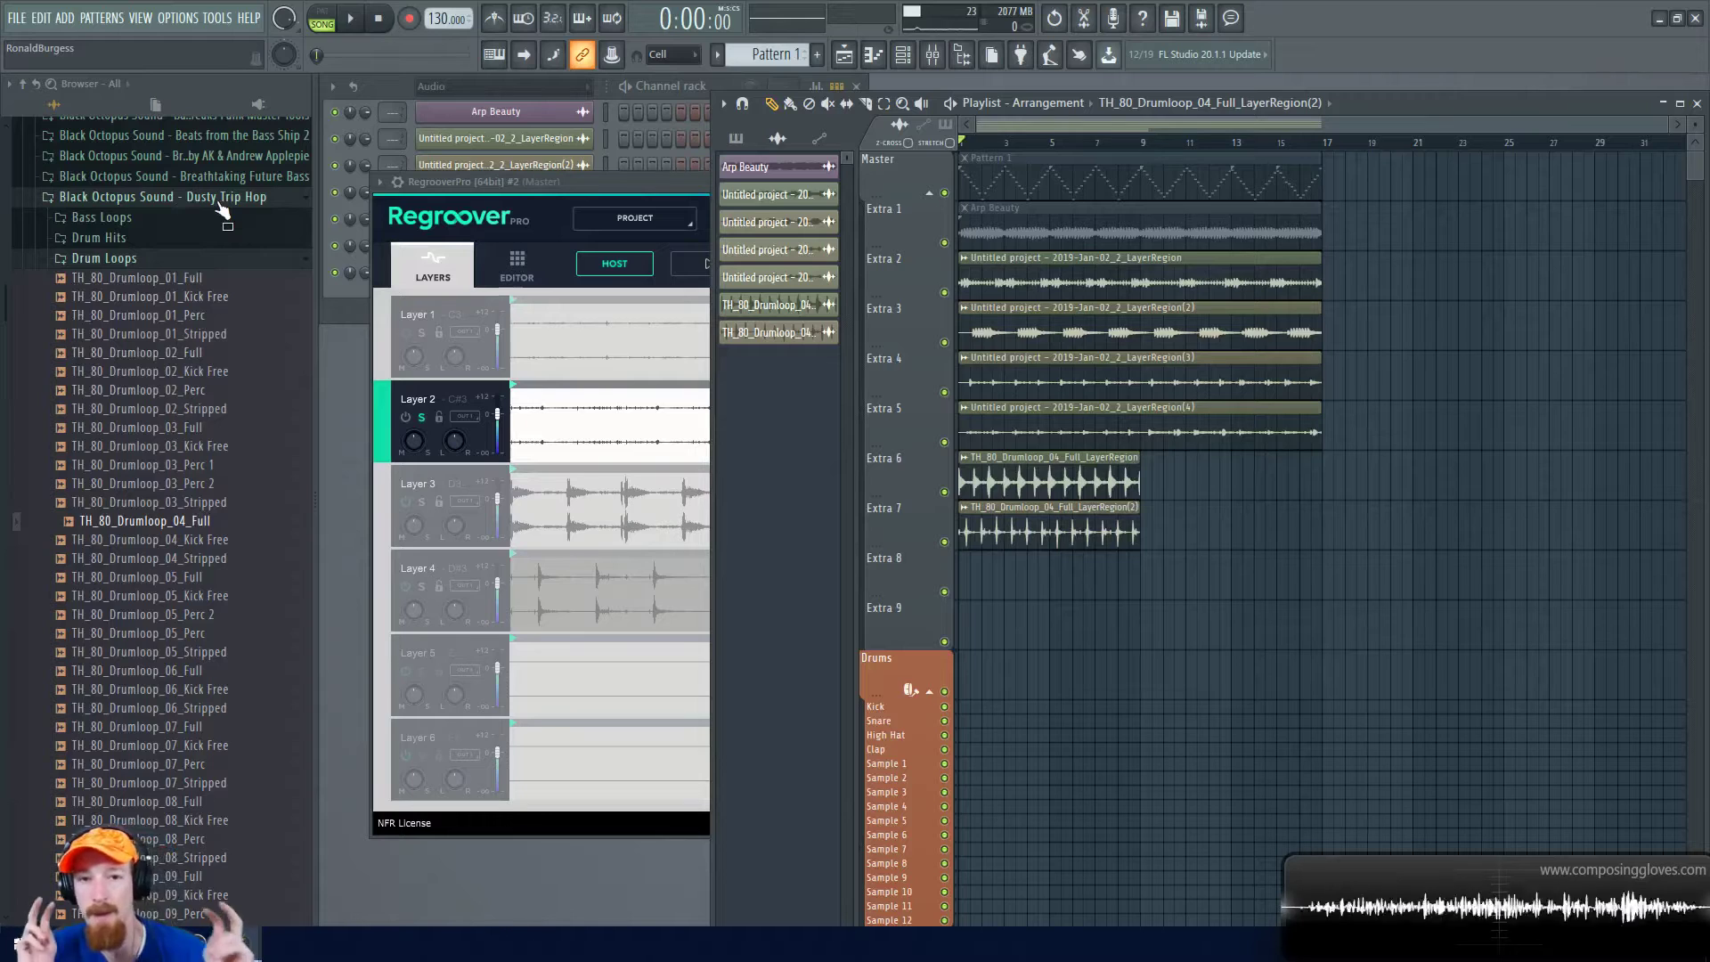
scroll(1076, 132, up, 3)
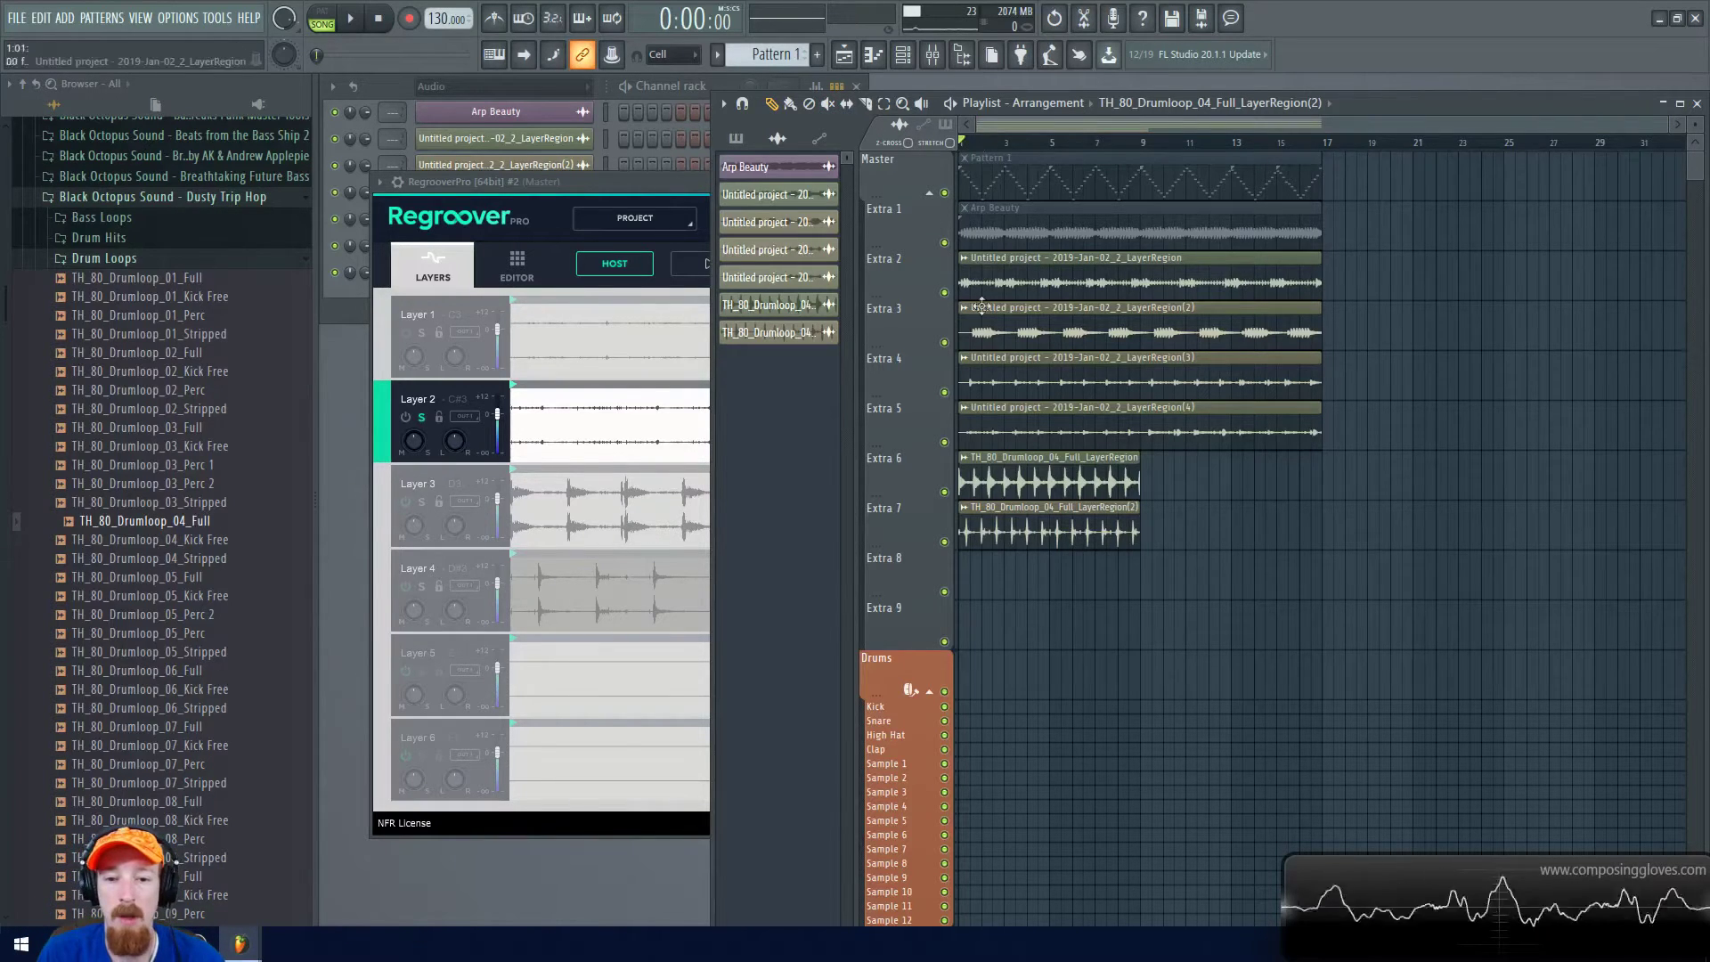
click(1076, 545)
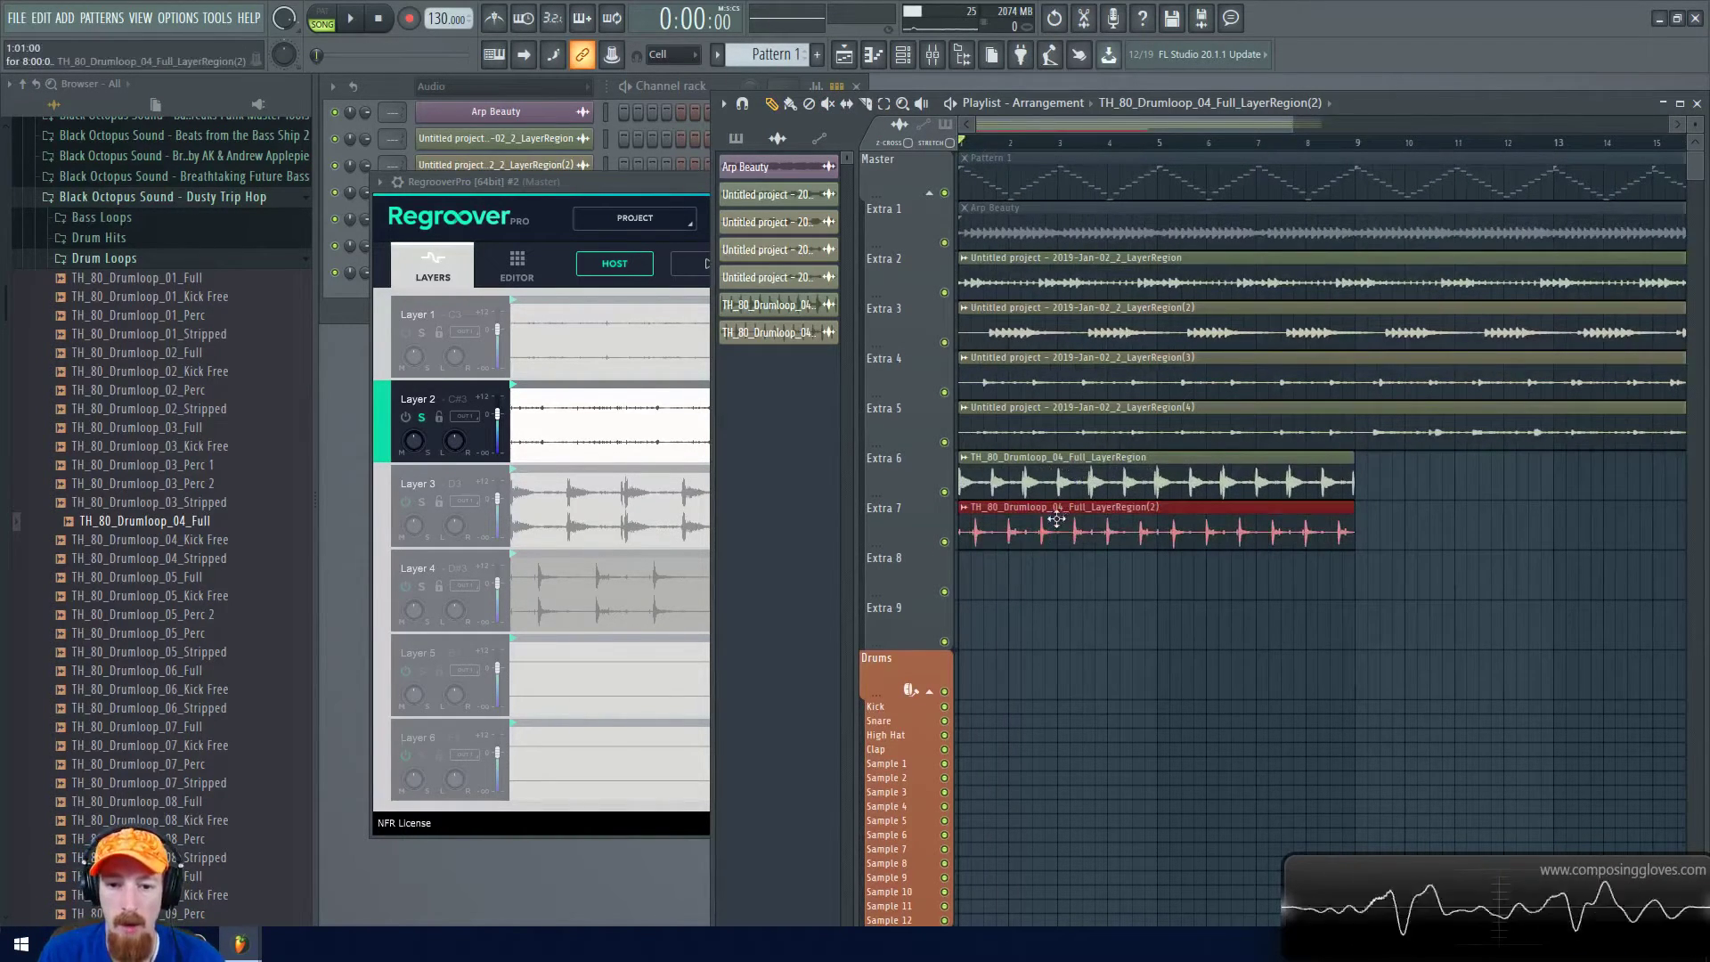
right_click(930, 496)
click(950, 496)
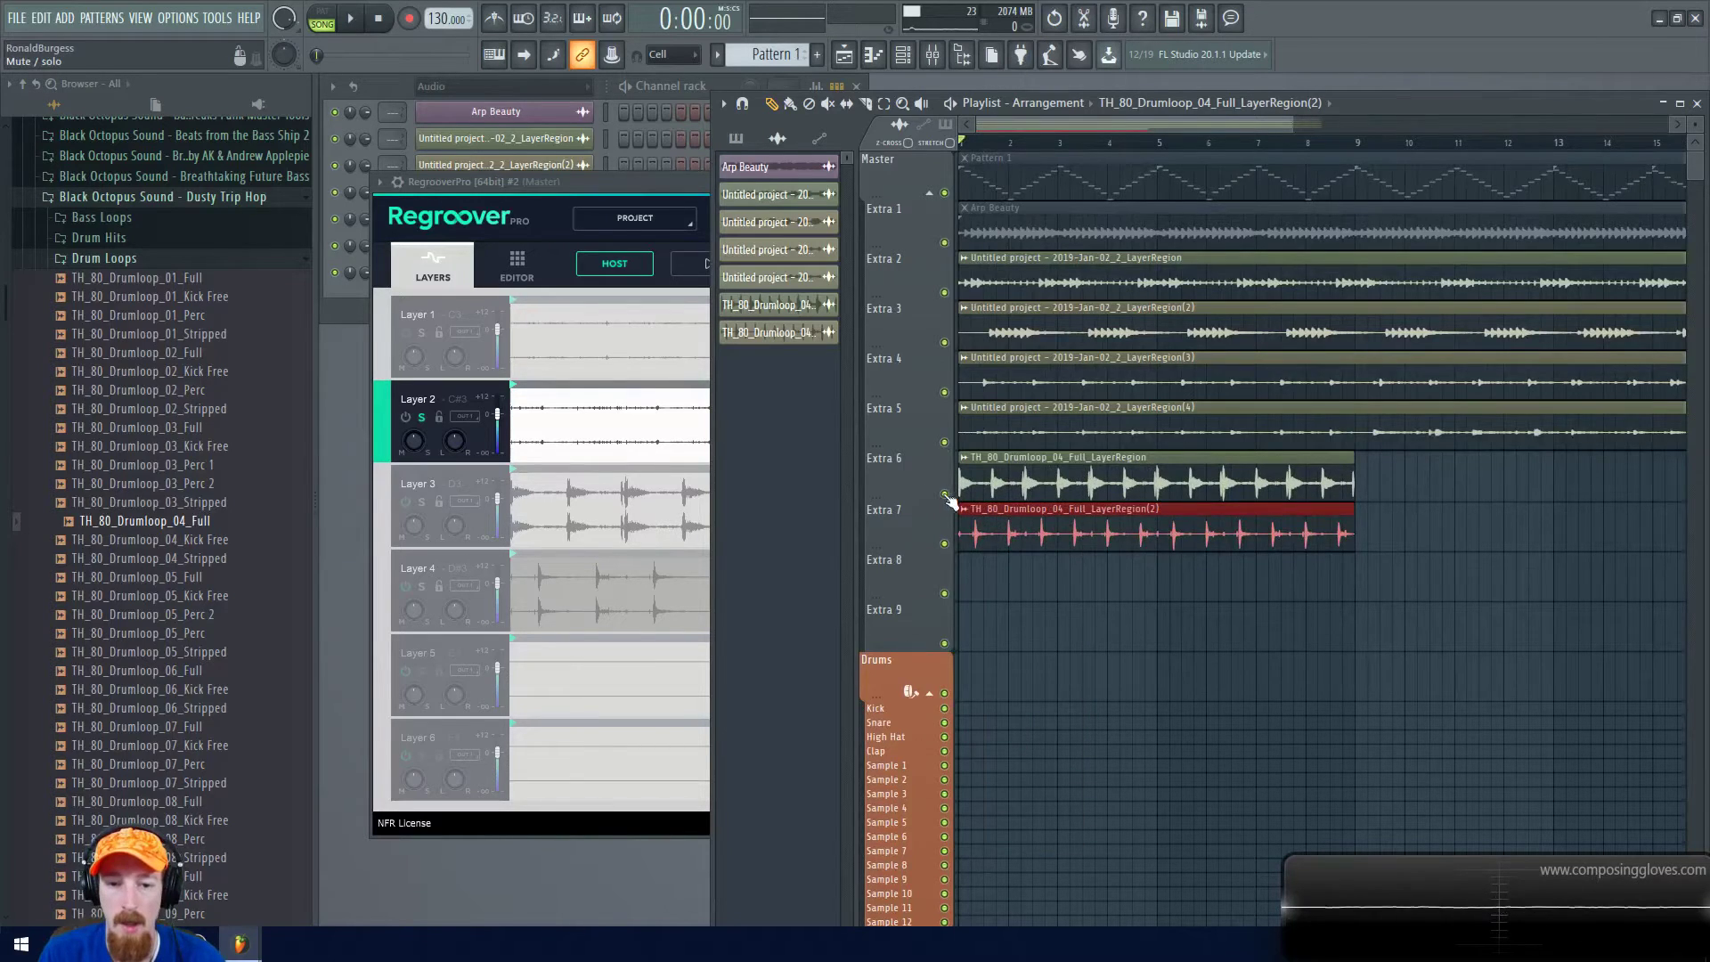
right_click(944, 543)
Open the first RegrooverPro instance from the channel rack, check the arpeggio's layers and close the window
key(F6)
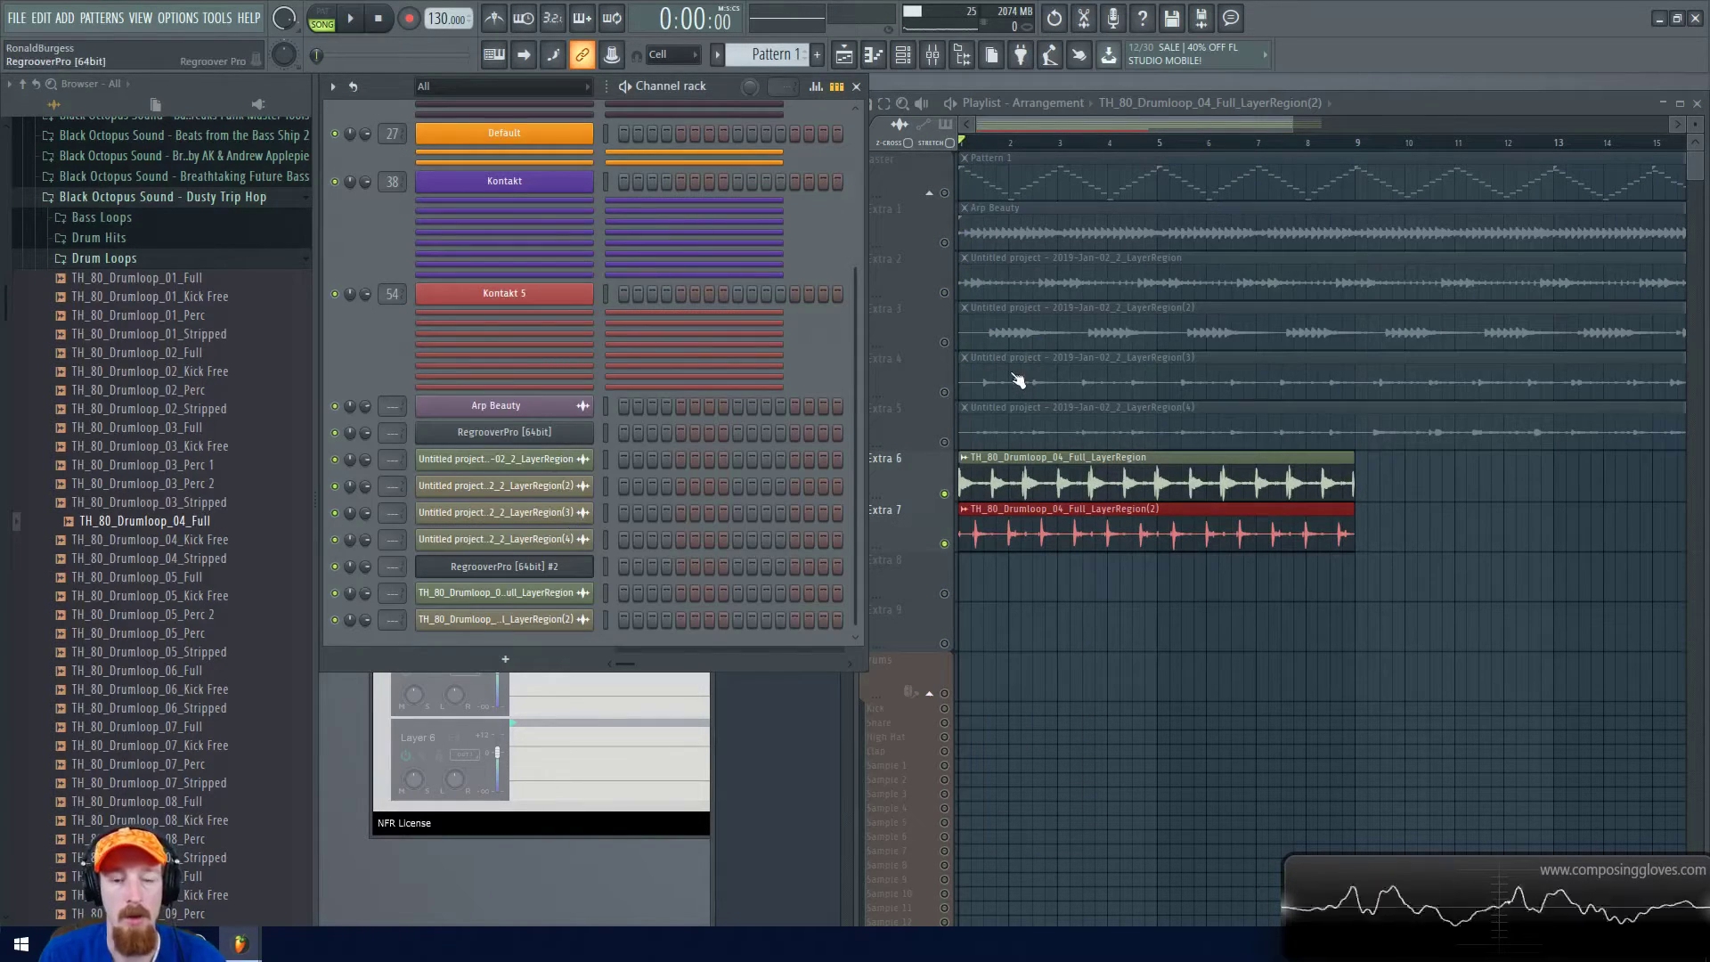
click(482, 433)
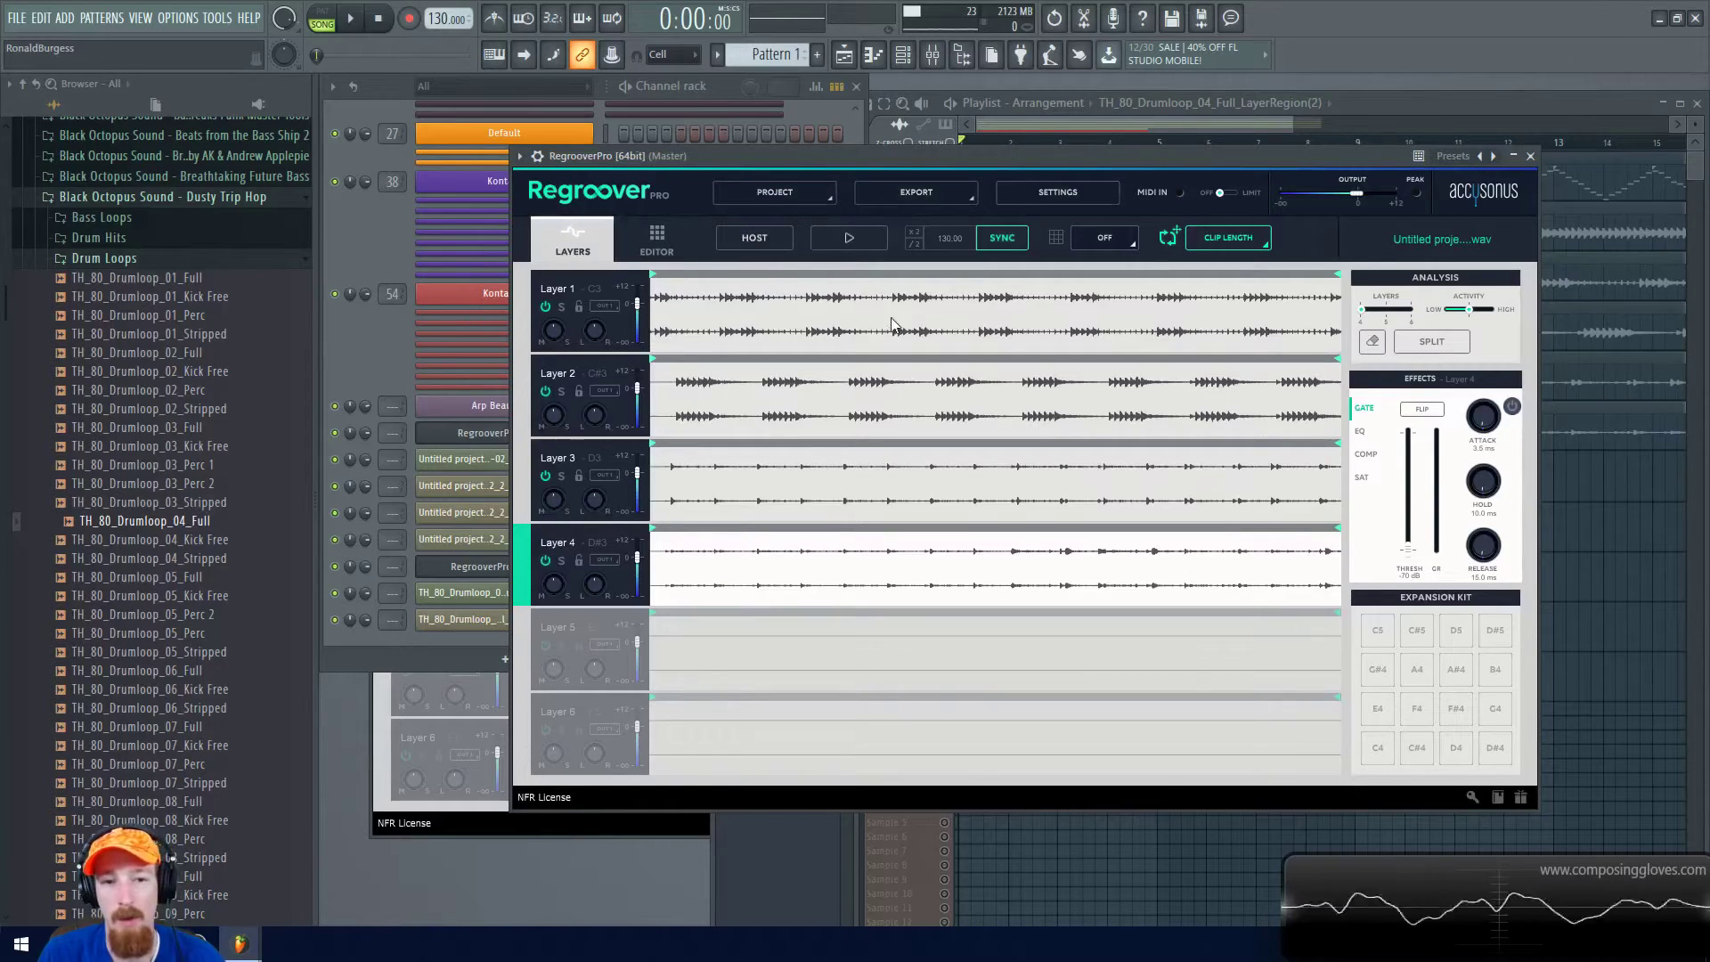
click(1529, 155)
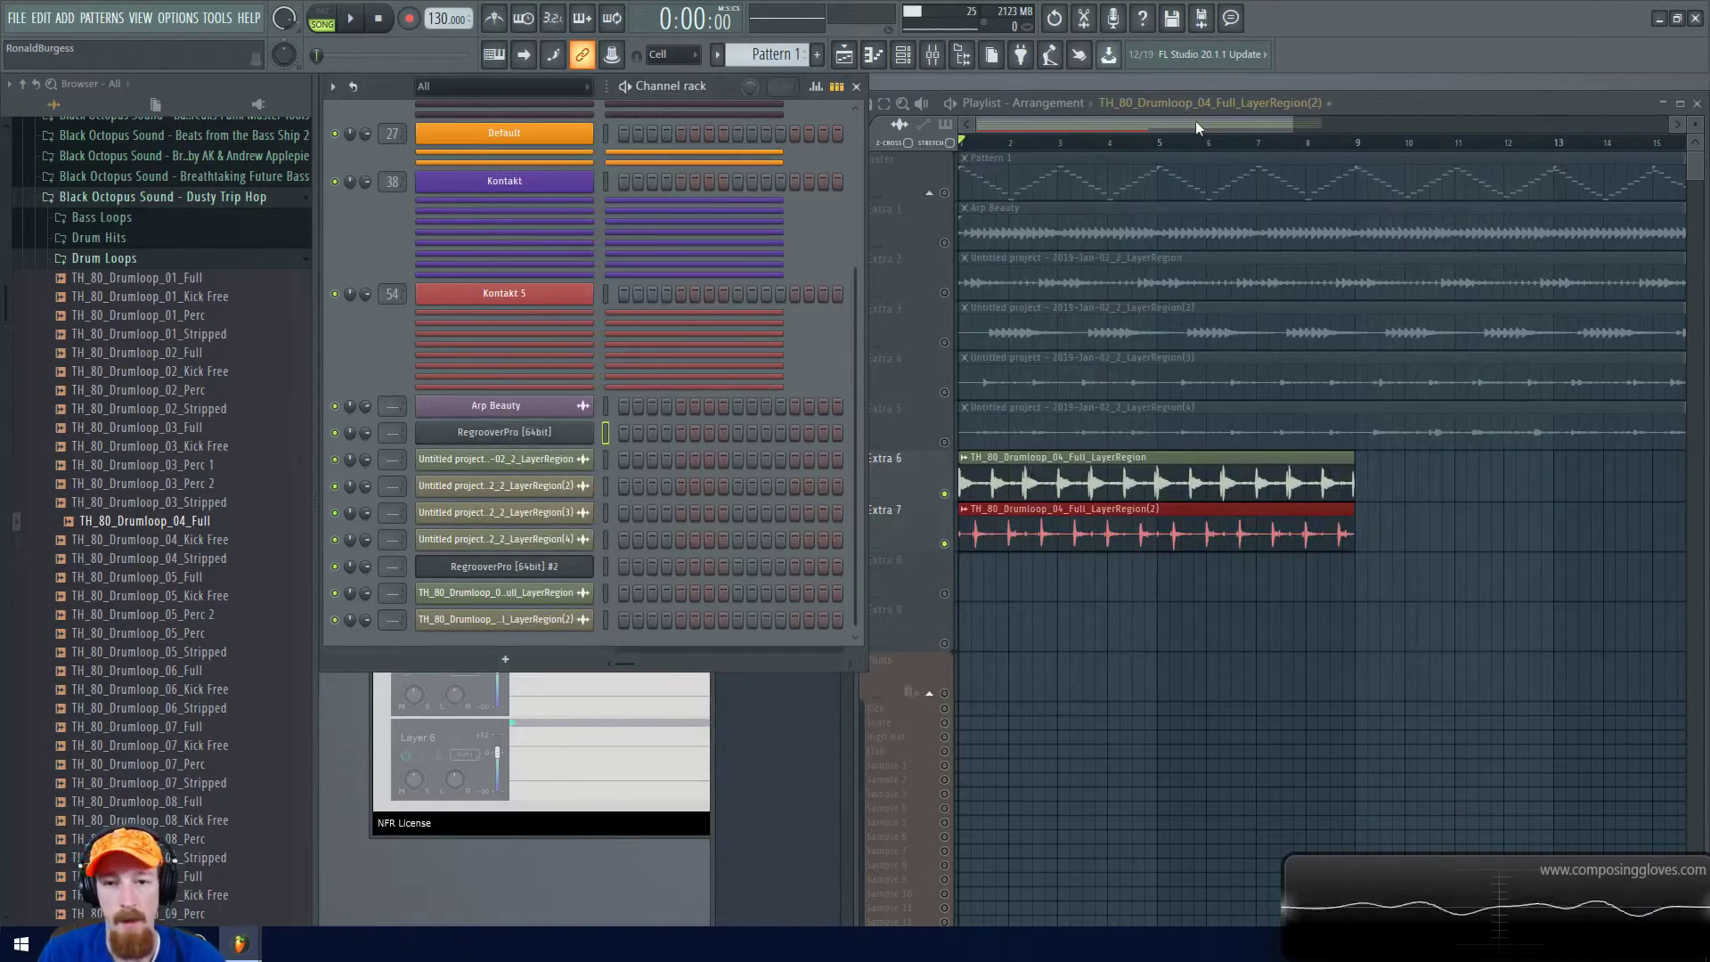
Play the two drum layers on their own, stop playback and re-enable all playlist tracks
key(space)
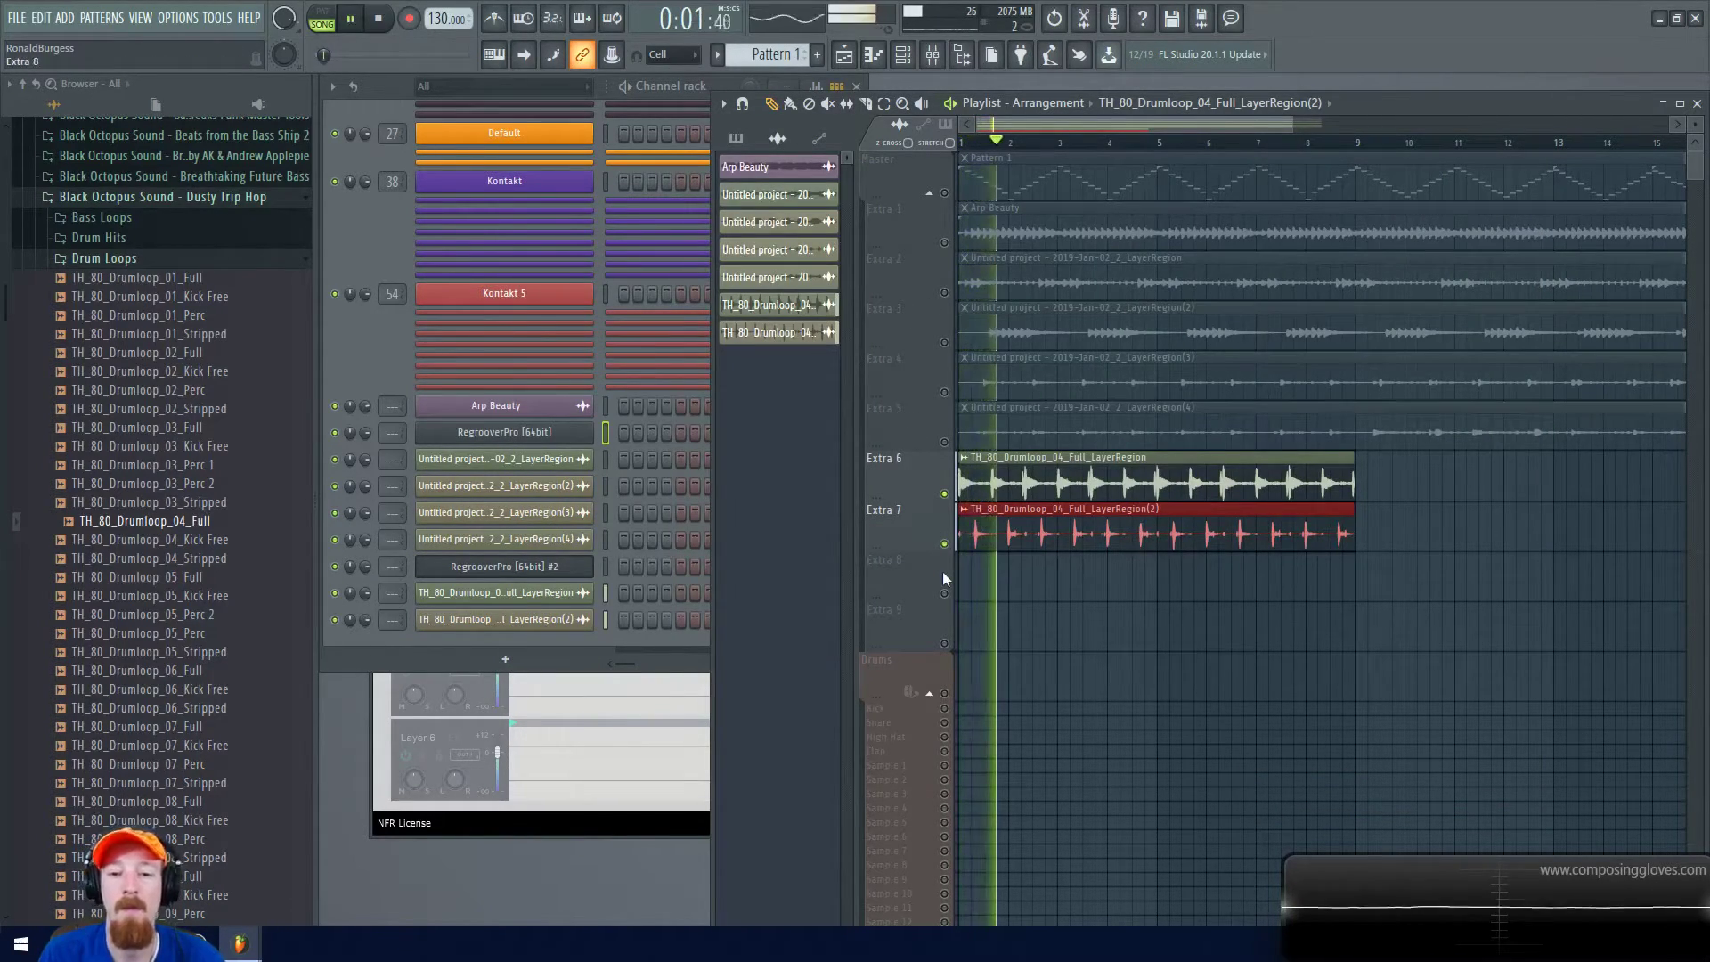
key(space)
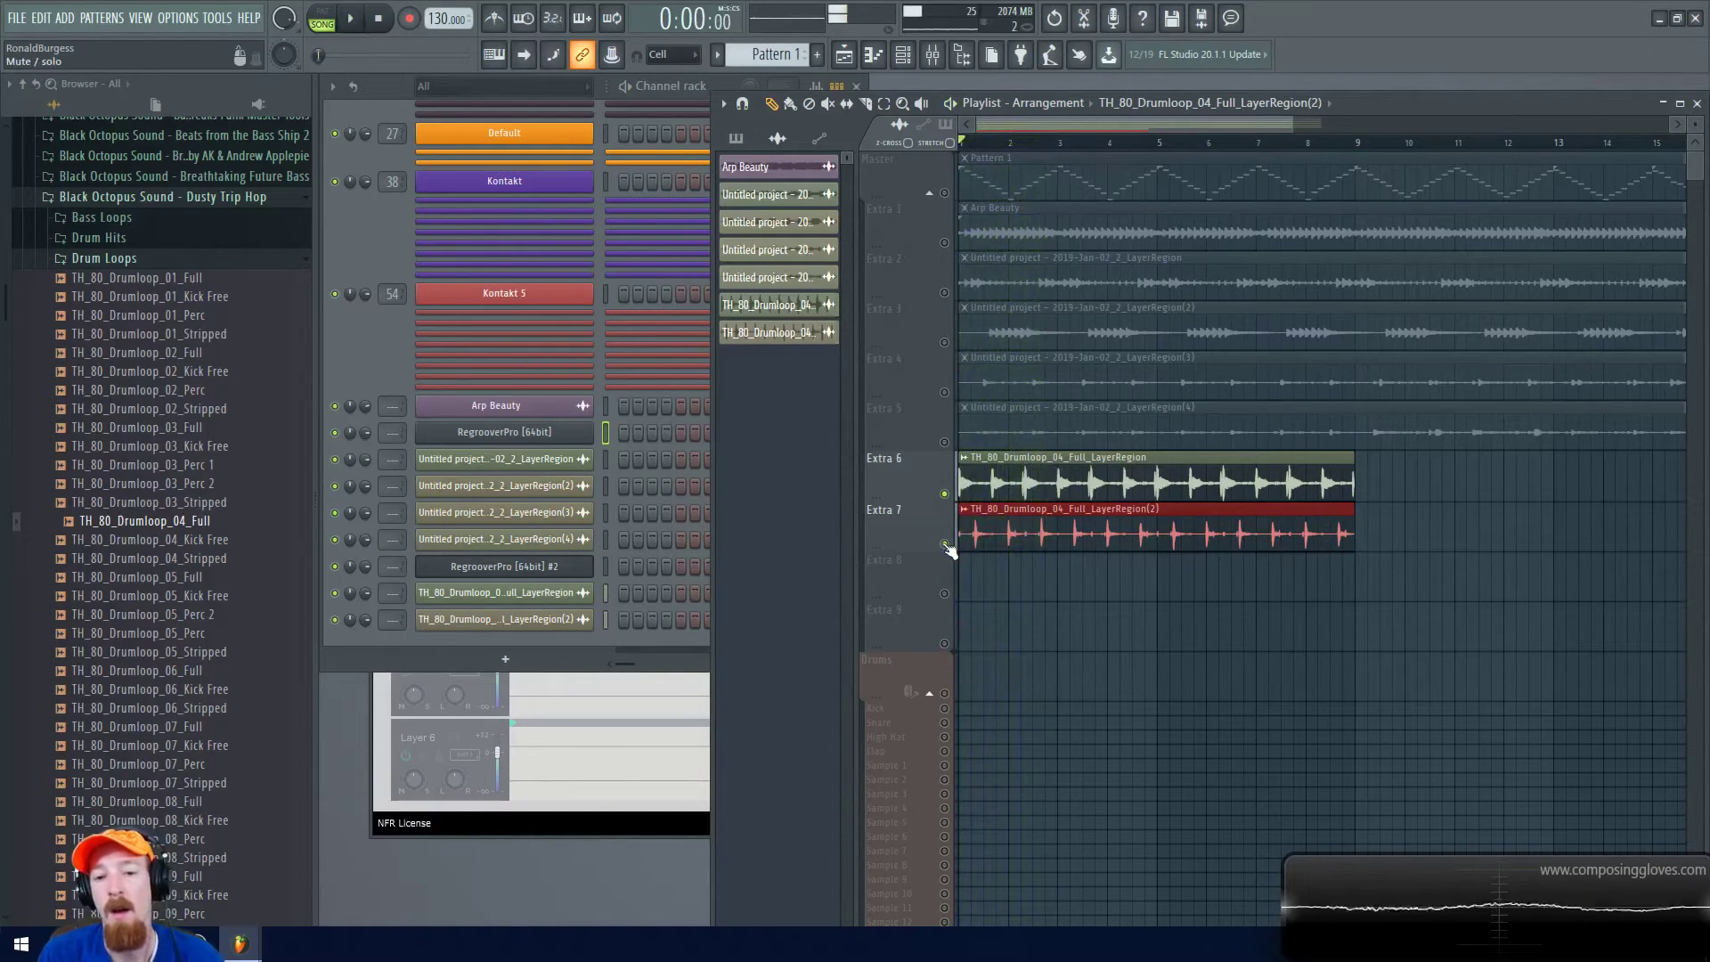
right_click(945, 544)
Play the arpeggio layers together with the drum layers from the start of the song, then stop playback
scroll(1071, 368, down, 2)
scroll(1071, 368, down, 1)
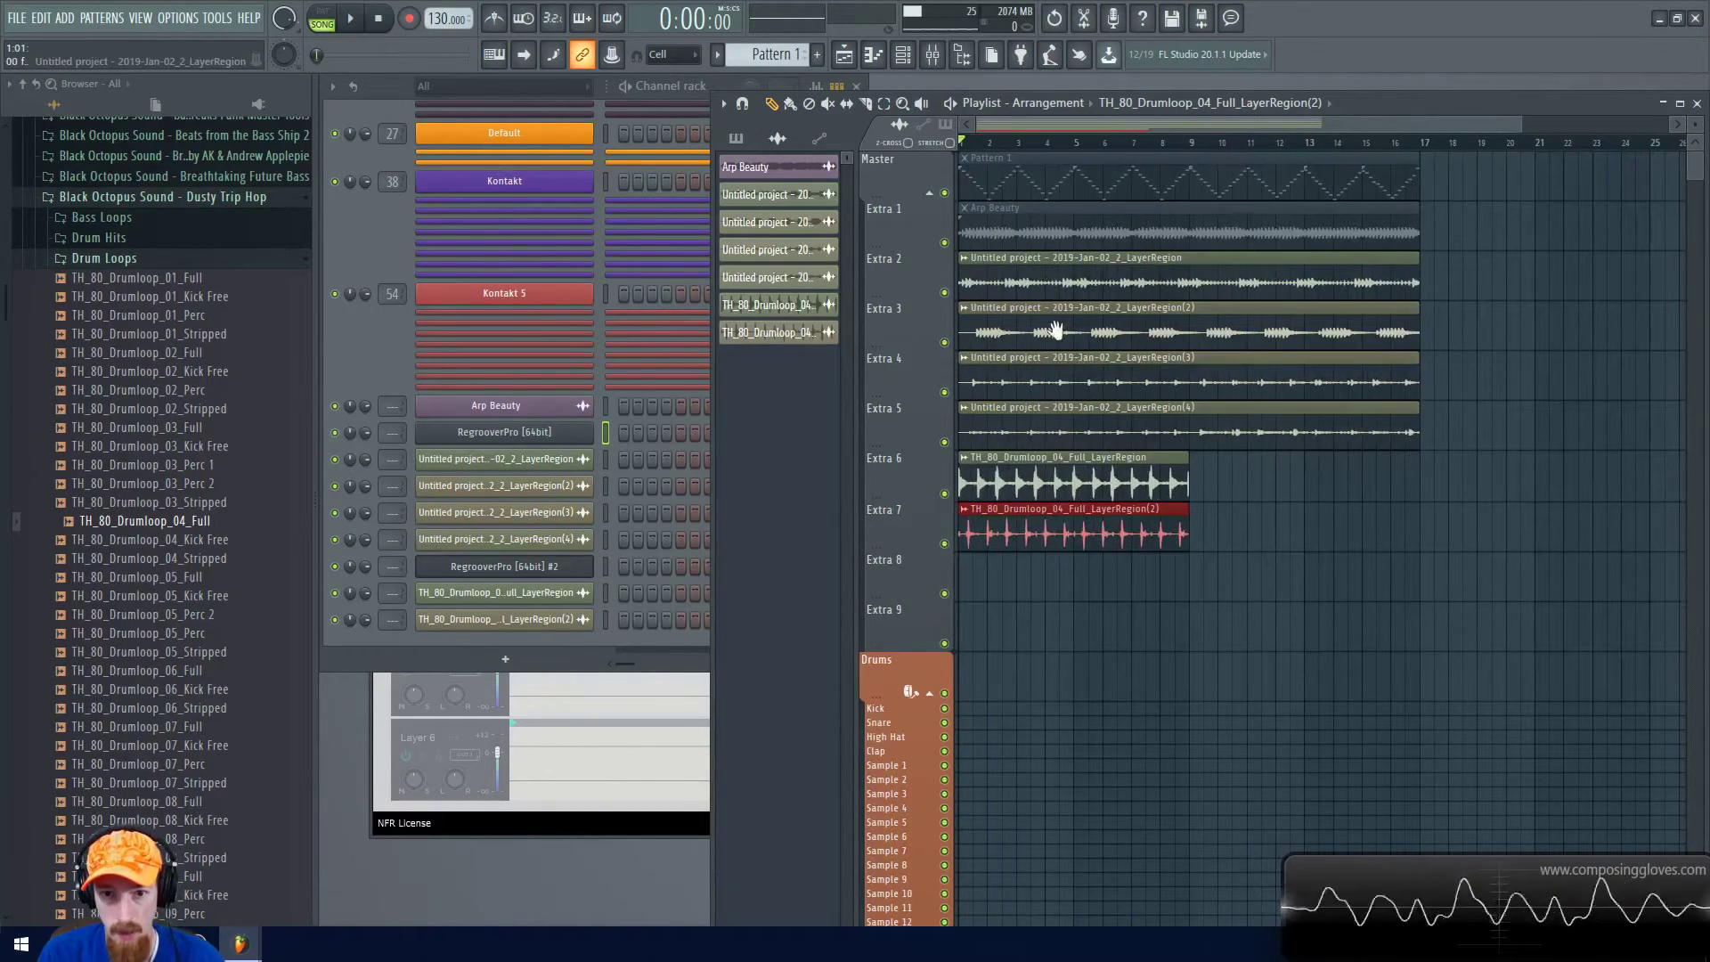
key(space)
scroll(1056, 332, up, 3)
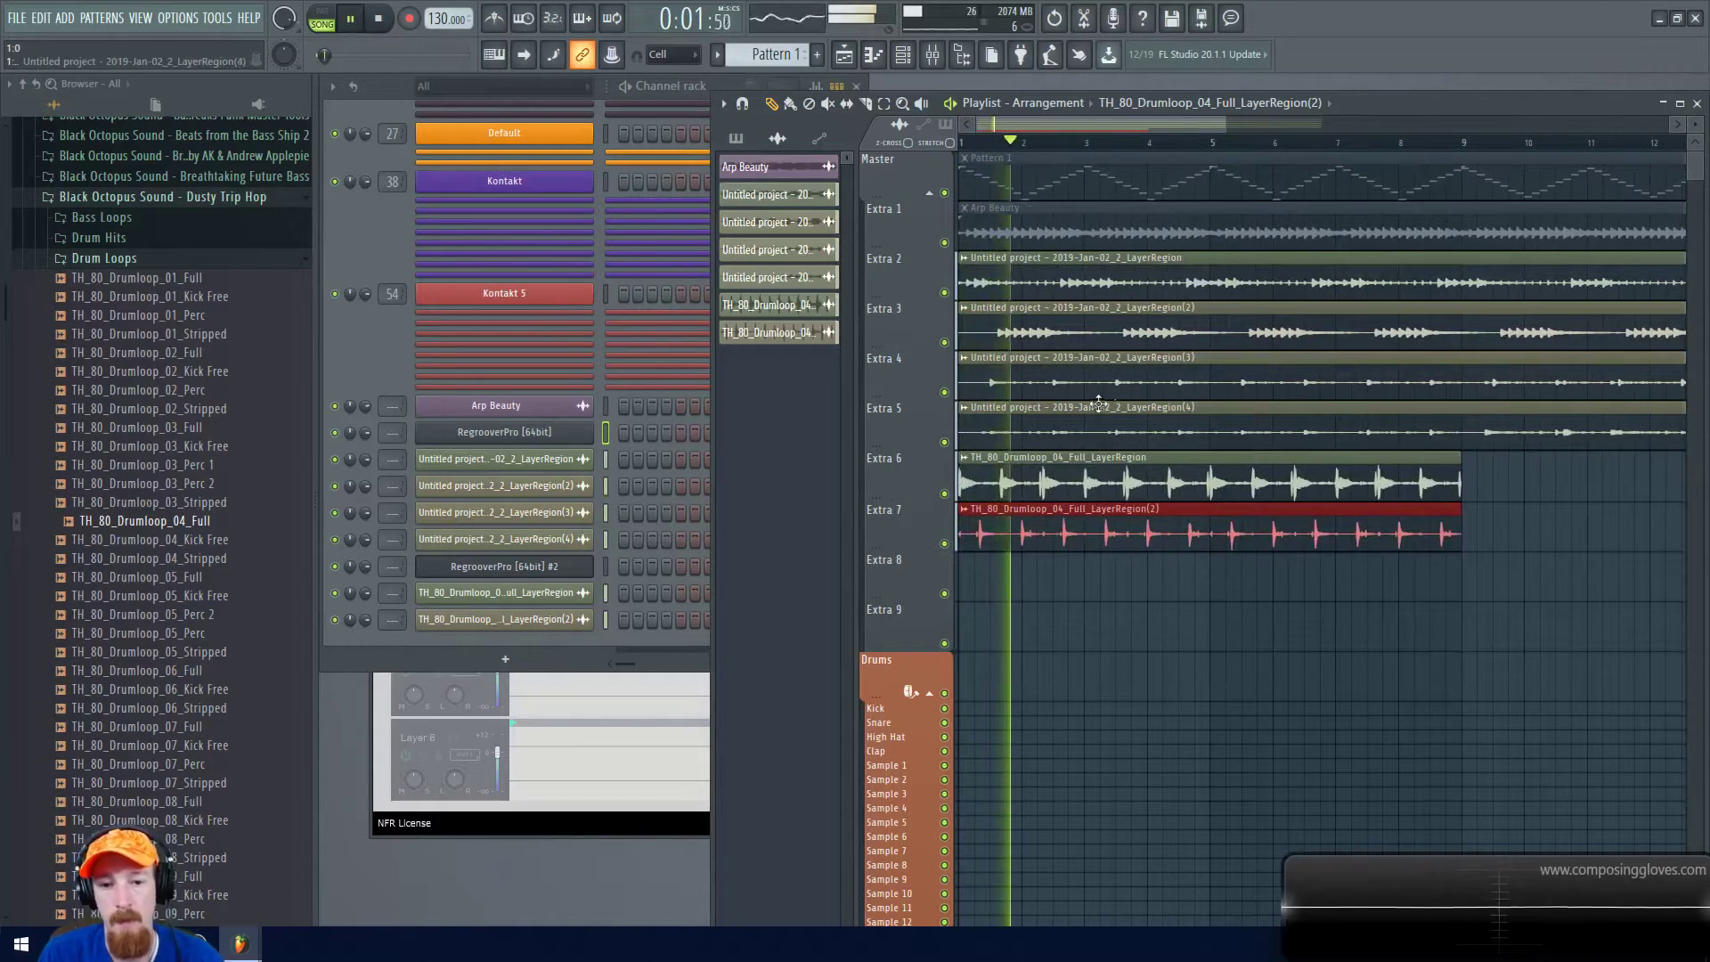
scroll(1060, 354, up, 1)
key(space)
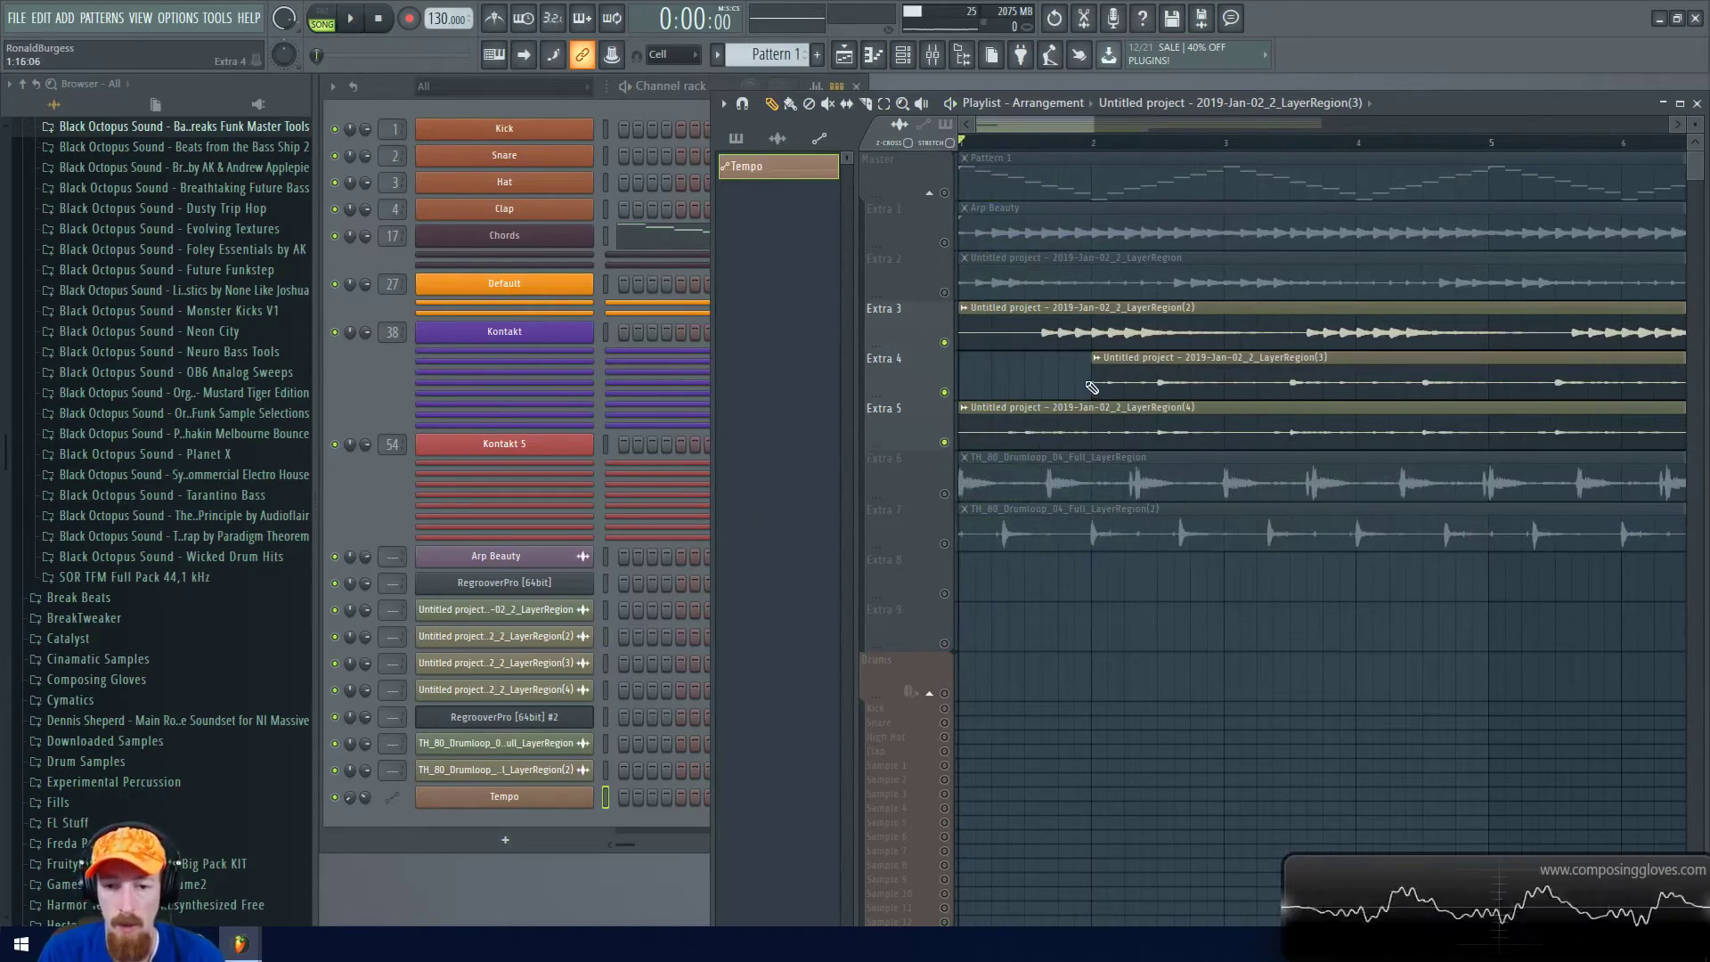
Slice the Extra 3 clip at bar 2 and trim the second piece to start halfway through bar 3
shift+click(1098, 340)
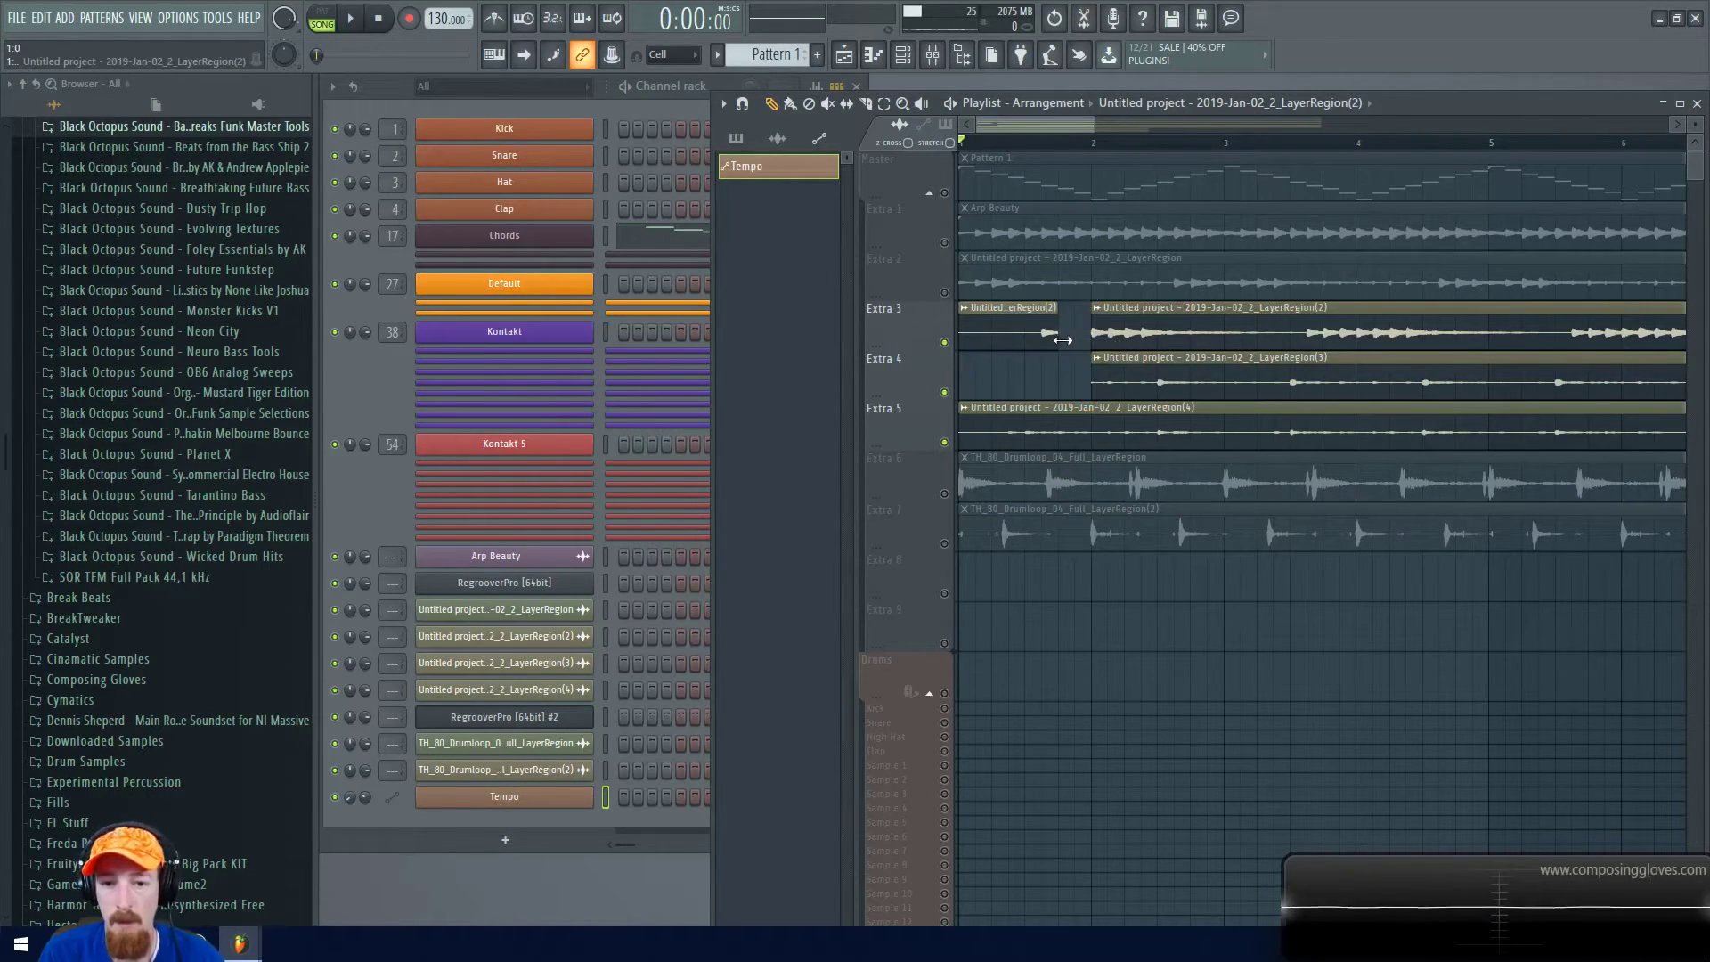
drag(1093, 344, 1255, 349)
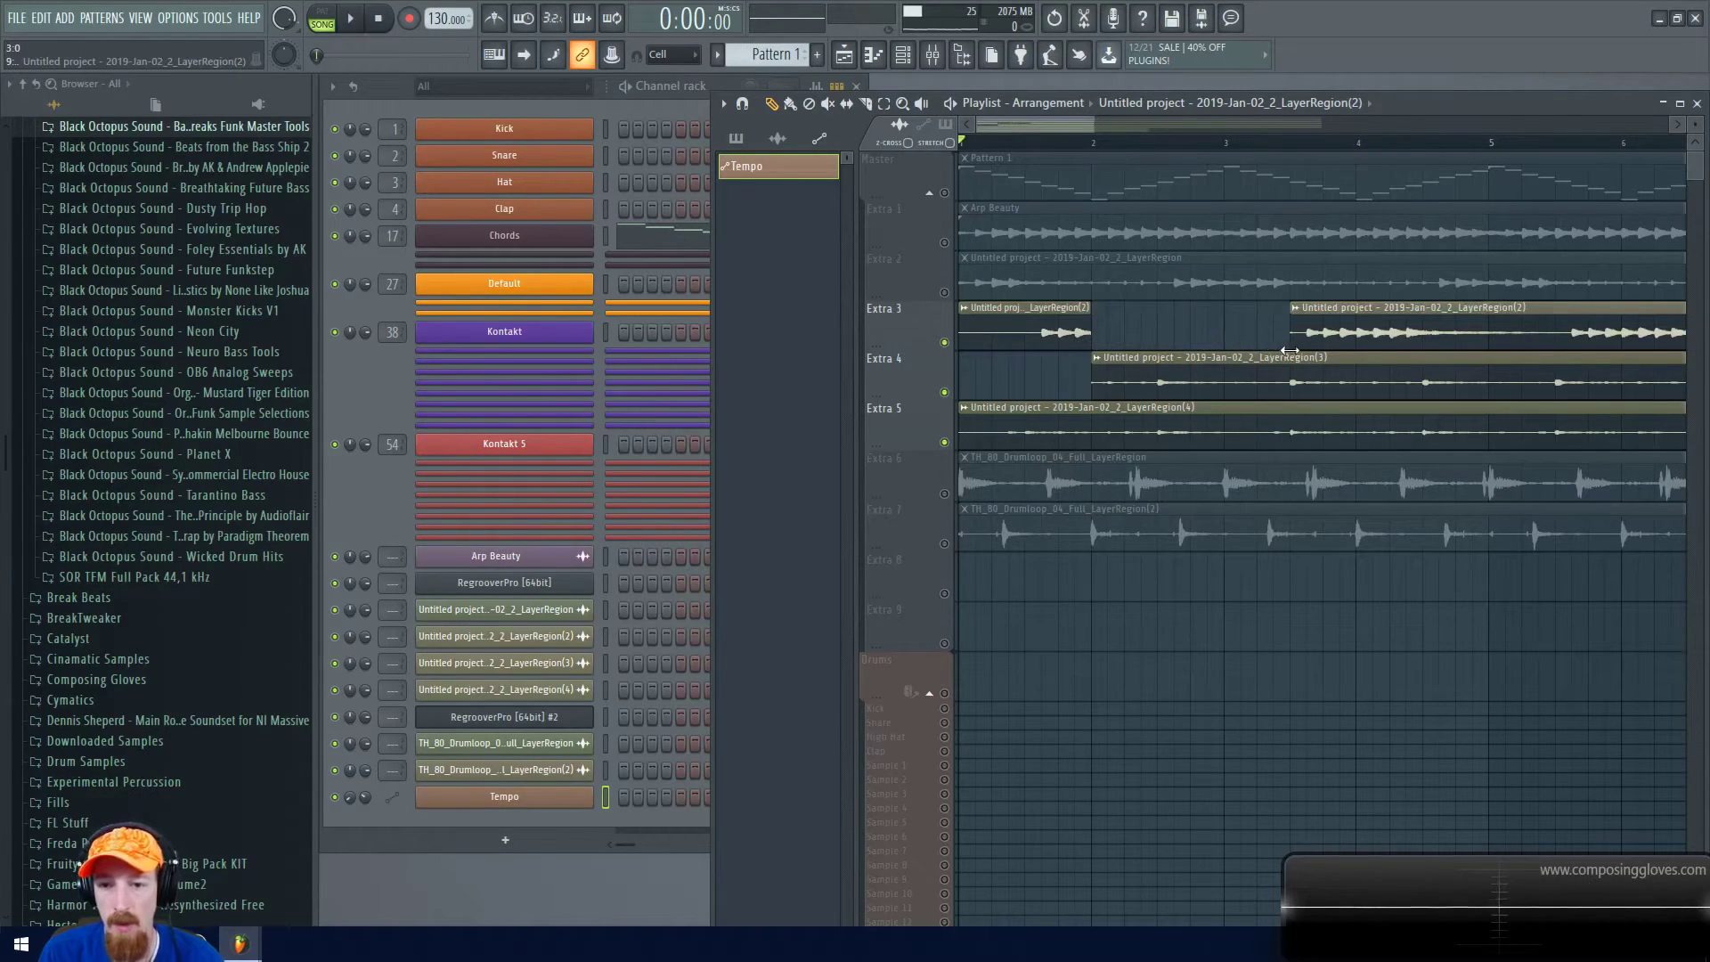
Unmute Extra 2, trim the start of its clip to bar 2 and listen to the staggered arpeggio layers
click(943, 293)
drag(960, 285, 1083, 296)
key(space)
scroll(1089, 297, down, 3)
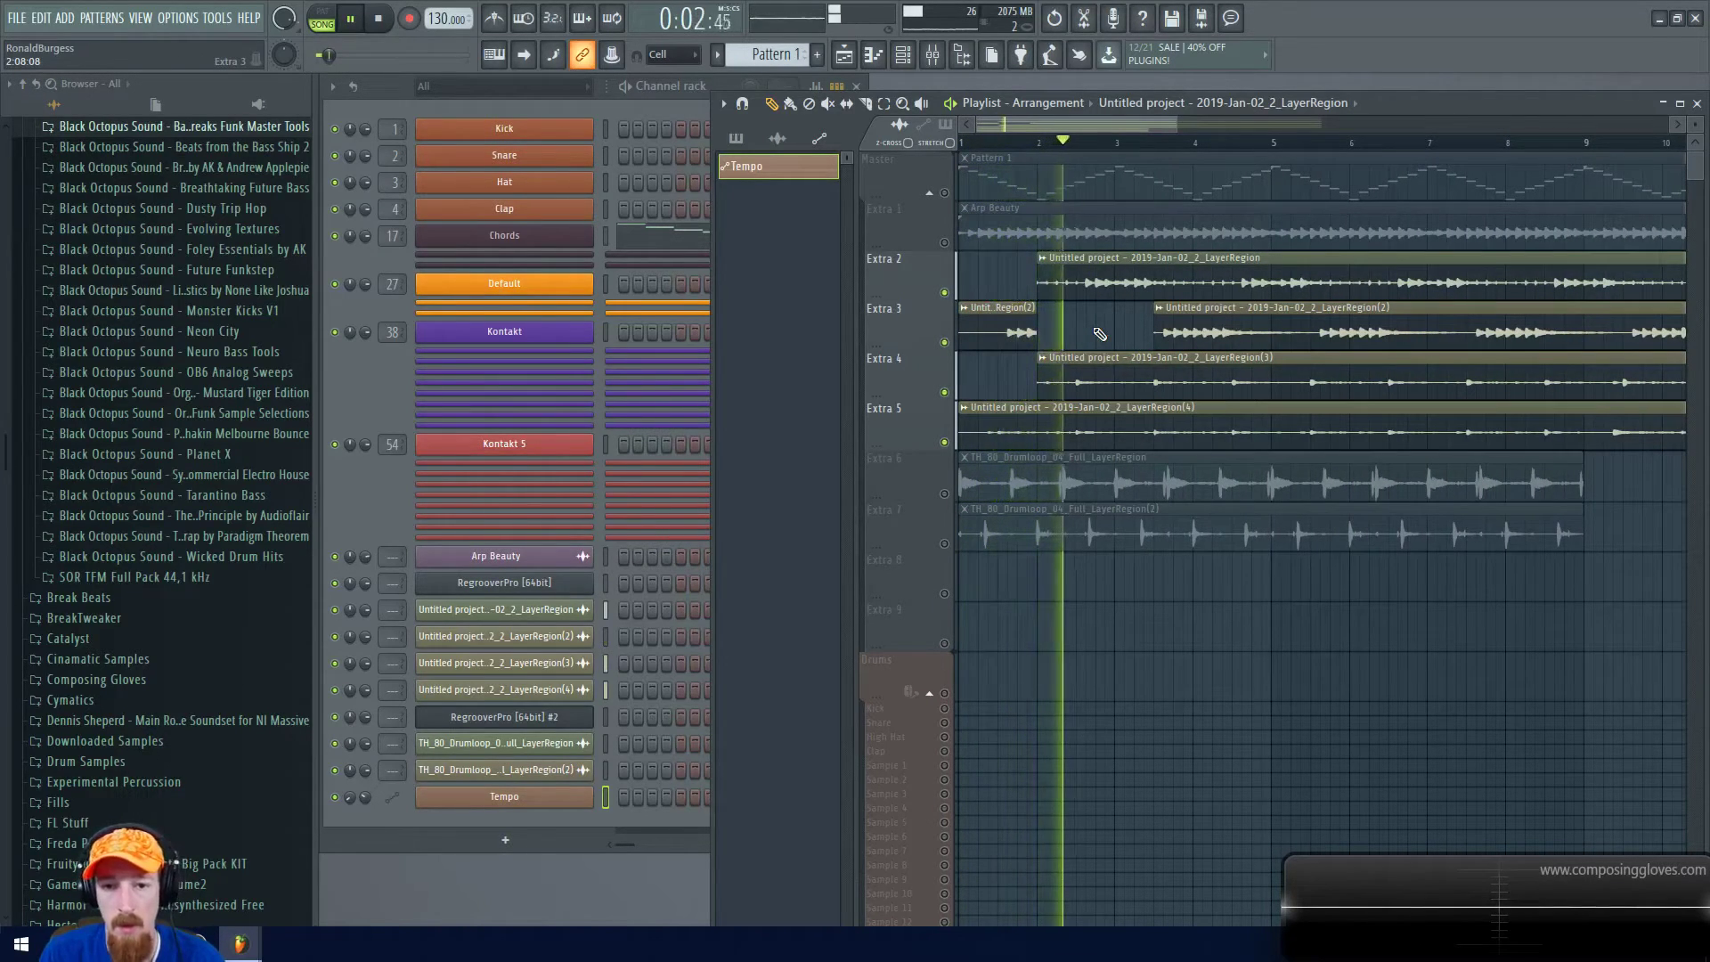
key(space)
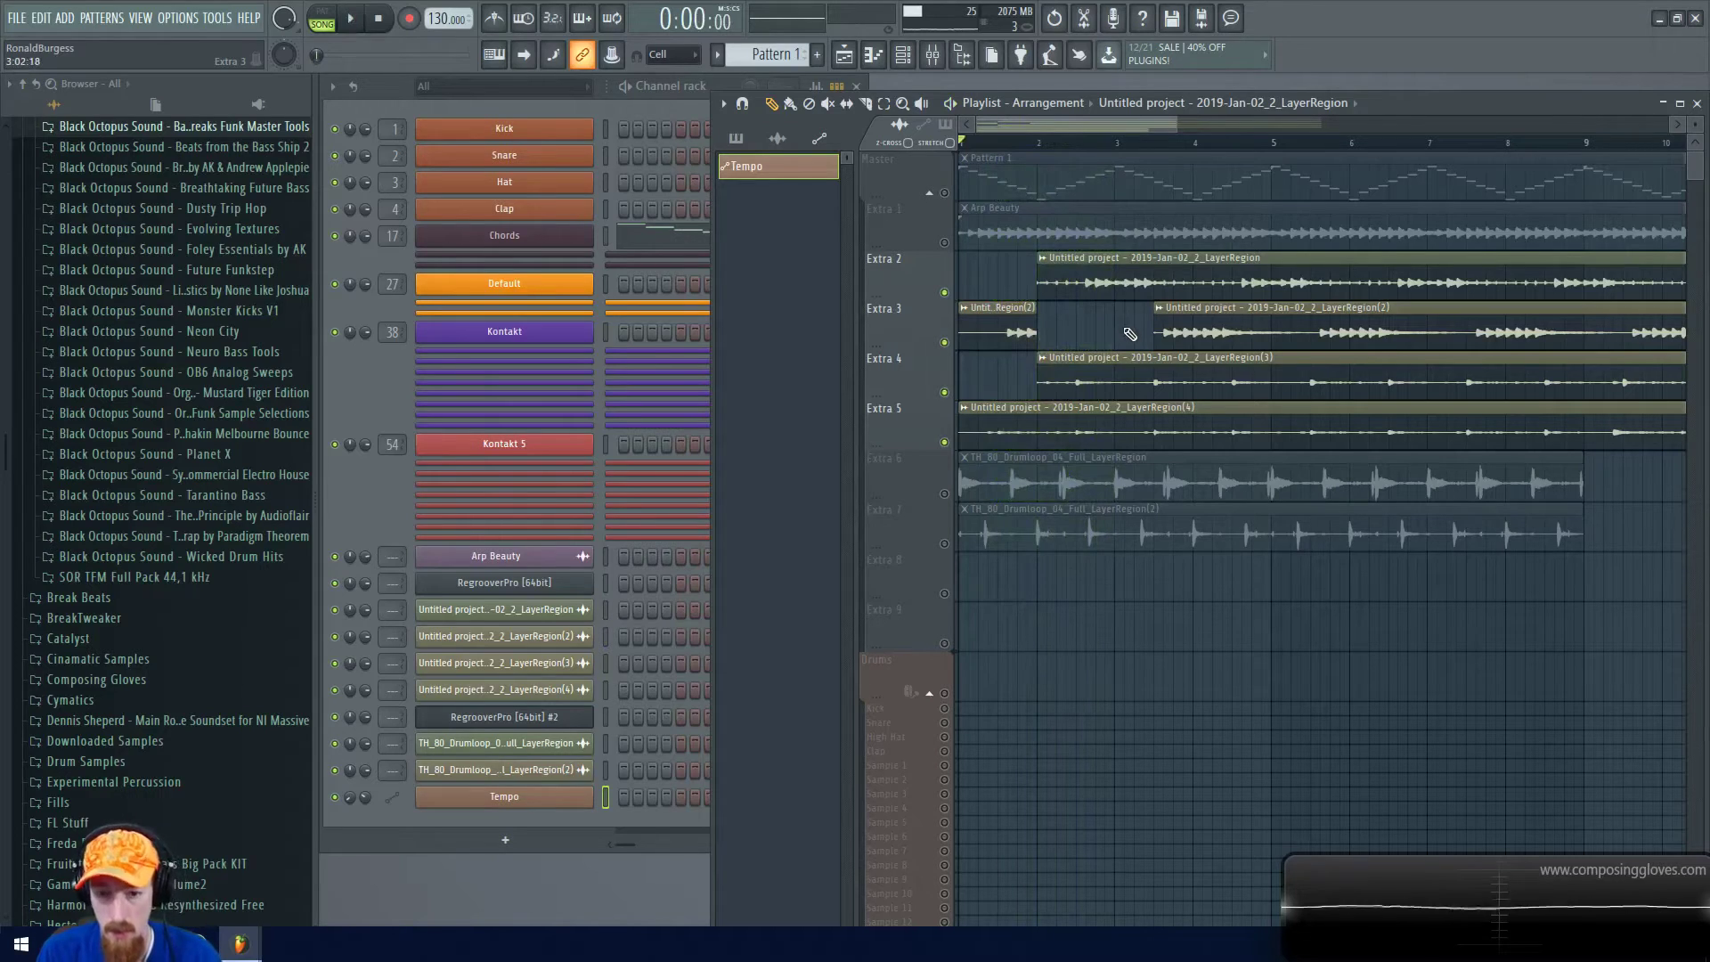
Slice the clips on Extra 2, Extra 4 and Extra 5 at bar 3, undoing the misplaced first cut
drag(1131, 287, 1131, 311)
key(ctrl+z)
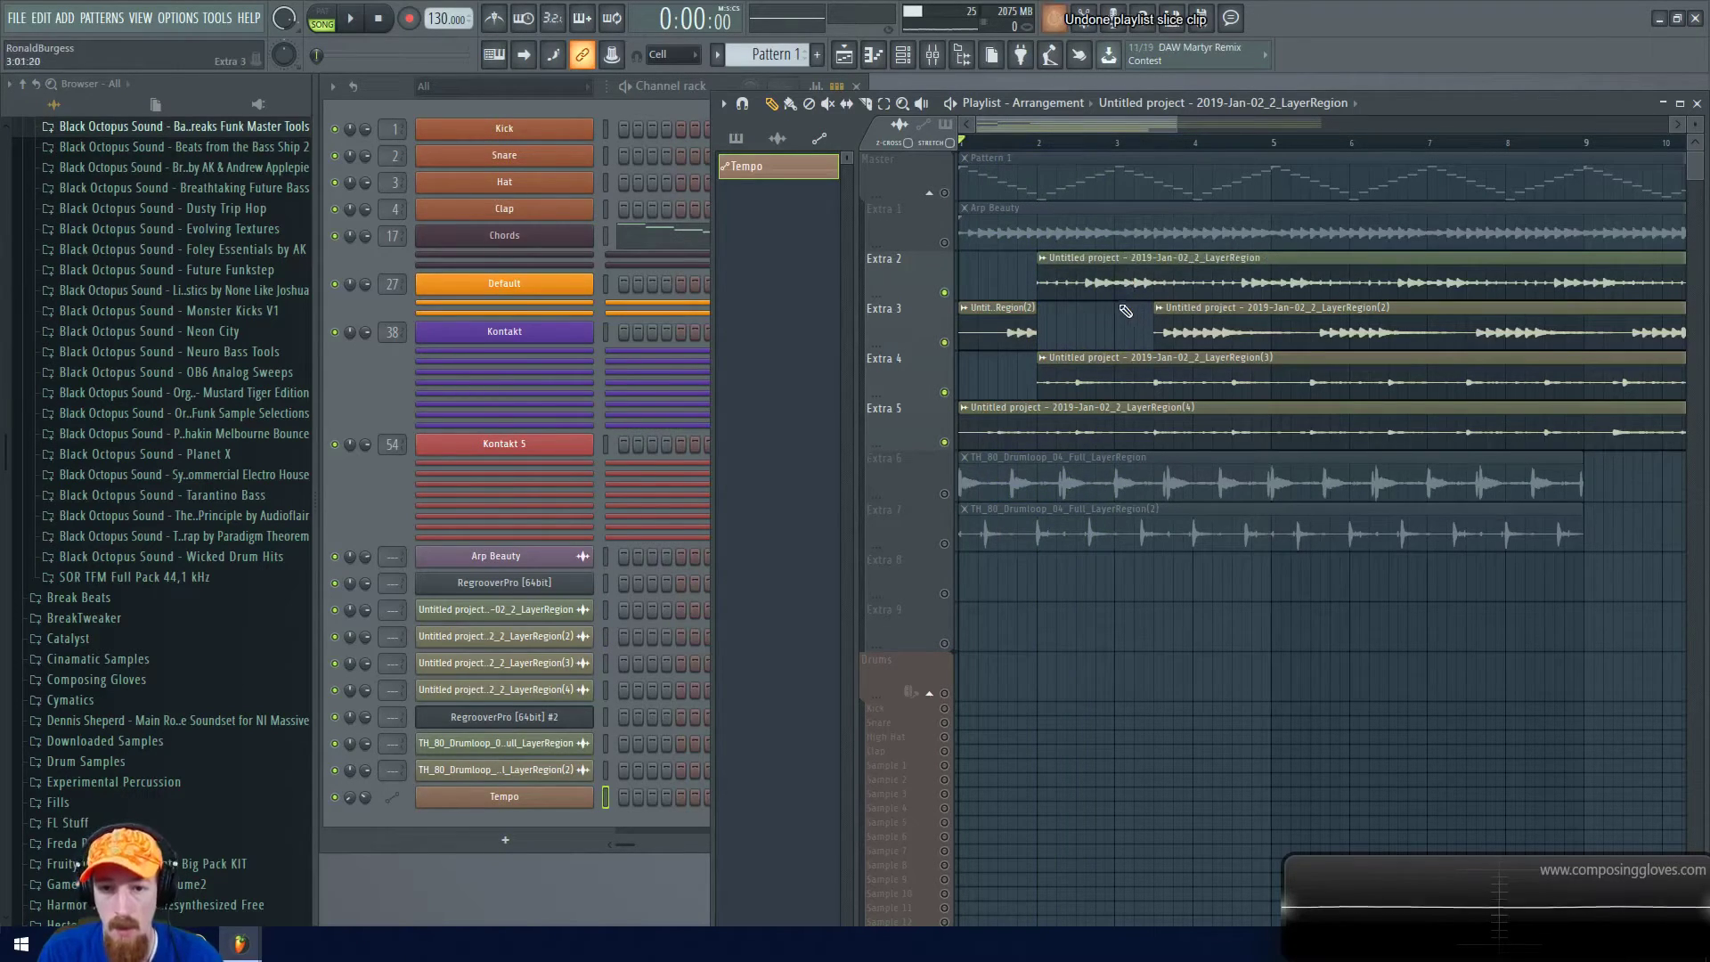
drag(1127, 298, 1116, 298)
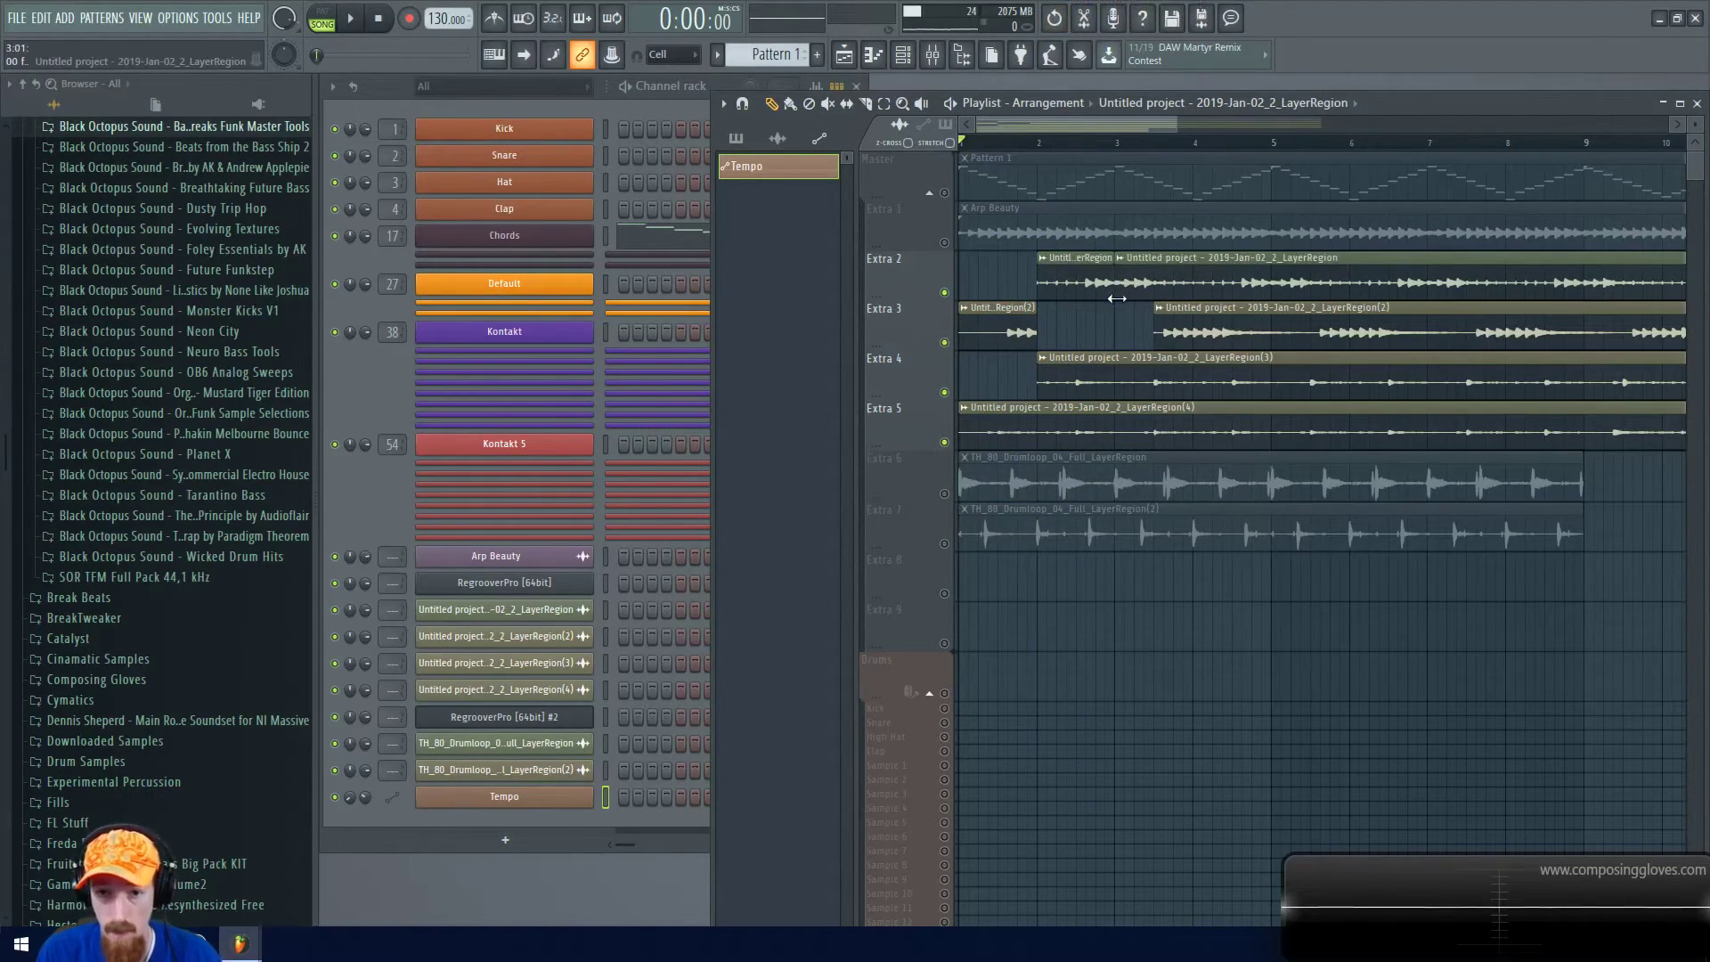
drag(1123, 366, 1124, 426)
Select the clips after bar 3 on Extra 2 to Extra 5 and move them so the section starts at bar 5
scroll(1157, 352, down, 3)
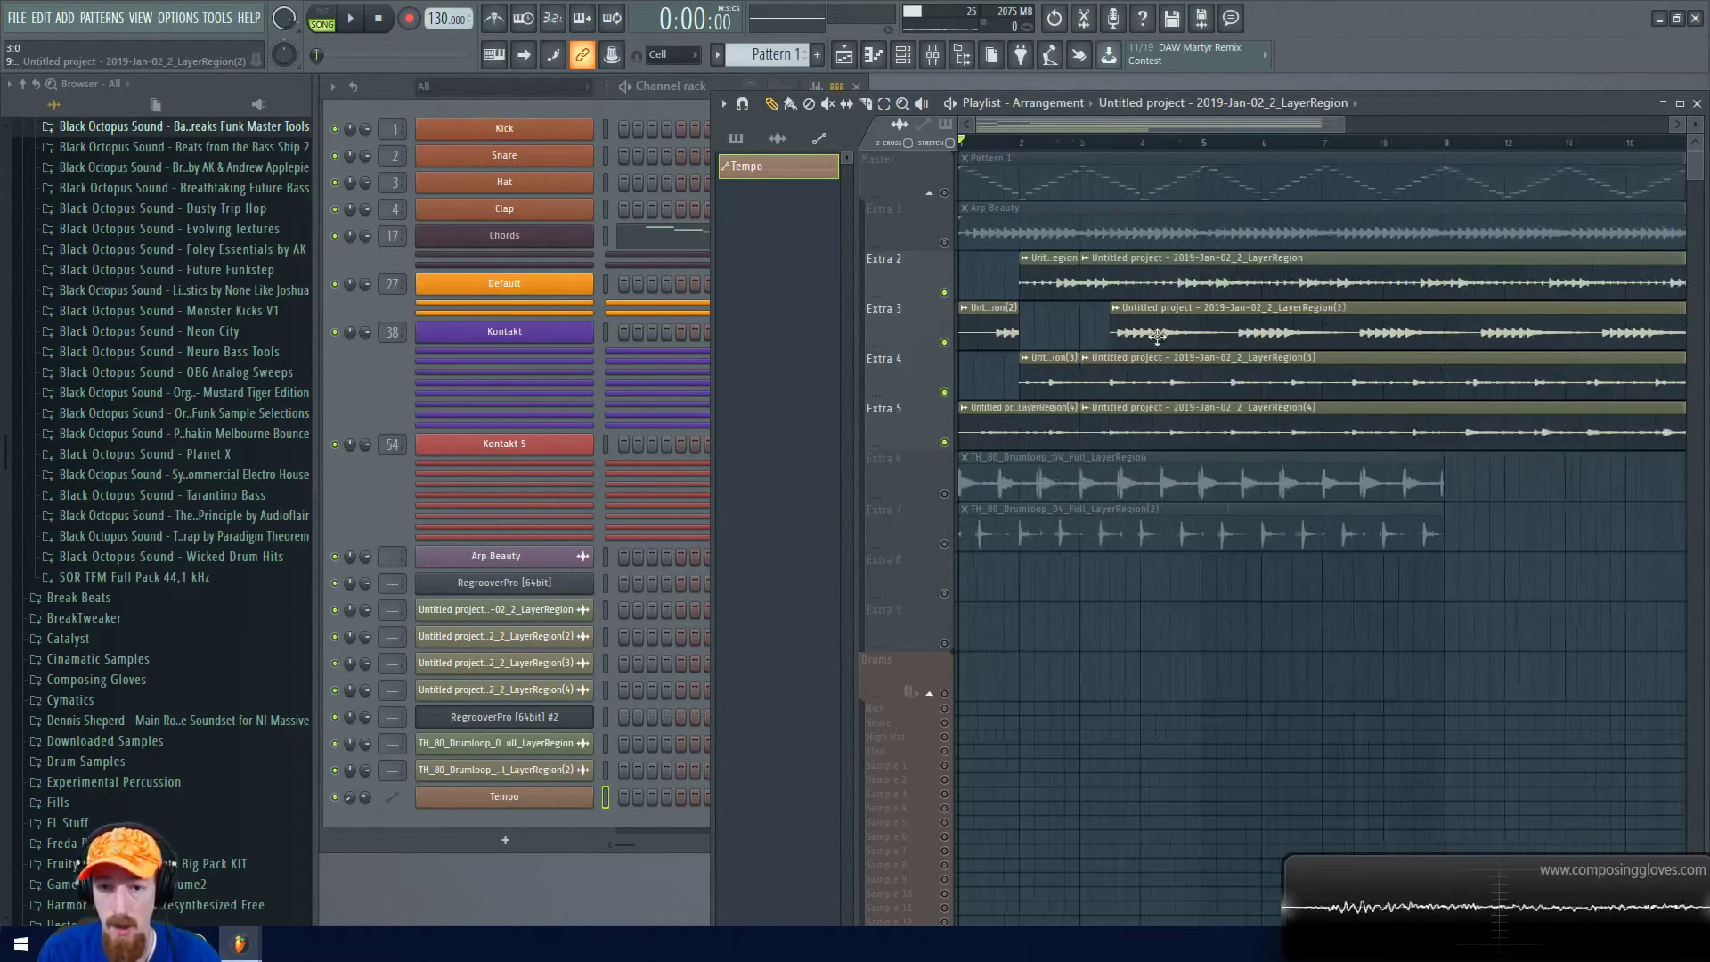
drag(1079, 282, 1345, 426)
drag(1093, 430, 1174, 428)
Duplicate the first two bars of clips on Extra 2 to Extra 5 to bar 3 and play the result
drag(1055, 251, 966, 445)
key(ctrl+b)
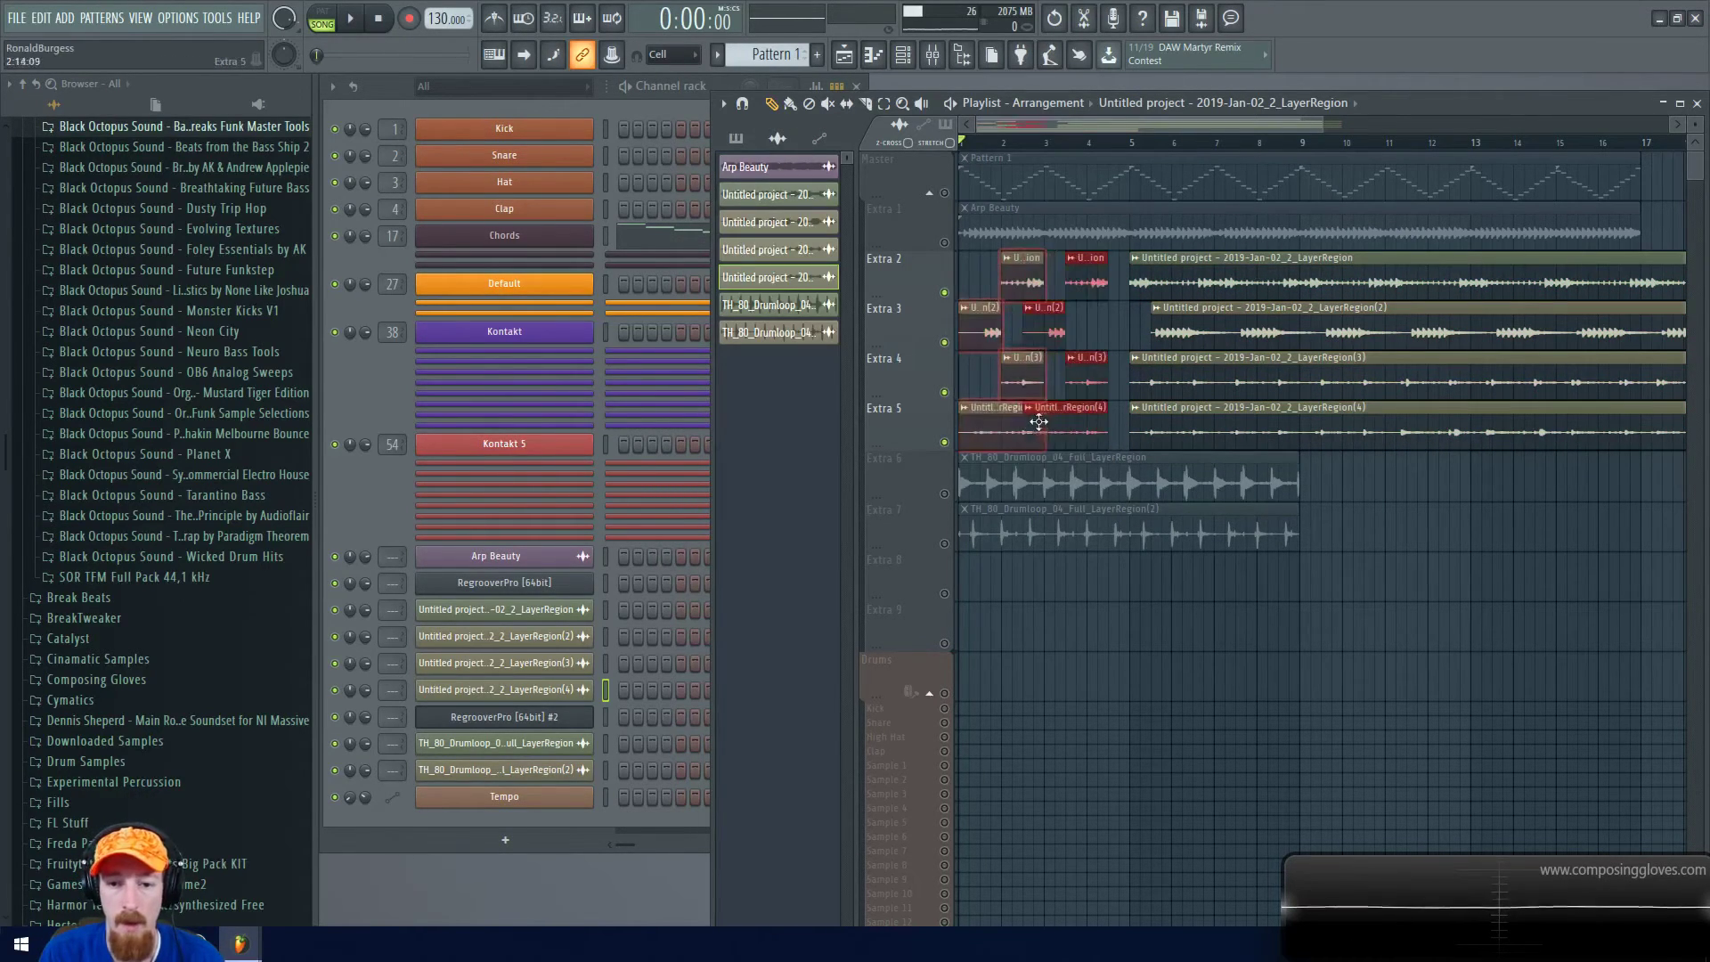
key(space)
scroll(1157, 379, up, 3)
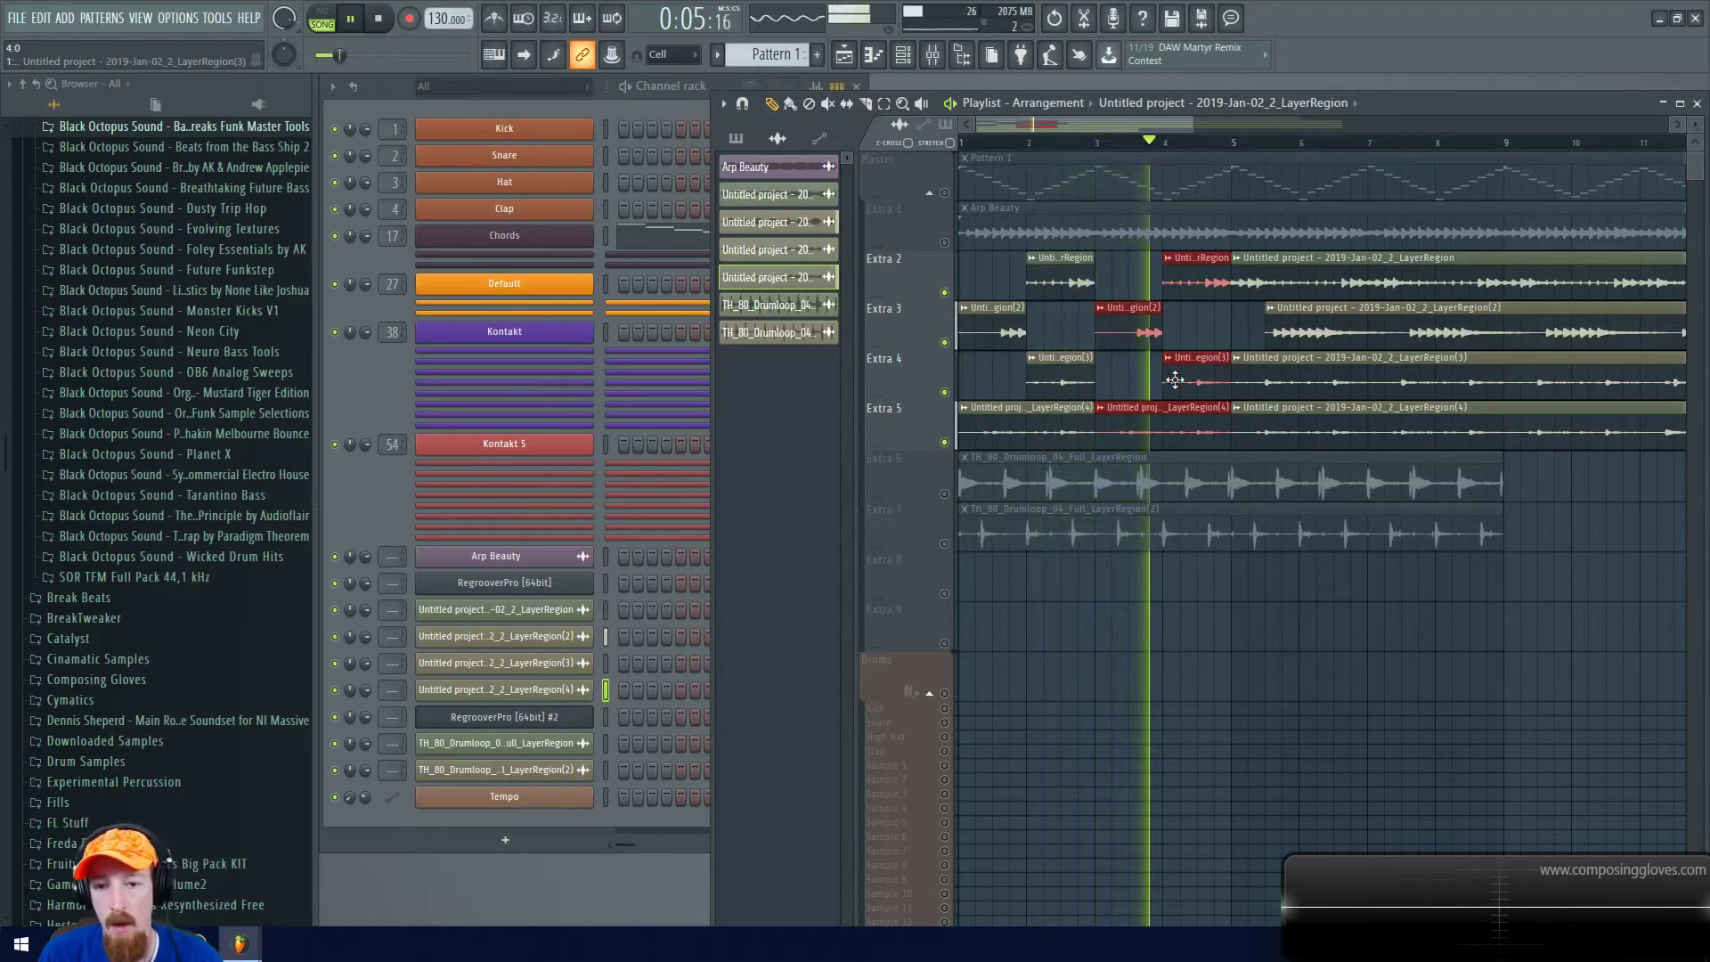
key(space)
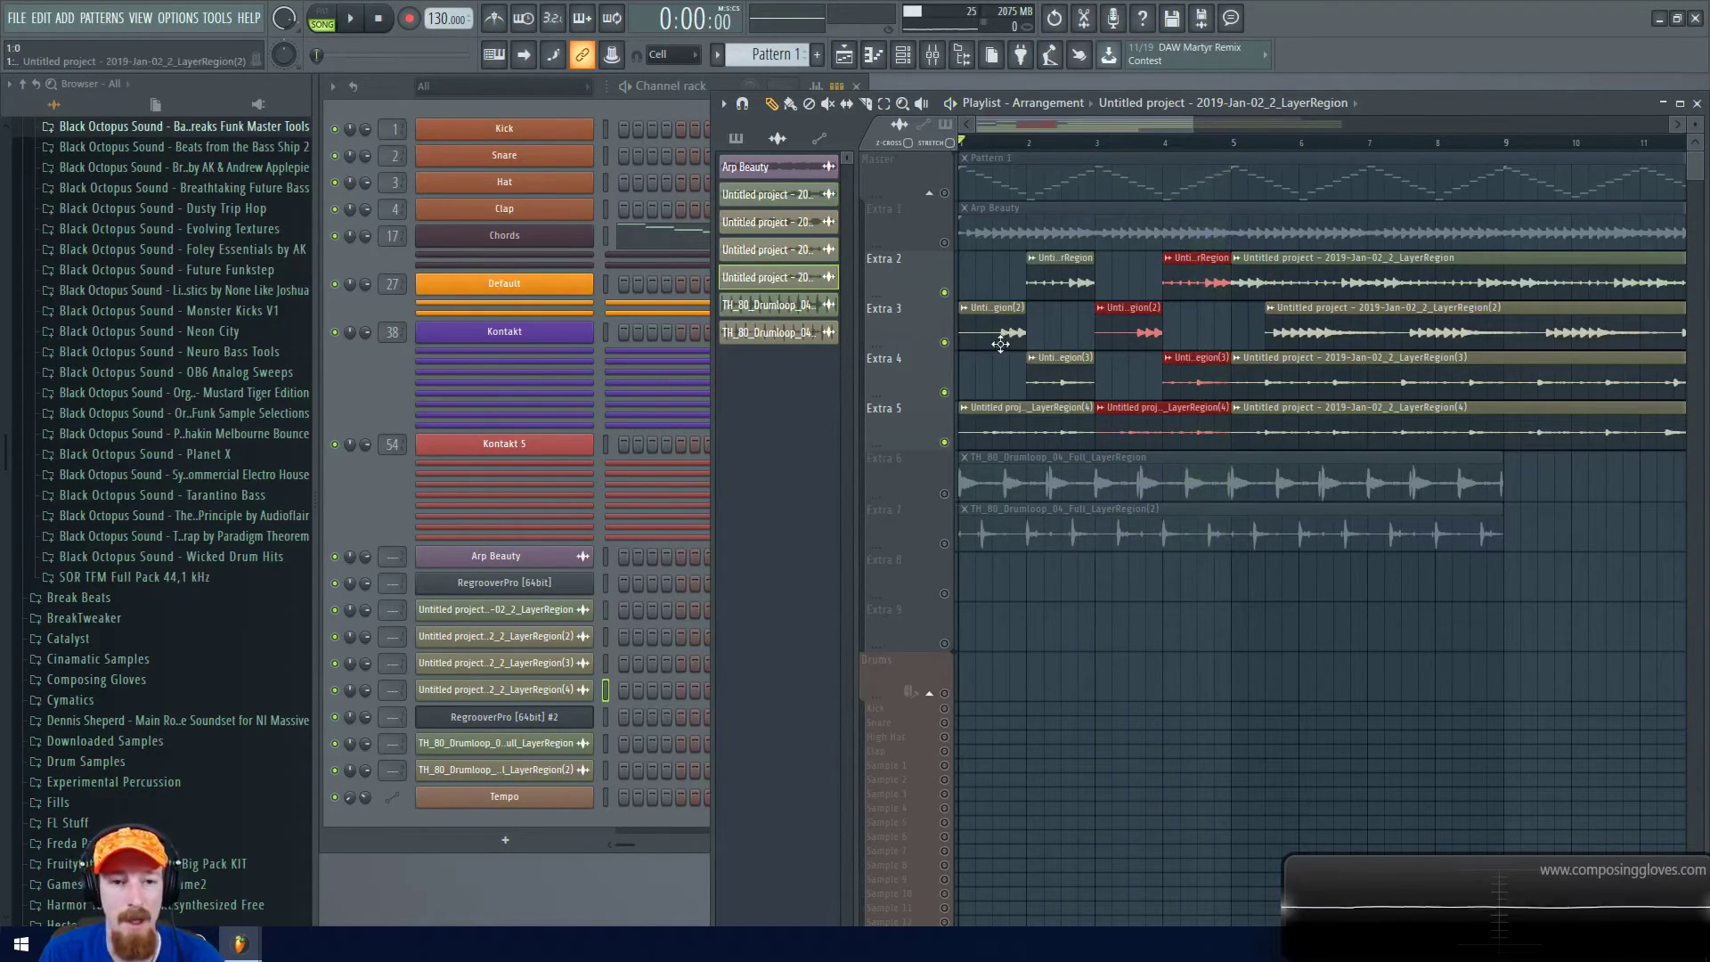
Cut a gap into the first bar of each drum layer clip on Extra 6 and Extra 7
scroll(1099, 485, up, 4)
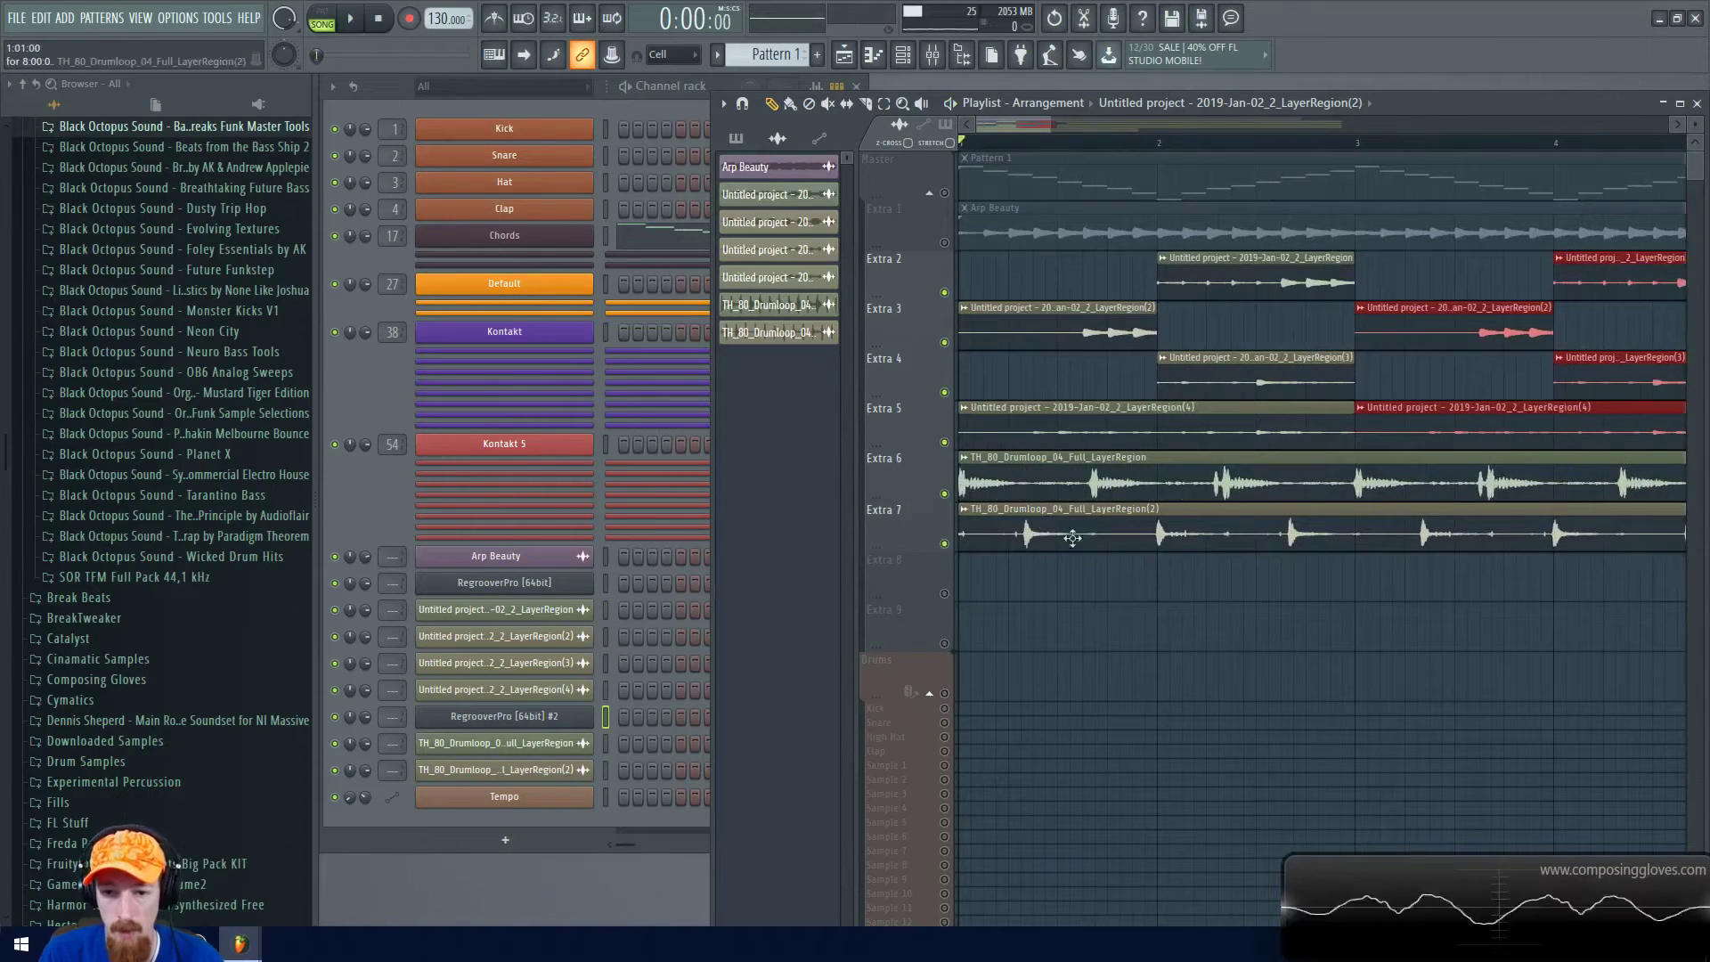
scroll(1043, 543, up, 1)
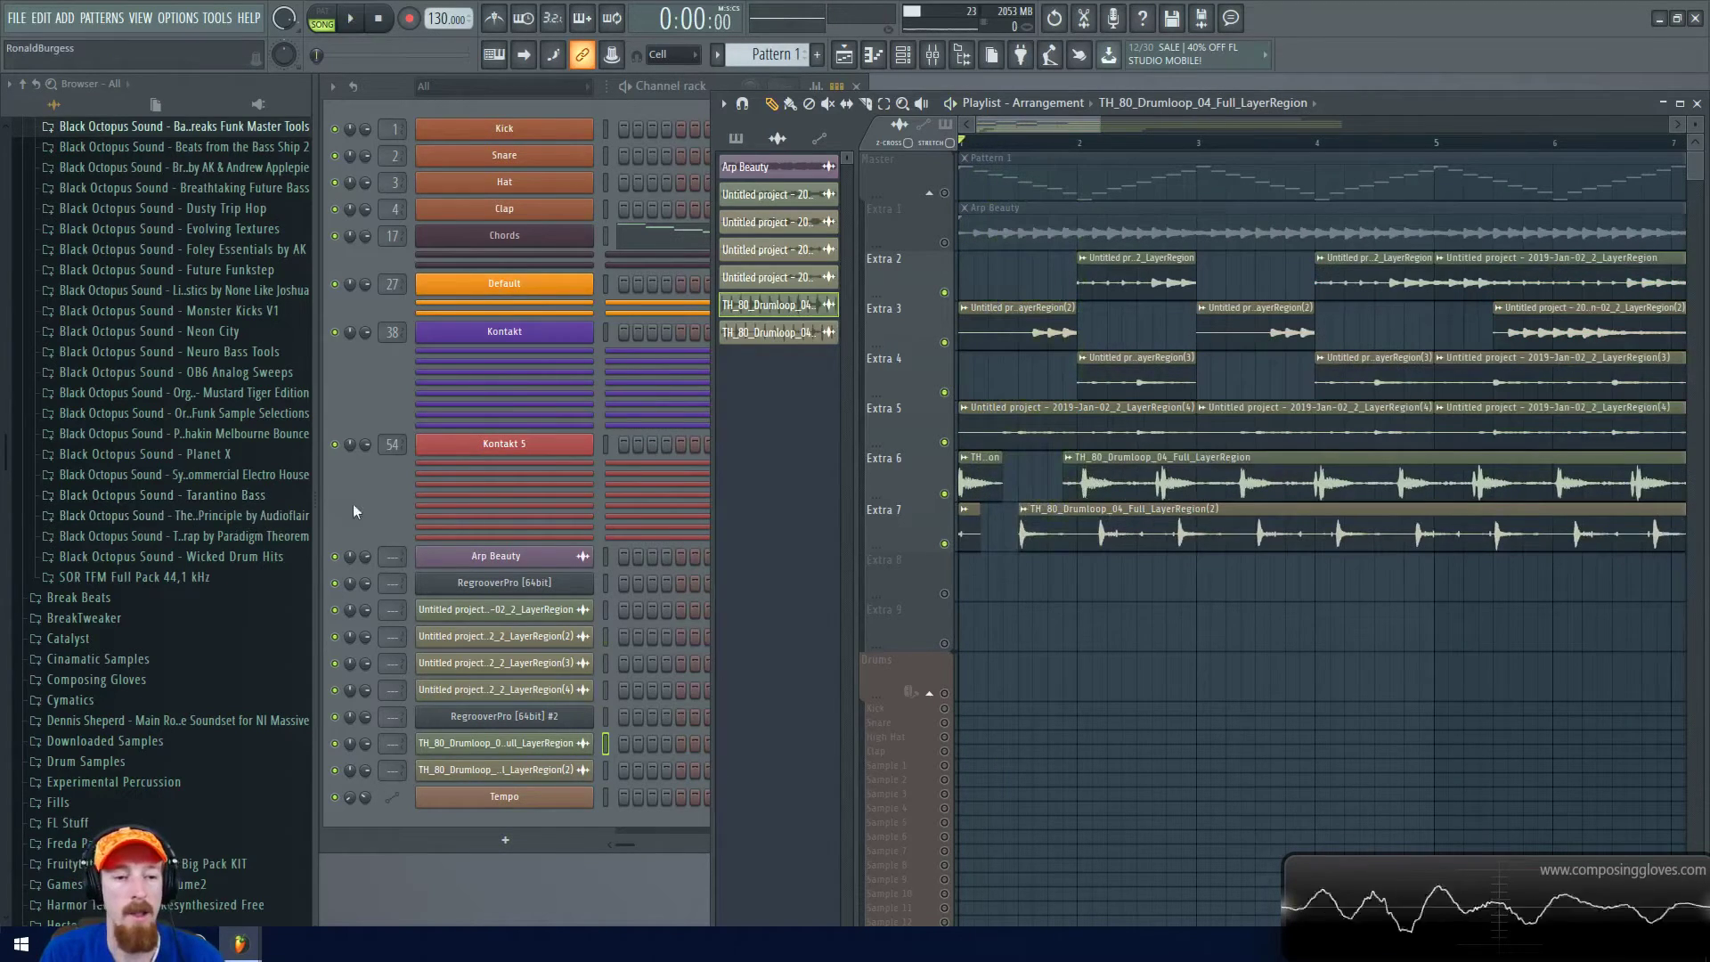
Add the soloed Layer 2 of the drum loop from RegrooverPro to the Extra 8 track at bar 1 and play the arrangement
click(346, 512)
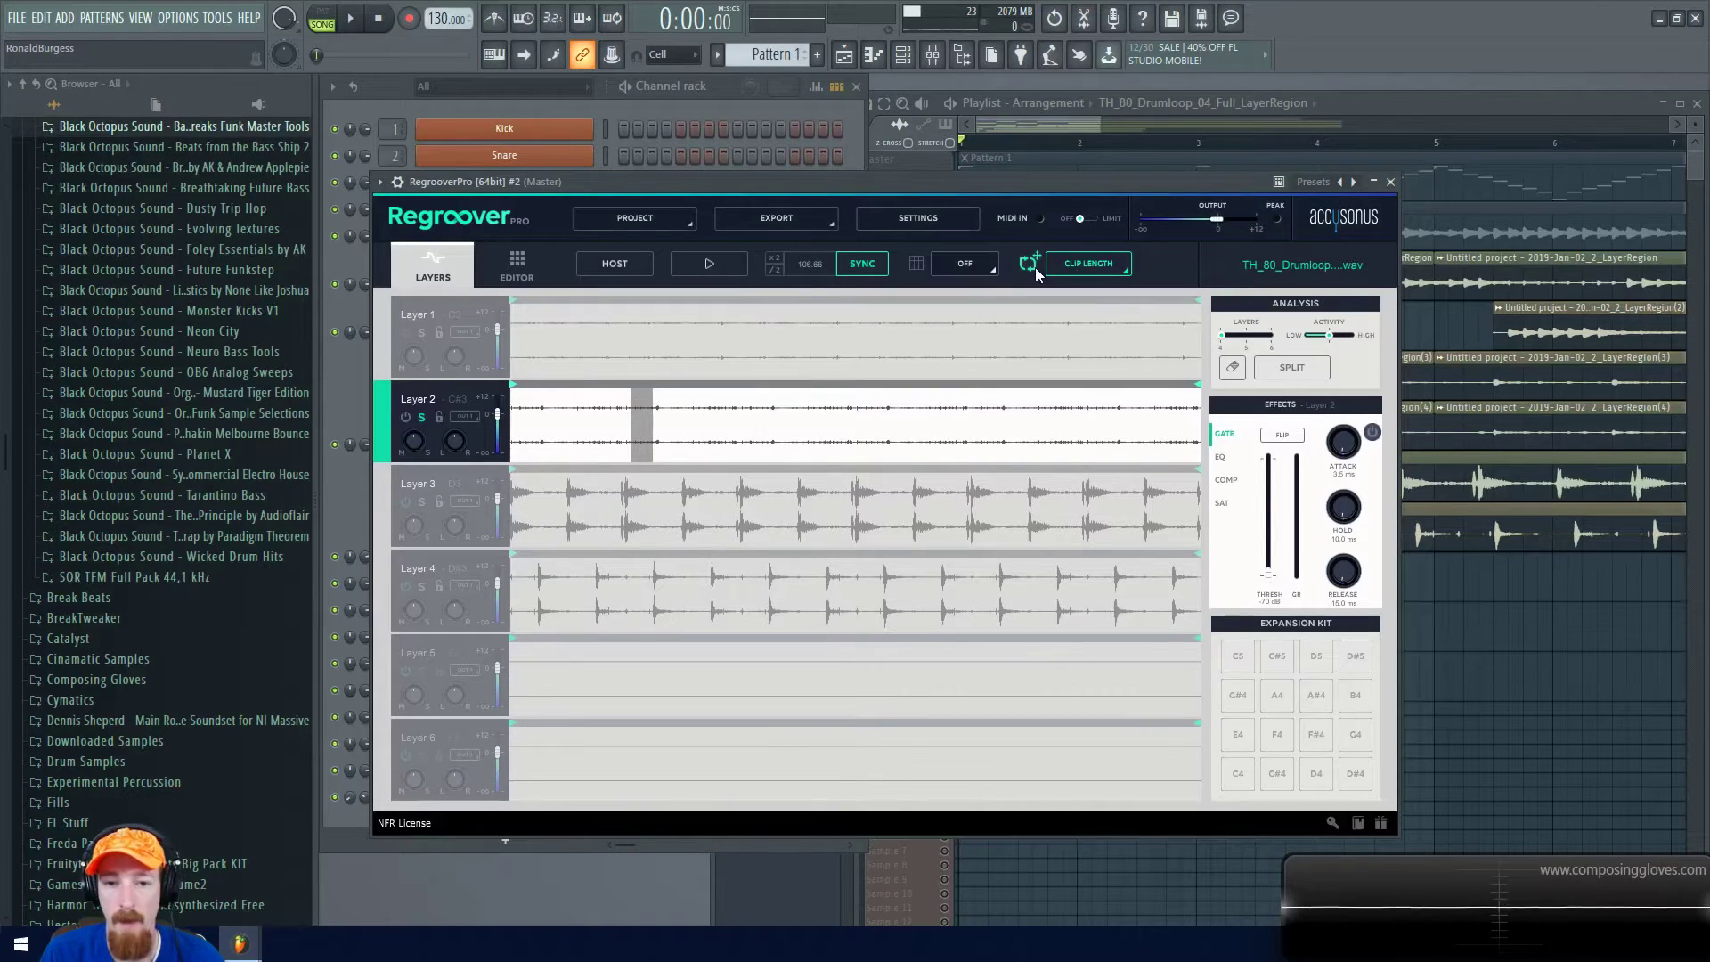
drag(1453, 694, 1050, 586)
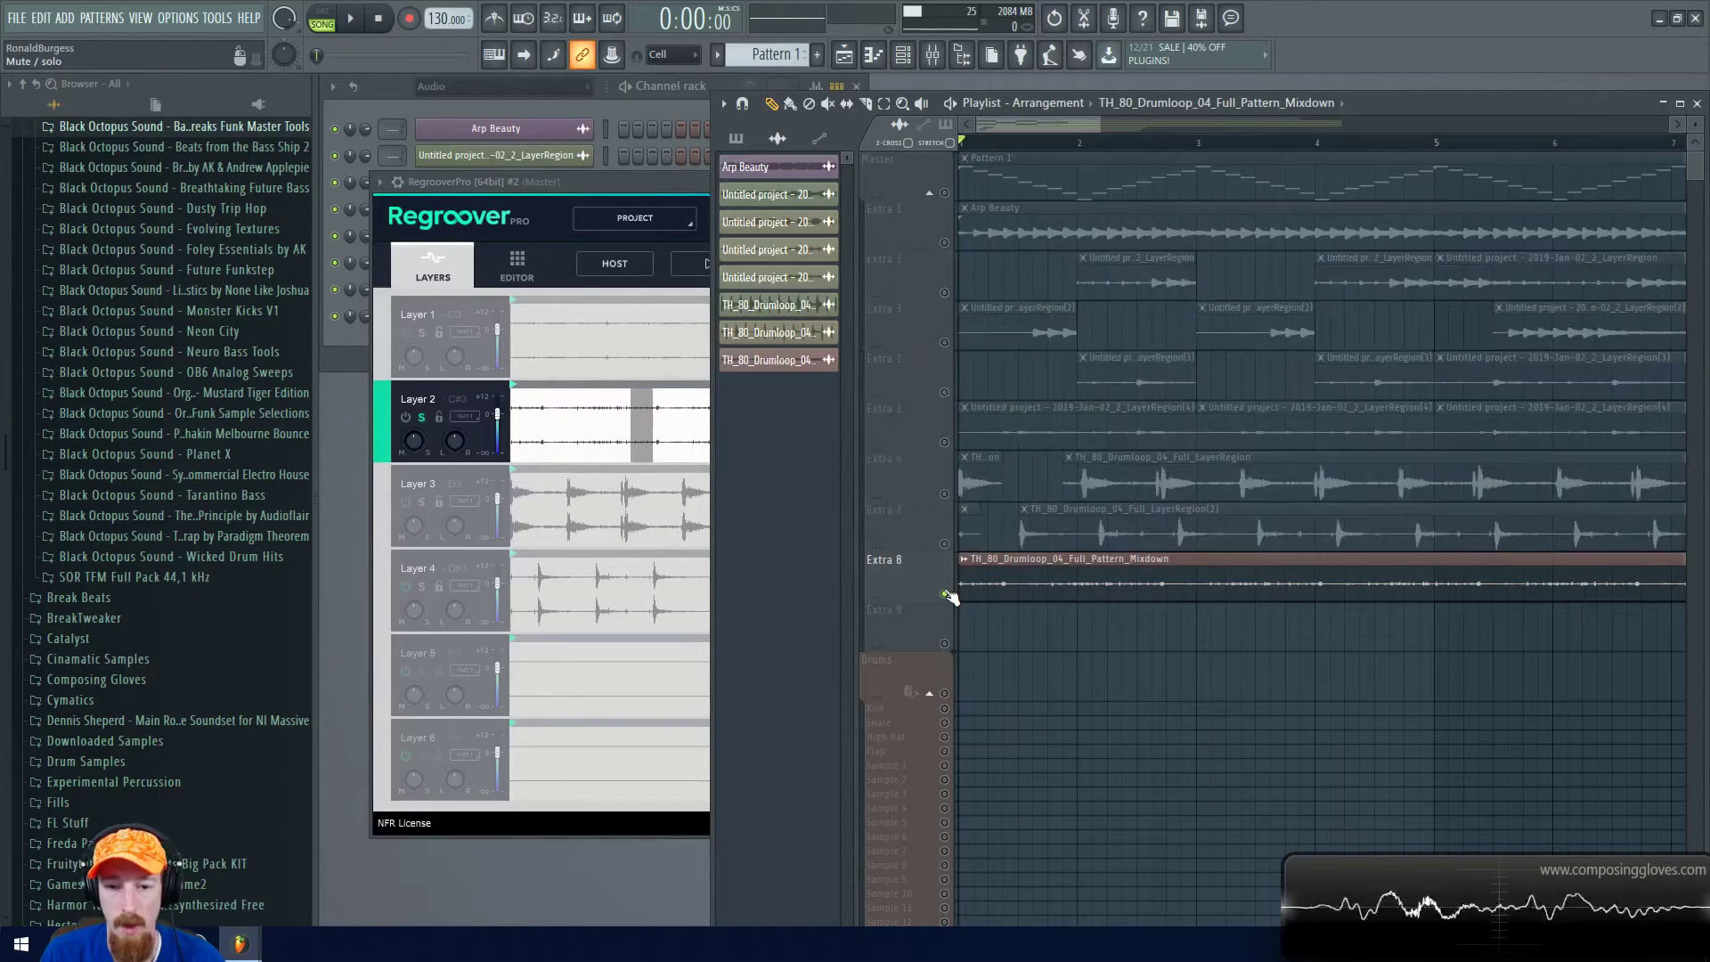
key(space)
scroll(1051, 509, up, 2)
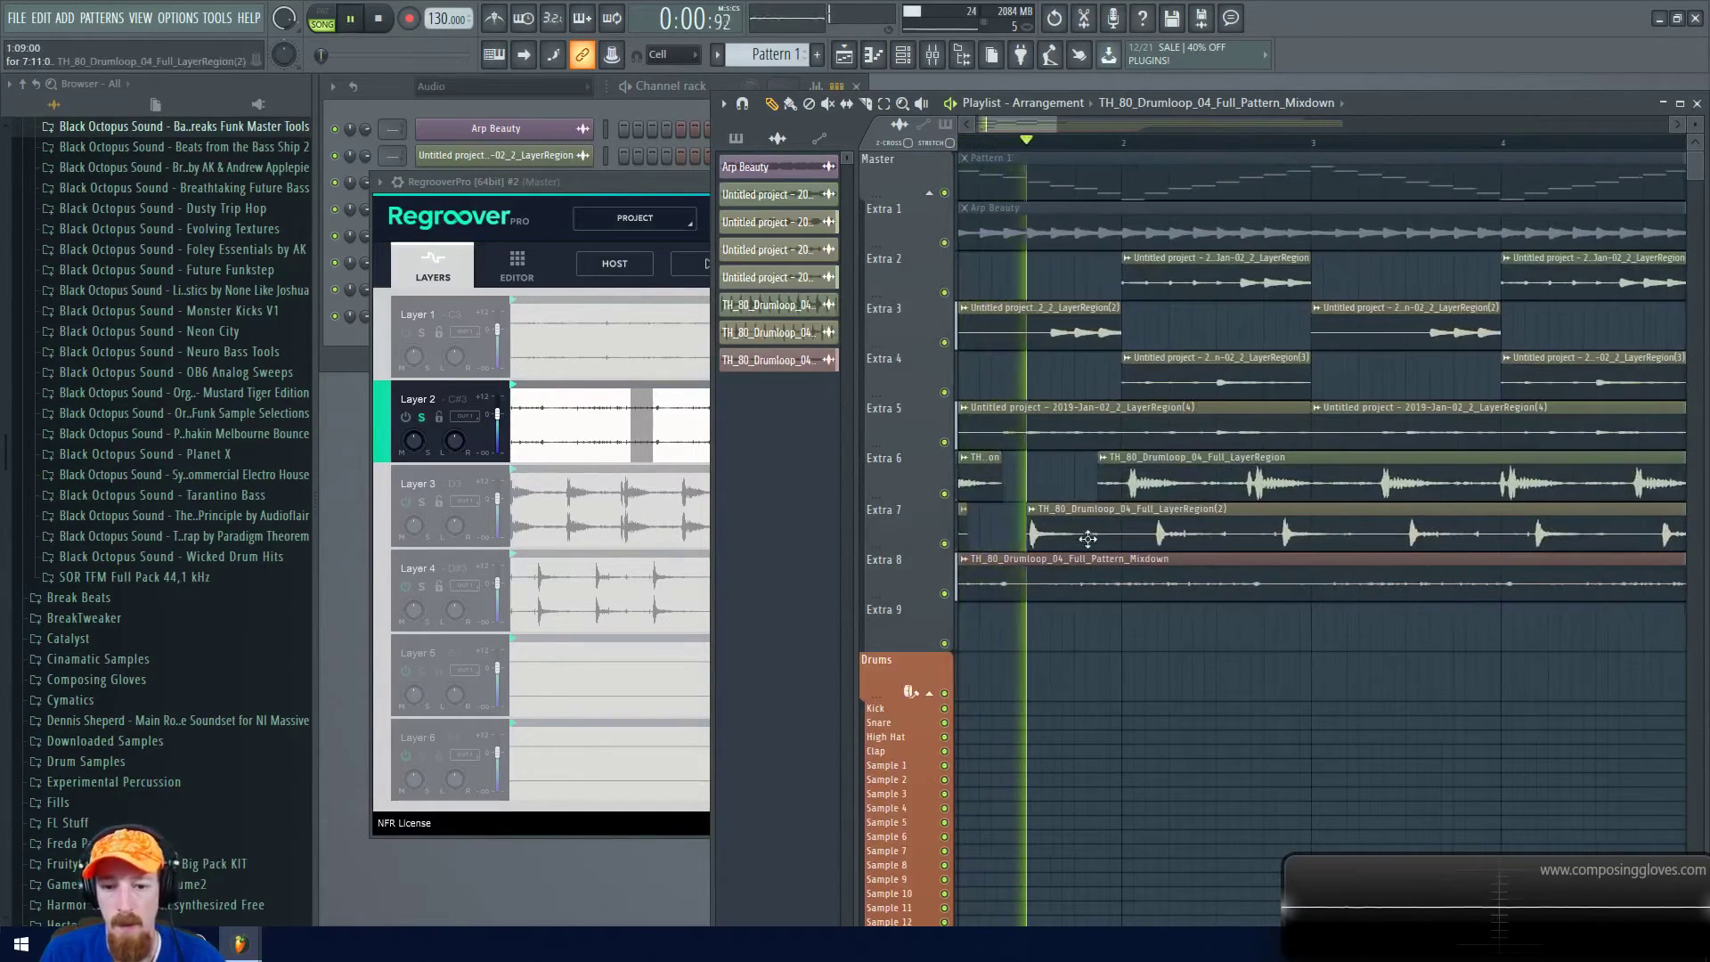
Cut more gaps into the drum layer clips on Extra 6 and Extra 7 within the first three bars, checking them by playback
key(space)
key(space)
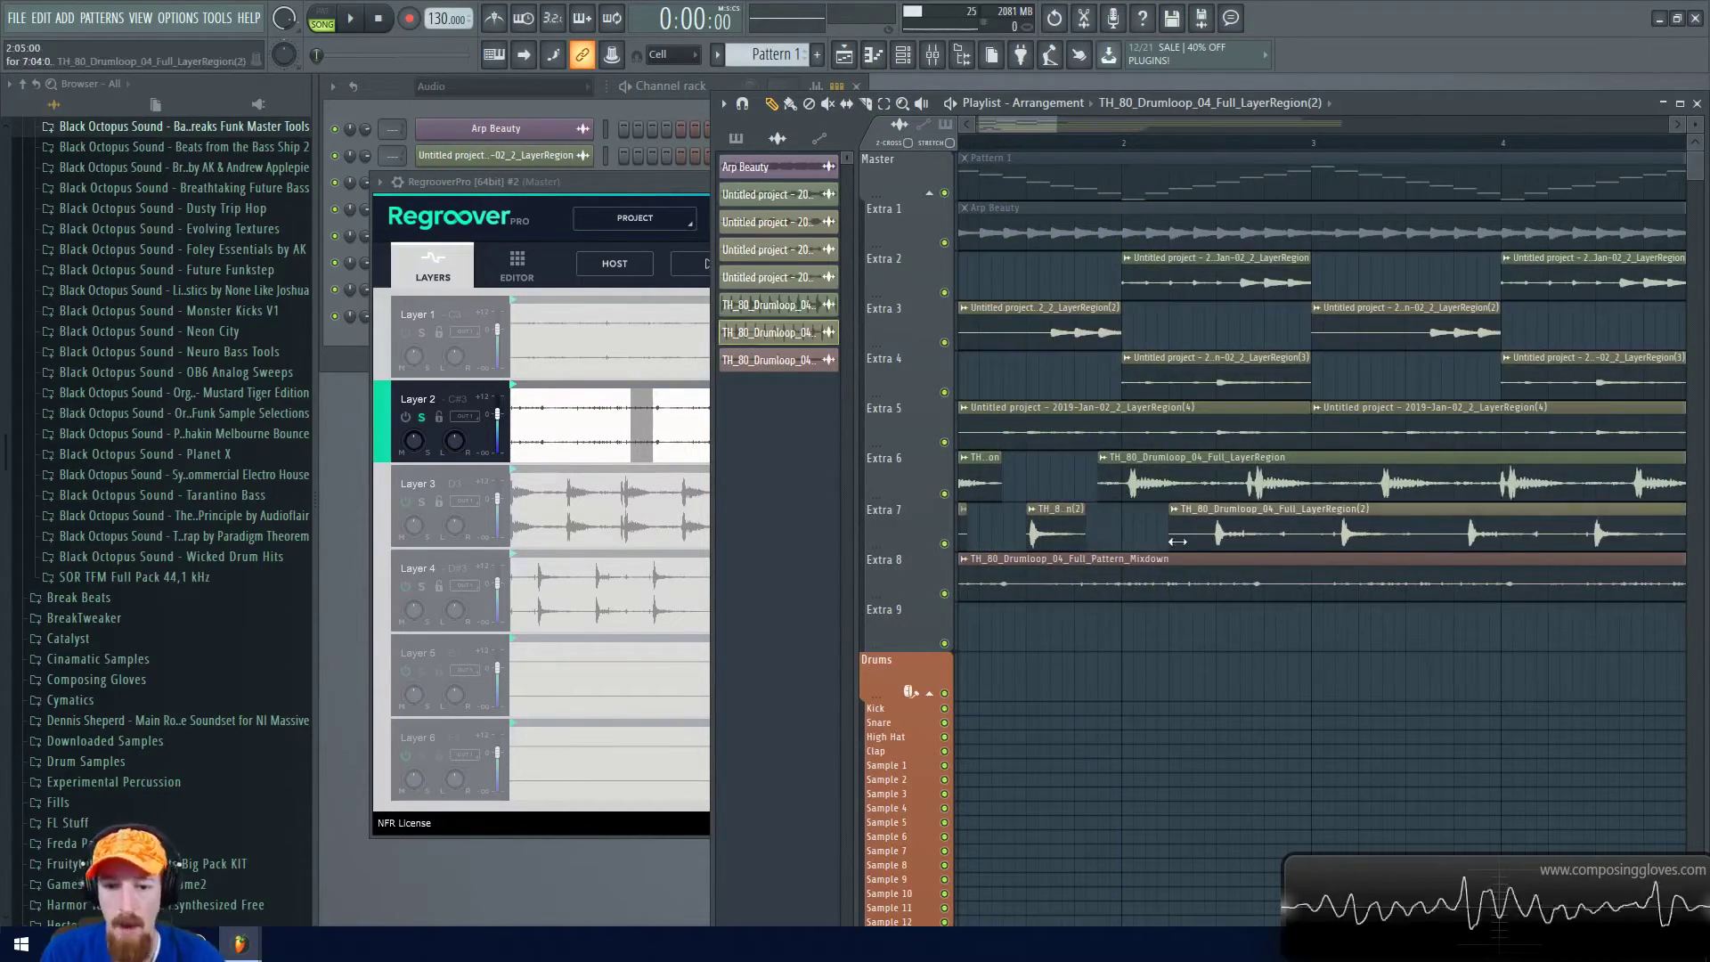
key(space)
scroll(1114, 477, down, 3)
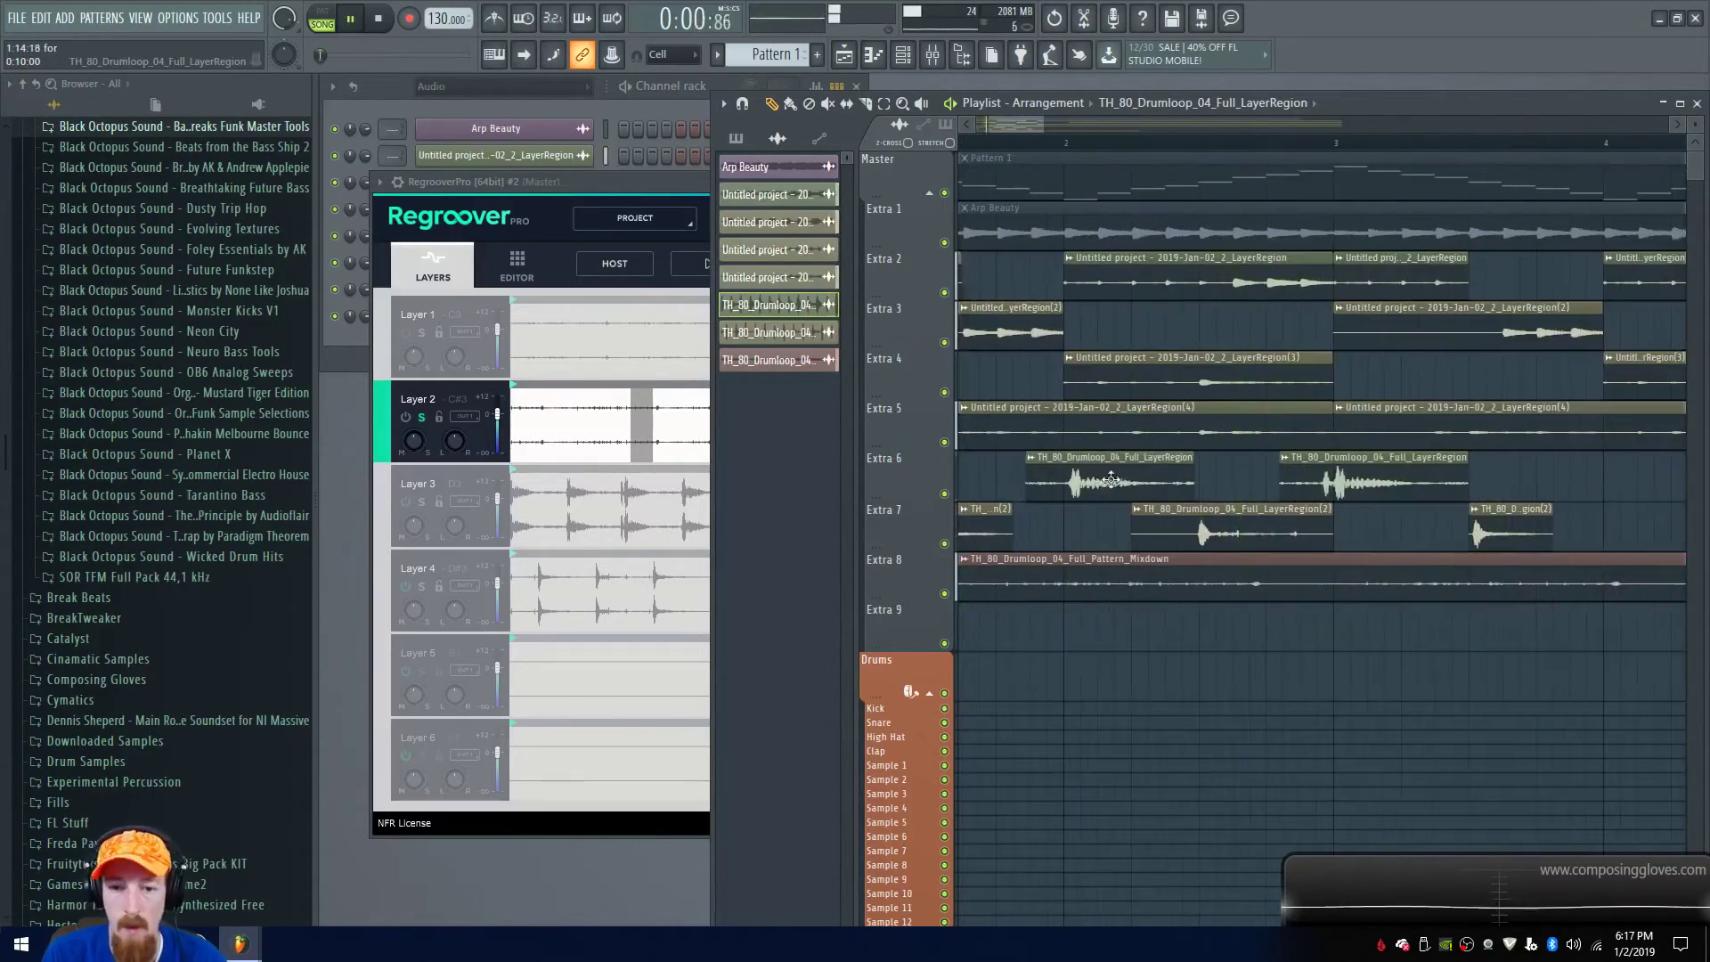
Repeat the two-bar clip arrangement on Extra 2 to Extra 5 up to bar 9 and play the result
key(s)
drag(1080, 353, 1321, 380)
scroll(1058, 337, down, 3)
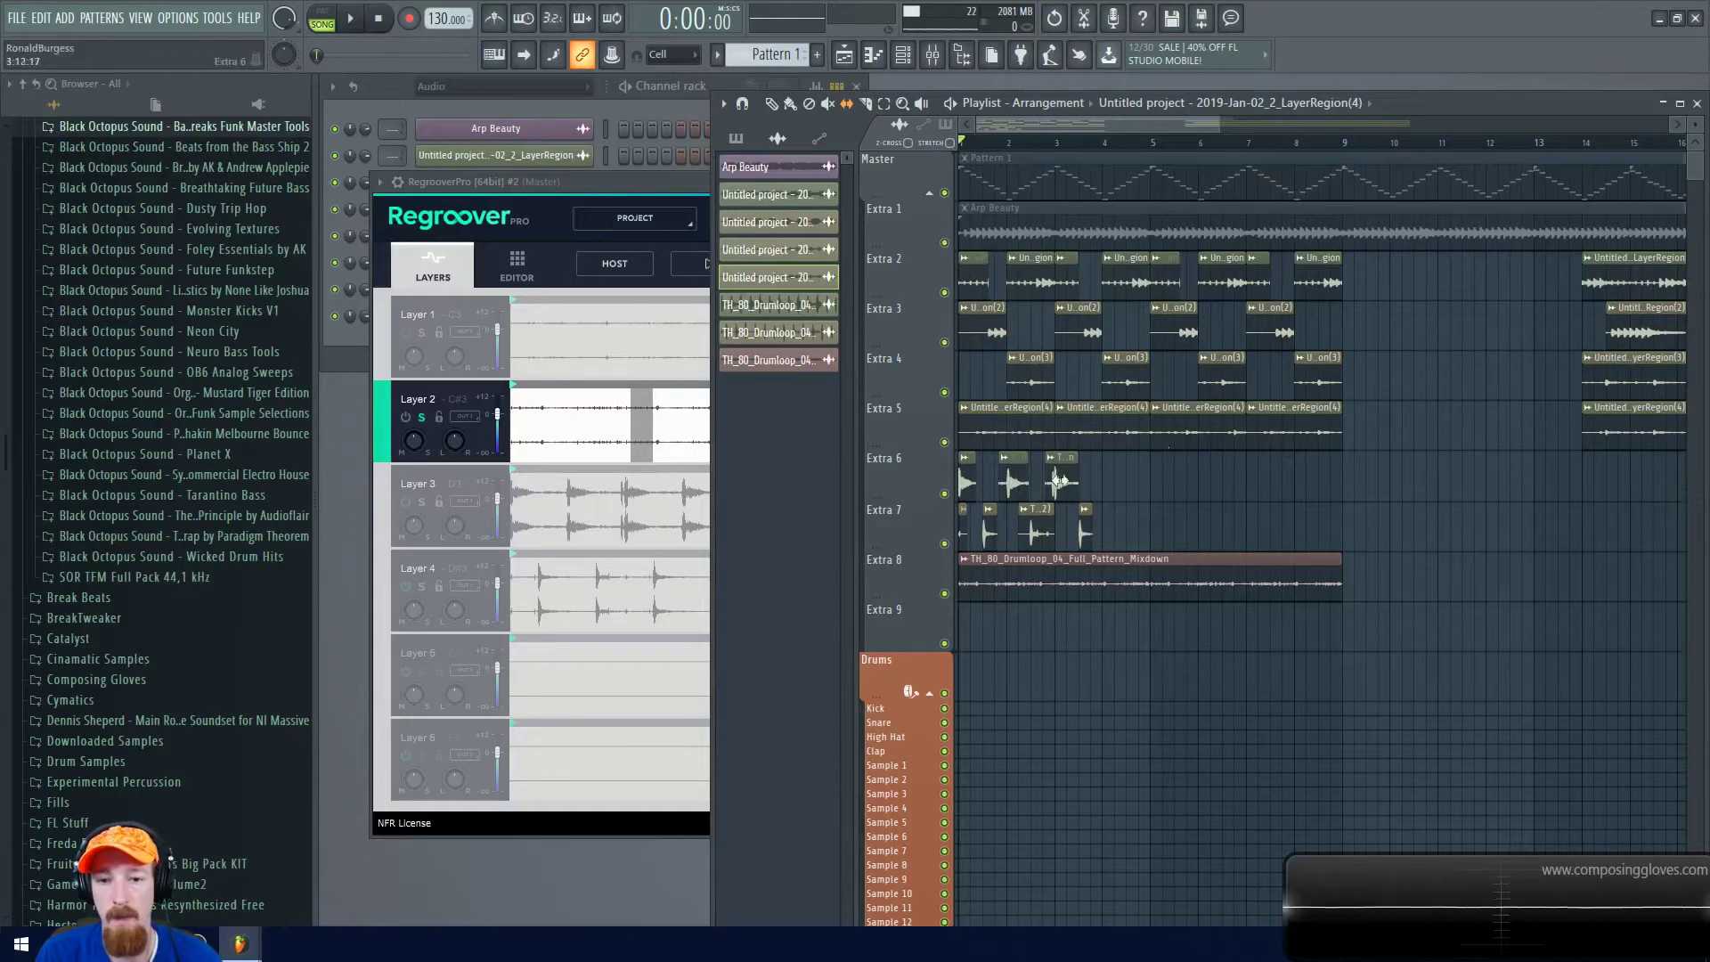
key(space)
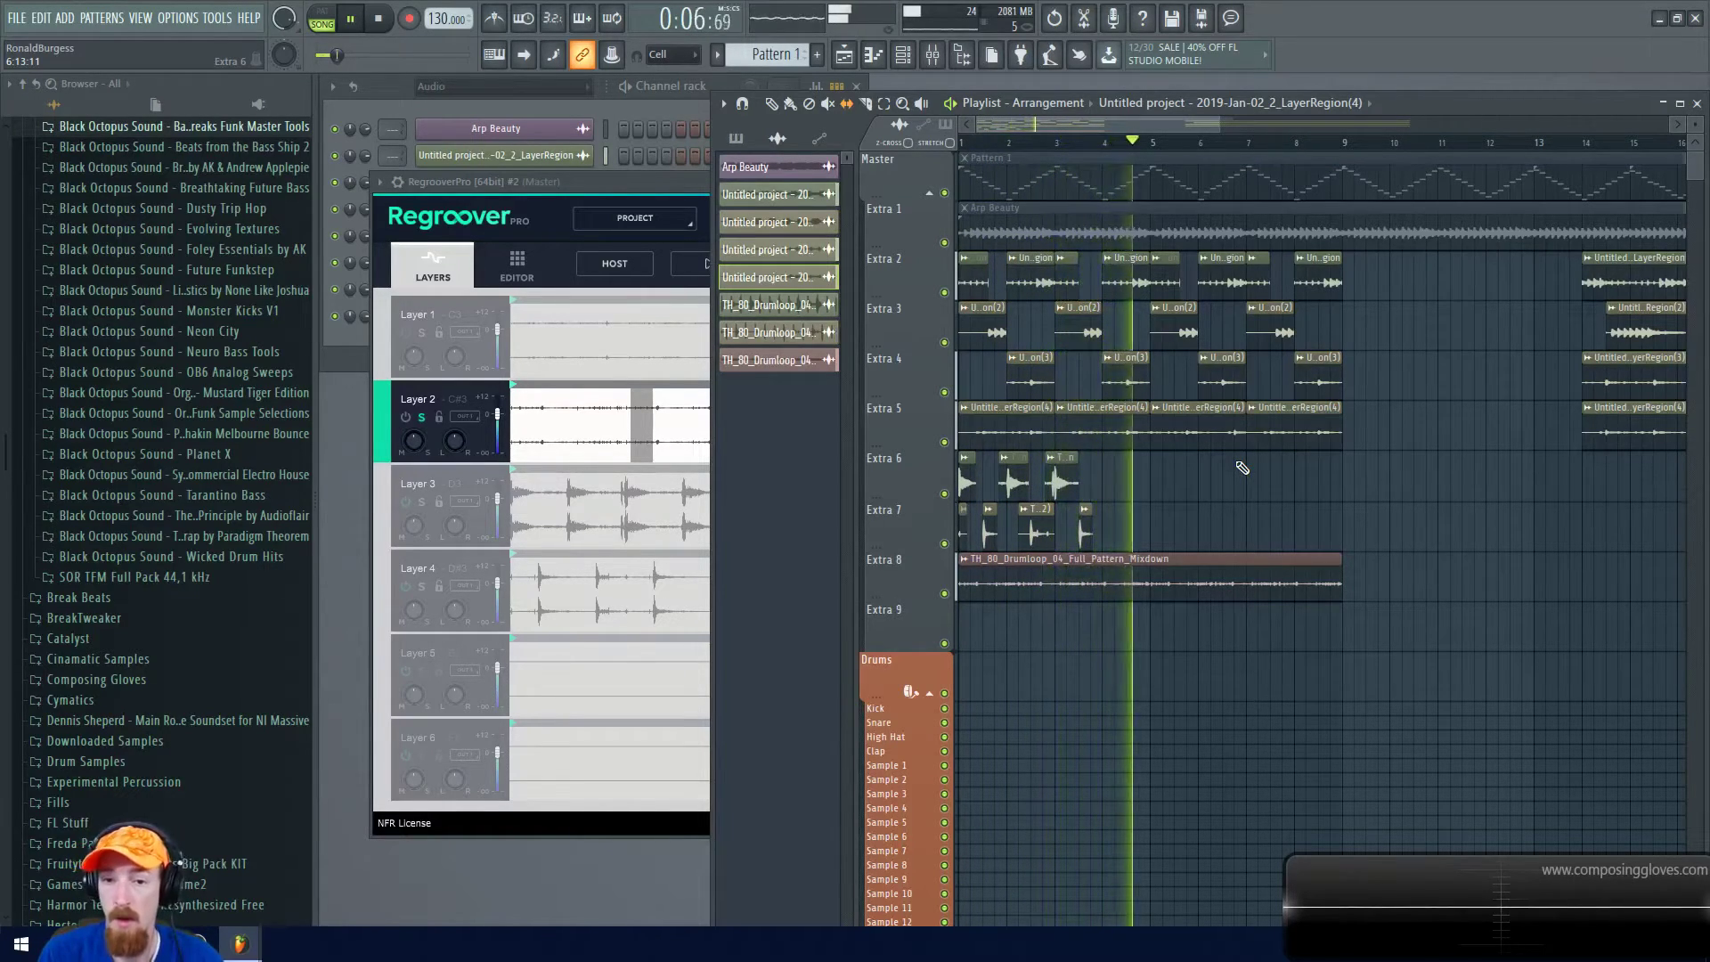
key(space)
Select the clips between bars 5 and 9 on Extra 2 to Extra 5 and play that section
scroll(1242, 468, up, 4)
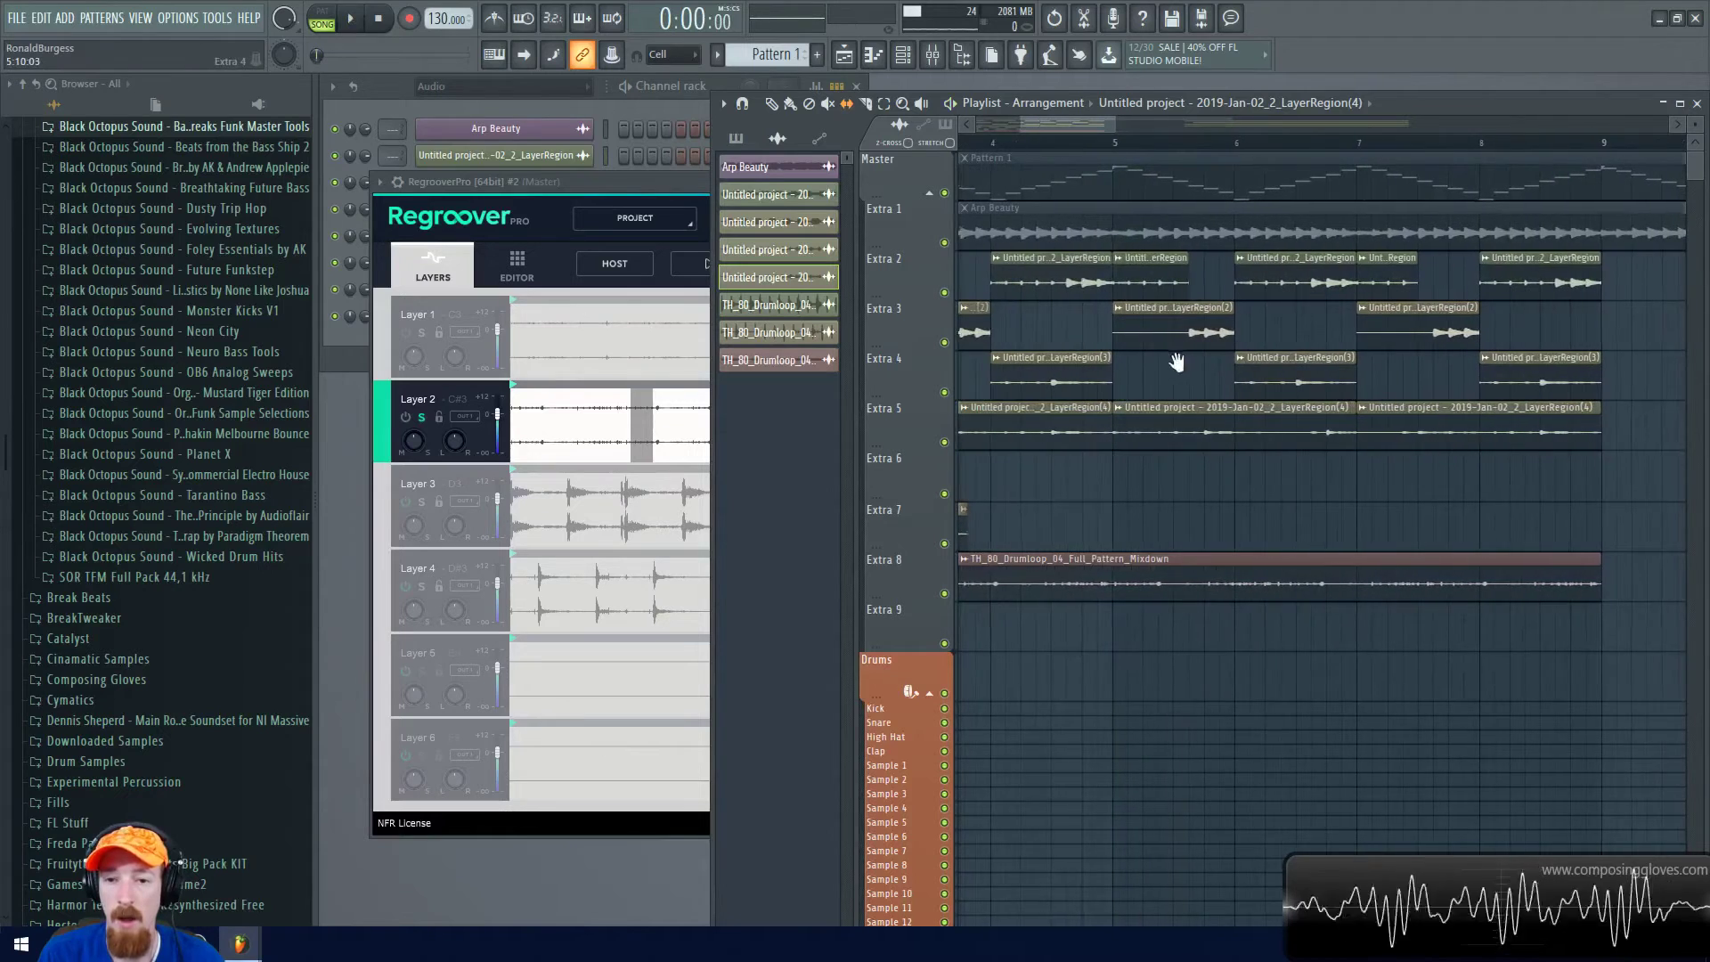
drag(1059, 255, 1602, 452)
click(1211, 431)
scroll(1103, 450, down, 2)
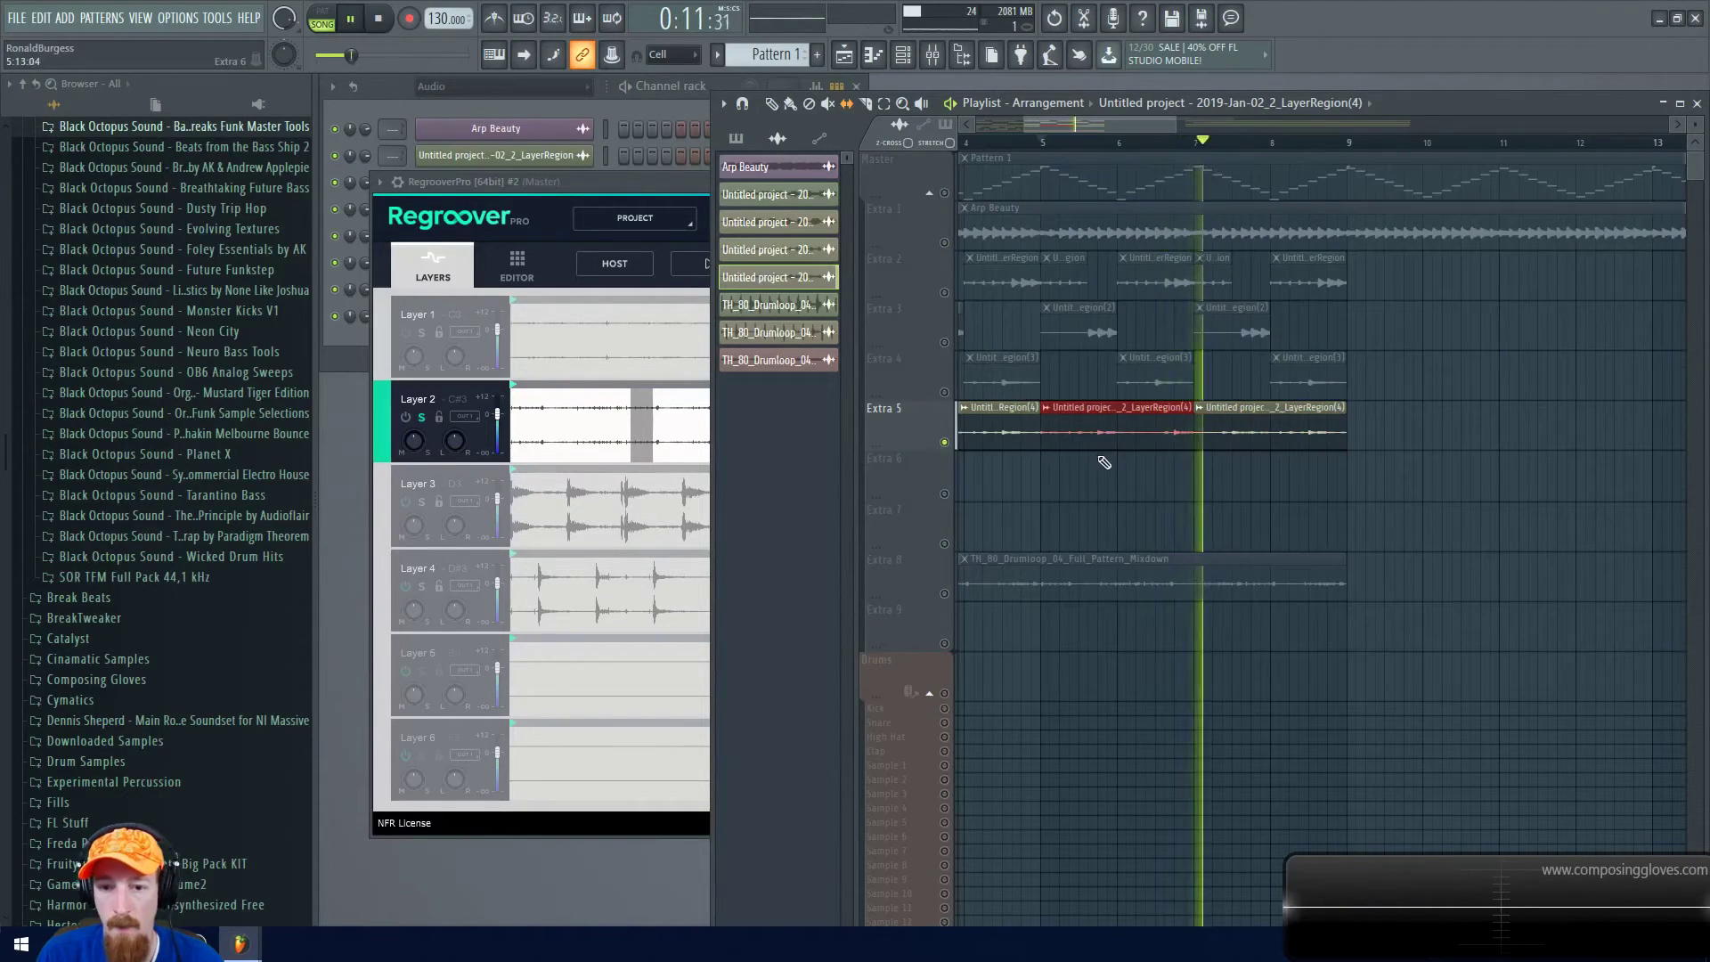
drag(1066, 252, 1389, 450)
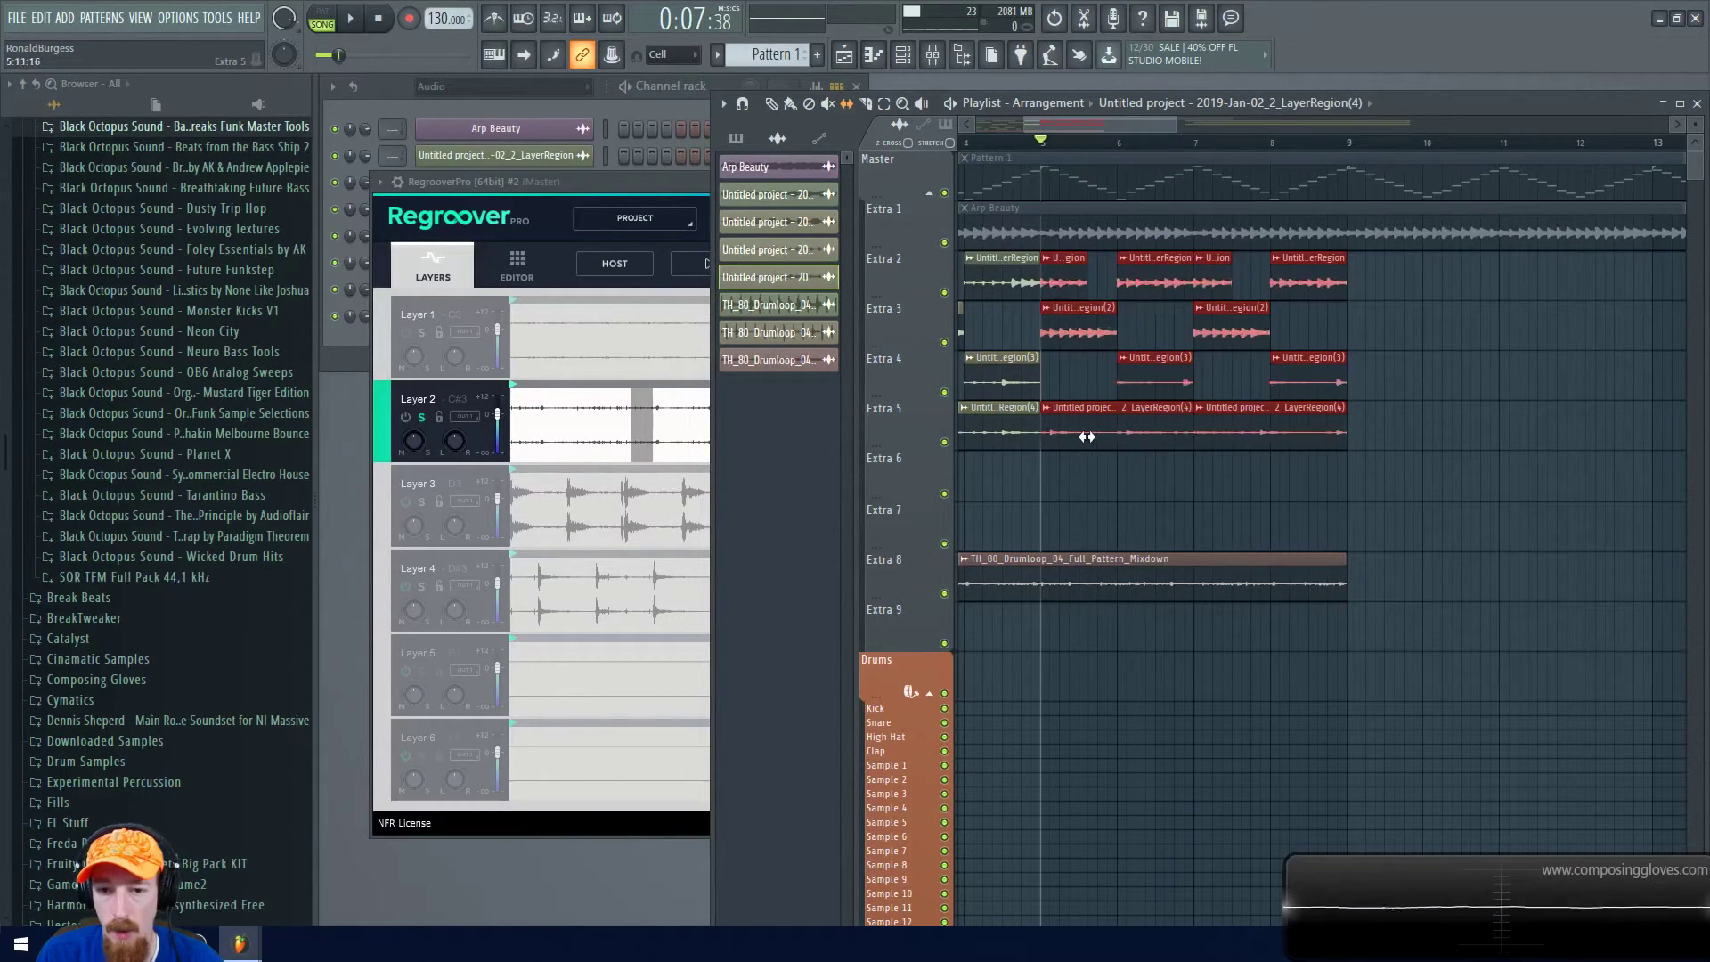
key(space)
key(space)
drag(1112, 434, 1164, 434)
key(space)
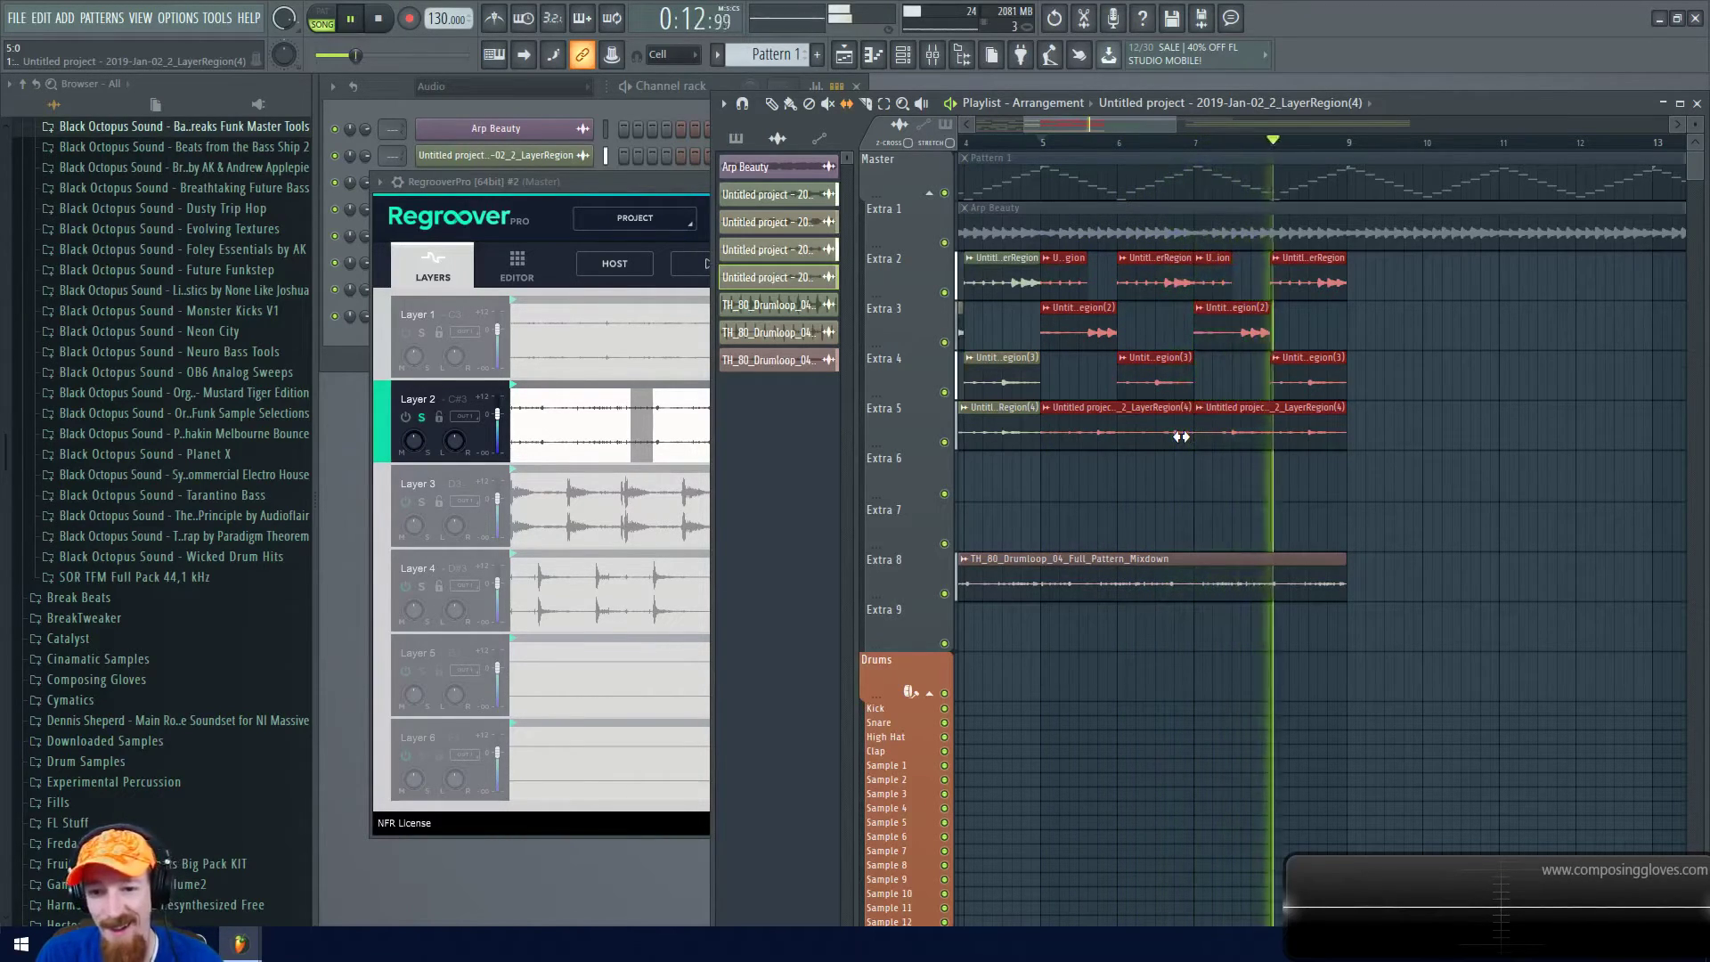
key(space)
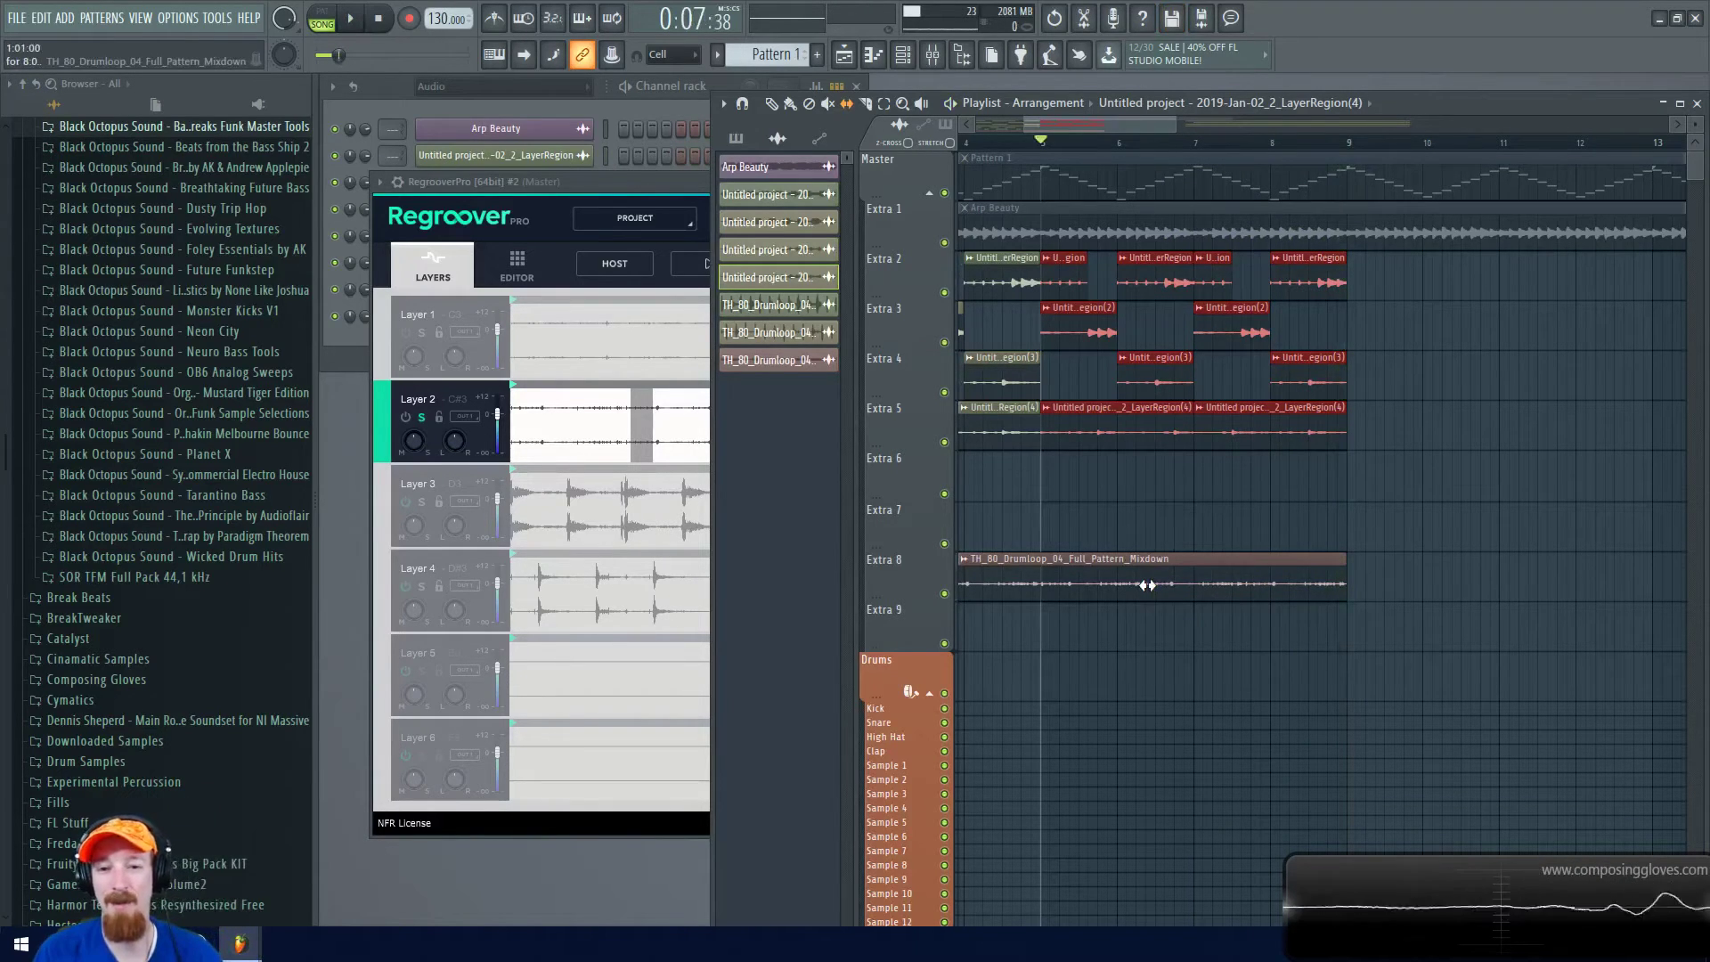
Continue the repeated clips on Extra 2 to Extra 5 up to bar 17 and play the last bars
drag(1077, 285, 1250, 419)
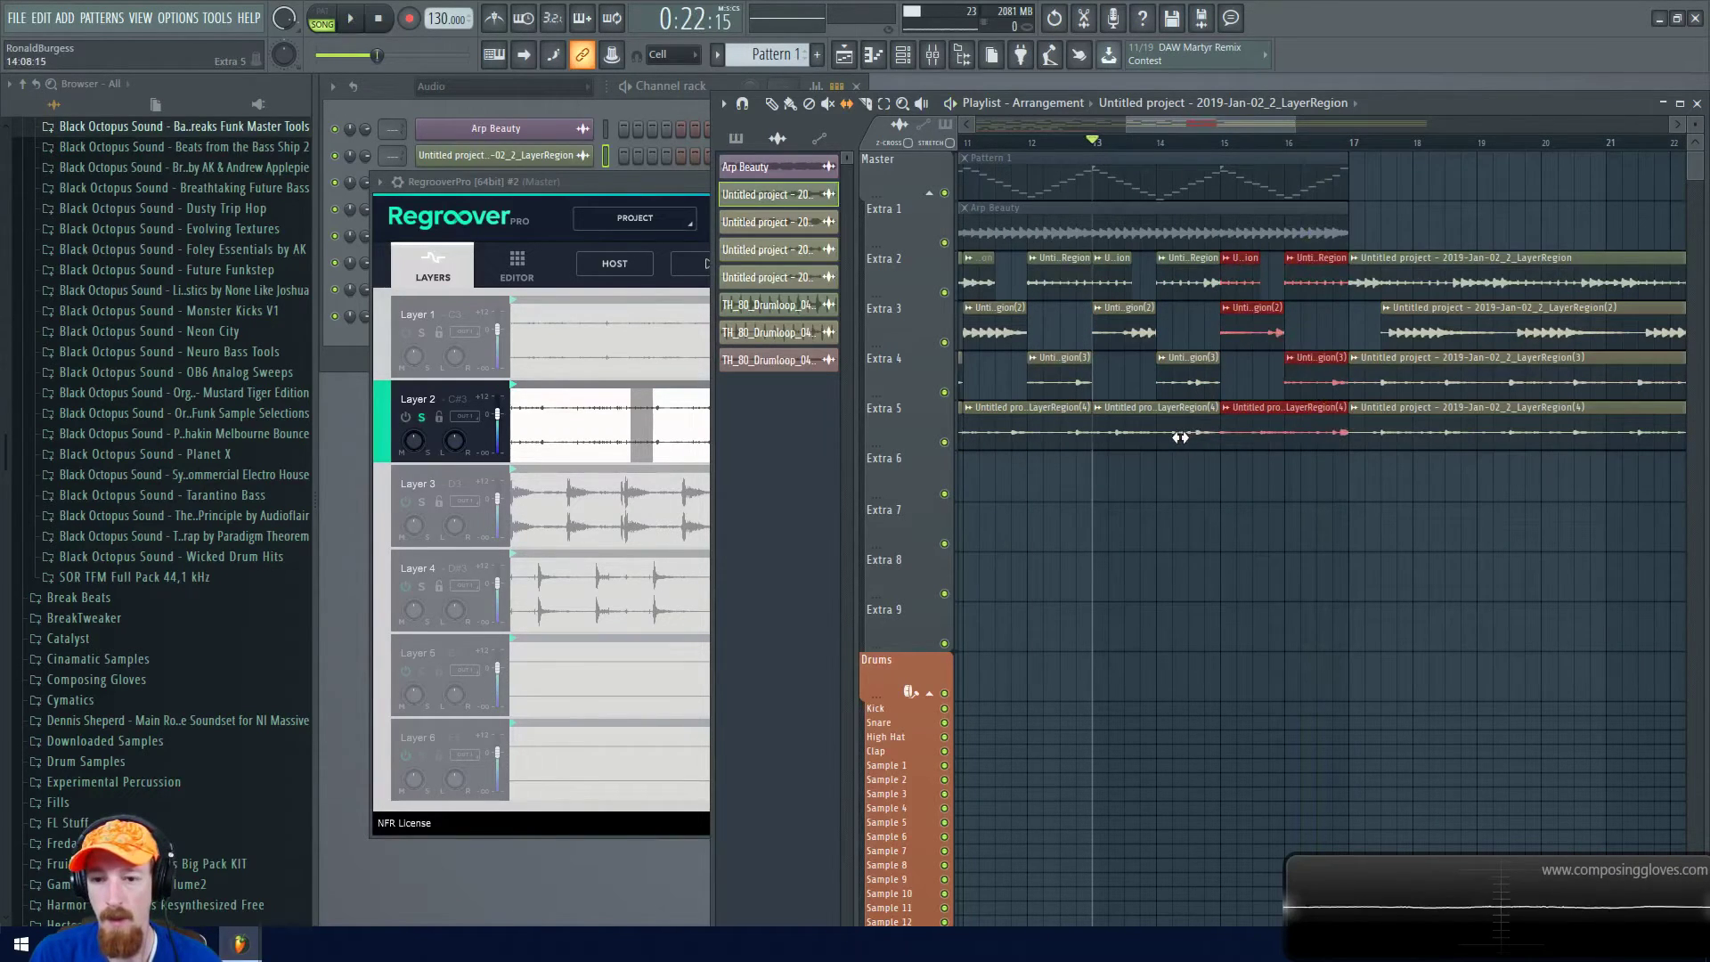
key(space)
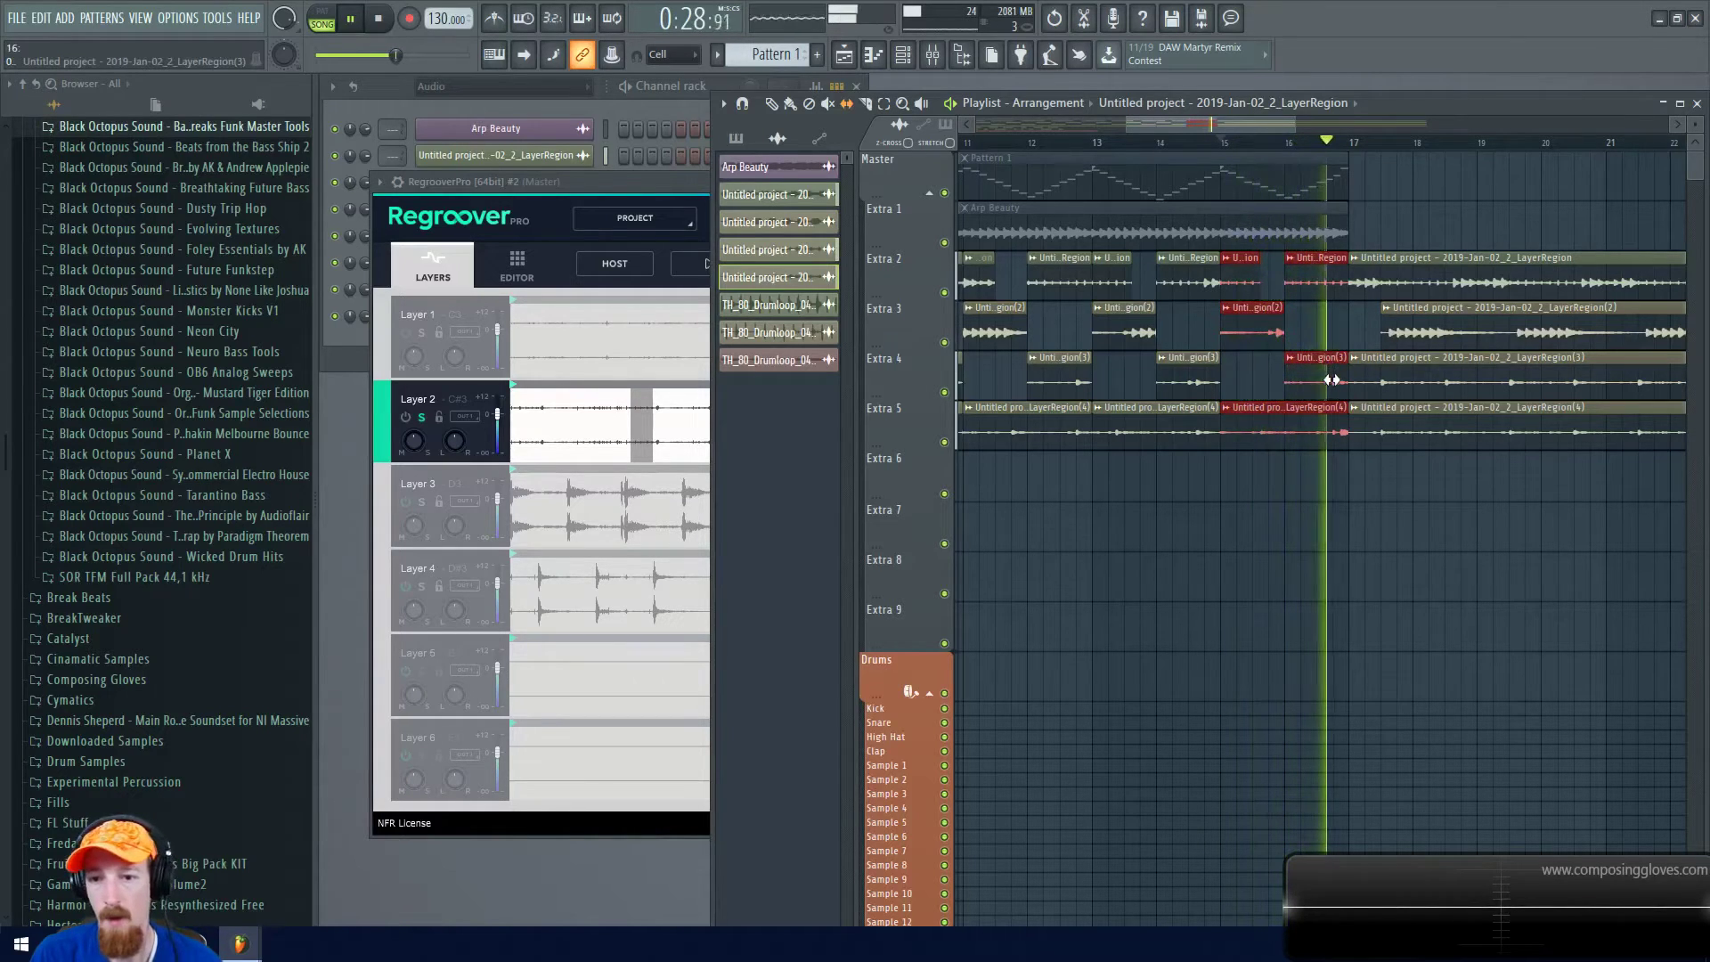
key(space)
Select all cut drum clips on Extra 6 and Extra 7 and duplicate them twice, with copies starting at bars 7 and 13
scroll(1307, 343, down, 3)
scroll(1305, 340, down, 1)
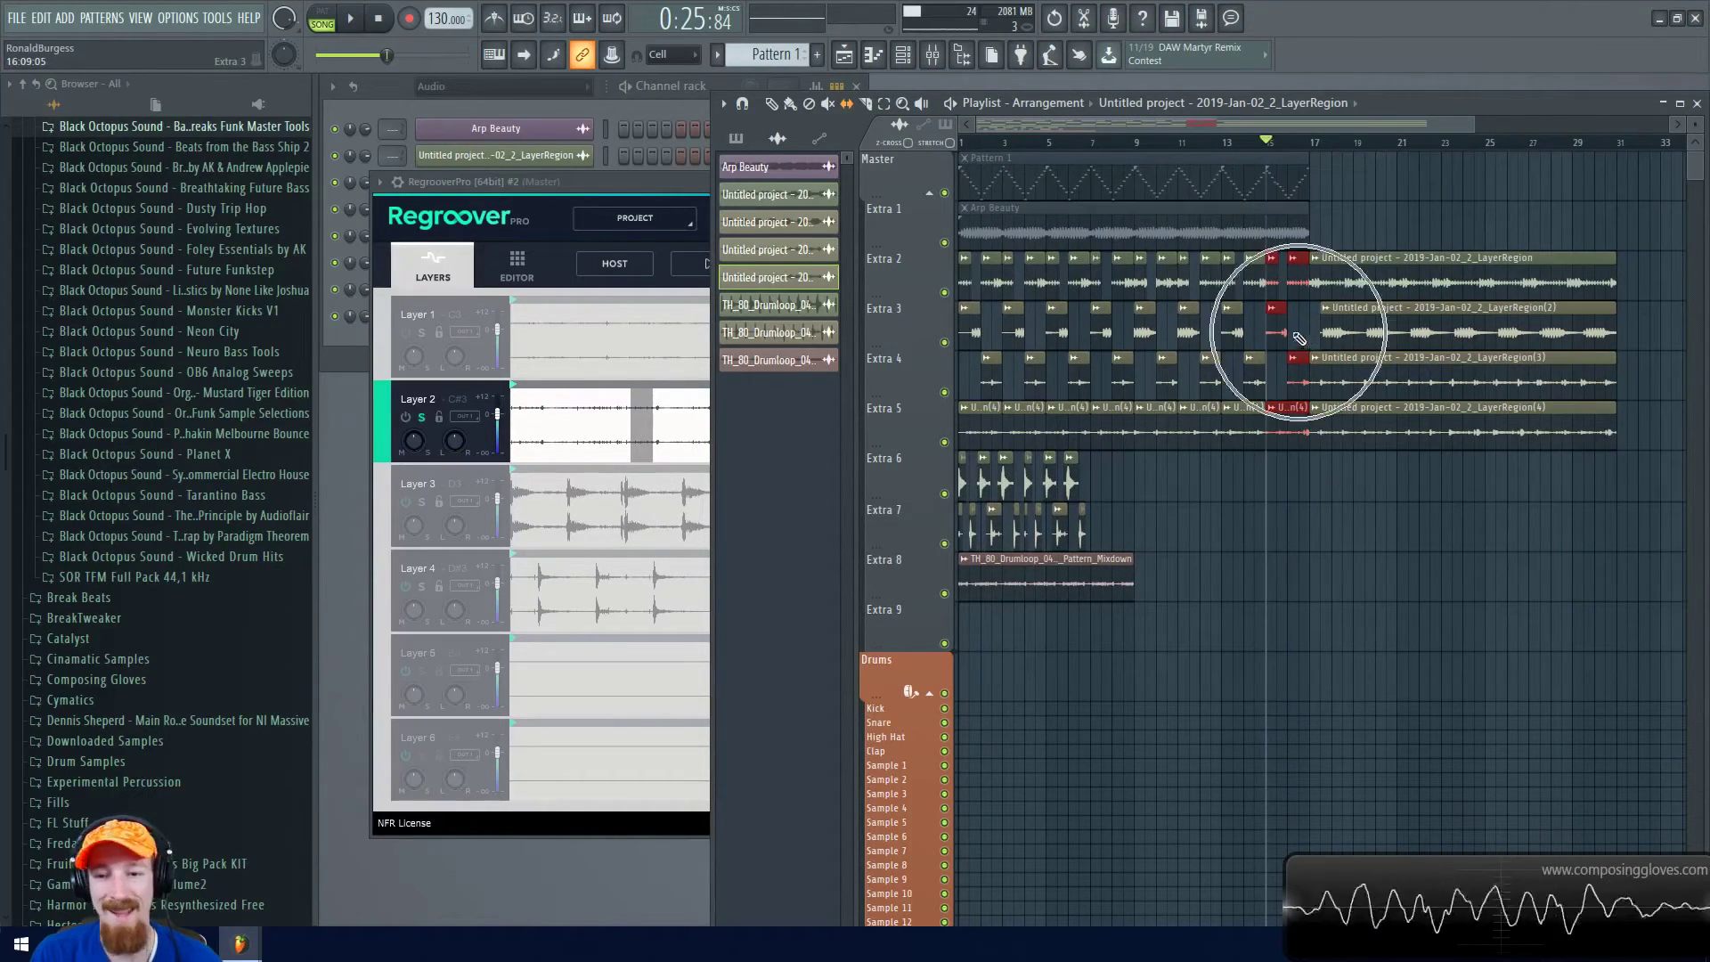
drag(1103, 482, 926, 532)
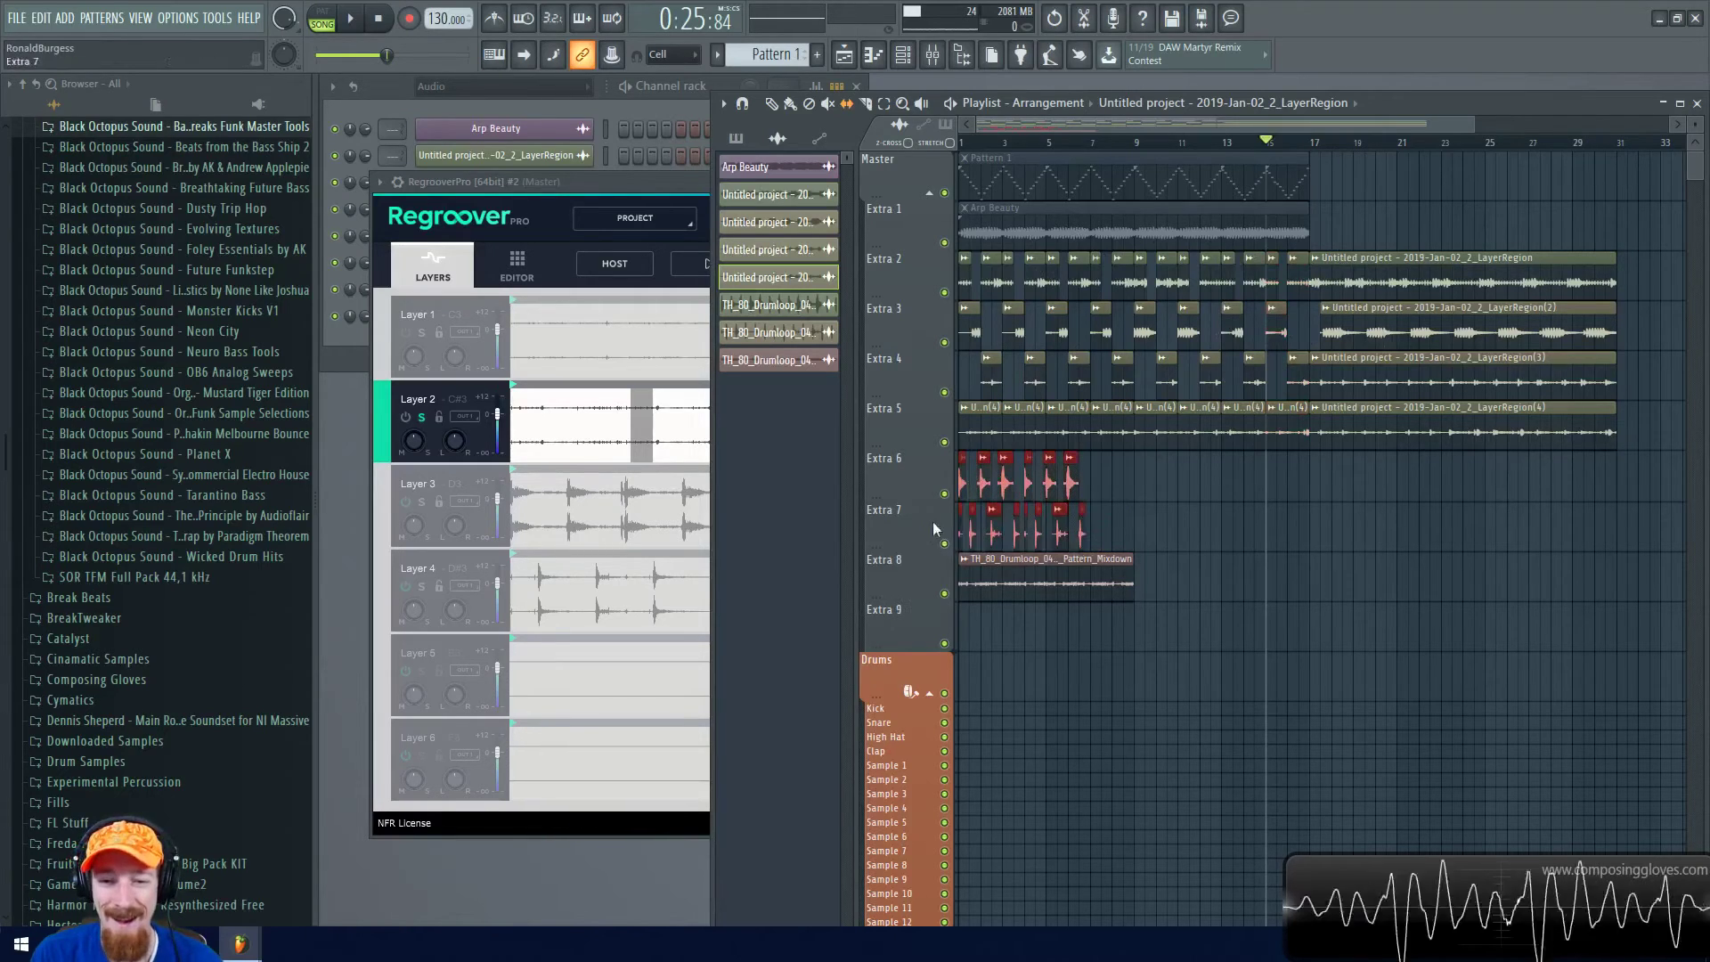
right_click(1183, 499)
click(1211, 526)
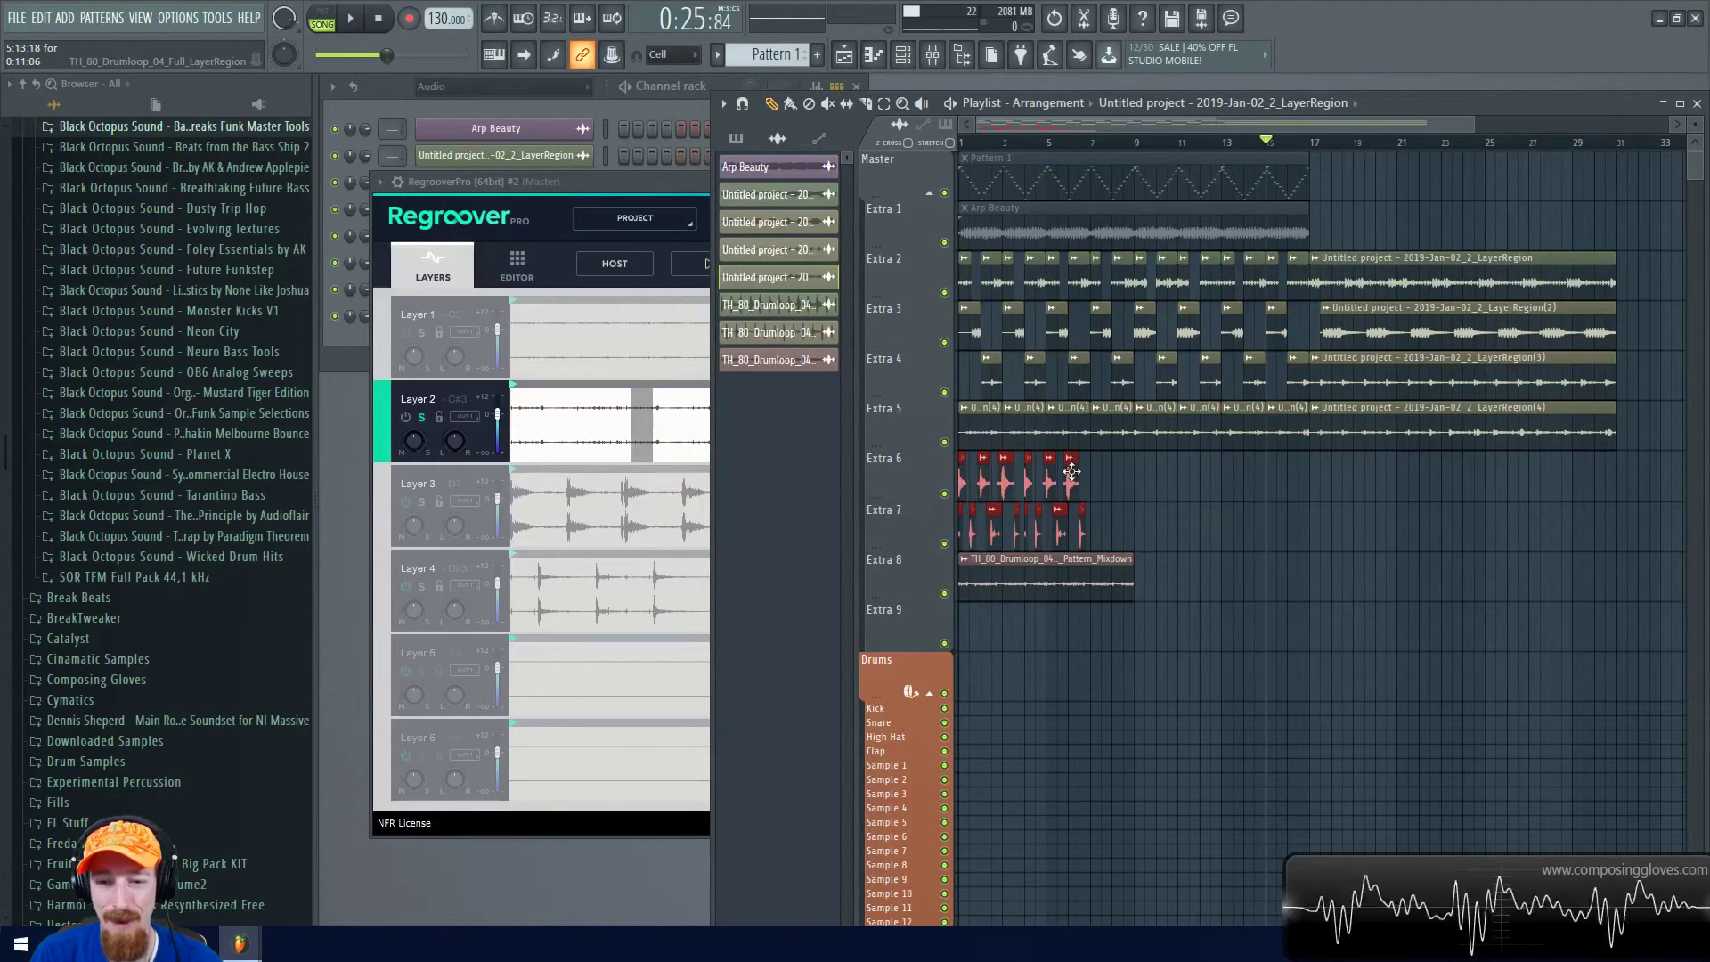
scroll(1071, 471, up, 2)
drag(1069, 472, 1663, 459)
scroll(1360, 482, down, 2)
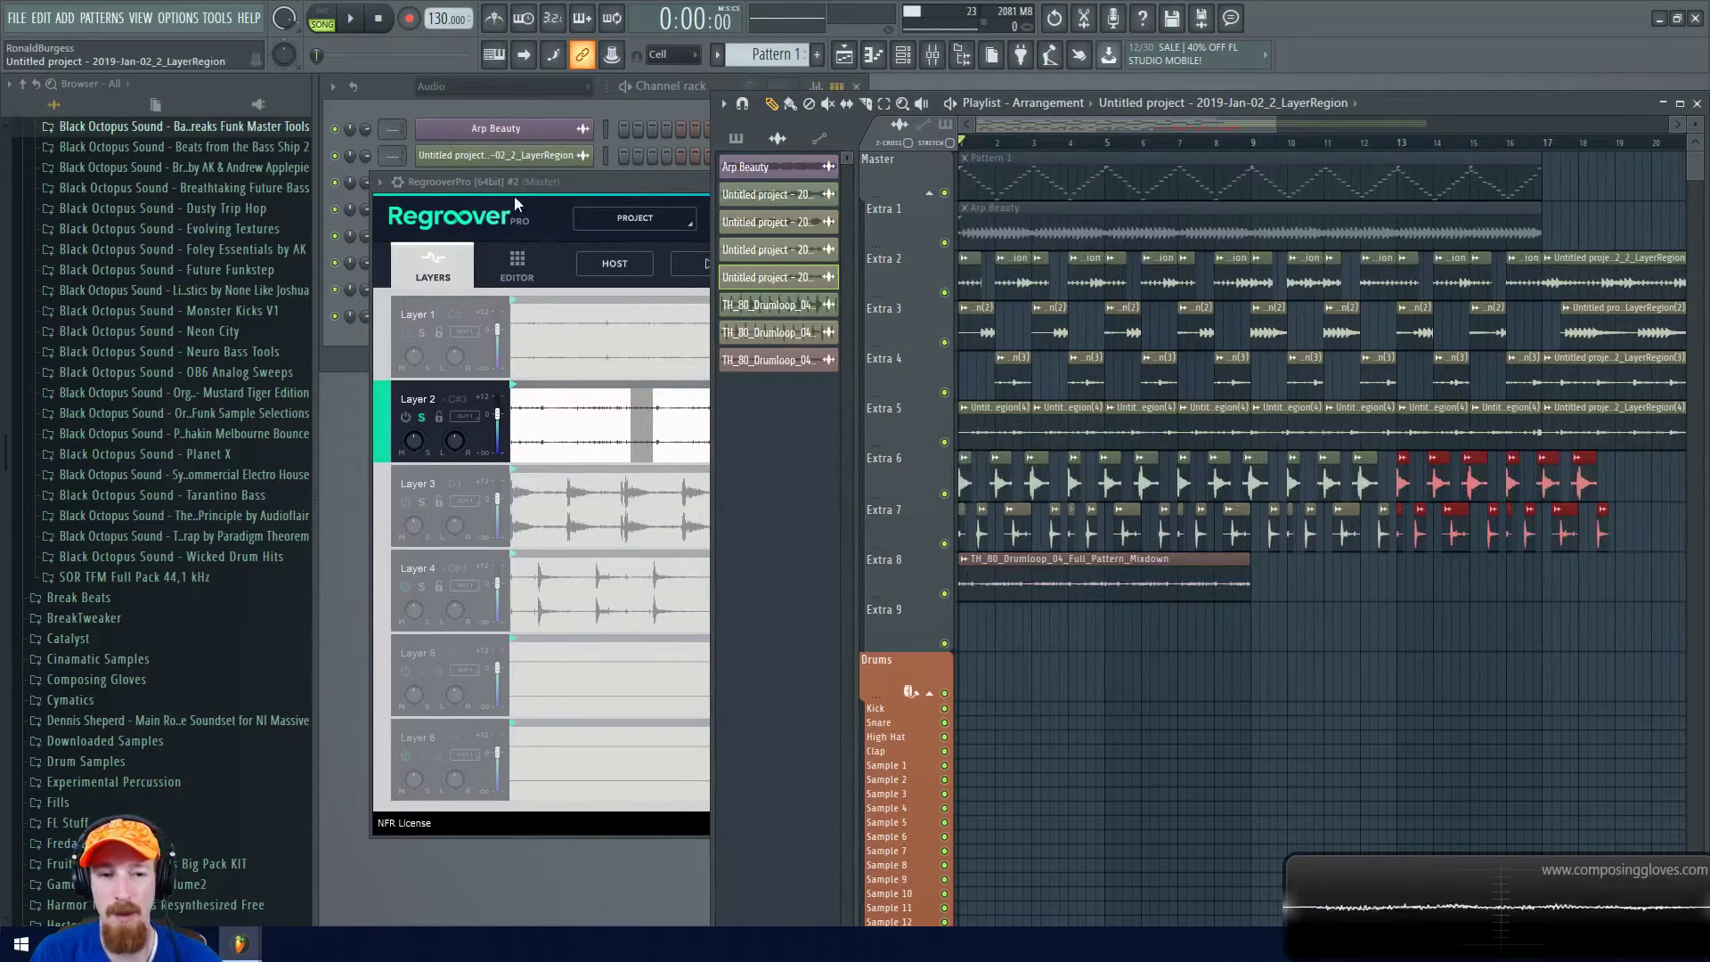
Duplicate the drum loop mixdown clip on Extra 8 so a second copy starts at bar 9
click(605, 187)
click(1215, 123)
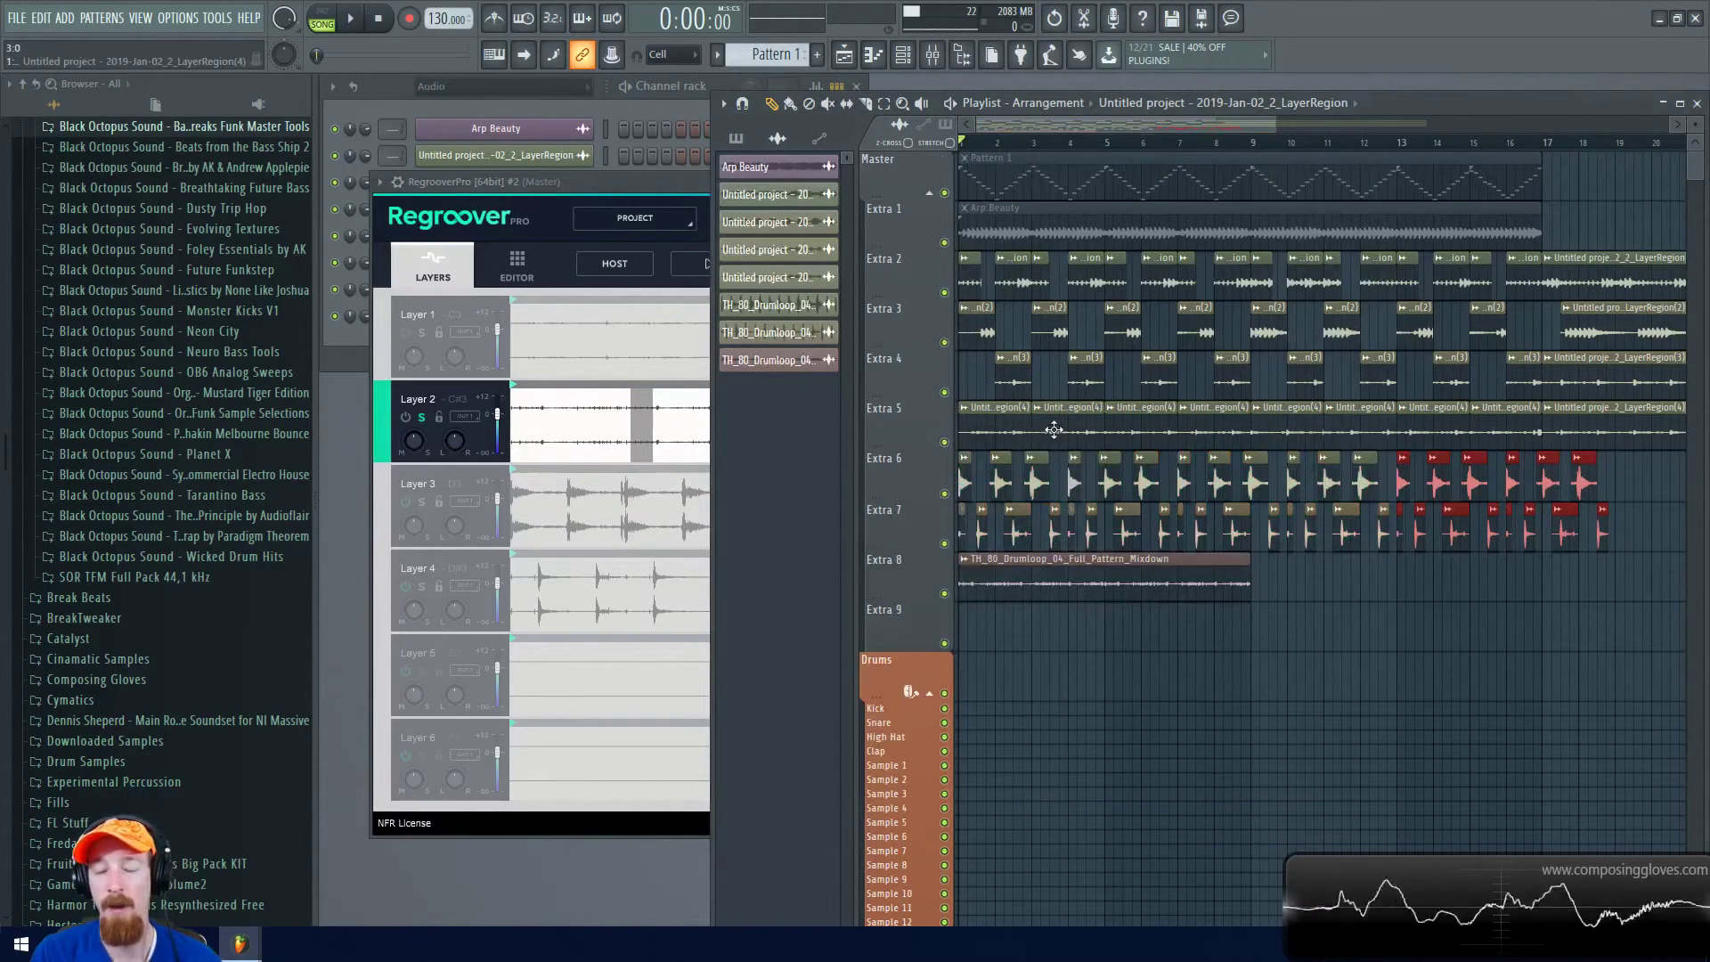
scroll(1223, 354, down, 2)
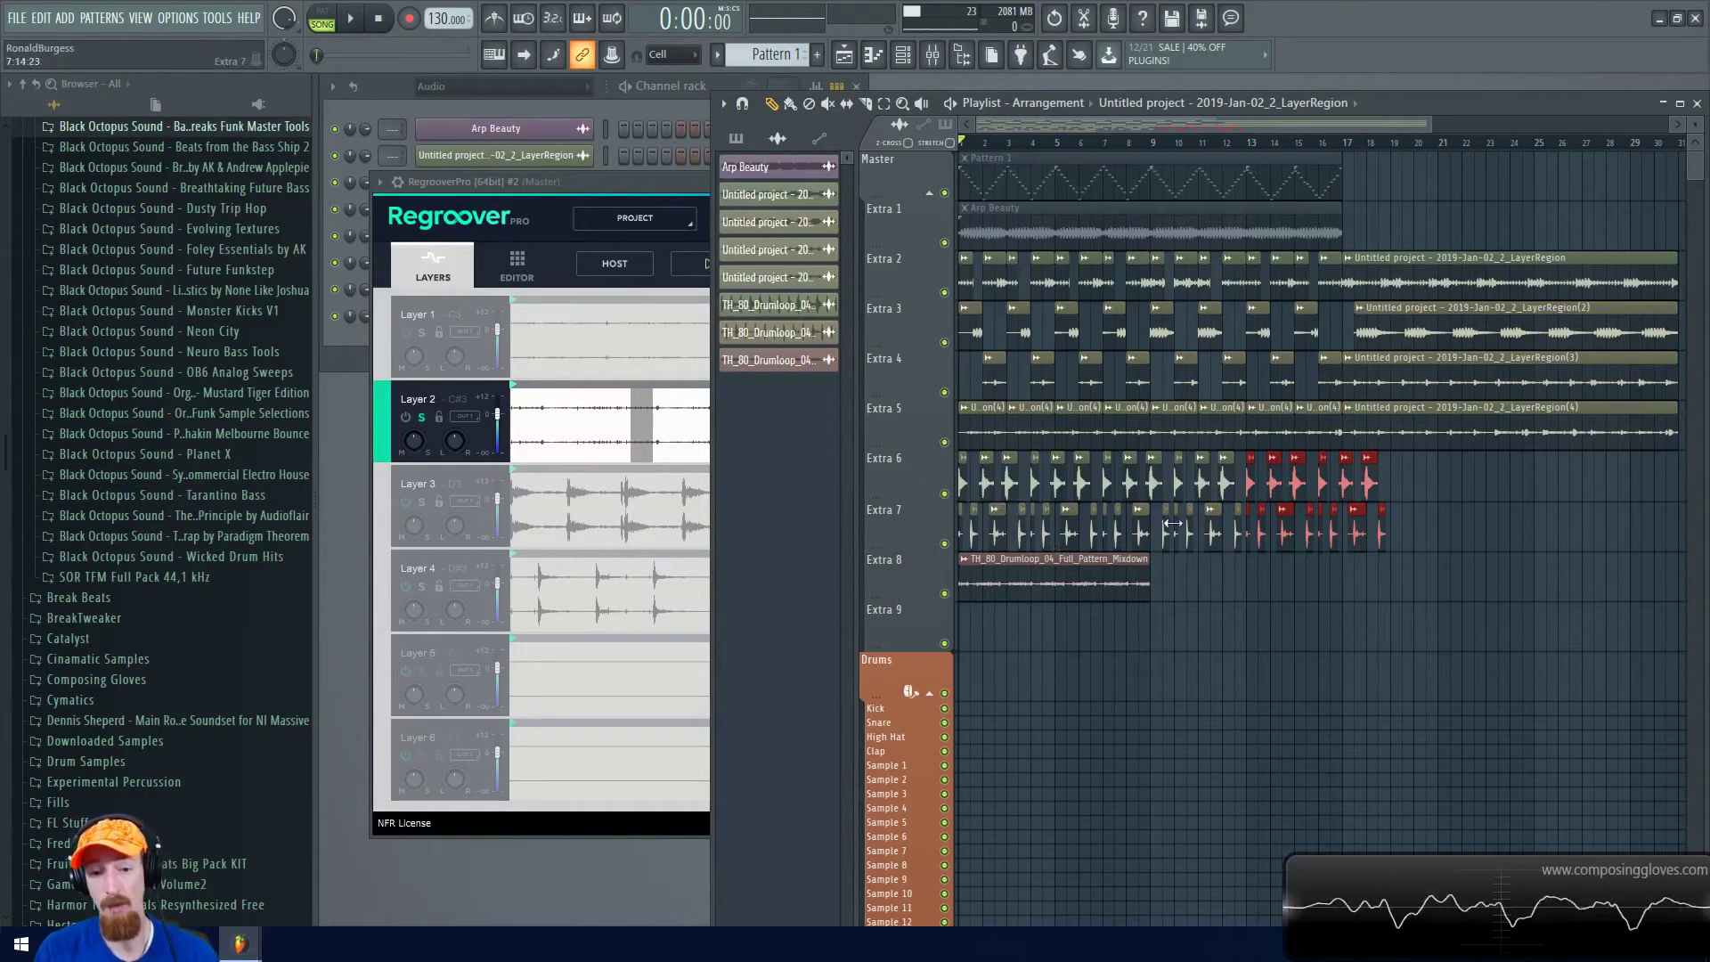
drag(1039, 588, 1224, 608)
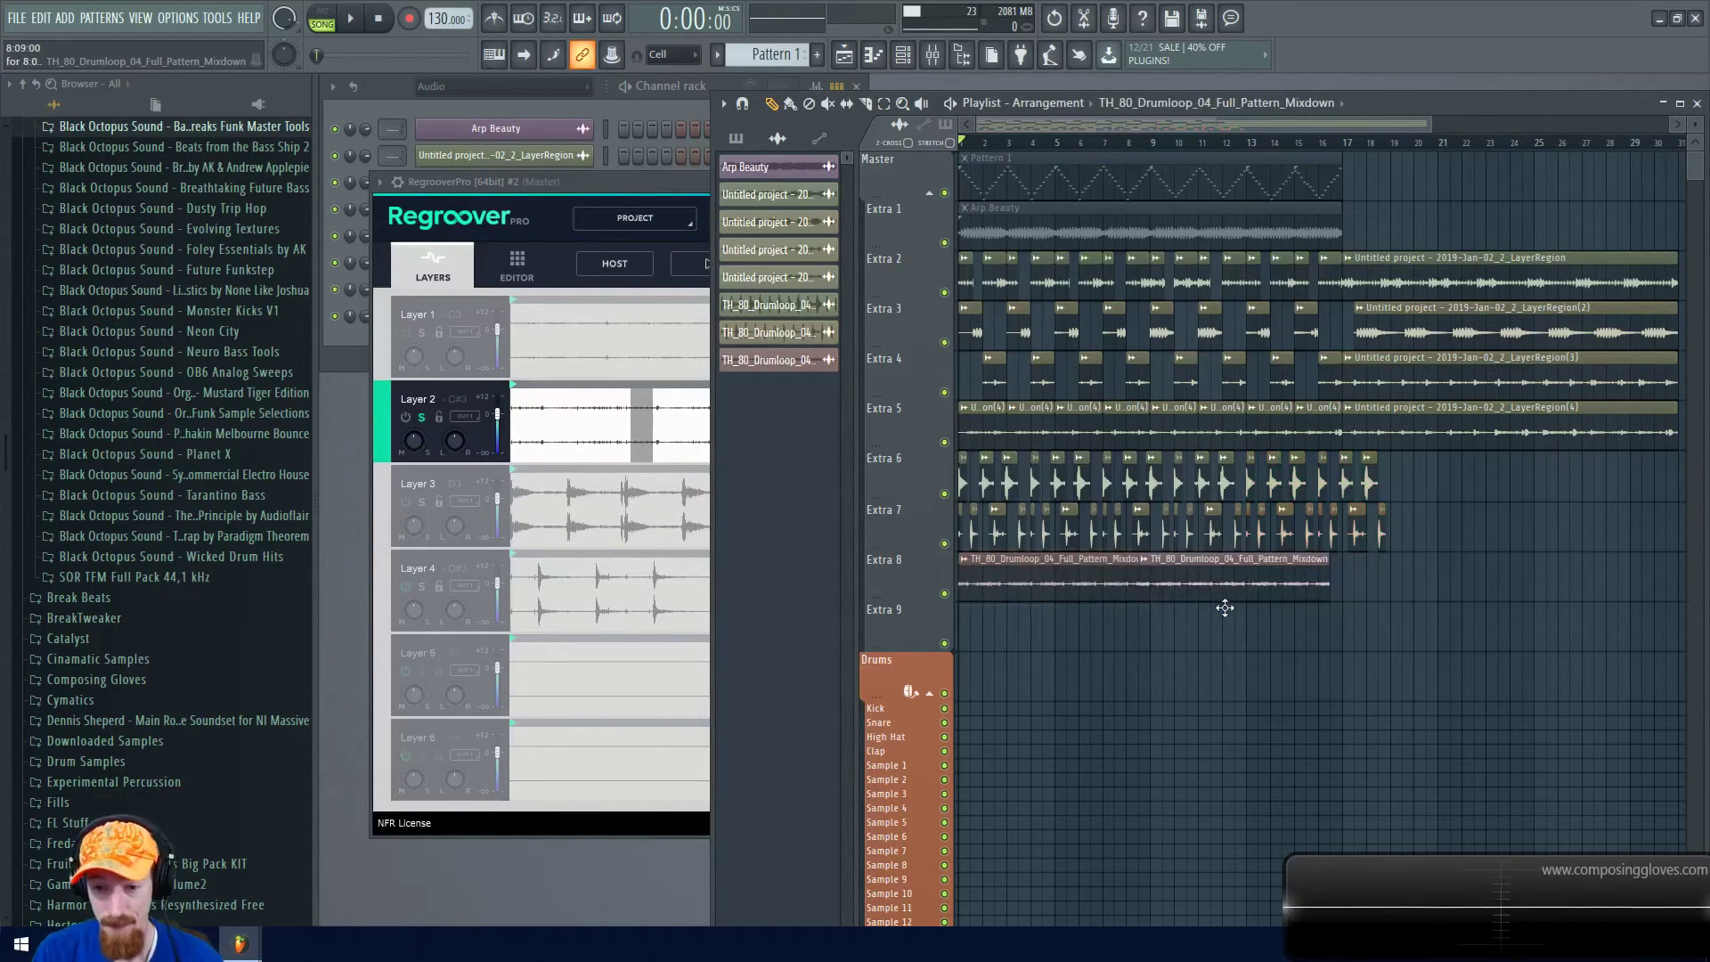
scroll(1209, 543, up, 4)
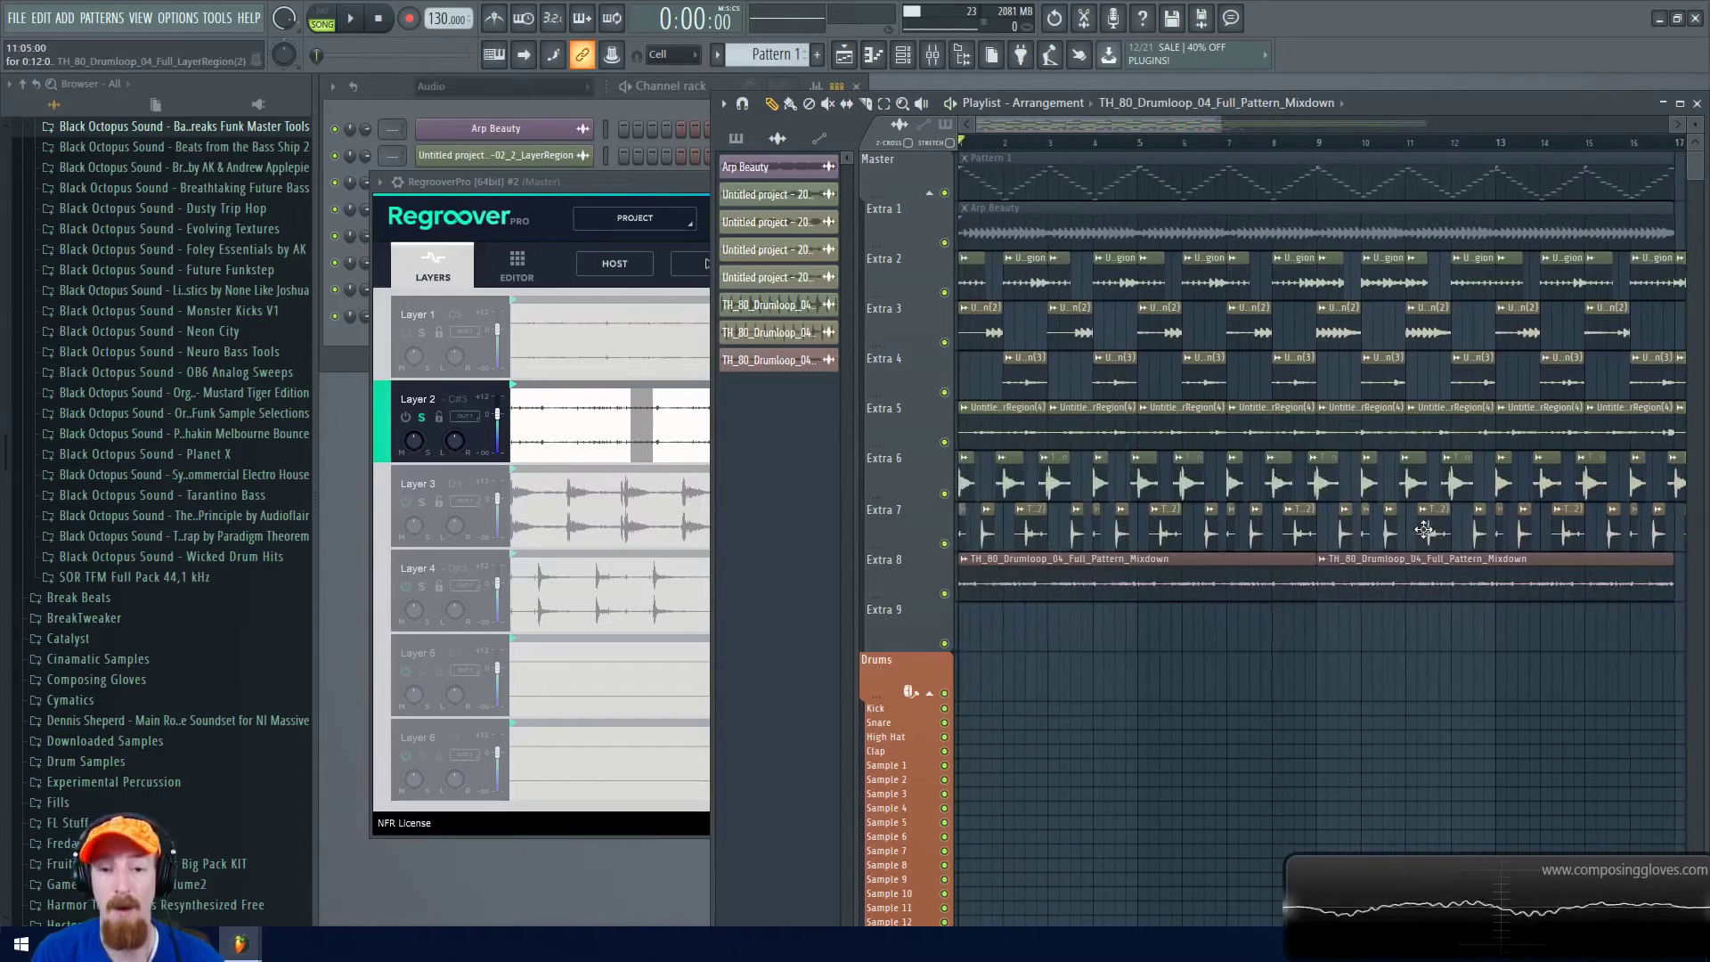
Play the arrangement from the start to beyond bar 17 and review the repeated layers
key(space)
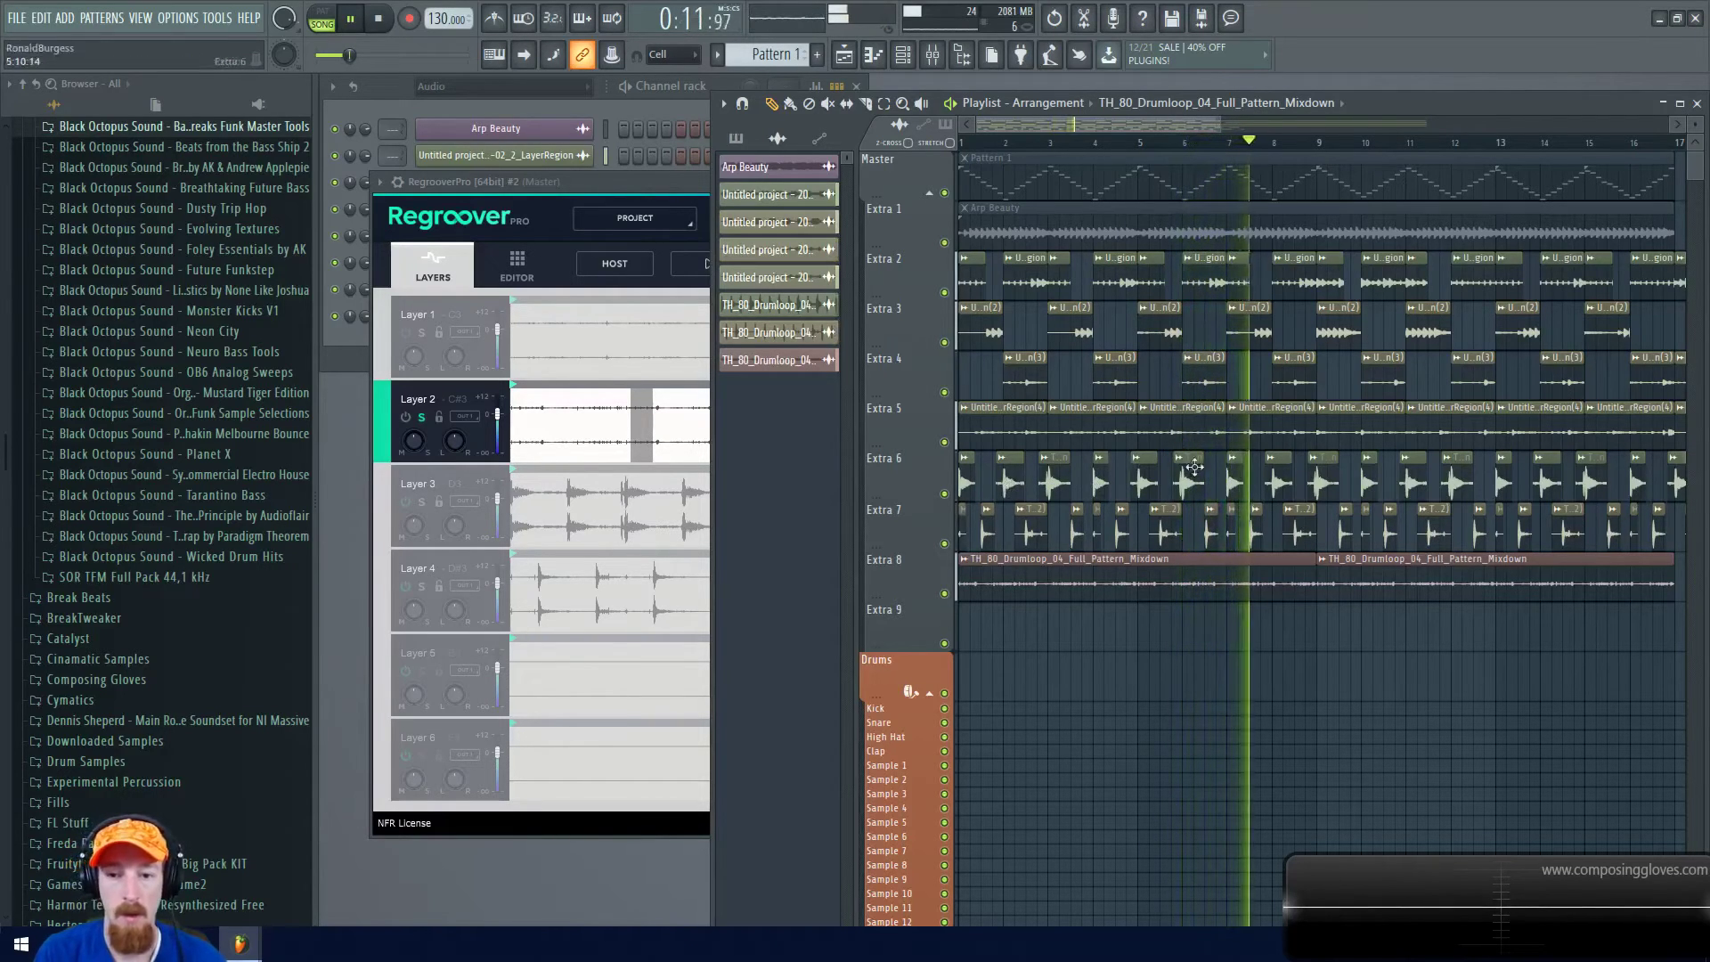
scroll(1265, 445, down, 2)
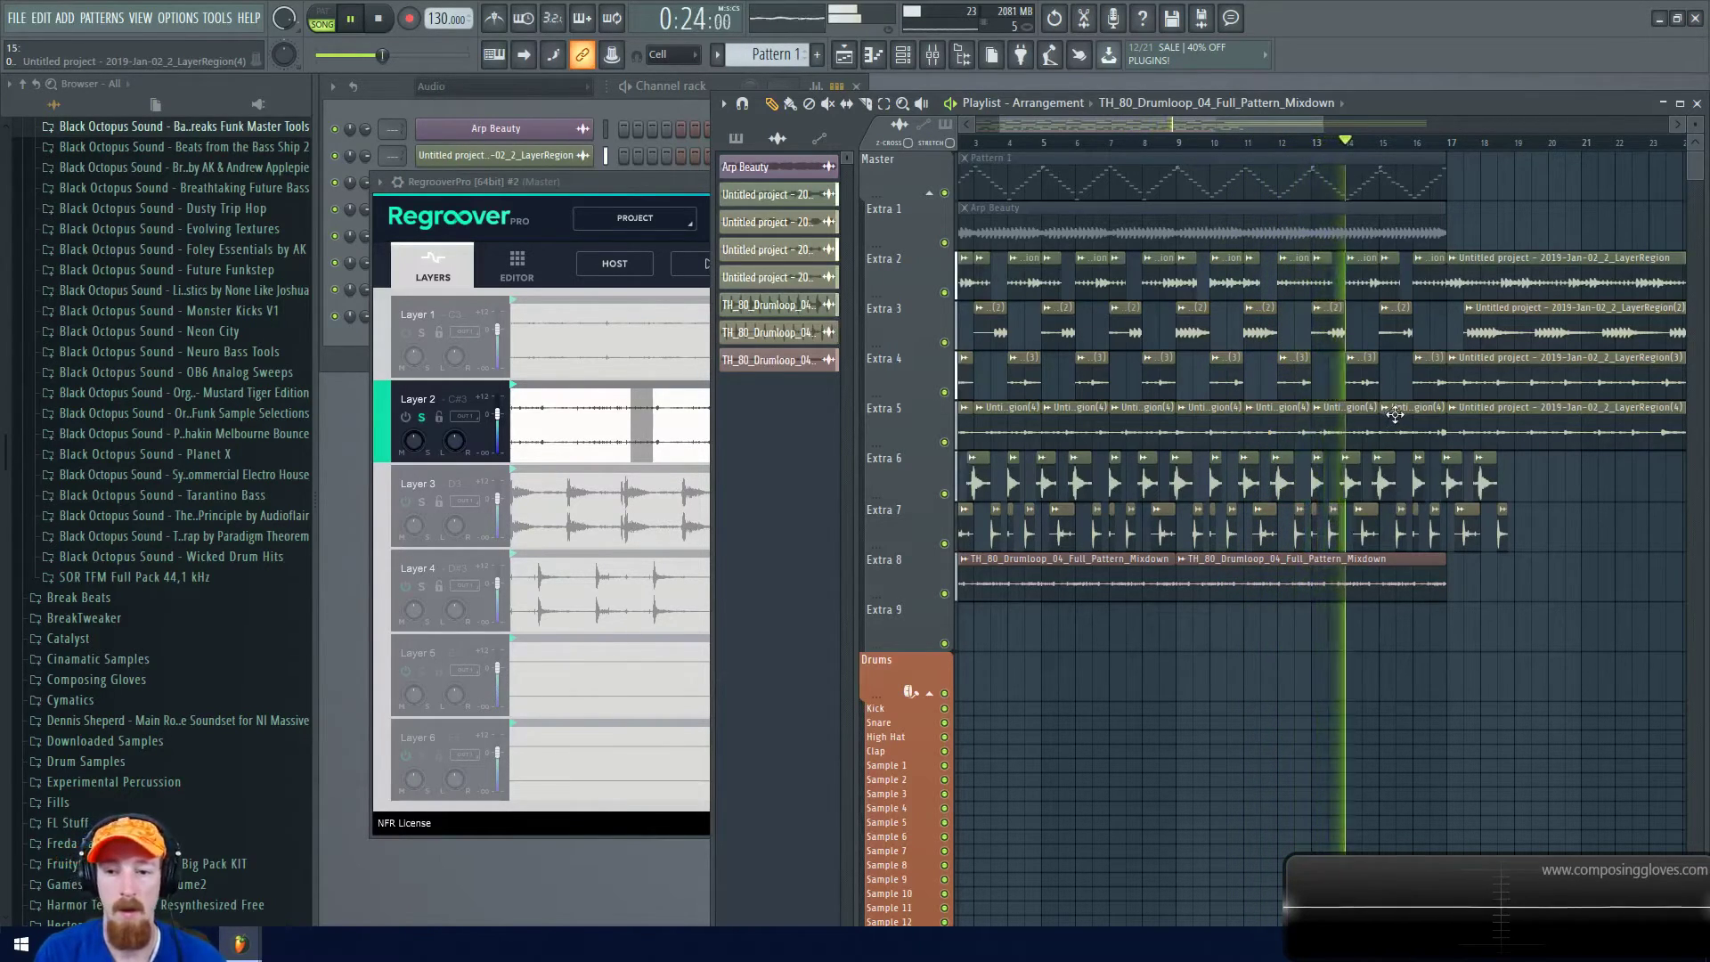
scroll(1239, 425, up, 3)
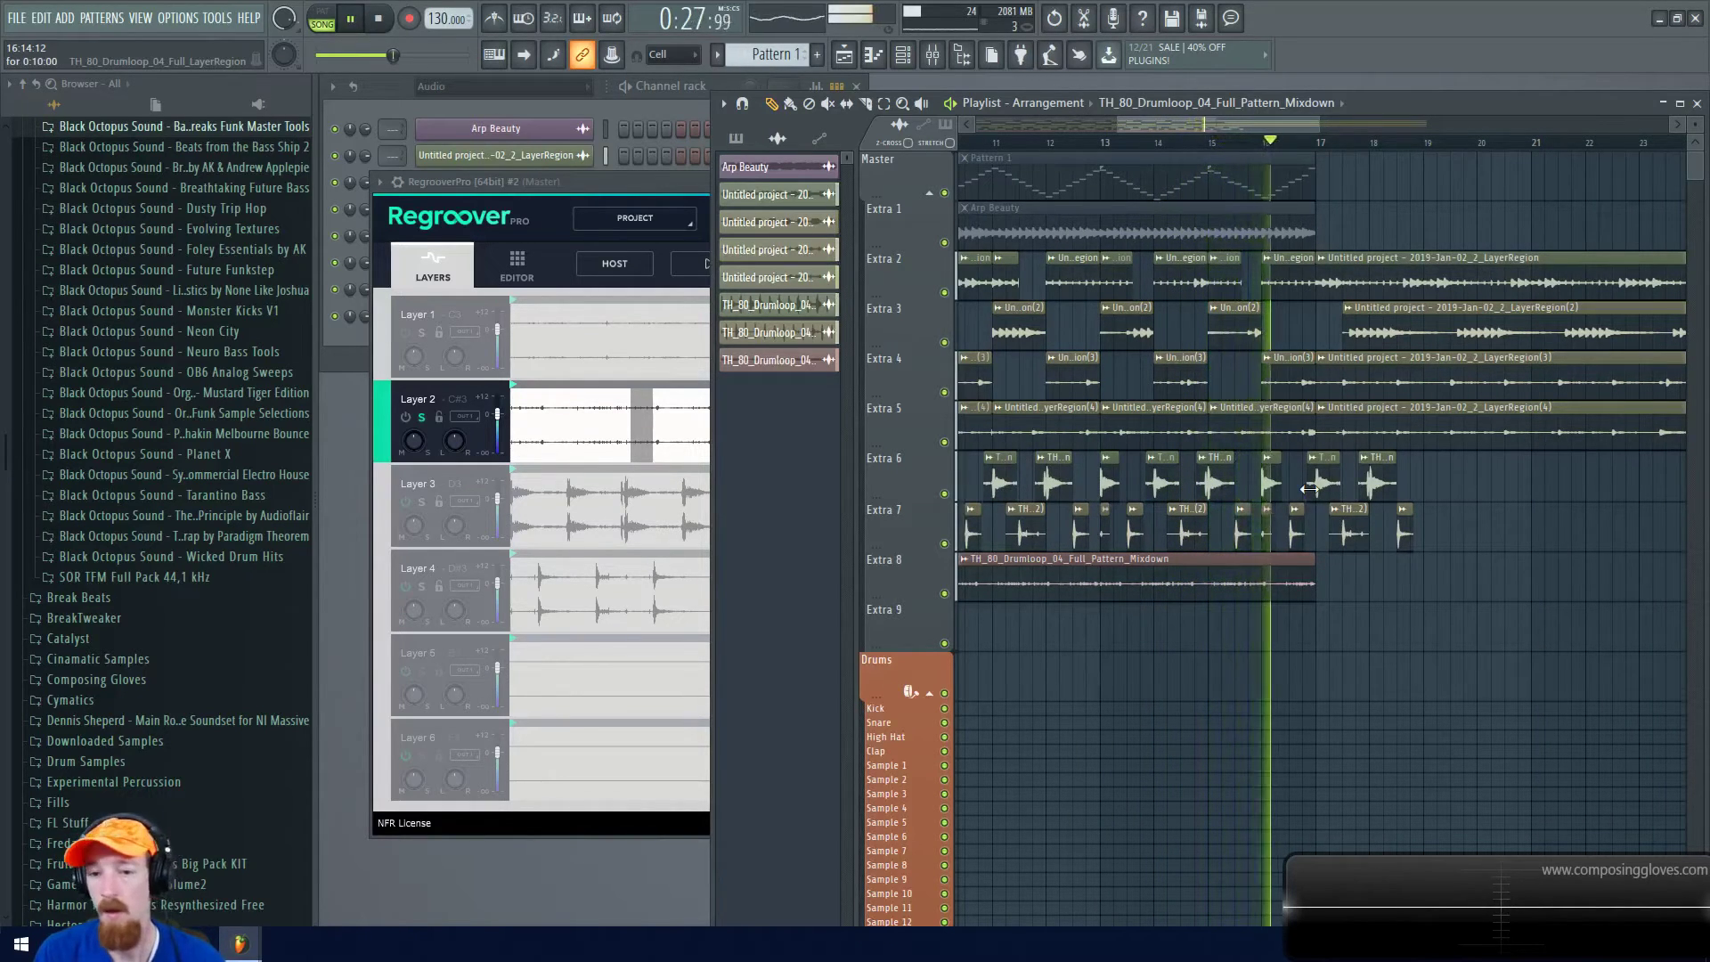
scroll(1352, 439, down, 3)
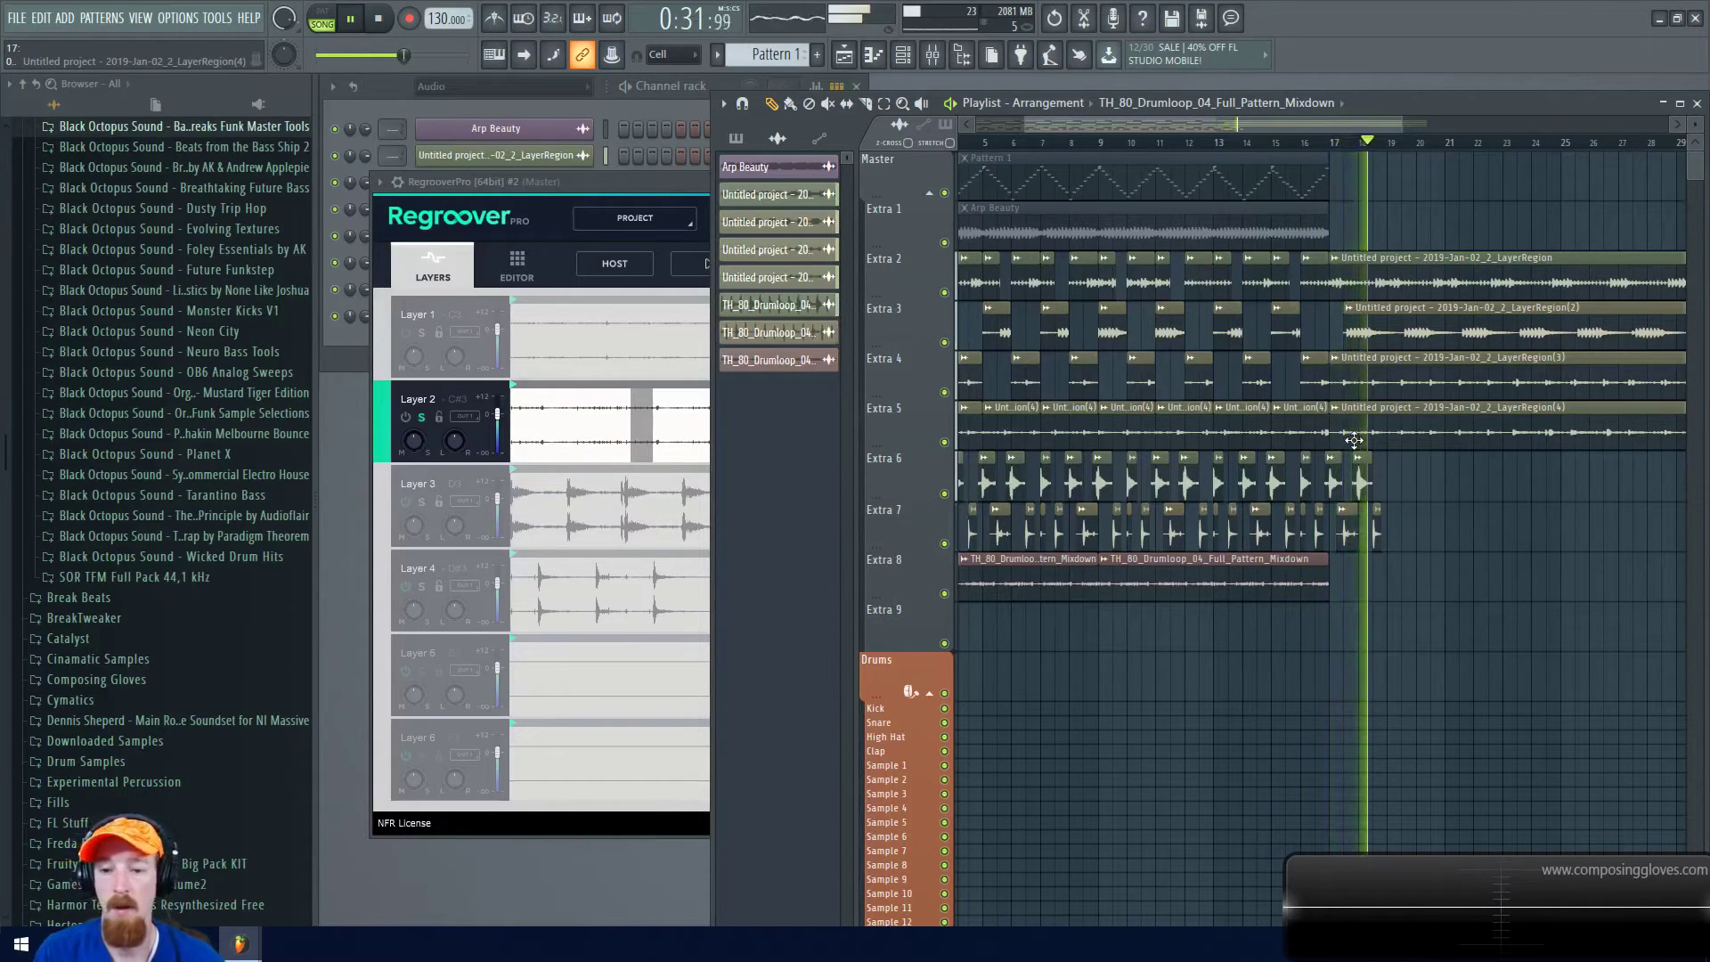
key(space)
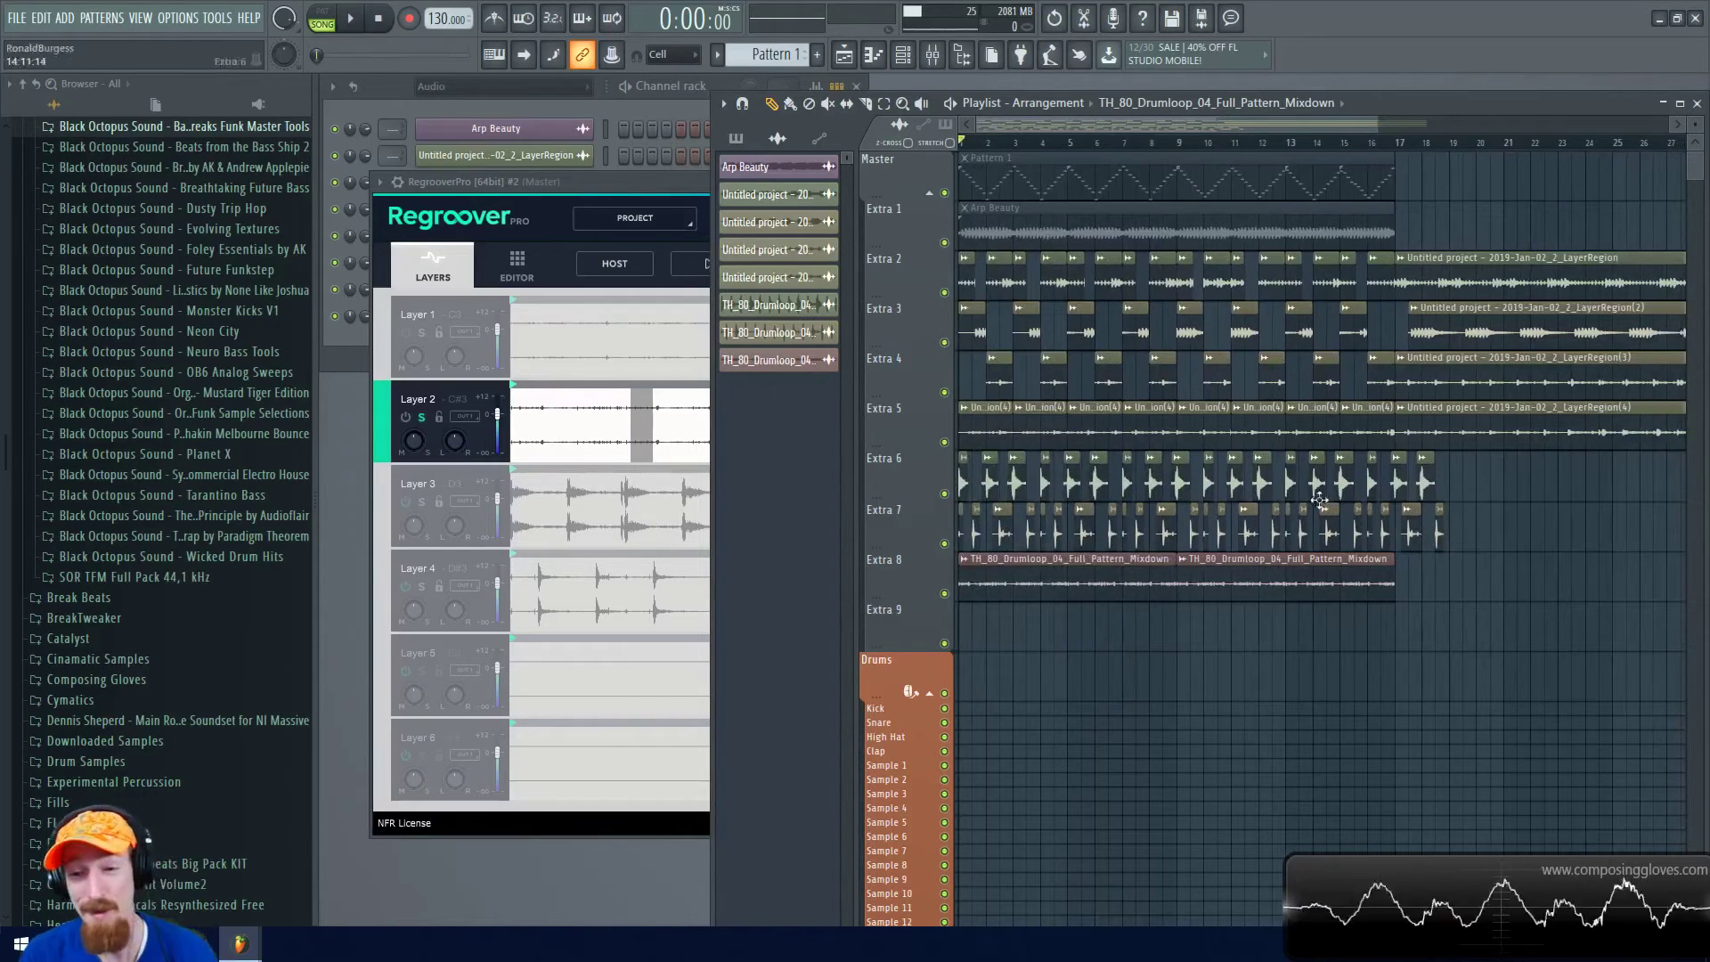
scroll(1440, 509, down, 2)
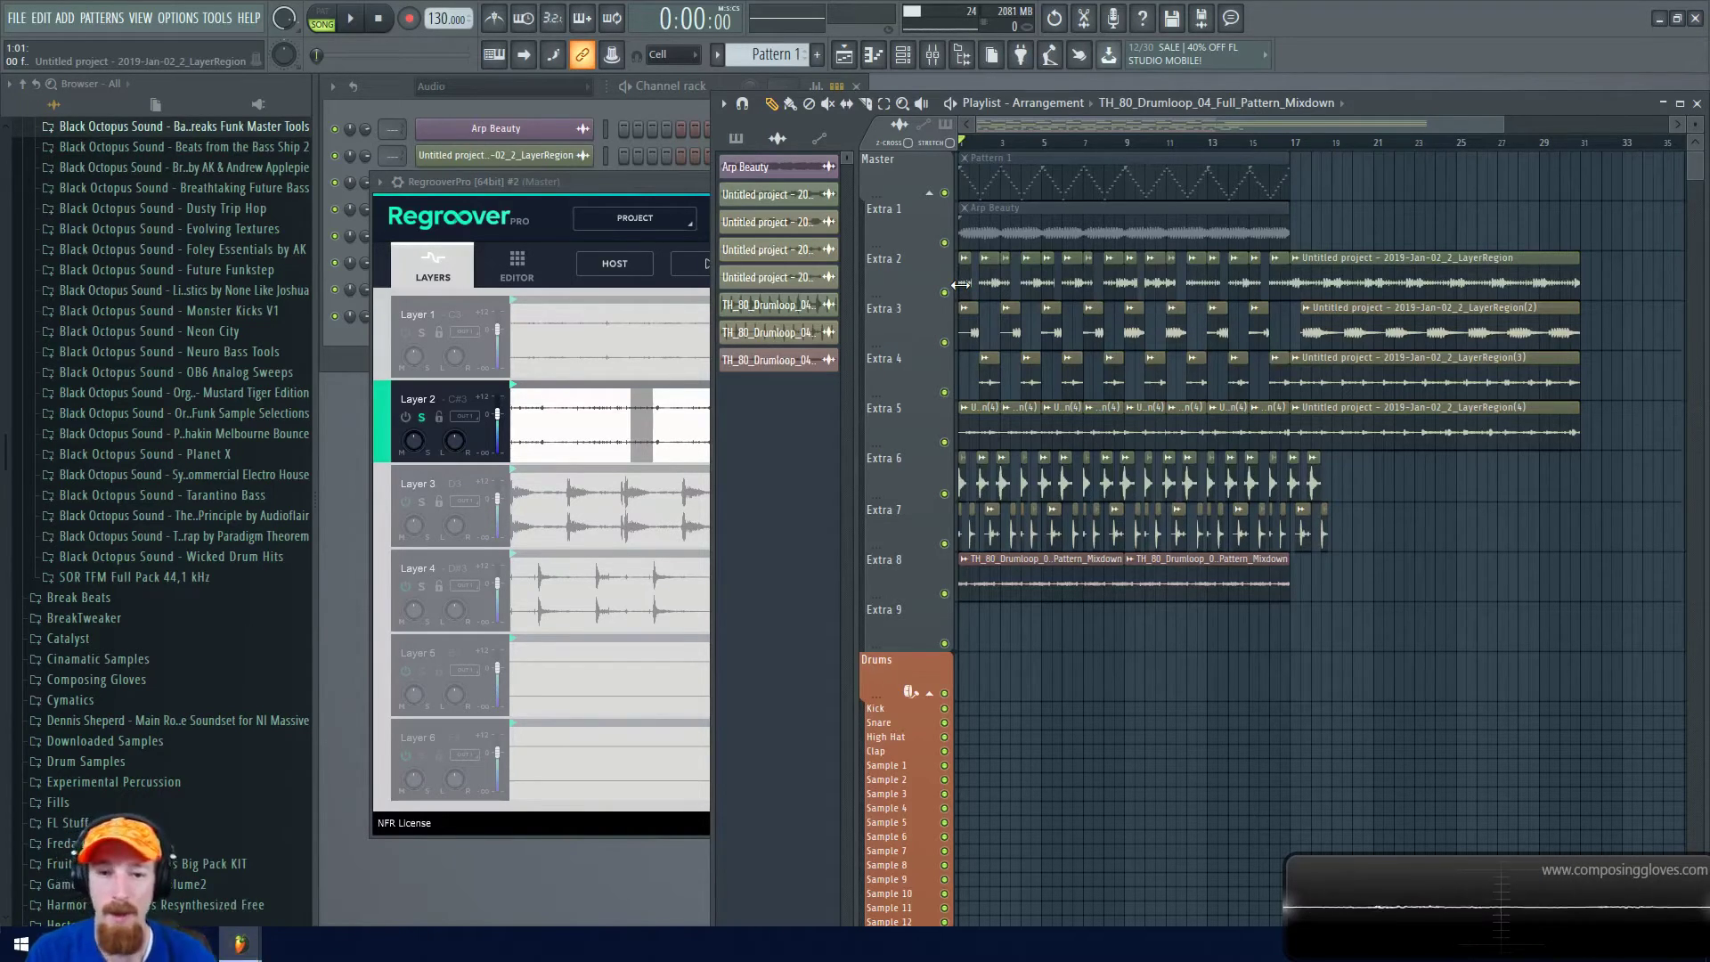
Close the RegrooverPro window, show all channels in the channel rack and return to the playlist
click(598, 185)
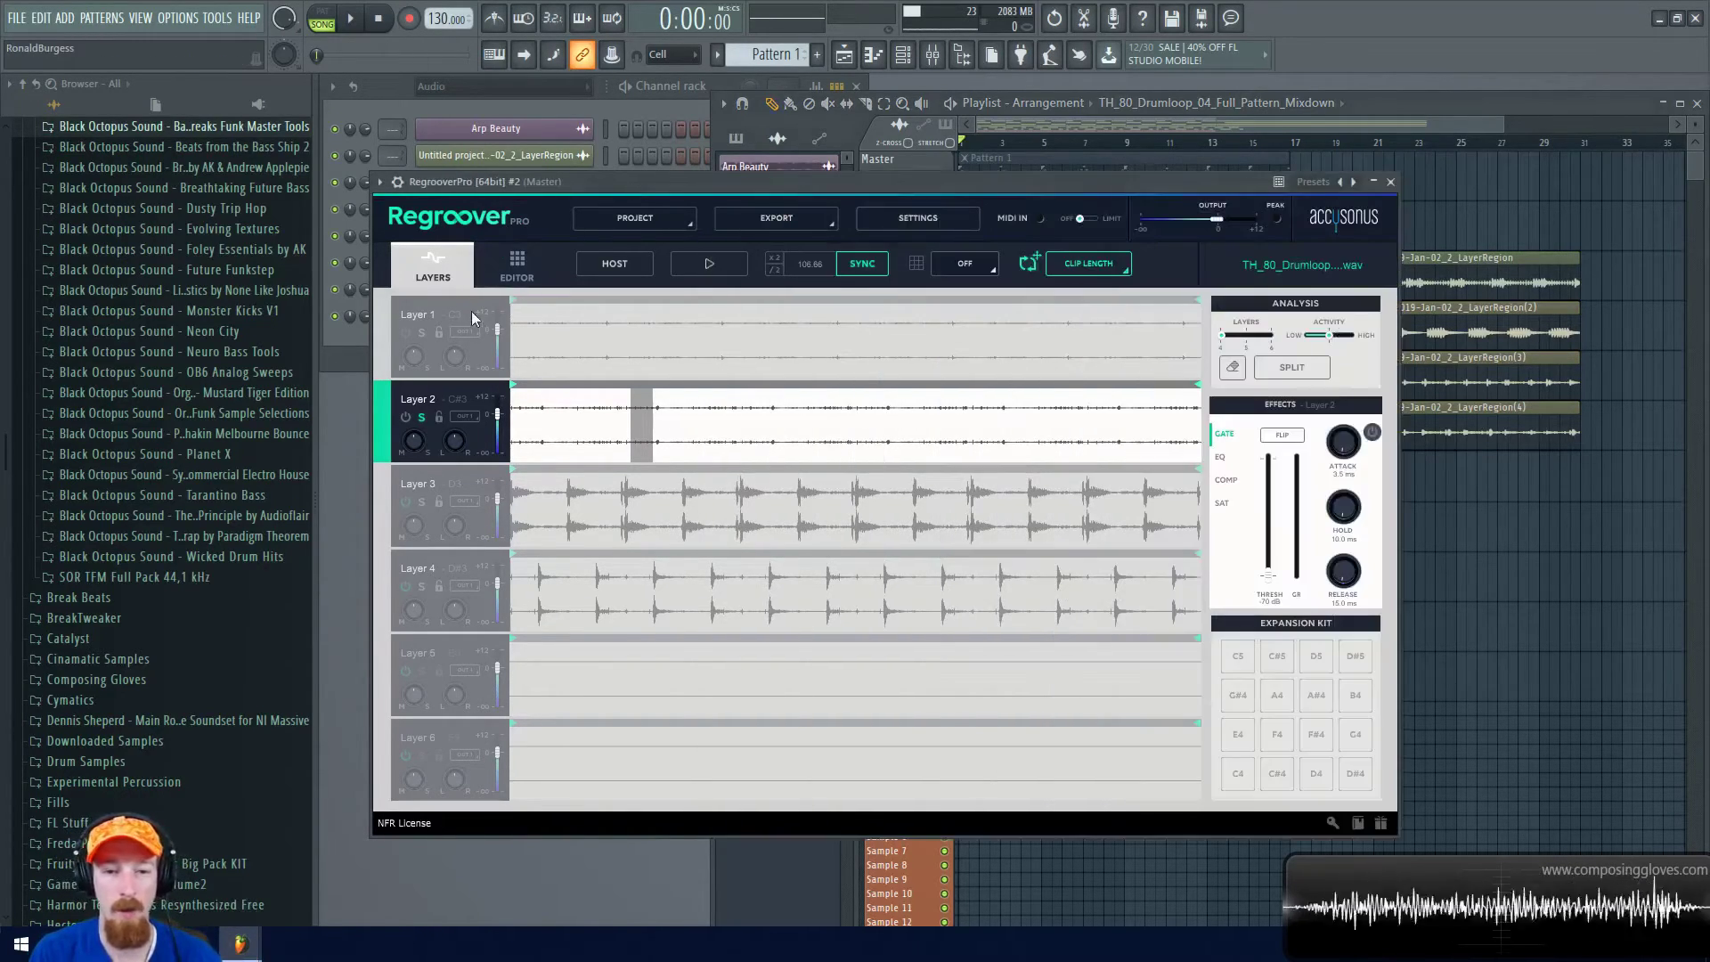
click(1390, 182)
click(514, 96)
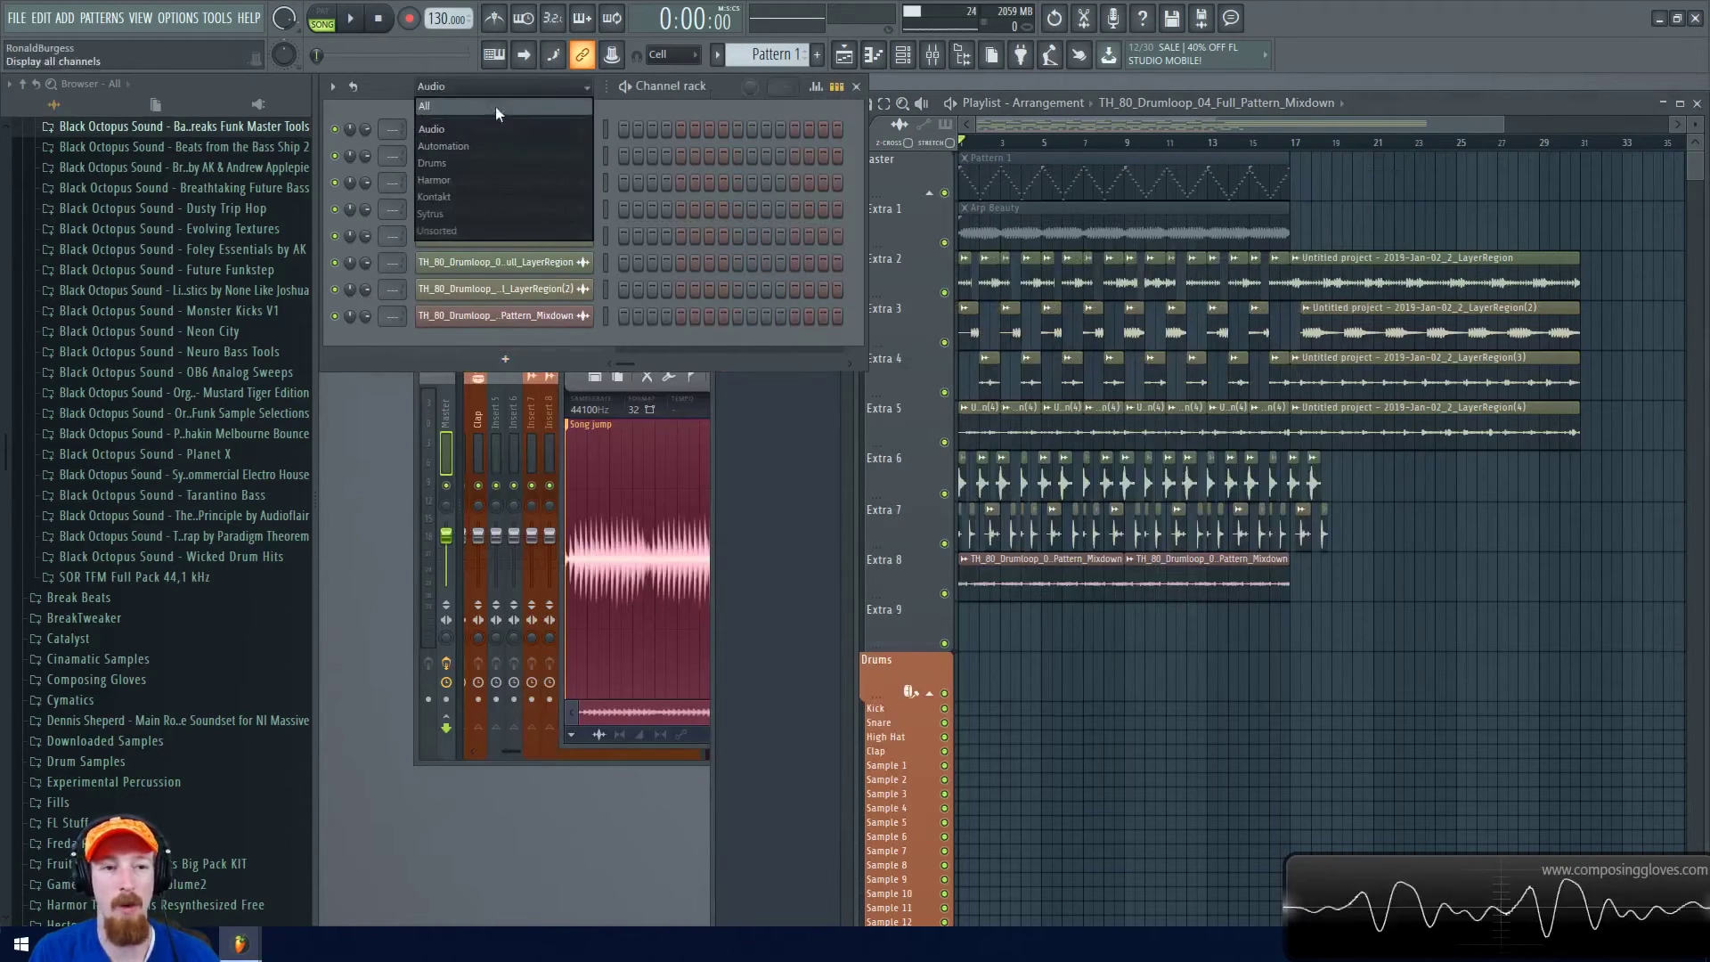
click(482, 112)
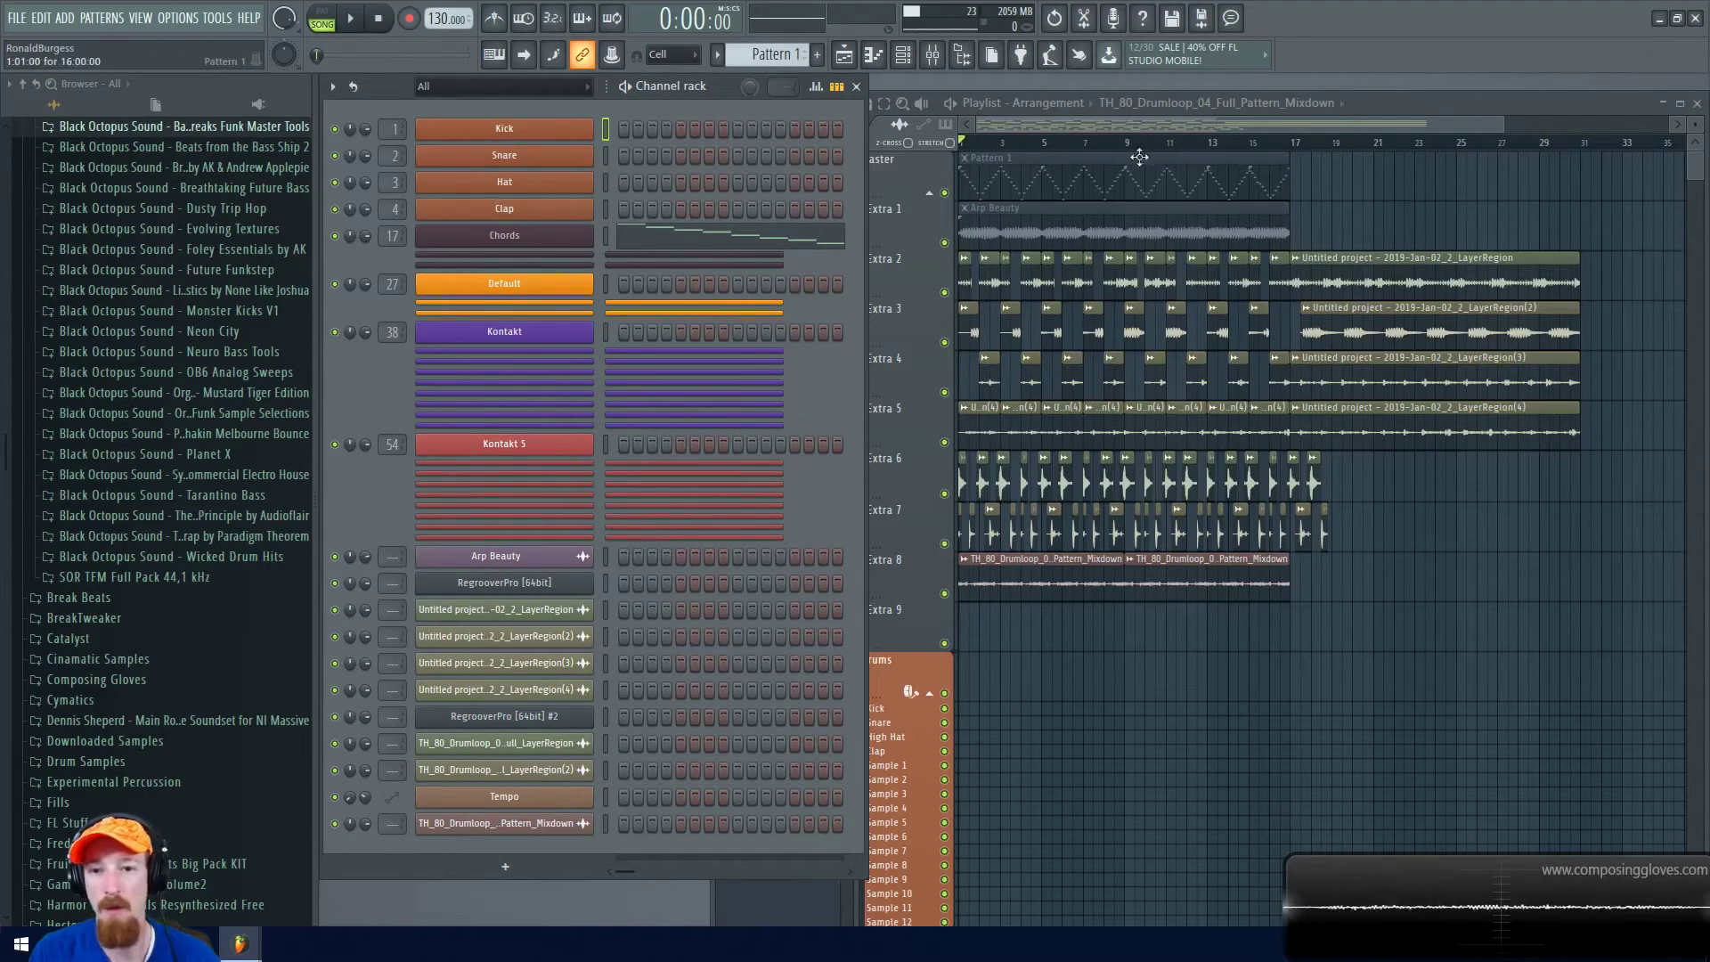
click(1232, 123)
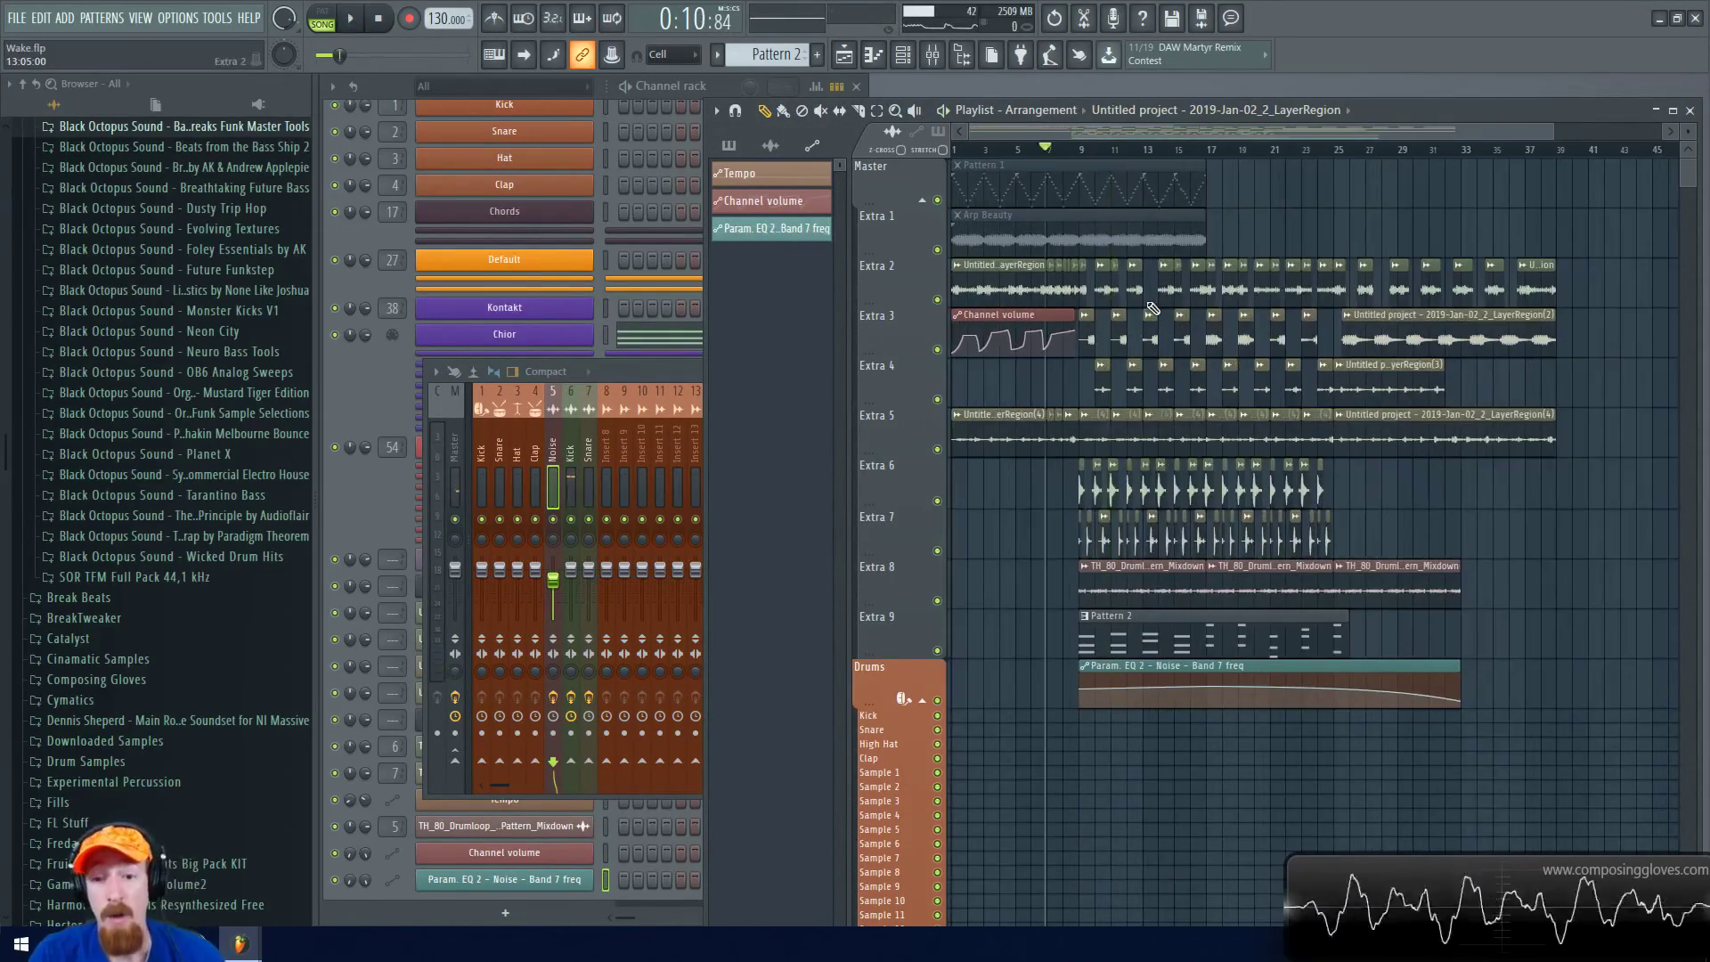
Highlight the arrangement's sections in turn: the full layered part after bar 9, and the ending clips on Extra 2 to Extra 5
drag(984, 290, 1337, 680)
click(637, 376)
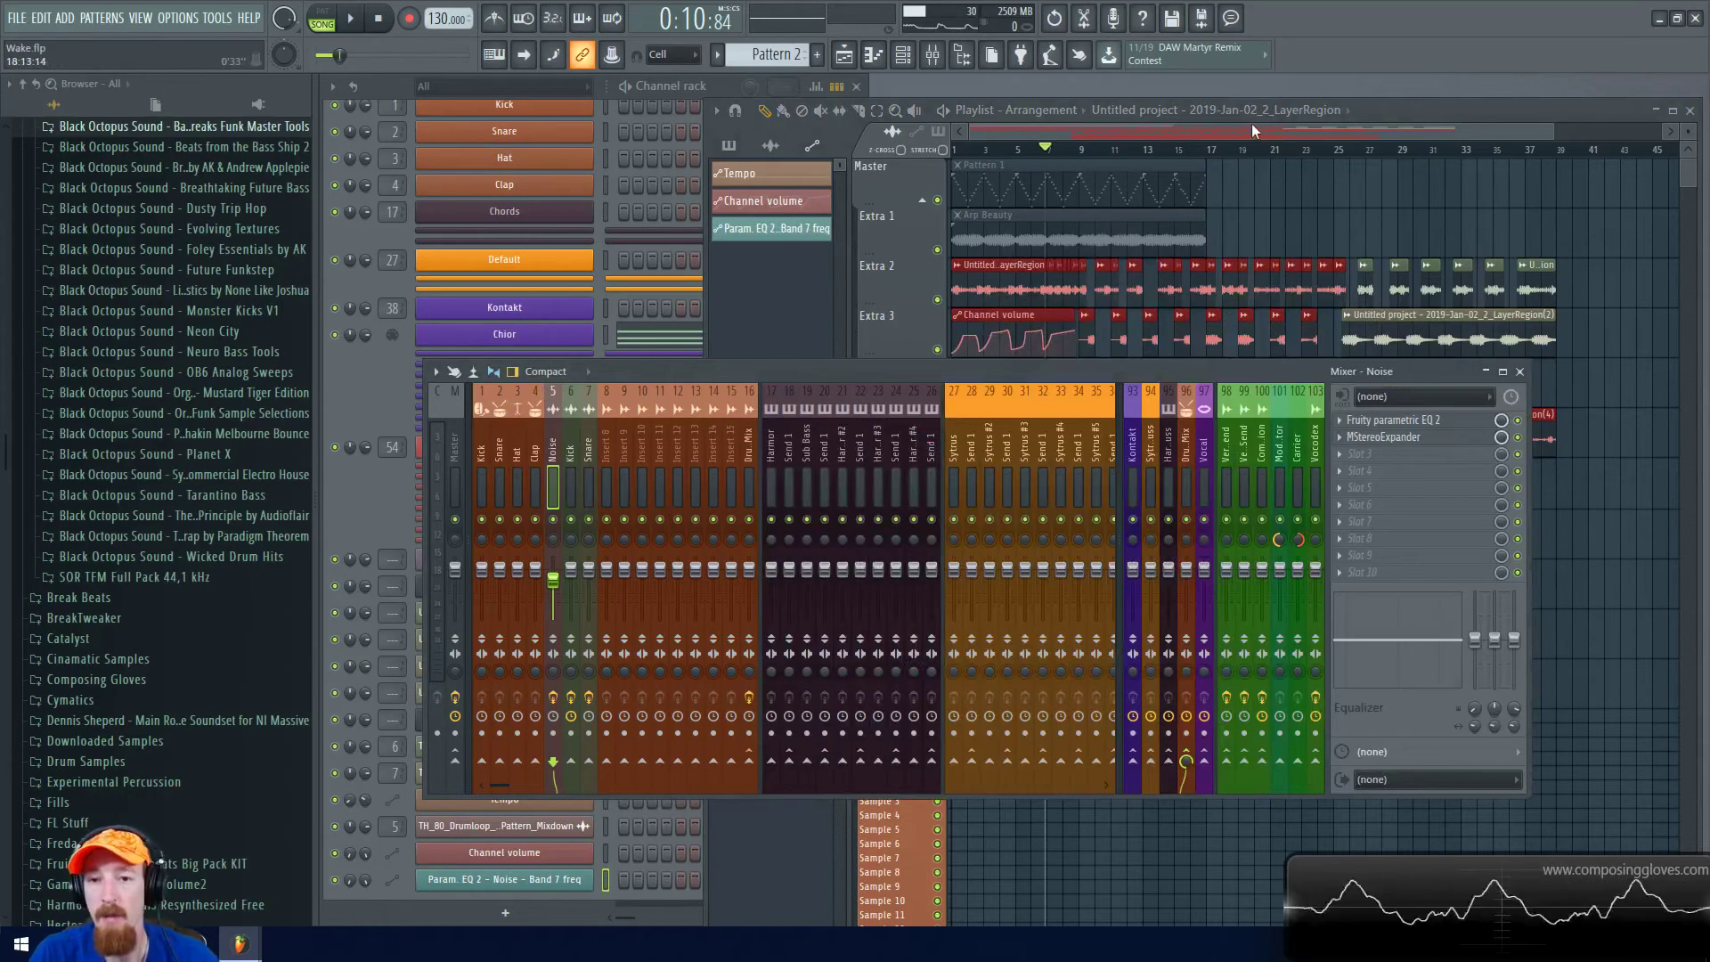
click(1195, 208)
drag(1094, 259, 1344, 708)
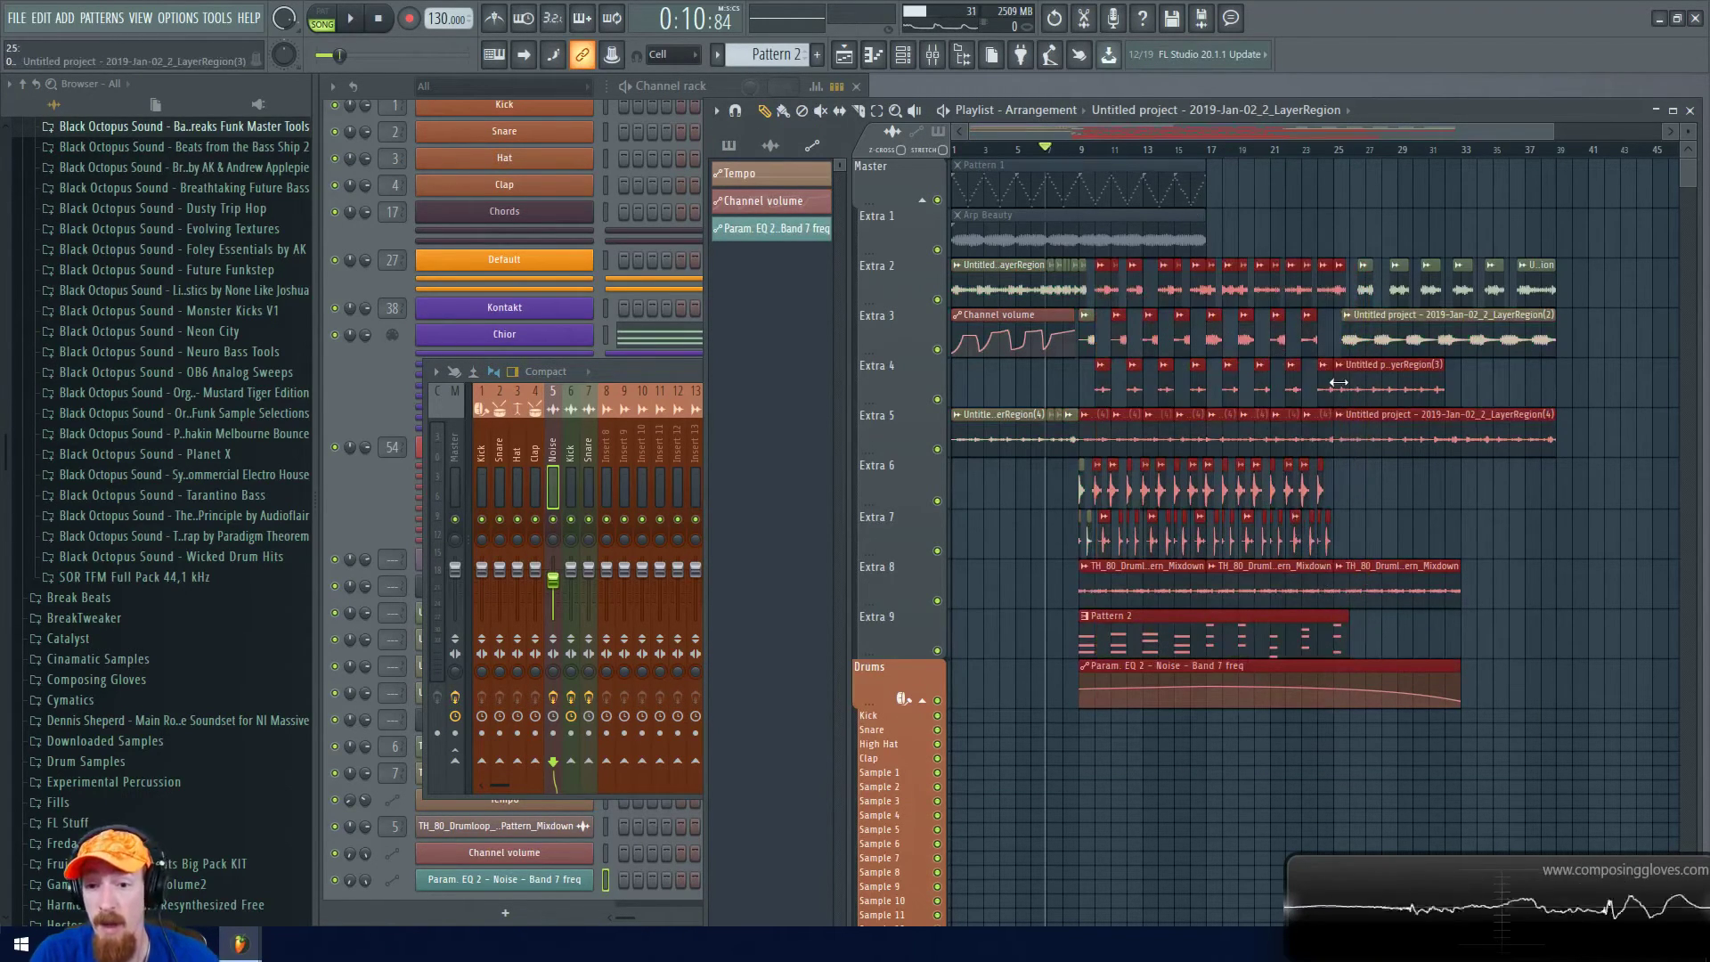
drag(1391, 258, 1554, 499)
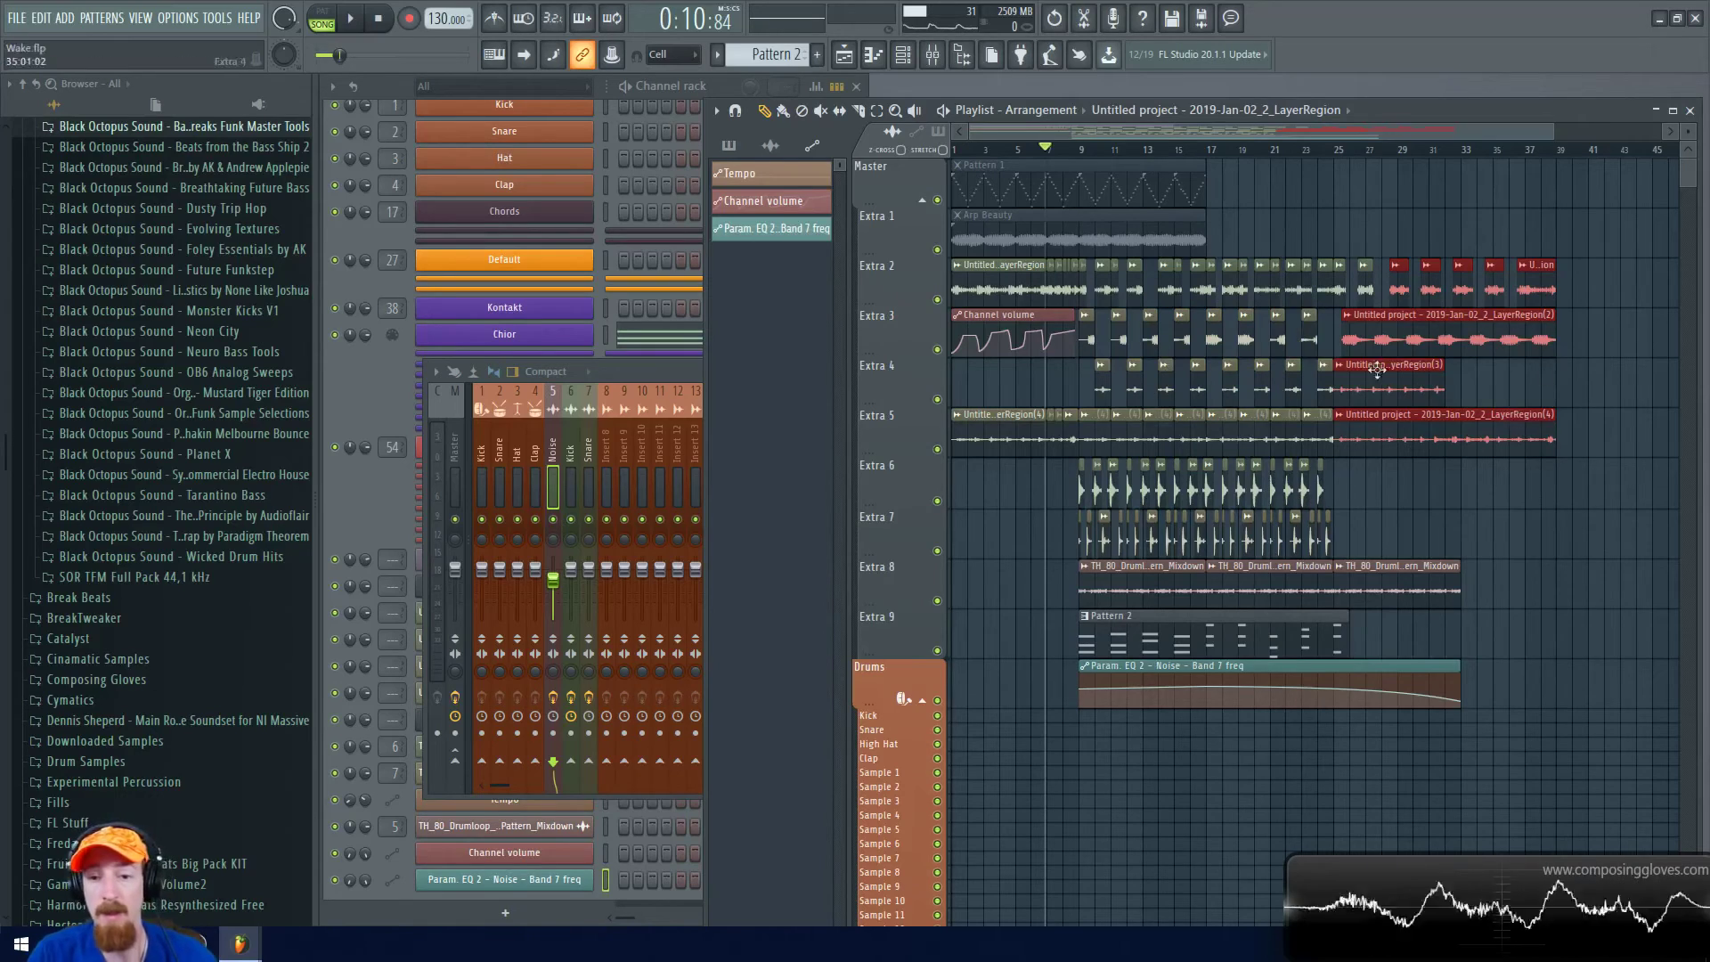
Lengthen the noise channel's Param. EQ 2 Band 7 frequency automation clip to about bar 40, just past the end of the melodic clips
scroll(1124, 158, down, 2)
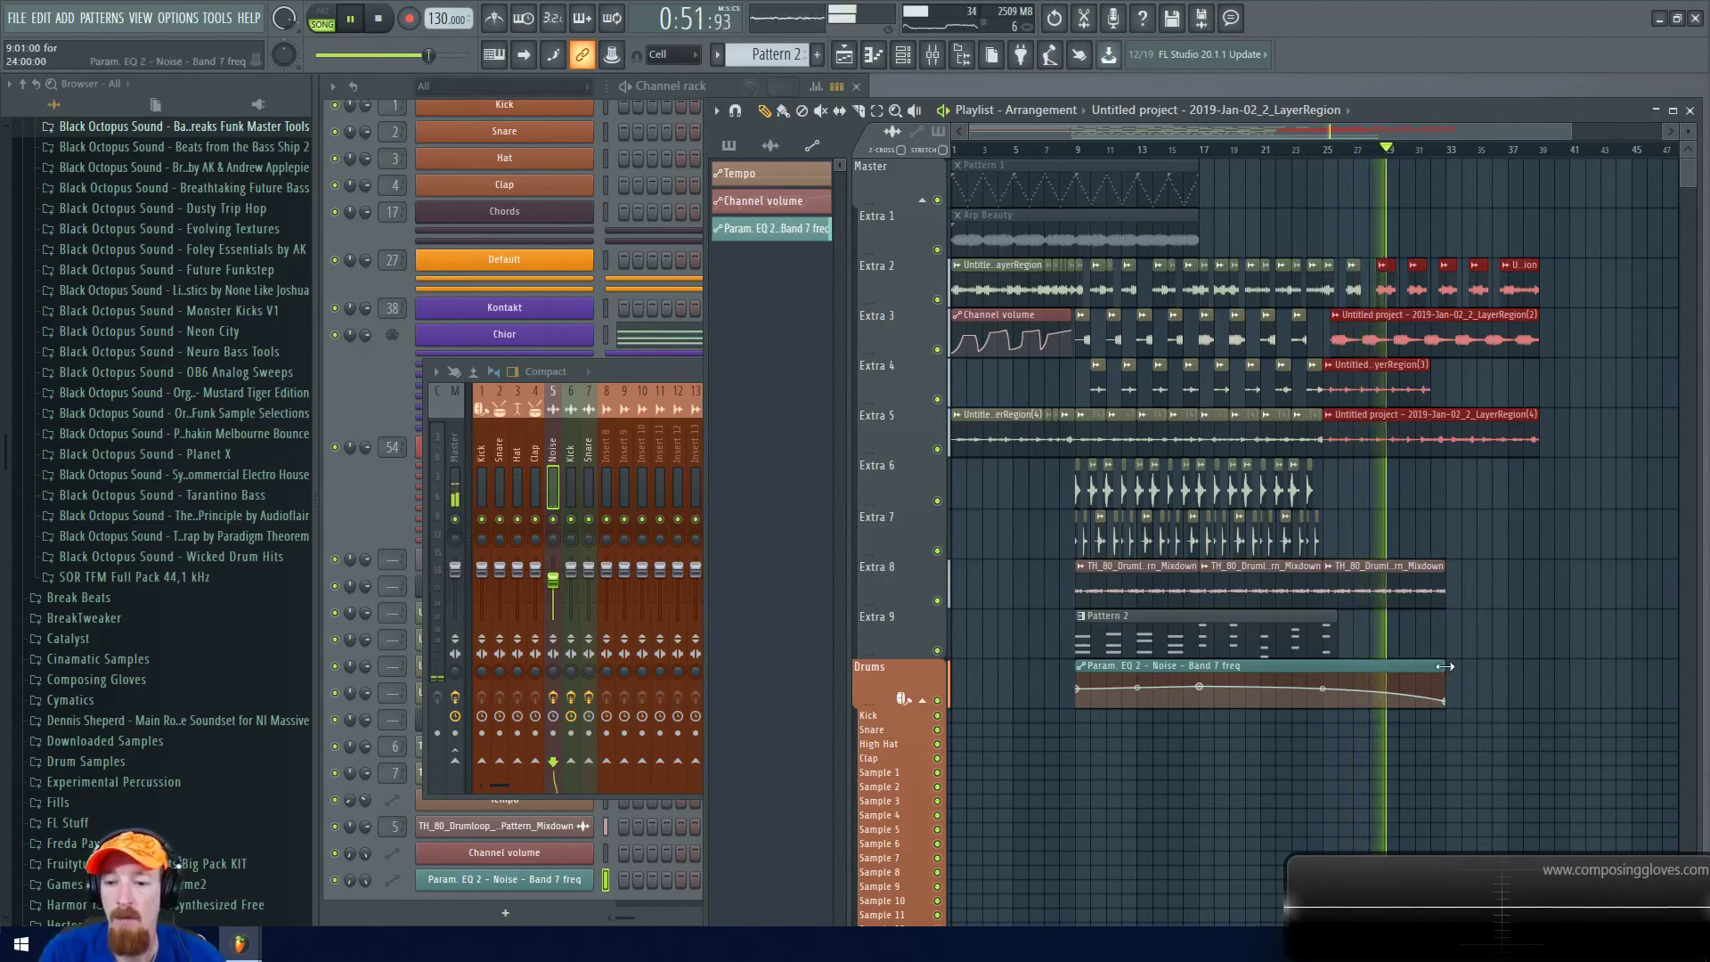
drag(1447, 700, 1594, 713)
drag(1558, 628, 1246, 621)
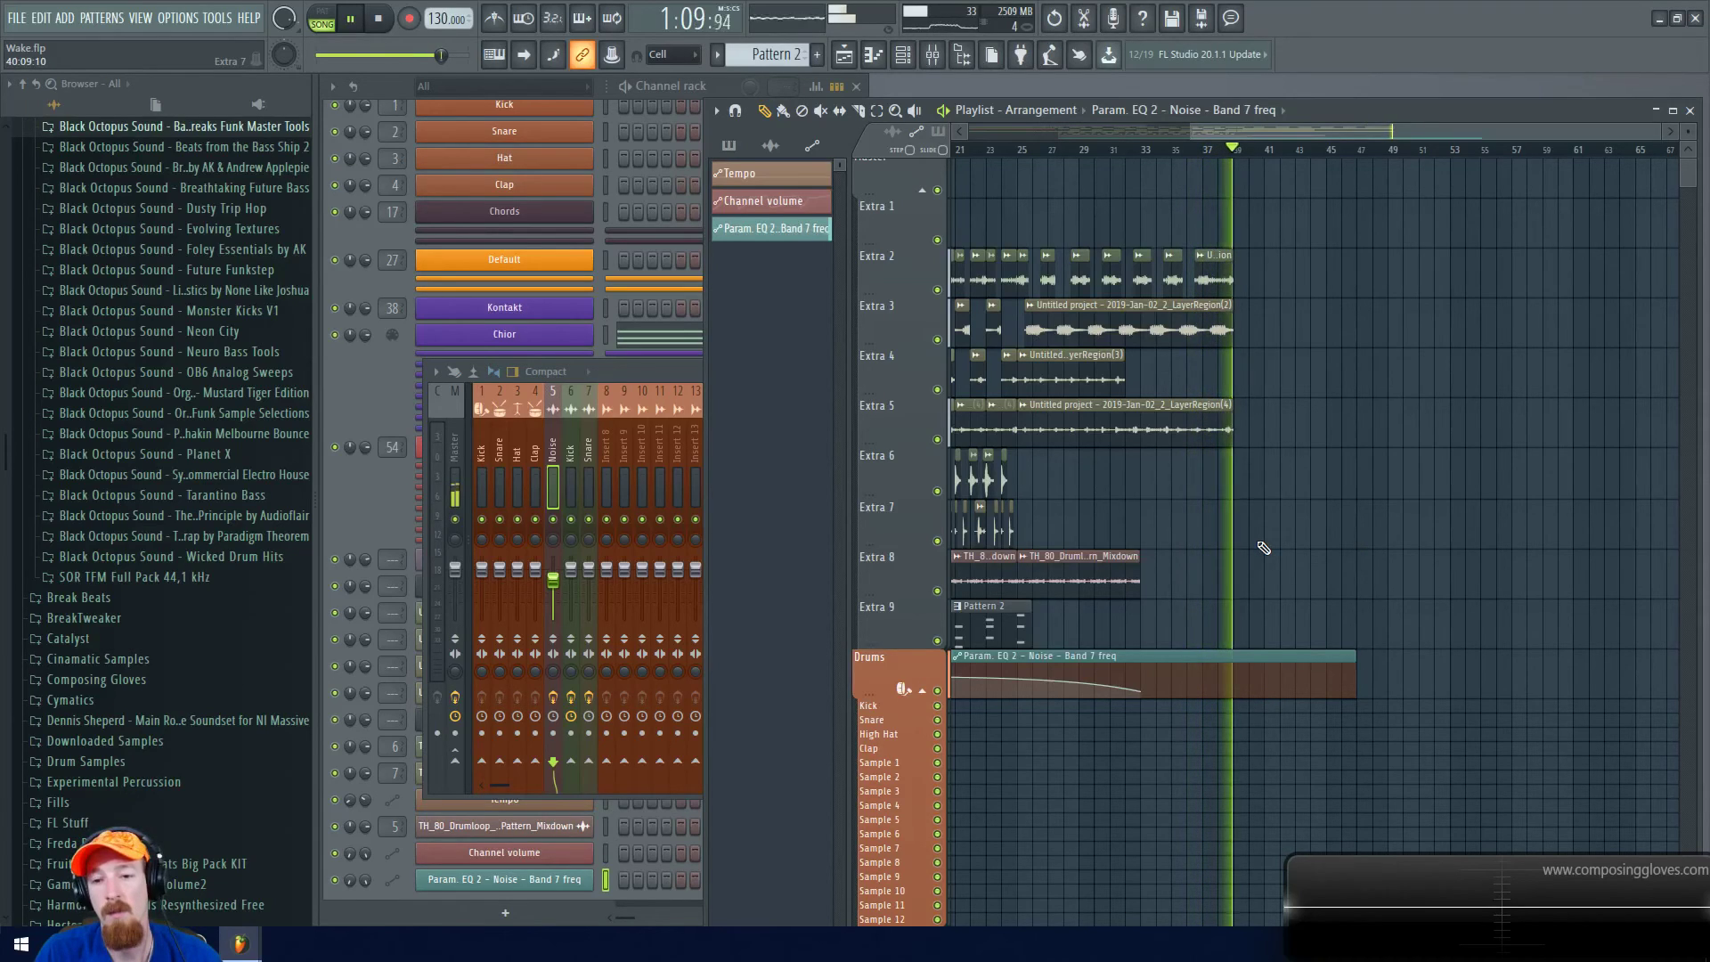
key(space)
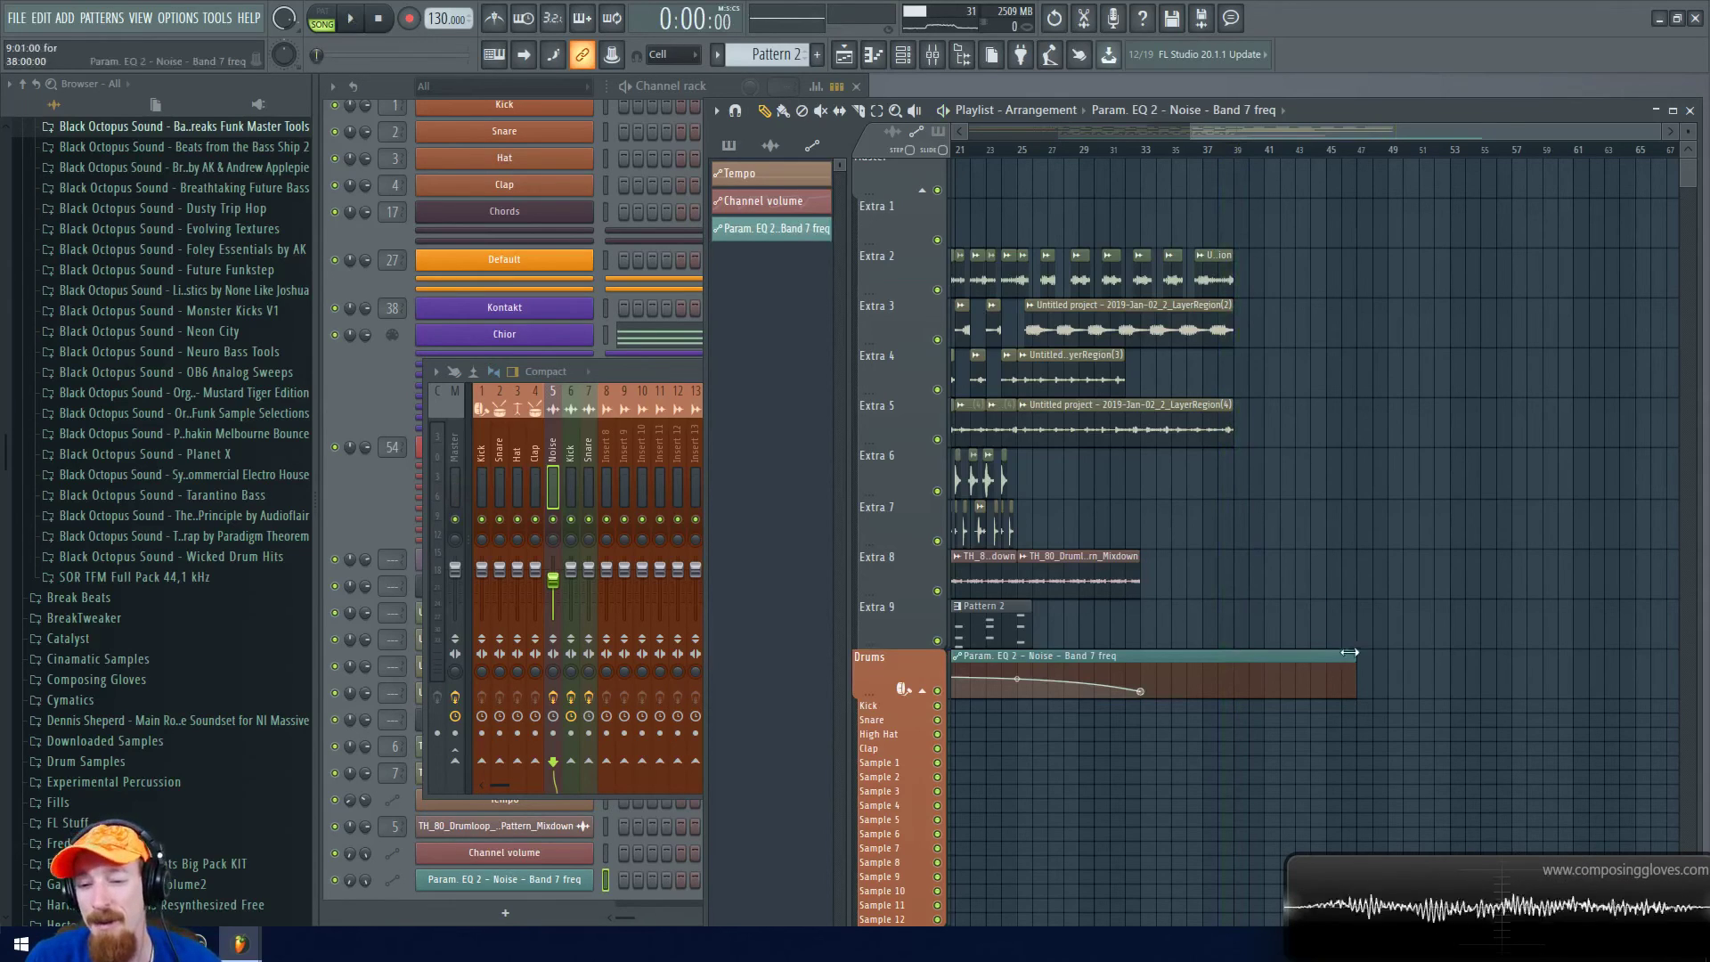
drag(1355, 666, 1244, 673)
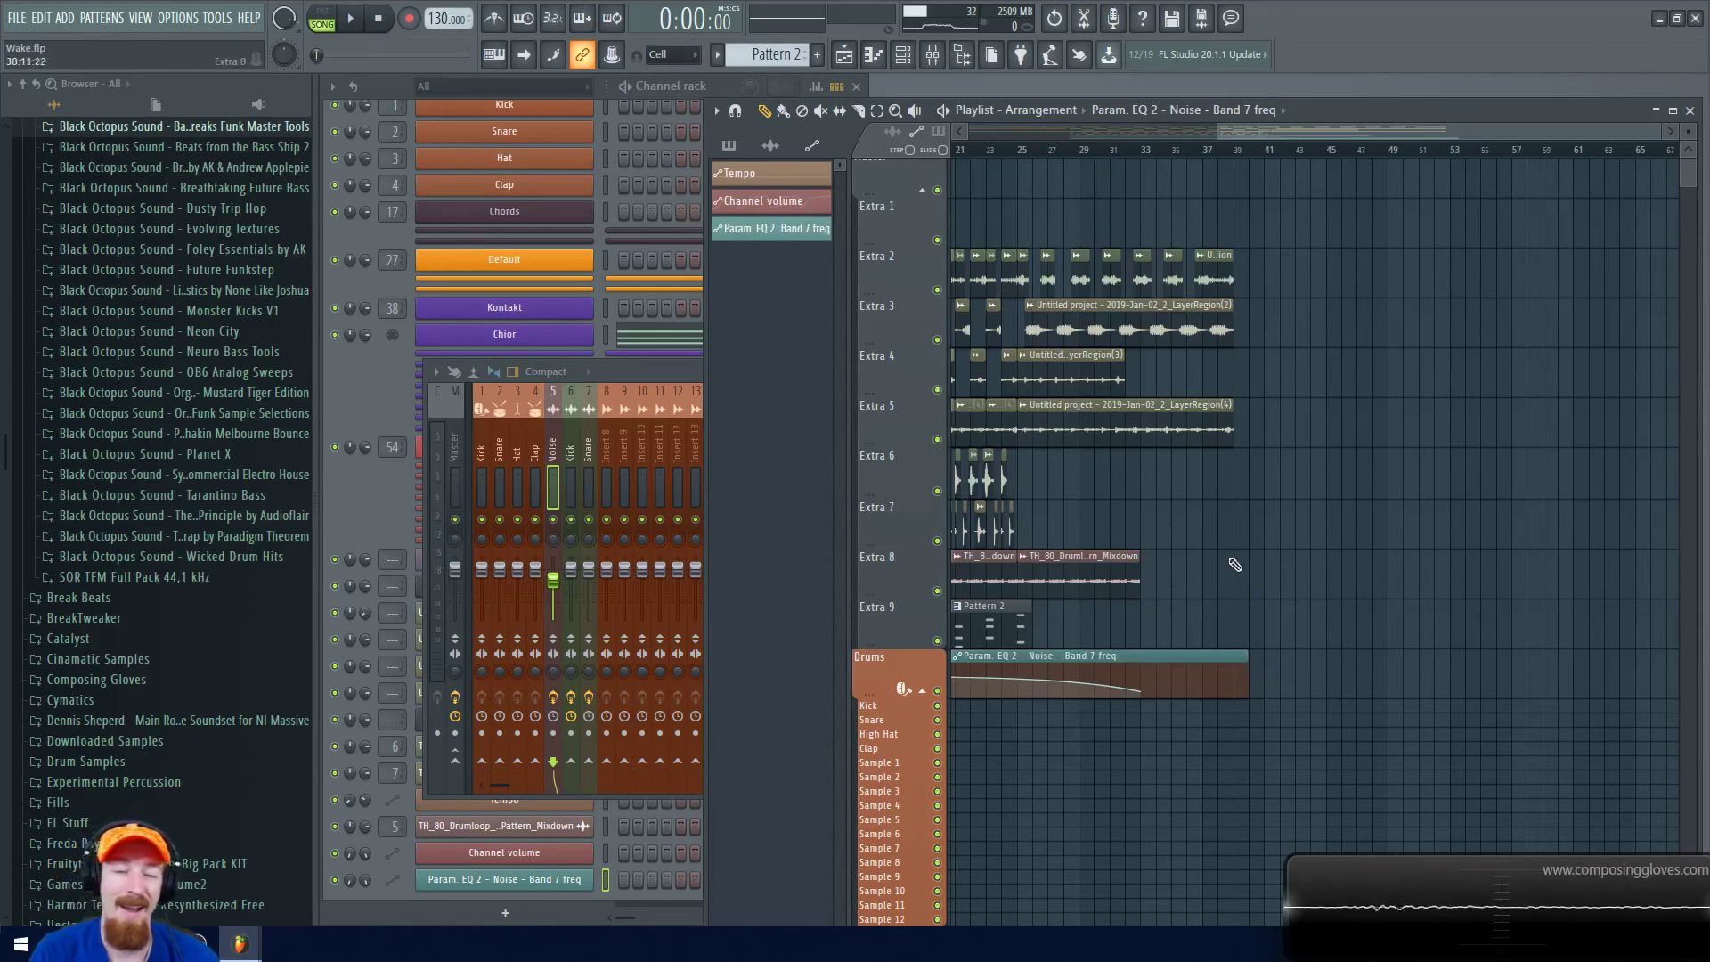
scroll(1228, 462, down, 2)
scroll(1049, 470, up, 1)
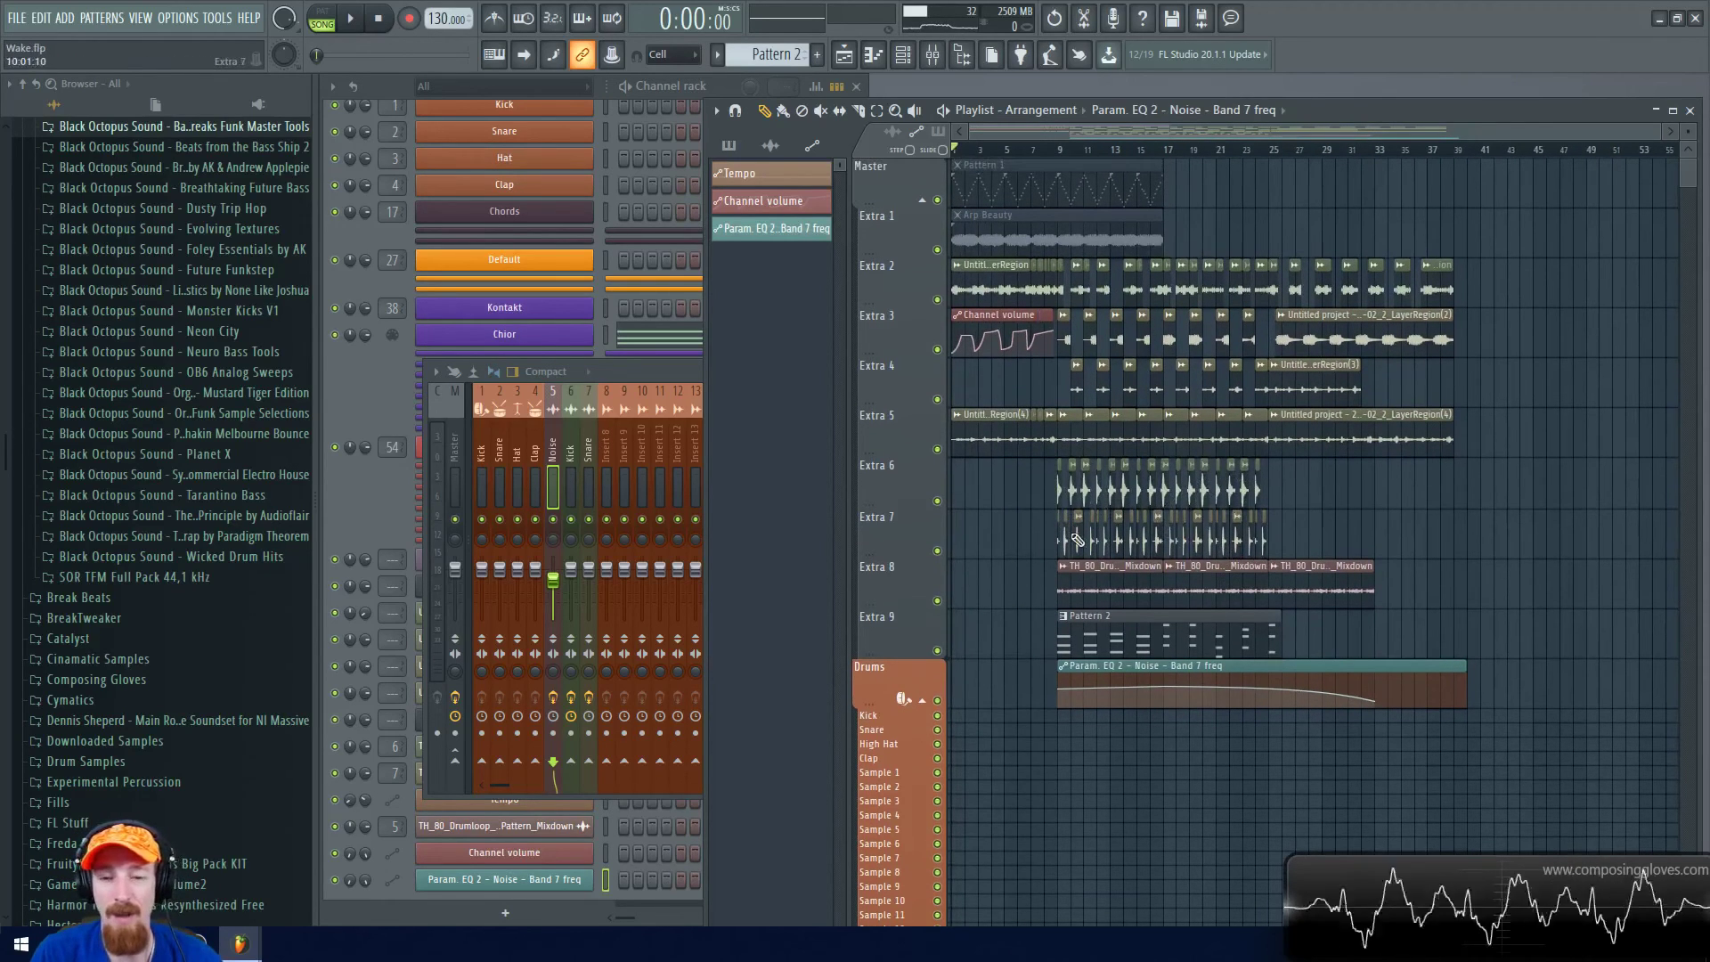